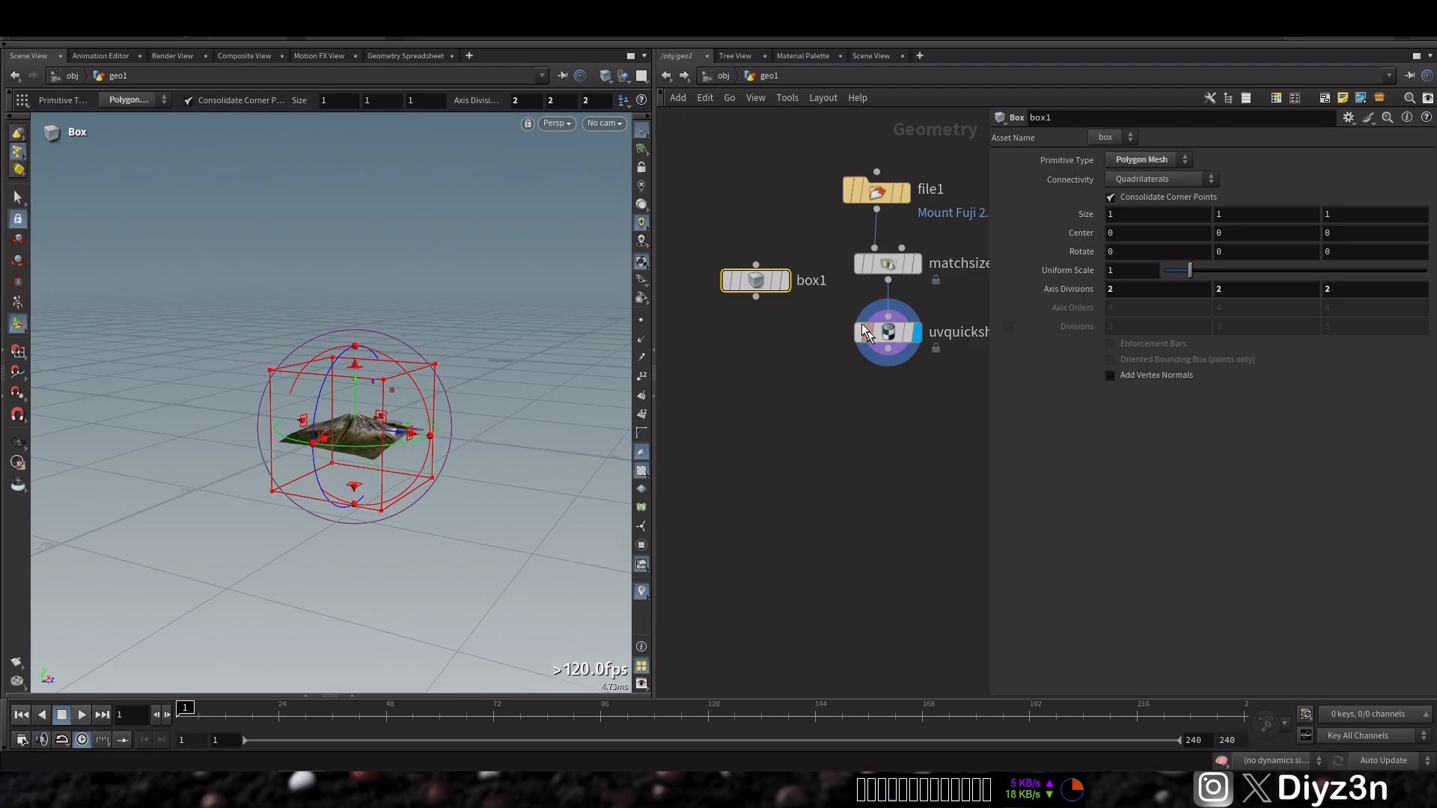
Set the Match Size node's target size to 10 on all three axes
click(888, 264)
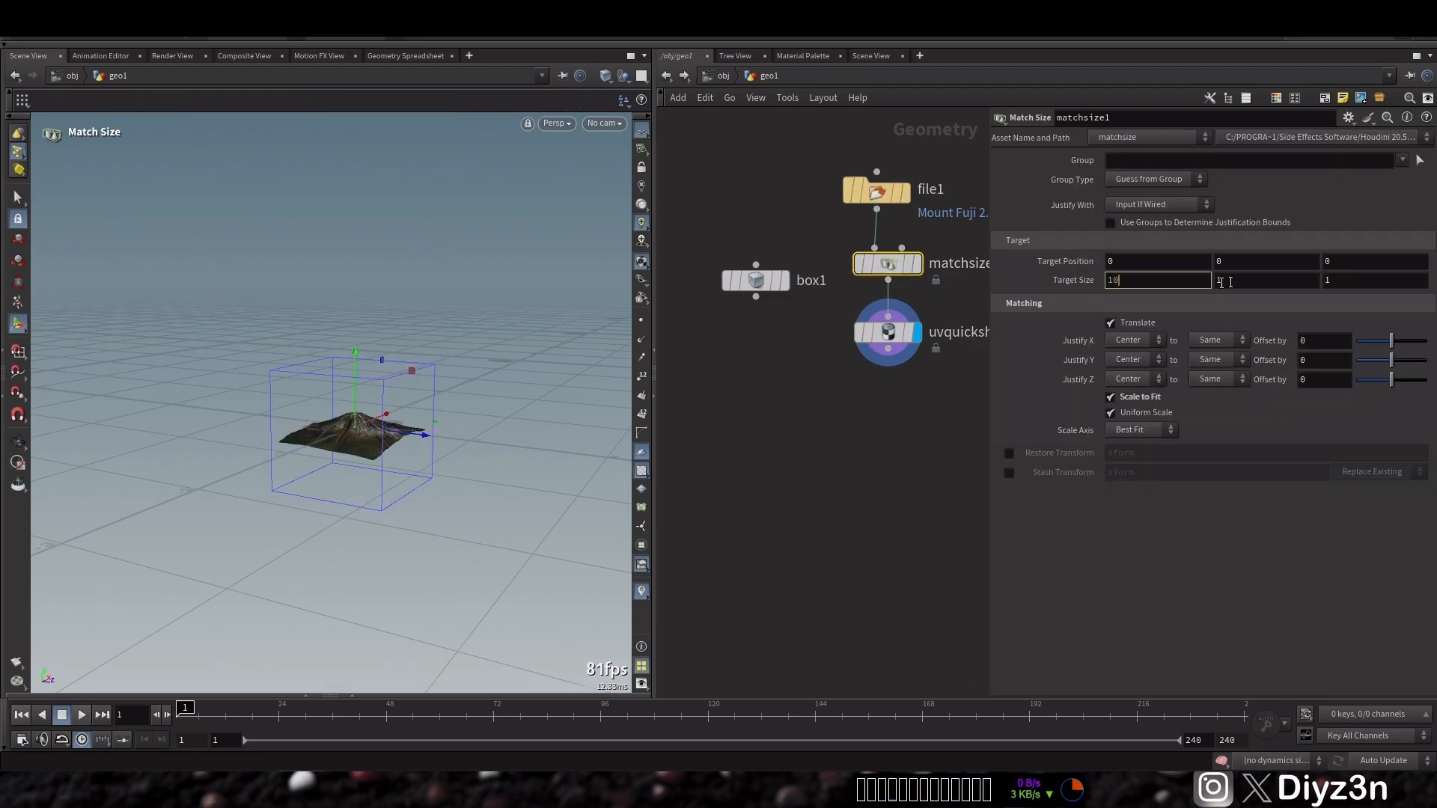
click(1268, 281)
text(0)
click(1347, 278)
text(0)
key(Return)
Delete the box node
alt+right_drag(435, 334, 42, 372)
alt+drag(305, 363, 312, 376)
click(755, 288)
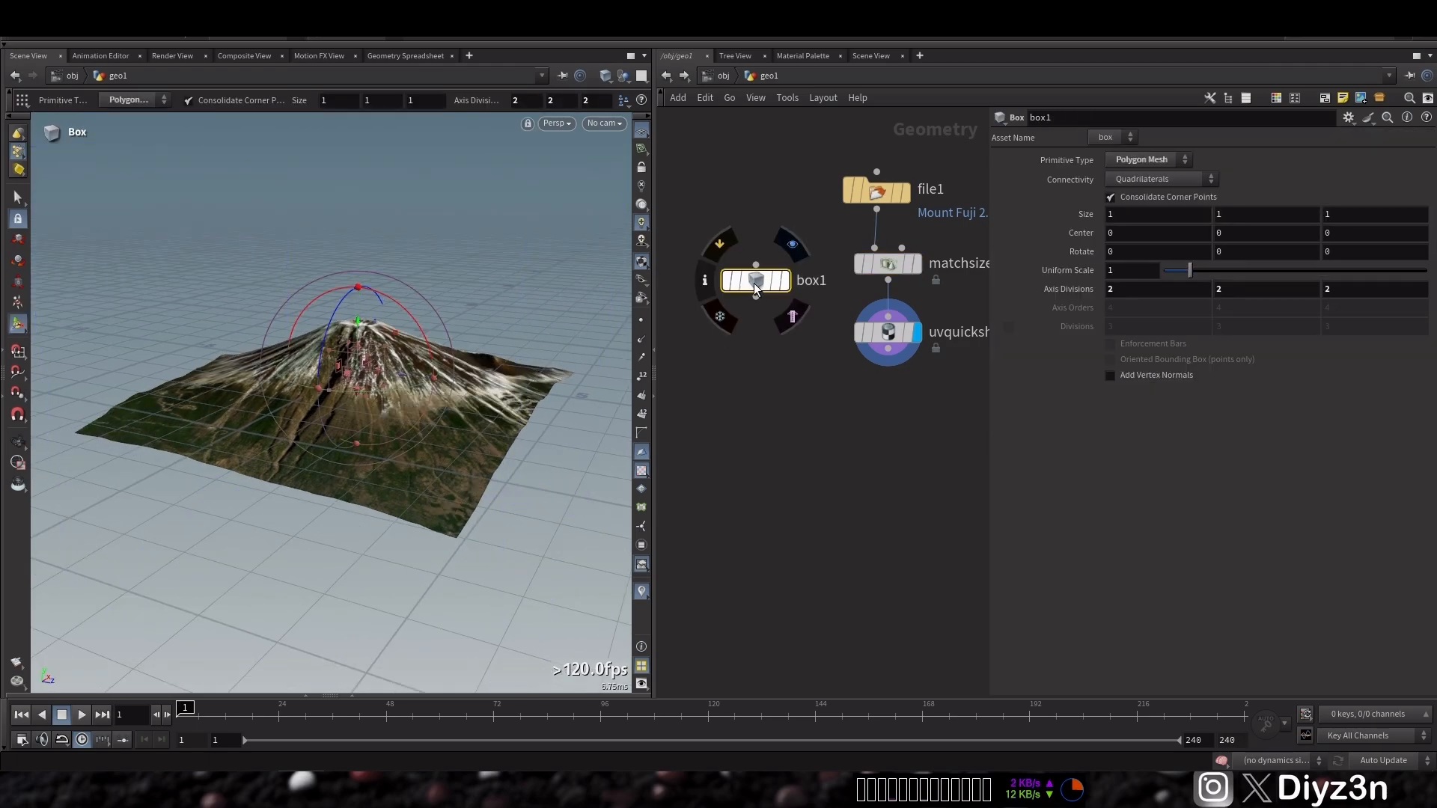
key(Delete)
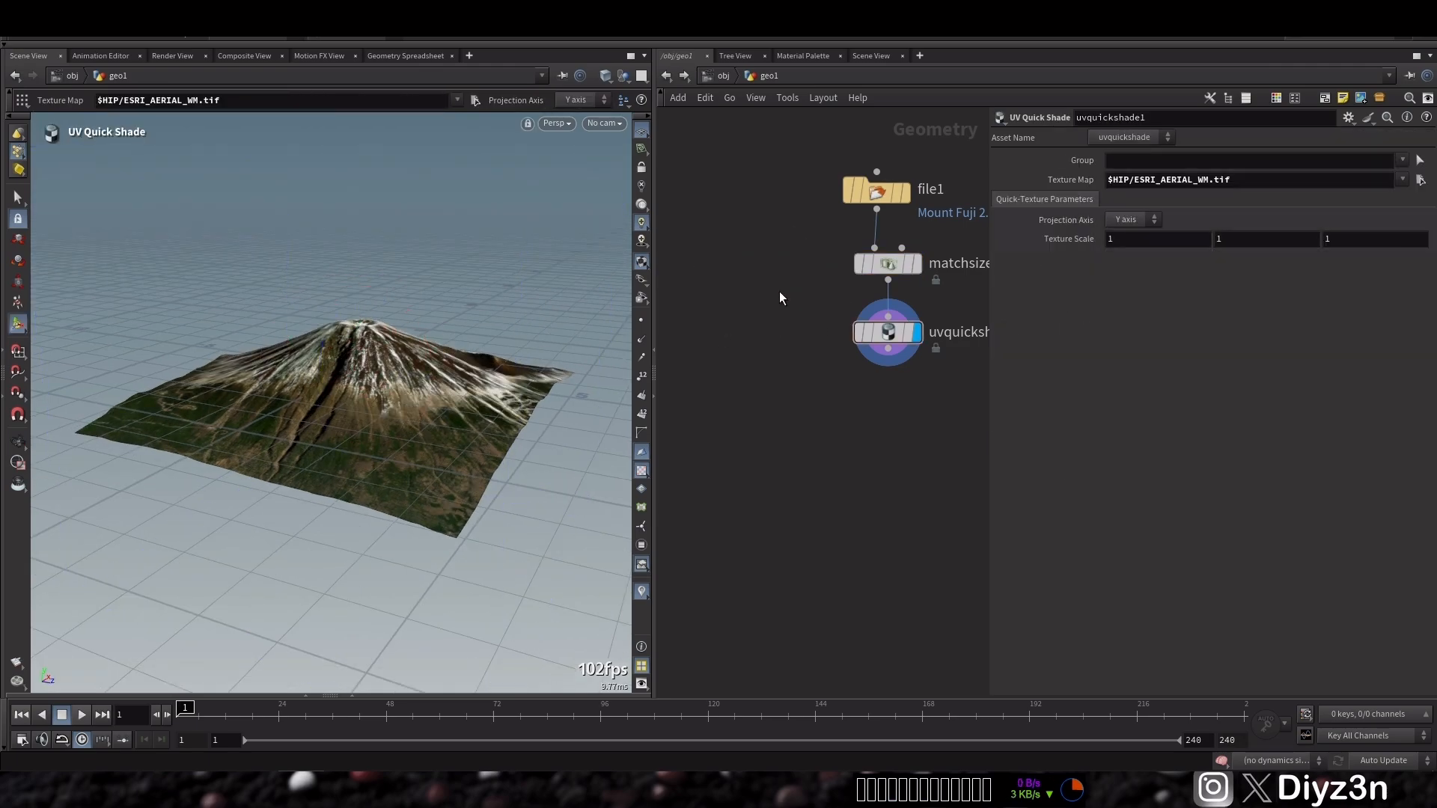
Add a Sphere node, display it, and set its uniform scale to about 0.77
alt+right_drag(362, 324, 450, 299)
mouse_move(359, 326)
alt+mouse_down()
mouse_move(432, 313)
mouse_move(383, 326)
alt+mouse_up()
alt+right_drag(342, 288, 262, 333)
alt+drag(262, 334, 321, 304)
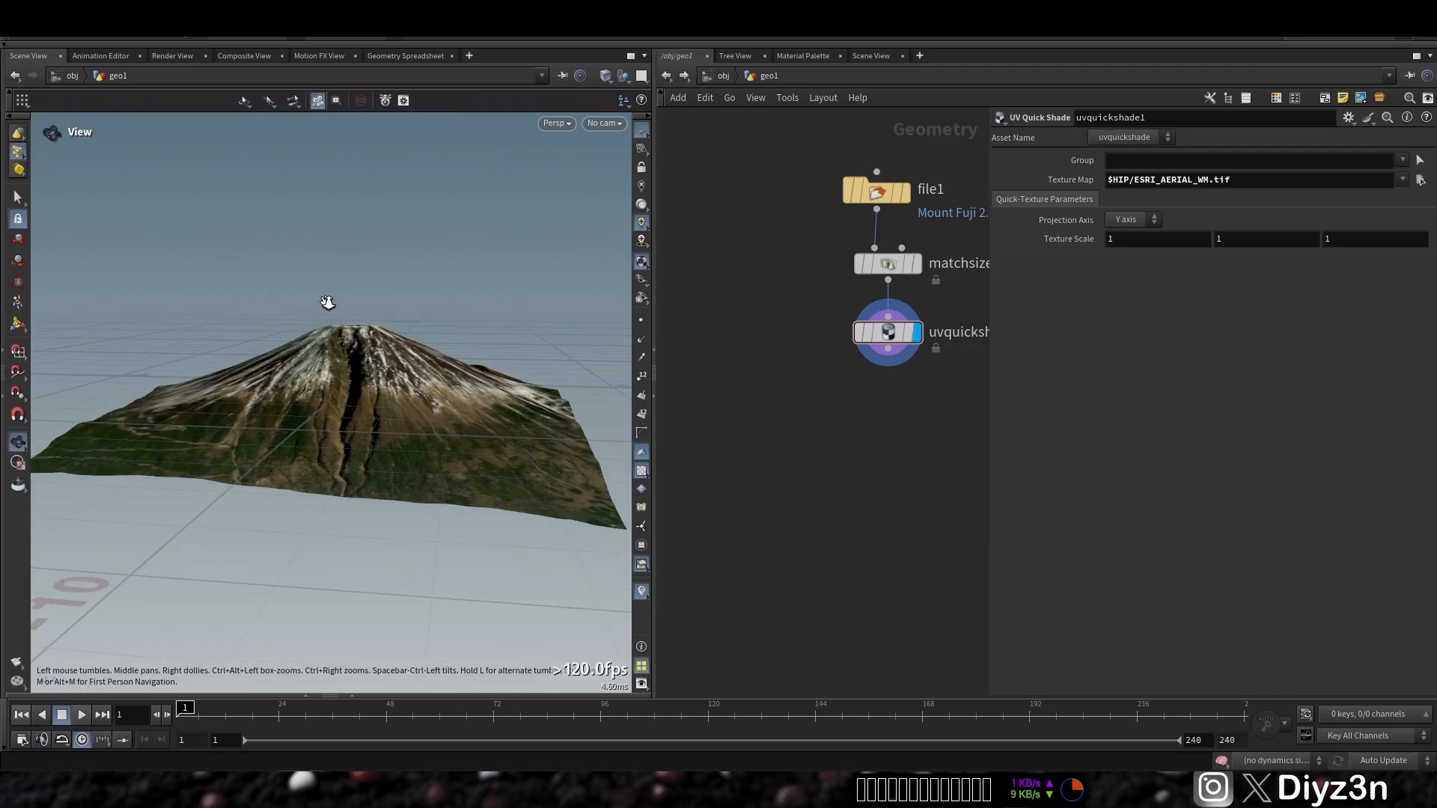
alt+right_drag(321, 305, 327, 292)
alt+drag(327, 292, 355, 342)
key(Tab)
text(sp)
click(860, 265)
click(719, 240)
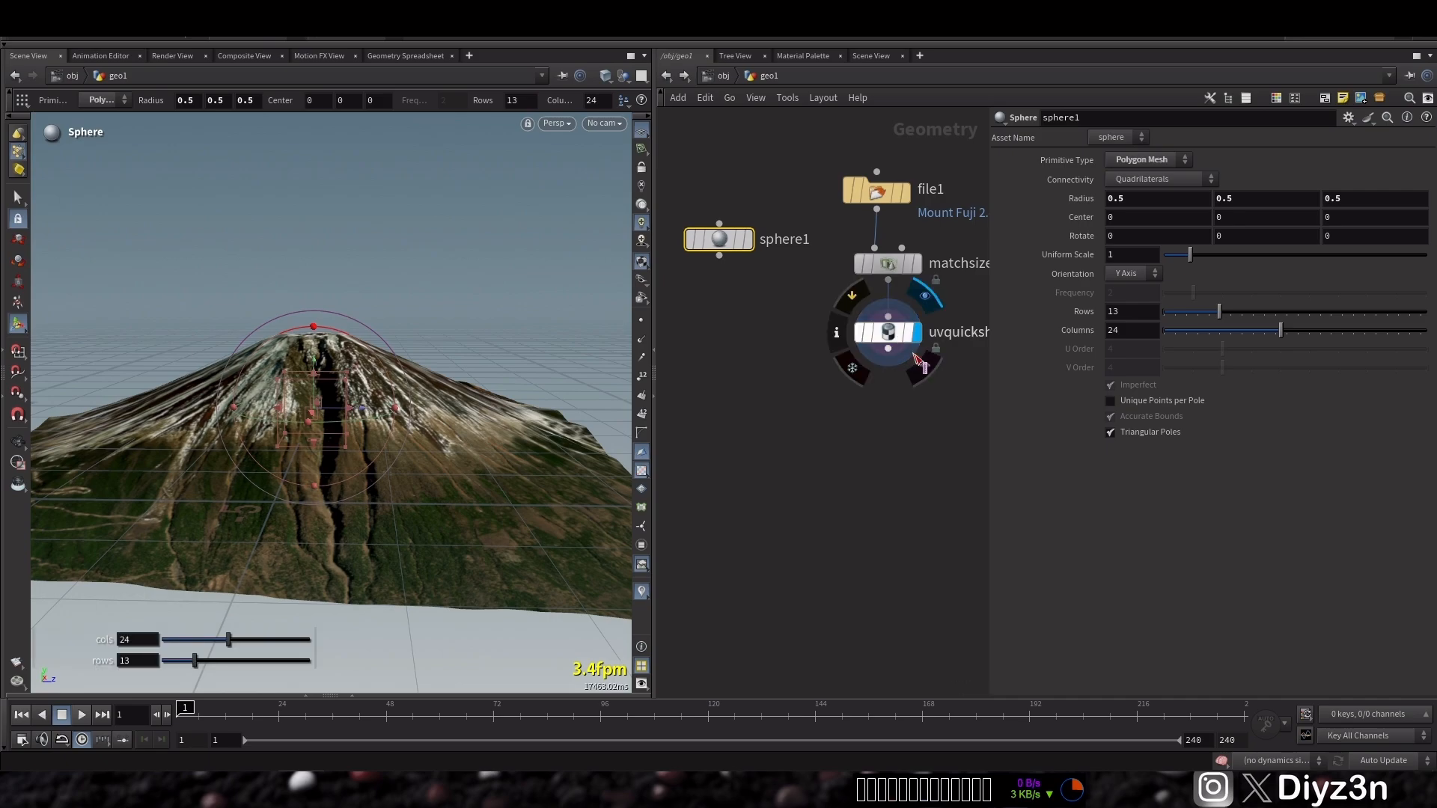
click(751, 241)
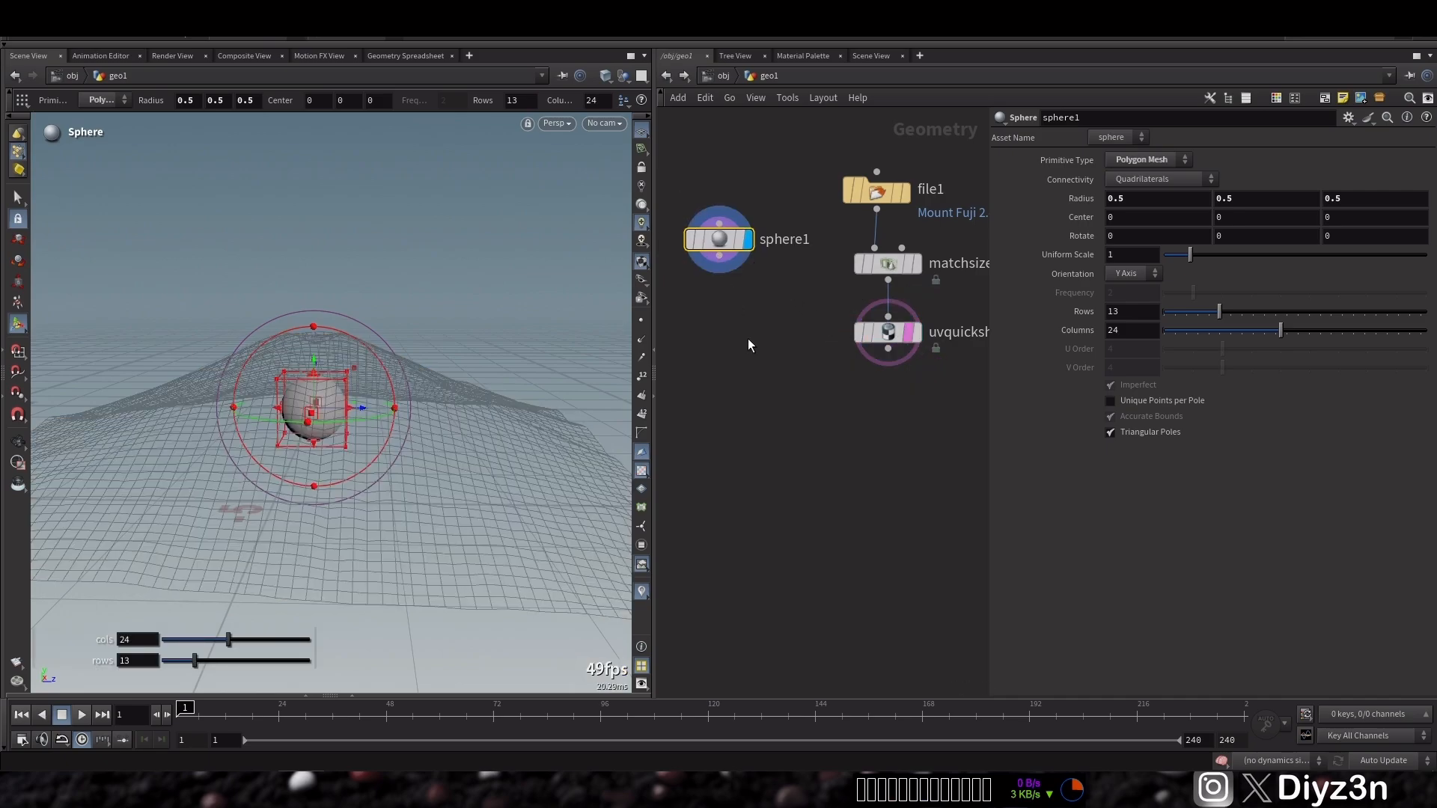
drag(1190, 255, 1183, 257)
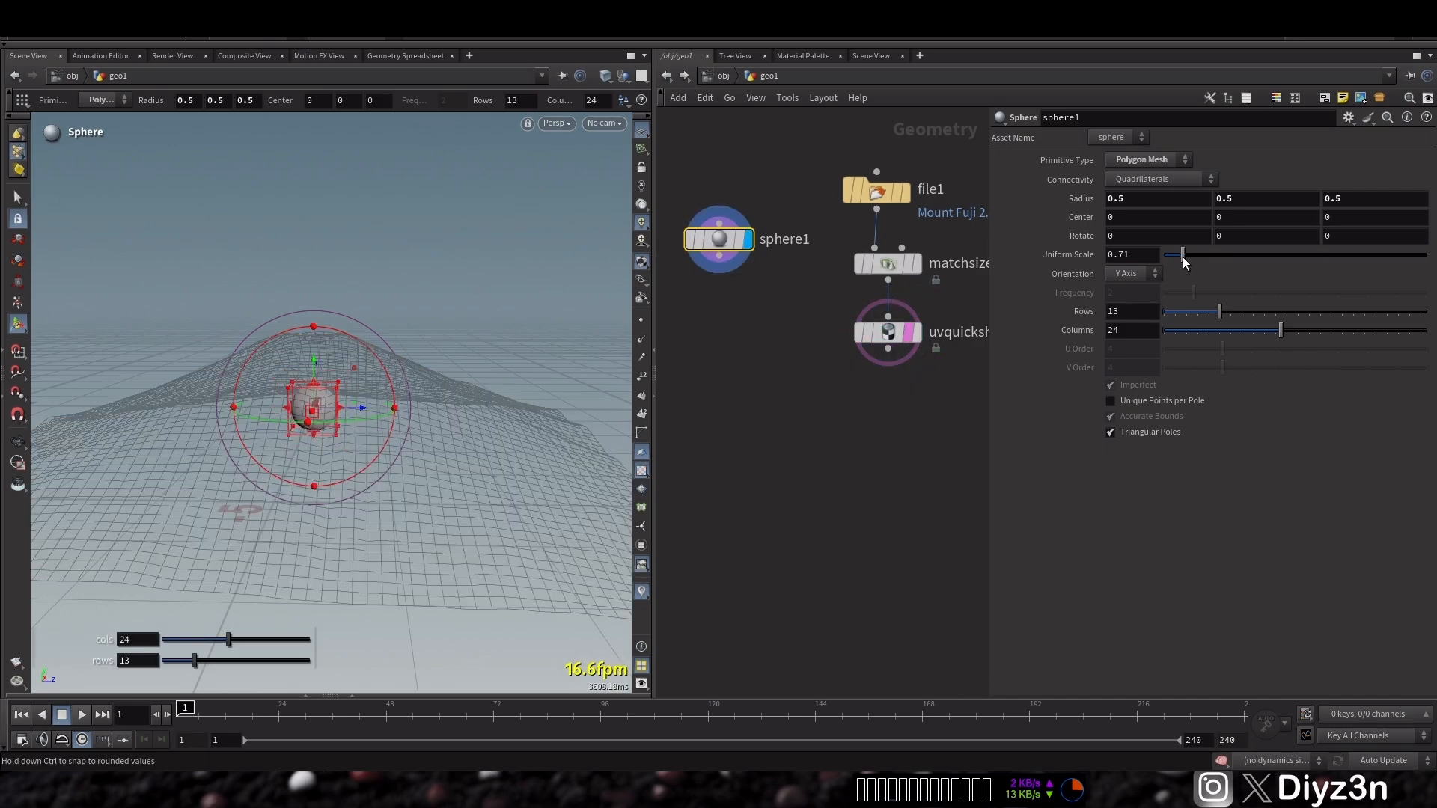
Append a Transform node to the sphere and raise it about 0.97 units in Y
key(Tab)
text(tran)
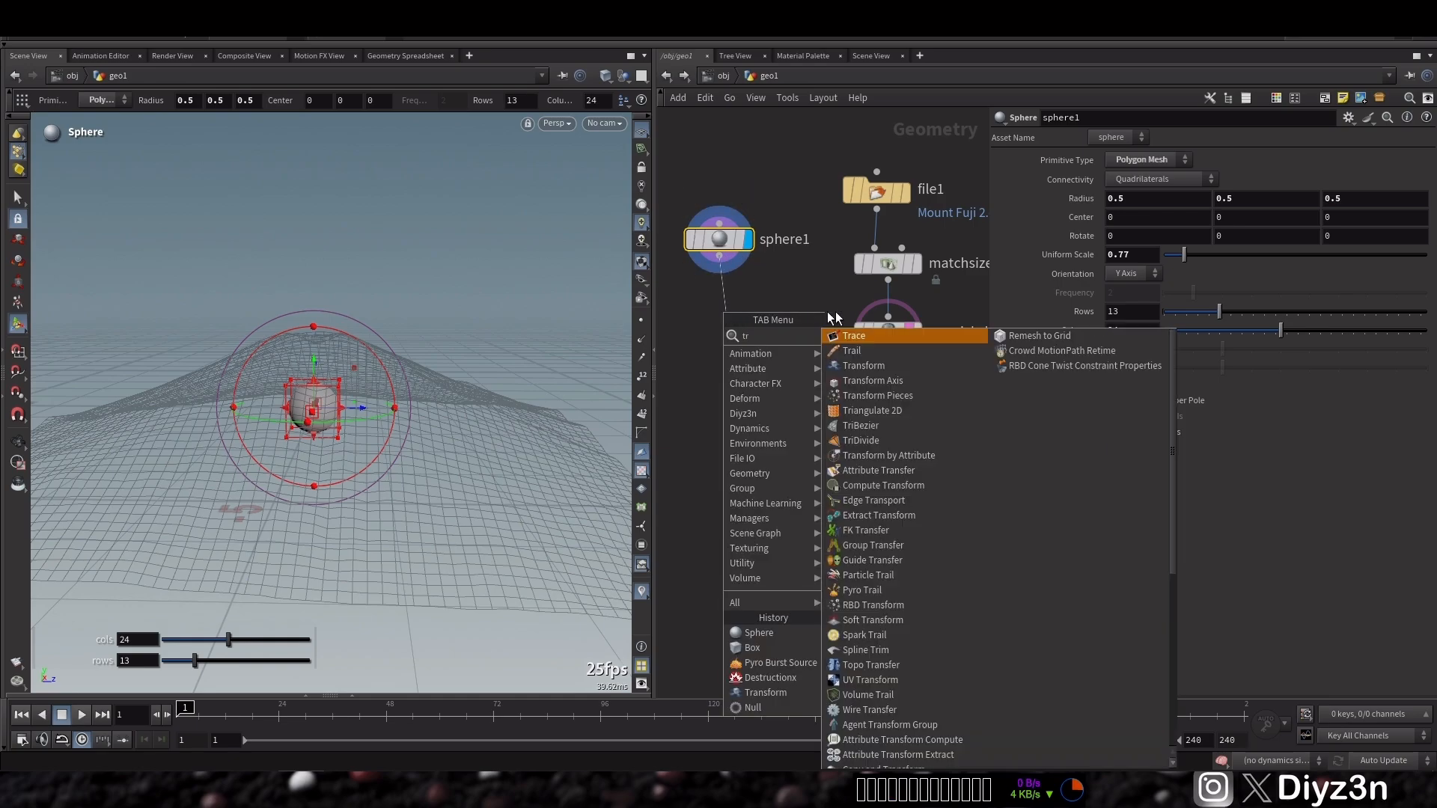
key(Return)
click(725, 311)
click(753, 314)
drag(737, 313, 730, 313)
scroll(340, 345, up, 1)
alt+drag(340, 346, 327, 372)
key(Escape)
key(Return)
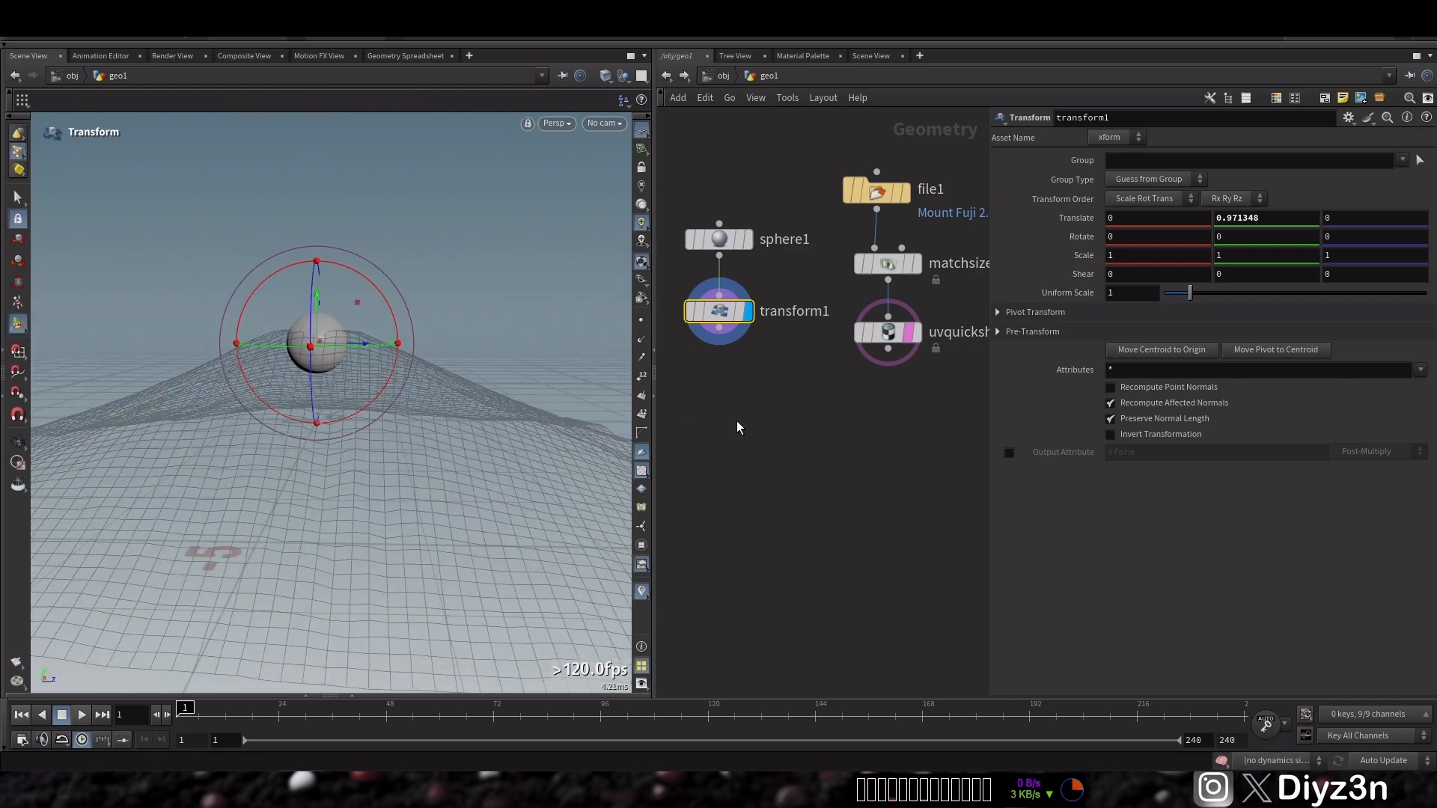
Add a Destructionx node to the network
key(Tab)
mouse_move(793, 467)
click(876, 466)
click(762, 446)
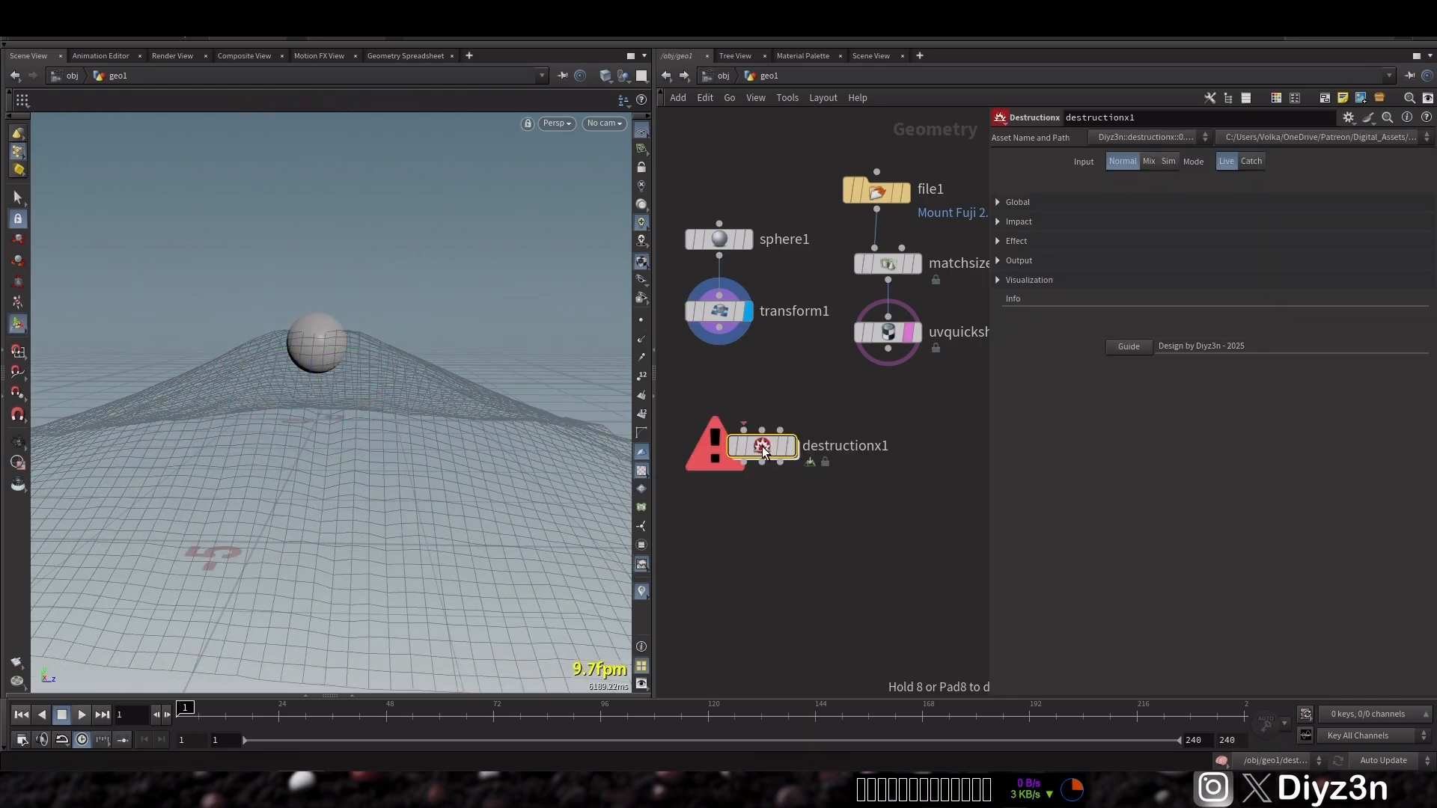
Rename the Destructionx node to Impact, connect the transform into it, and display it
double_click(879, 446)
text(Impact)
key(Return)
mouse_move(743, 430)
mouse_down()
mouse_move(719, 328)
mouse_move(733, 429)
mouse_up()
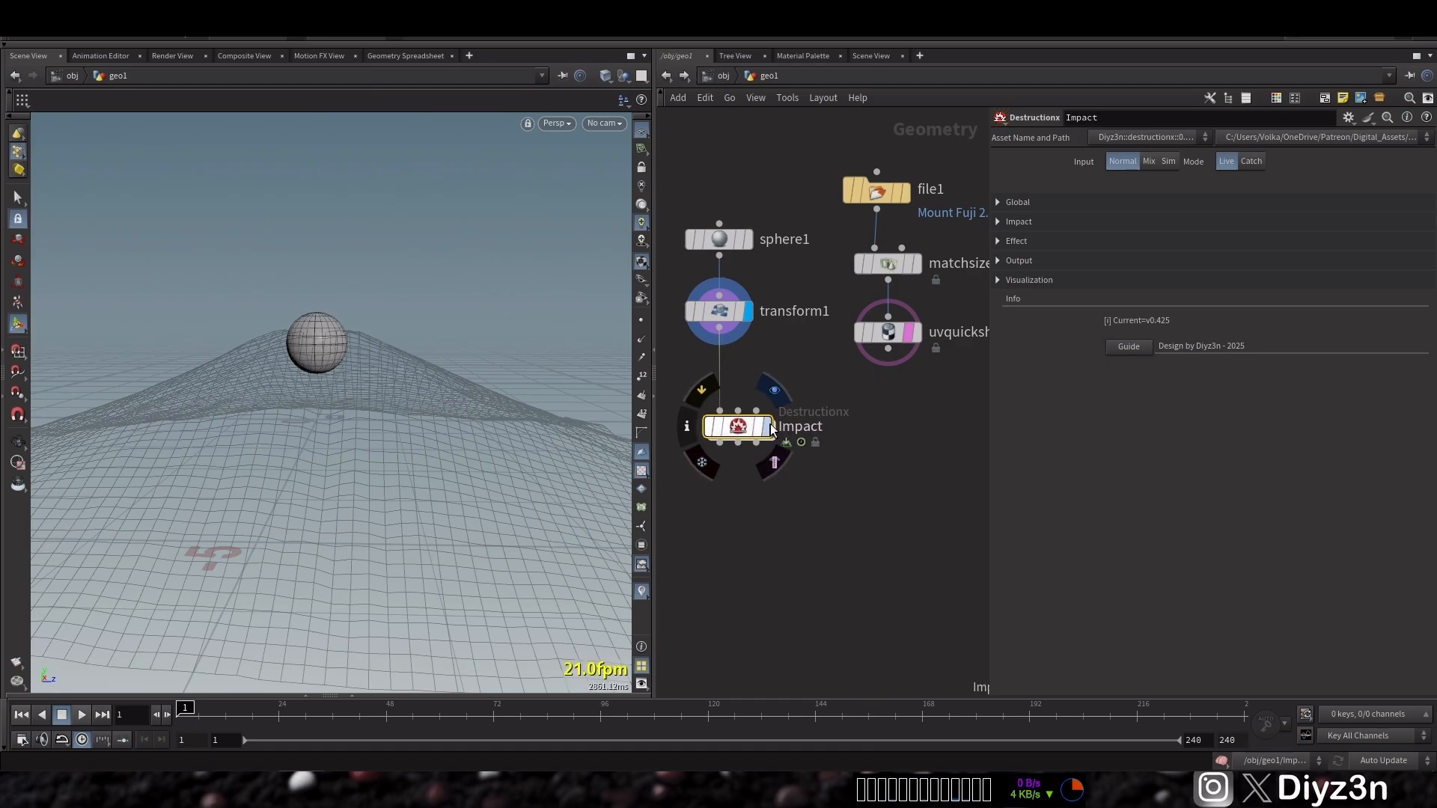
click(768, 431)
click(1027, 280)
click(1118, 364)
mouse_move(1290, 366)
mouse_down()
mouse_move(1308, 365)
mouse_move(1264, 368)
mouse_up()
click(1108, 364)
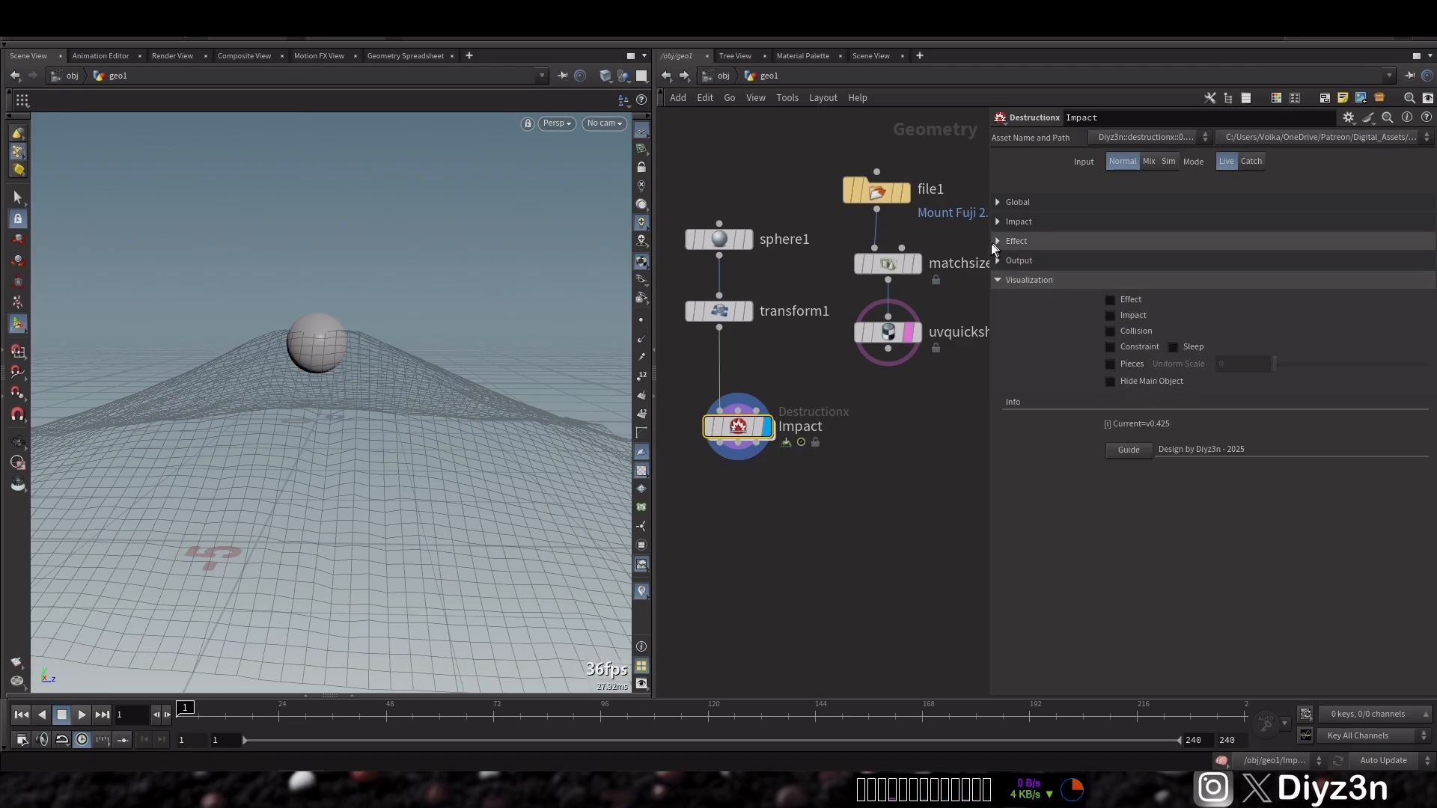
Expand the Impact fracture settings and add one fracture material
click(925, 360)
click(1044, 223)
click(1111, 282)
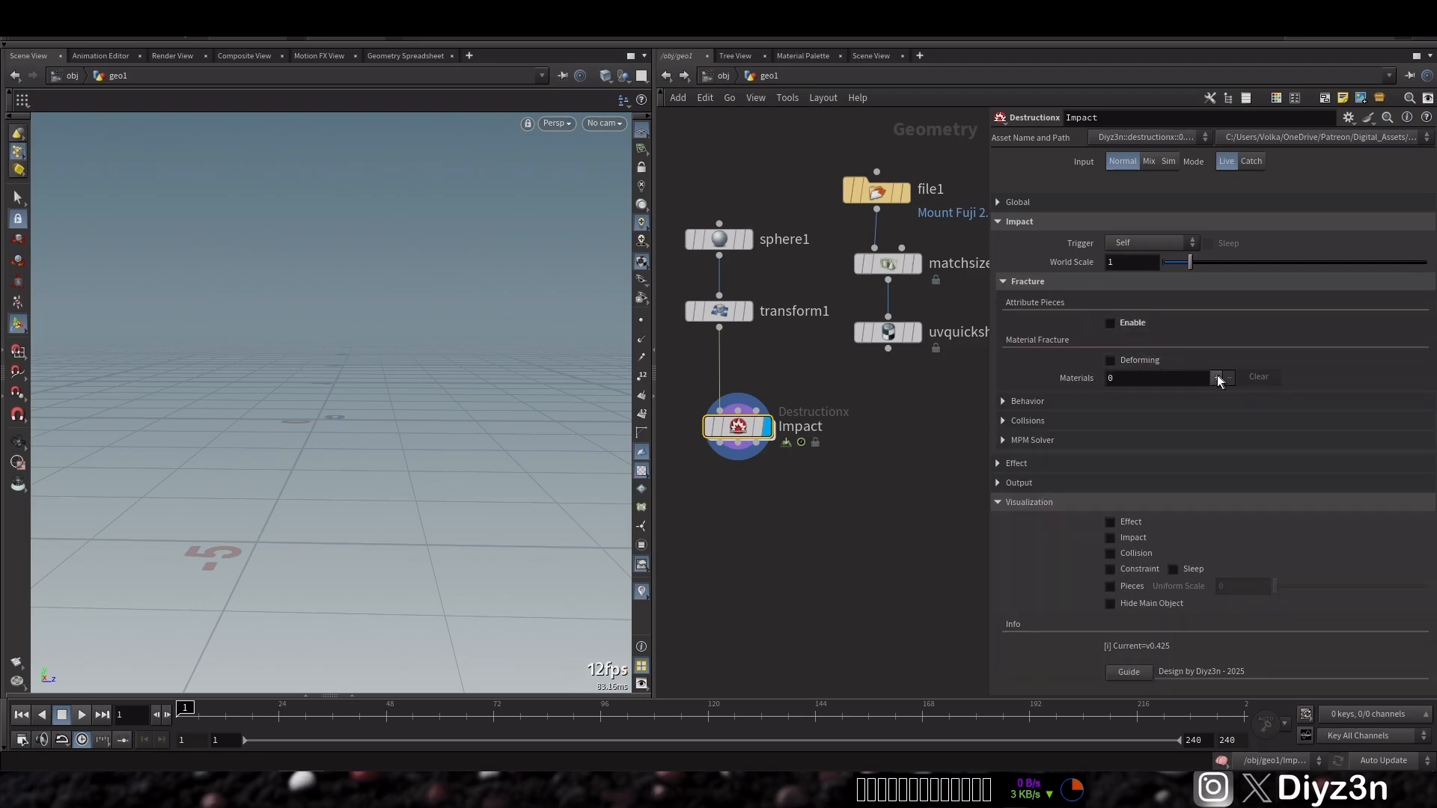
click(1217, 378)
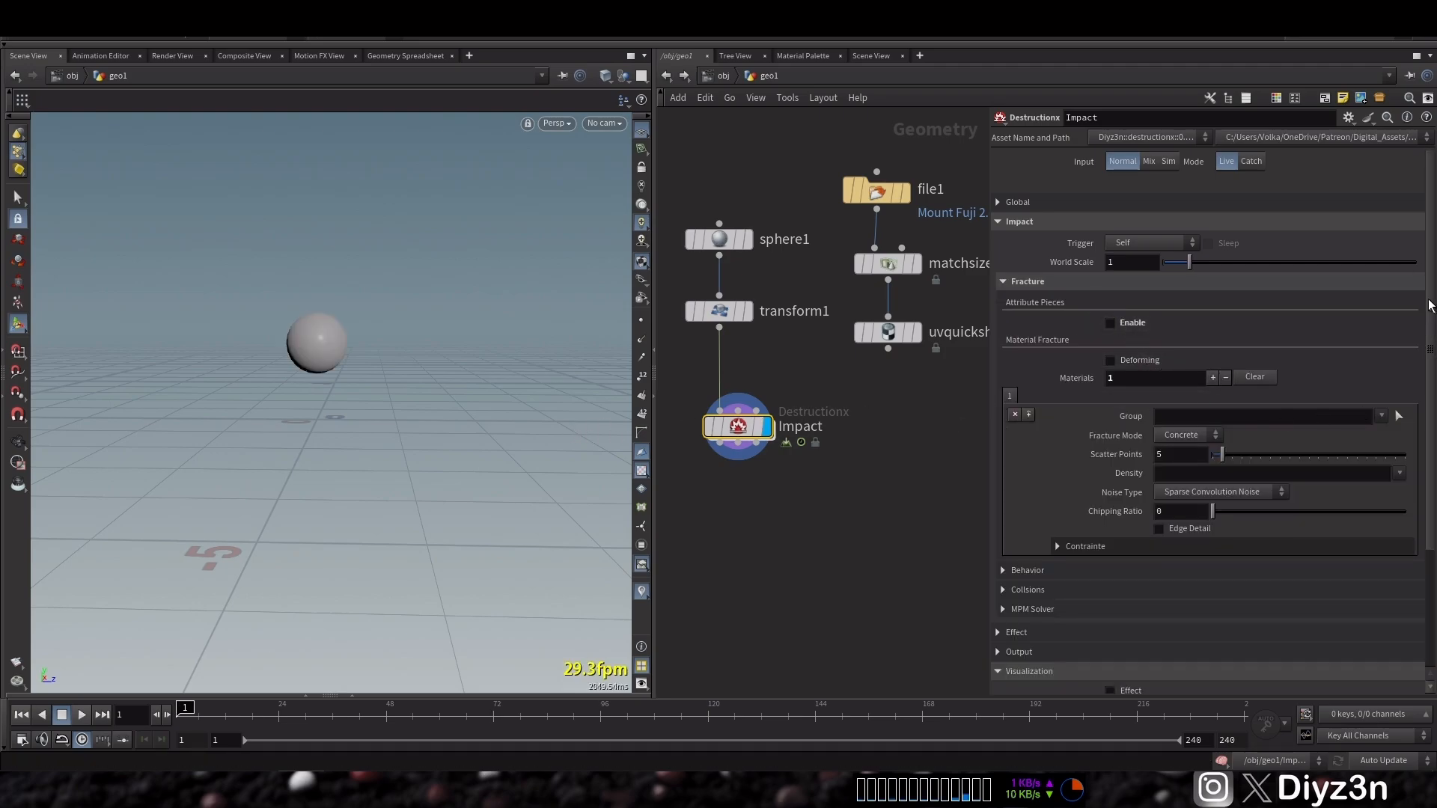
Show the fracture pieces visualization and set Scatter Points to 50
scroll(1298, 552, down, 4)
click(1125, 597)
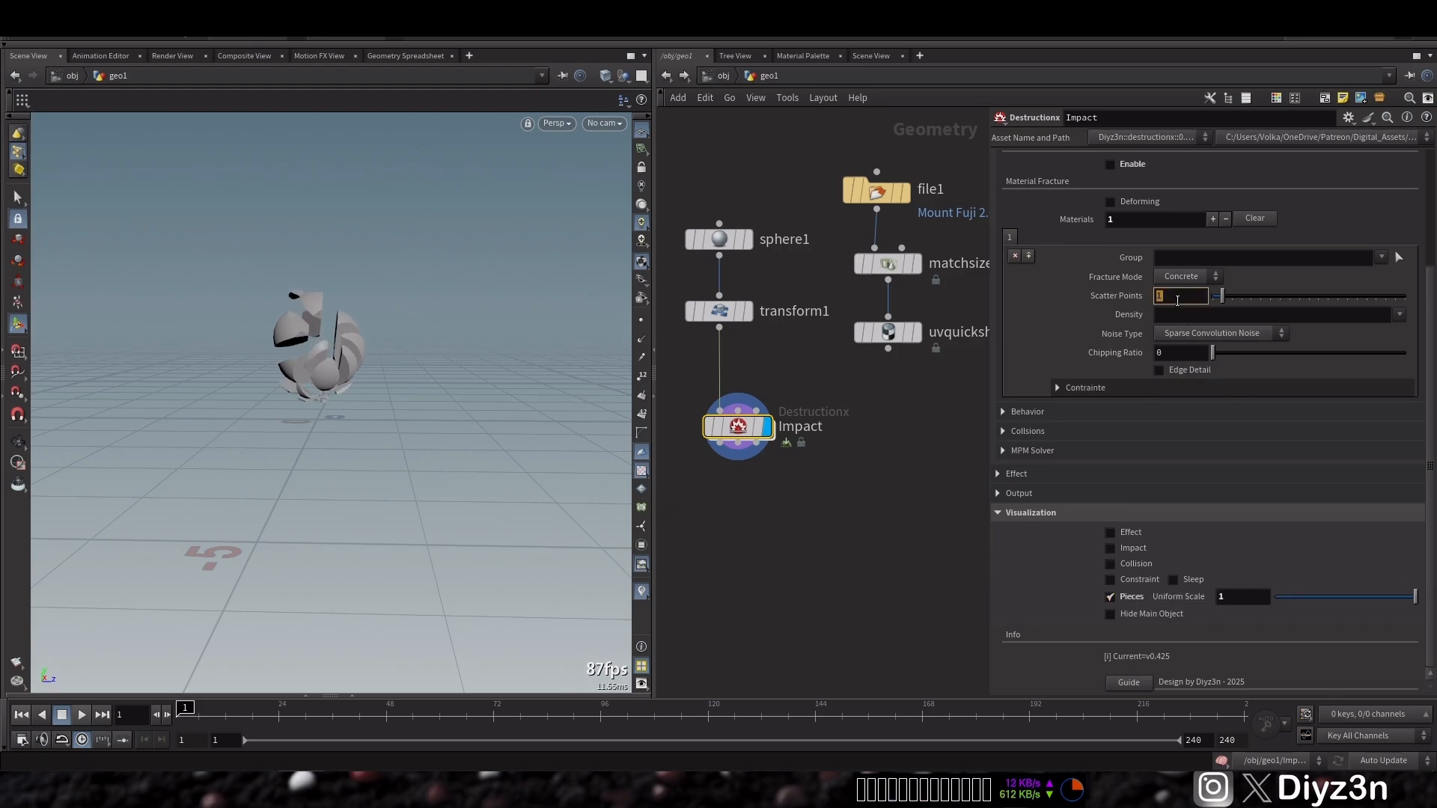
click(1178, 300)
text(50)
key(Return)
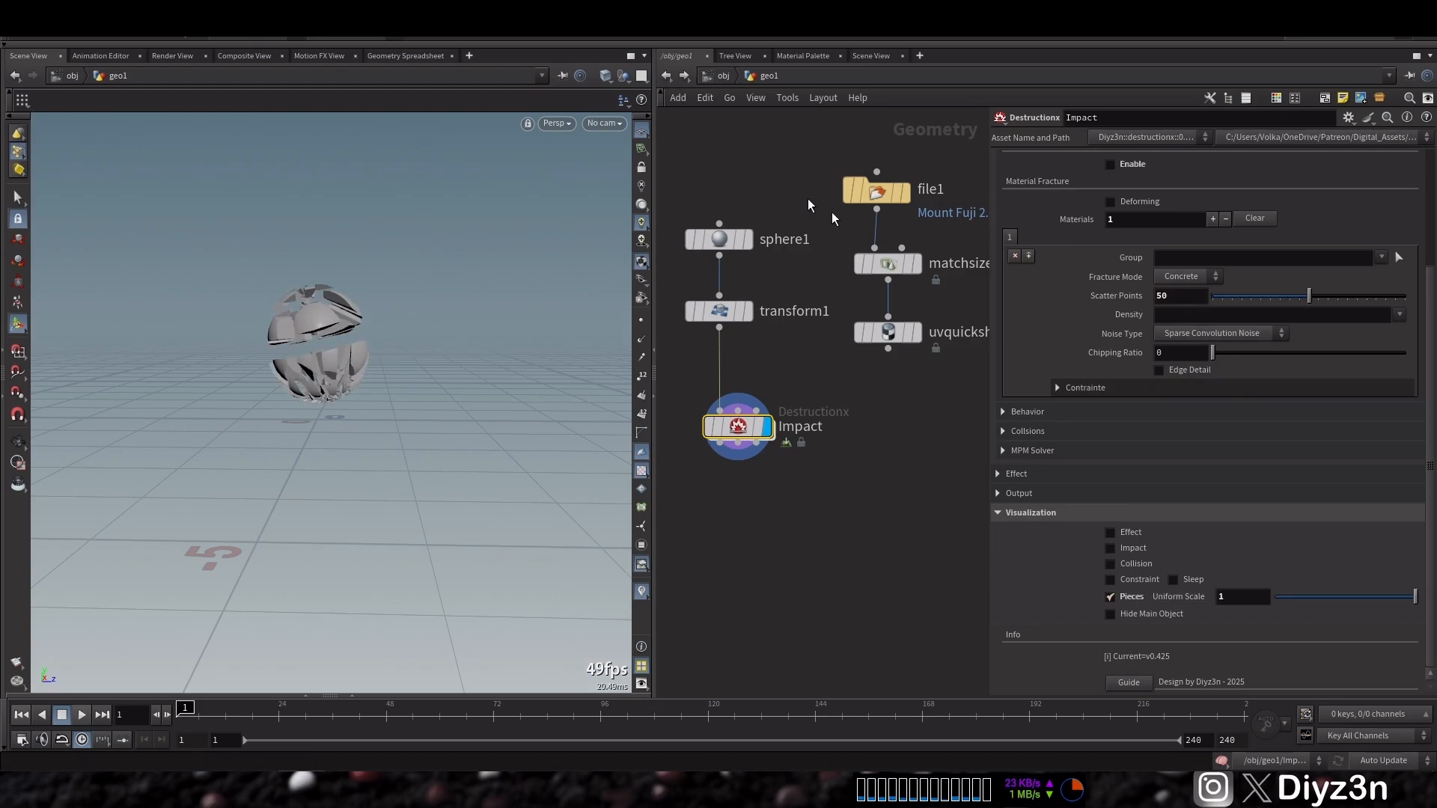
Set Noise Type to None and switch the visualization from pieces to collision
click(1212, 334)
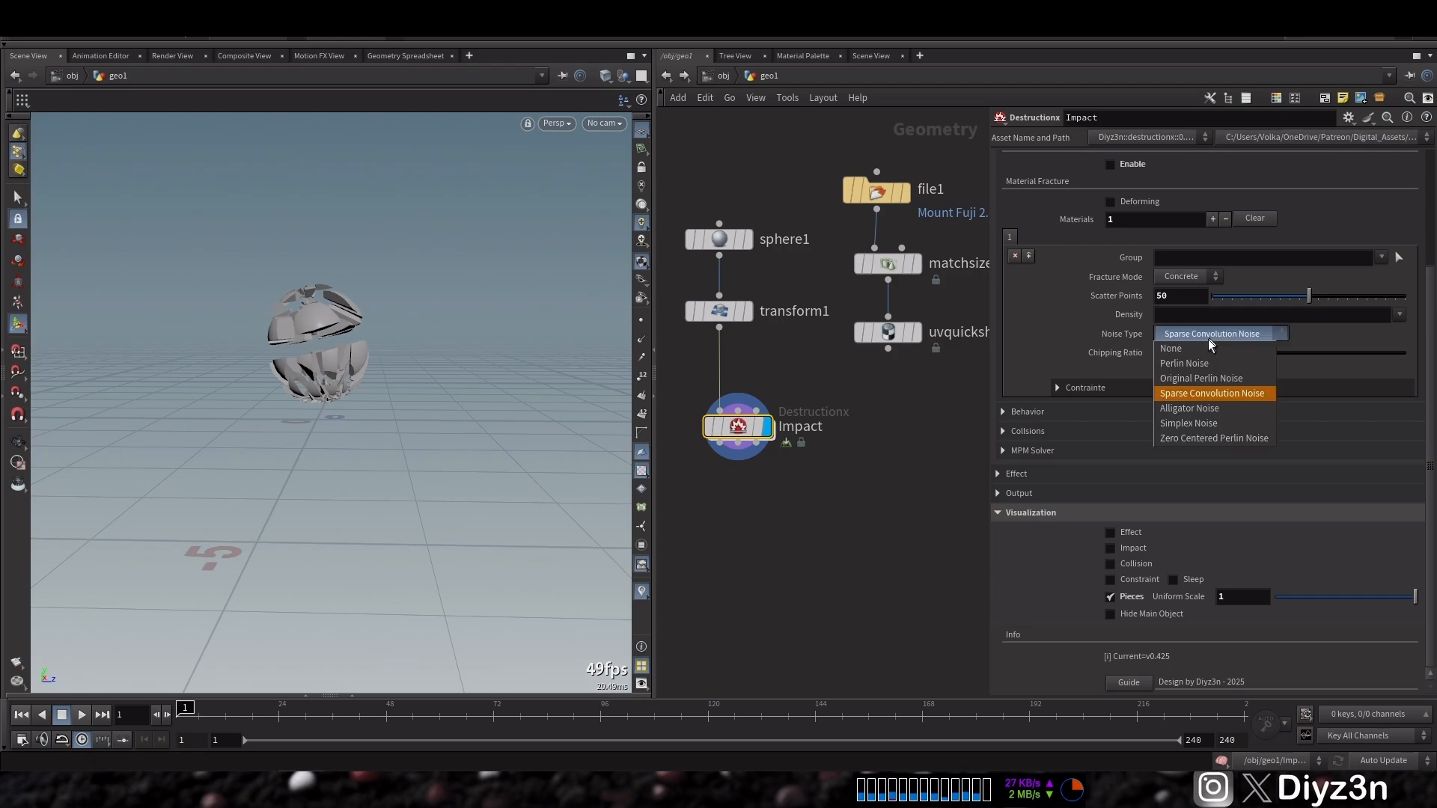
click(1210, 349)
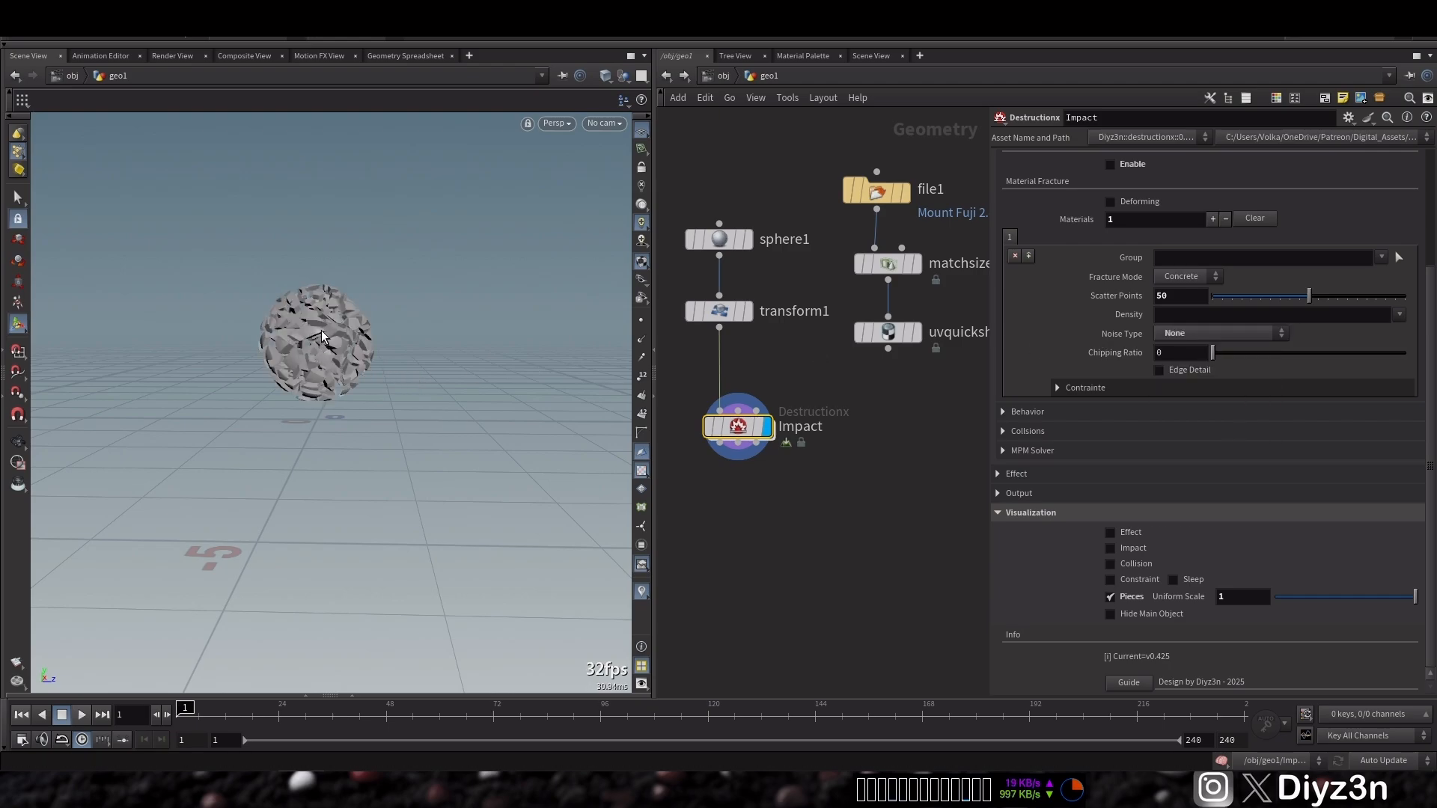
click(1110, 597)
click(1110, 564)
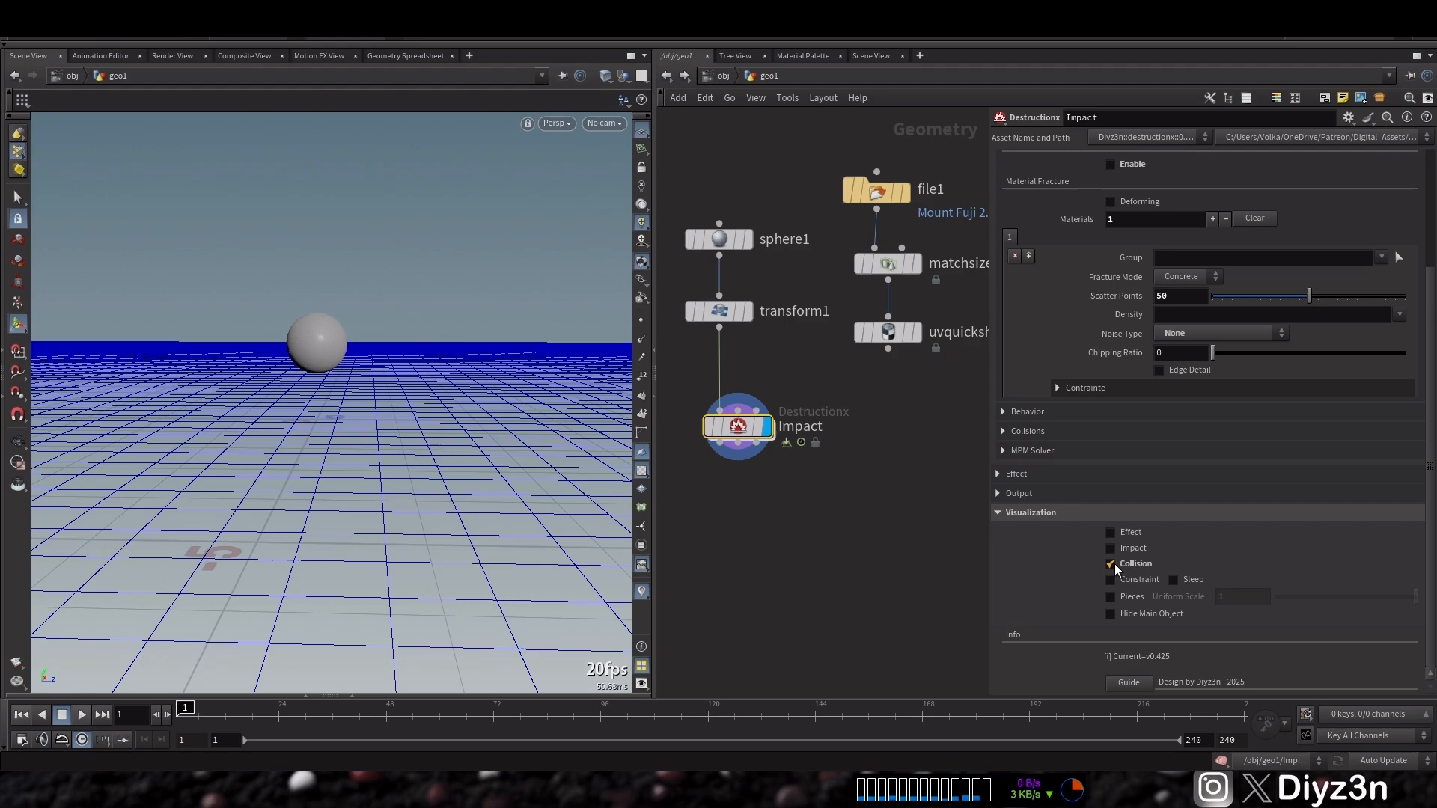
Preview playback and replace the ground plane with the UV-shaded terrain as Impact's collider
click(60, 716)
click(18, 717)
click(1064, 431)
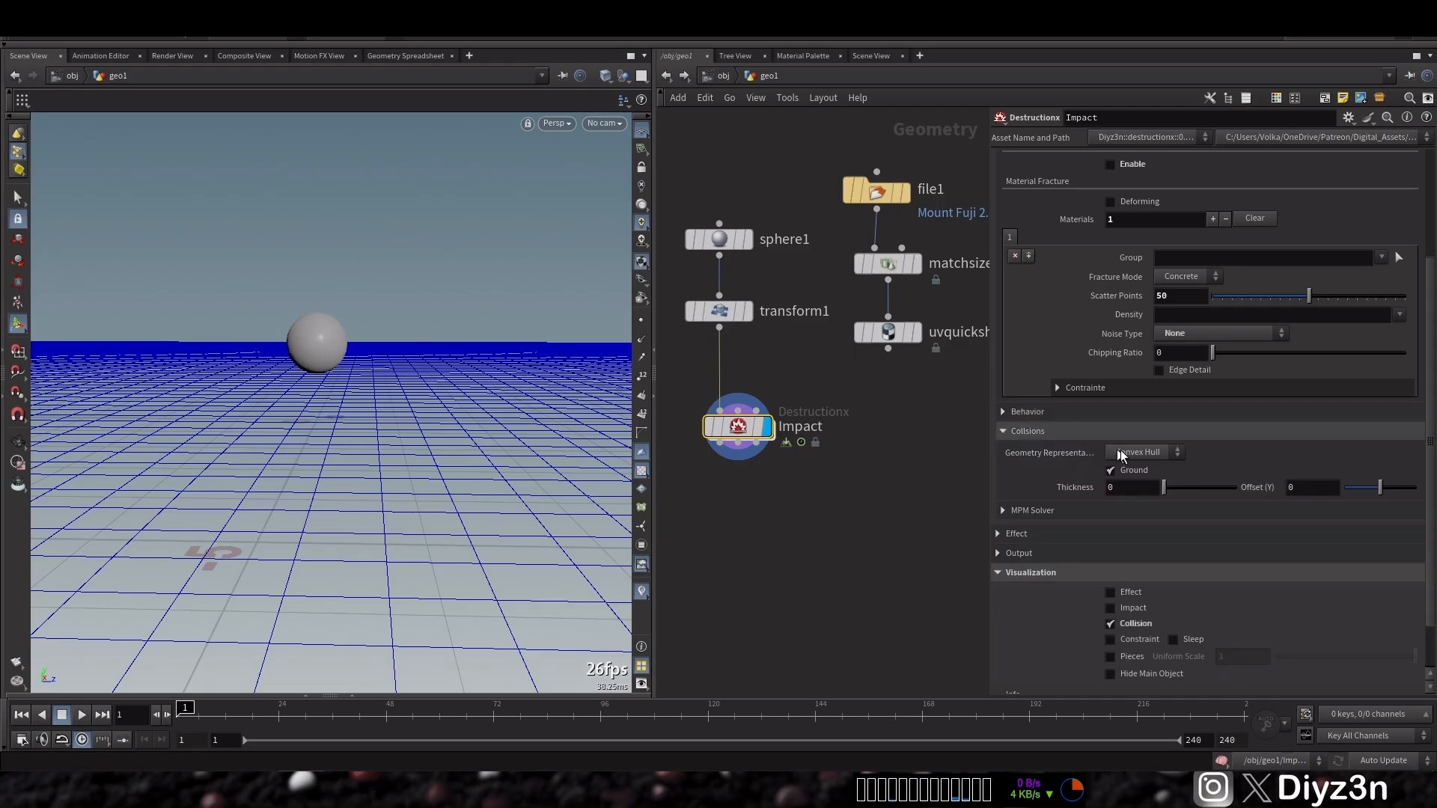
click(1136, 472)
click(1027, 427)
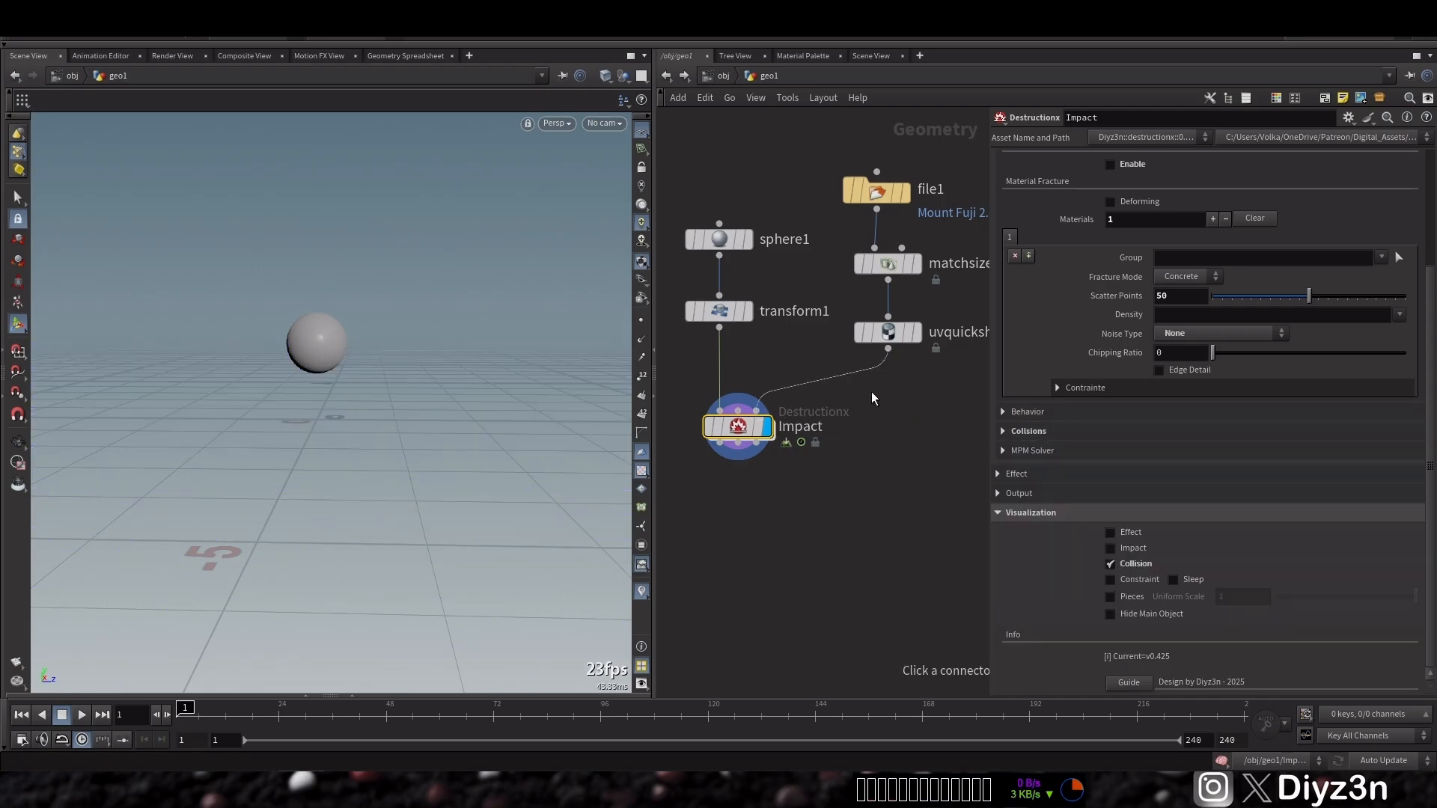
Play the simulation to check the sphere against the terrain collision
mouse_move(293, 406)
alt+mouse_down()
mouse_move(264, 411)
mouse_move(298, 398)
alt+mouse_up()
click(80, 715)
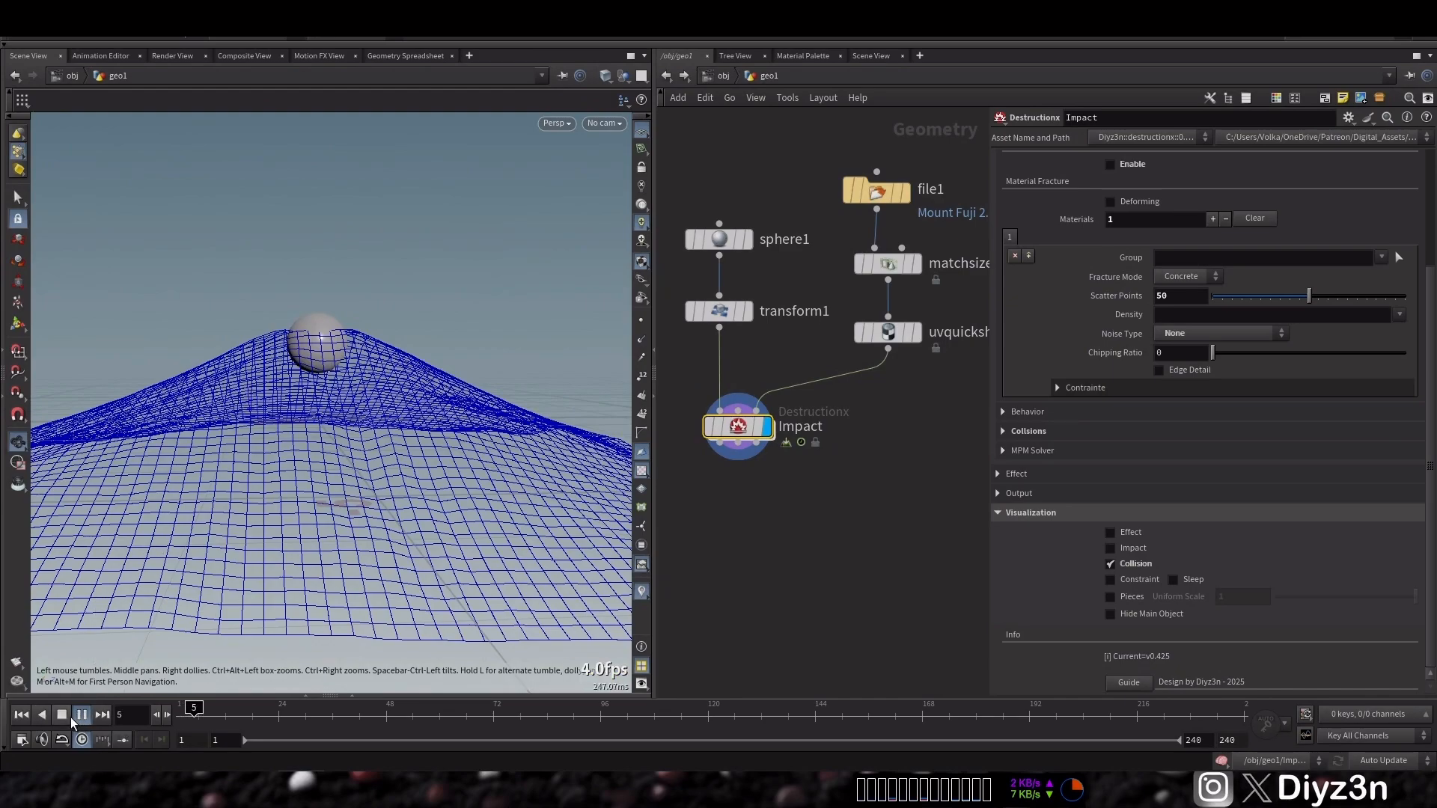
click(66, 716)
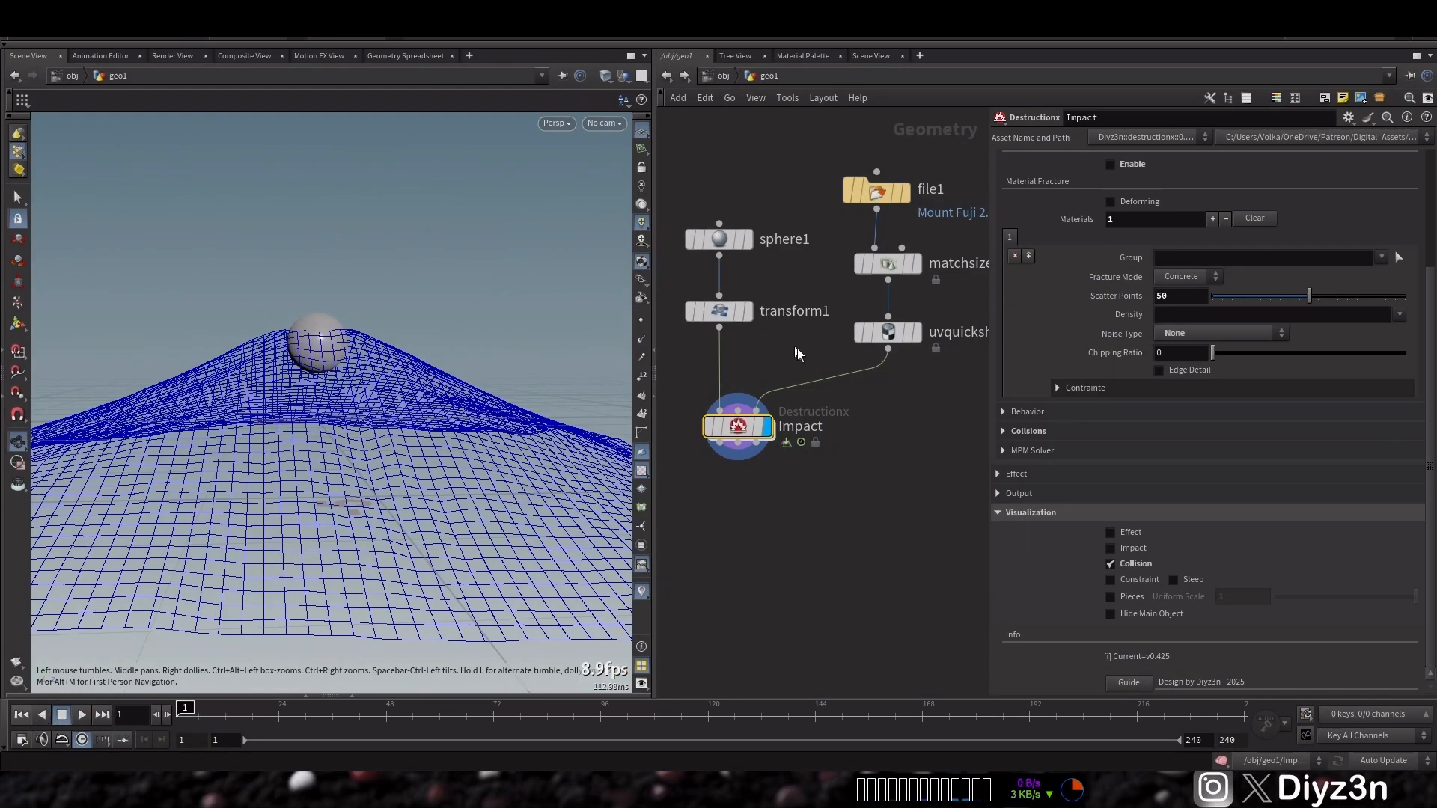
Add a Pyro Burst Source node to the network
middle_drag(787, 340, 845, 363)
drag(724, 201, 813, 361)
drag(778, 335, 702, 342)
middle_drag(851, 366, 858, 365)
middle_drag(829, 236, 811, 215)
click(809, 213)
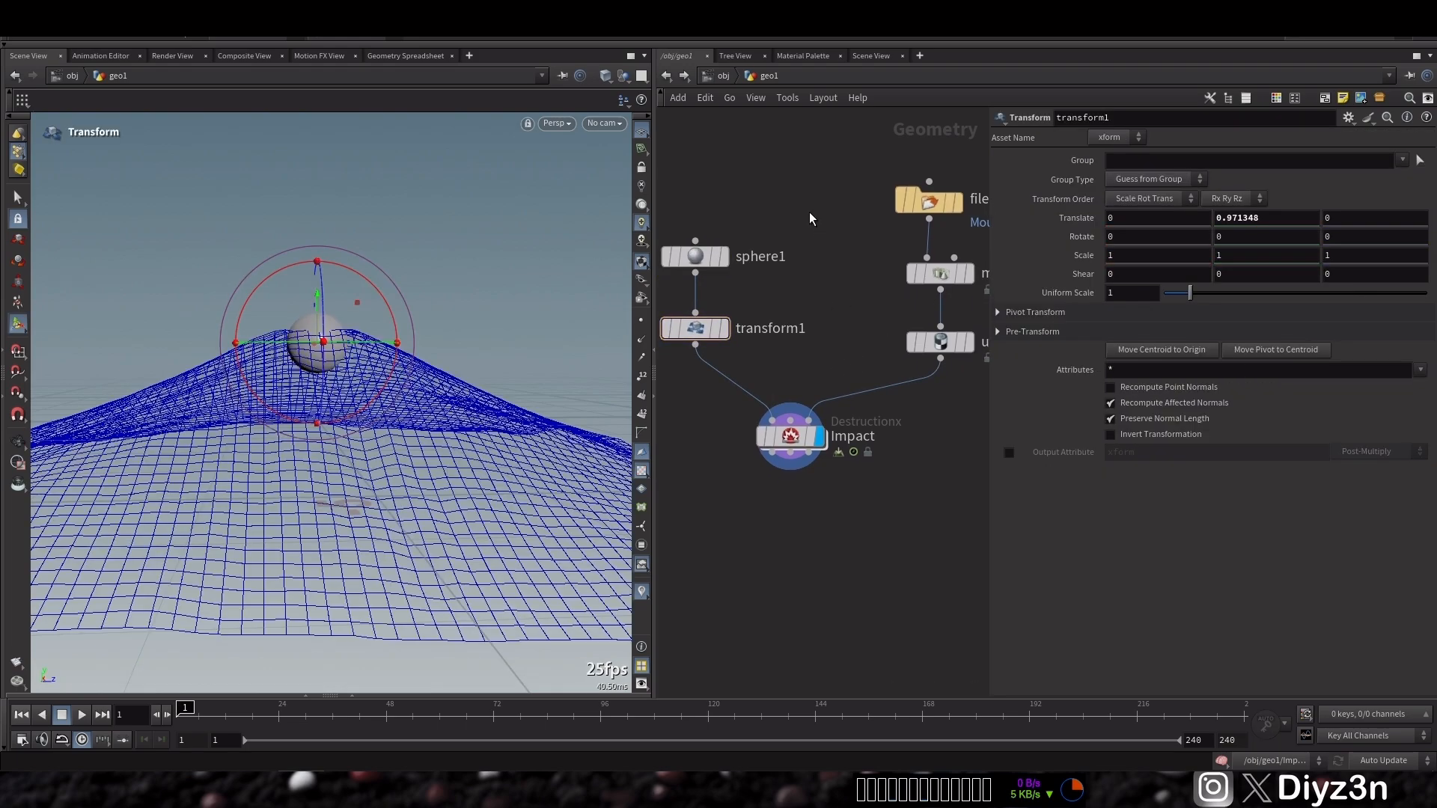
key(Tab)
text(bu)
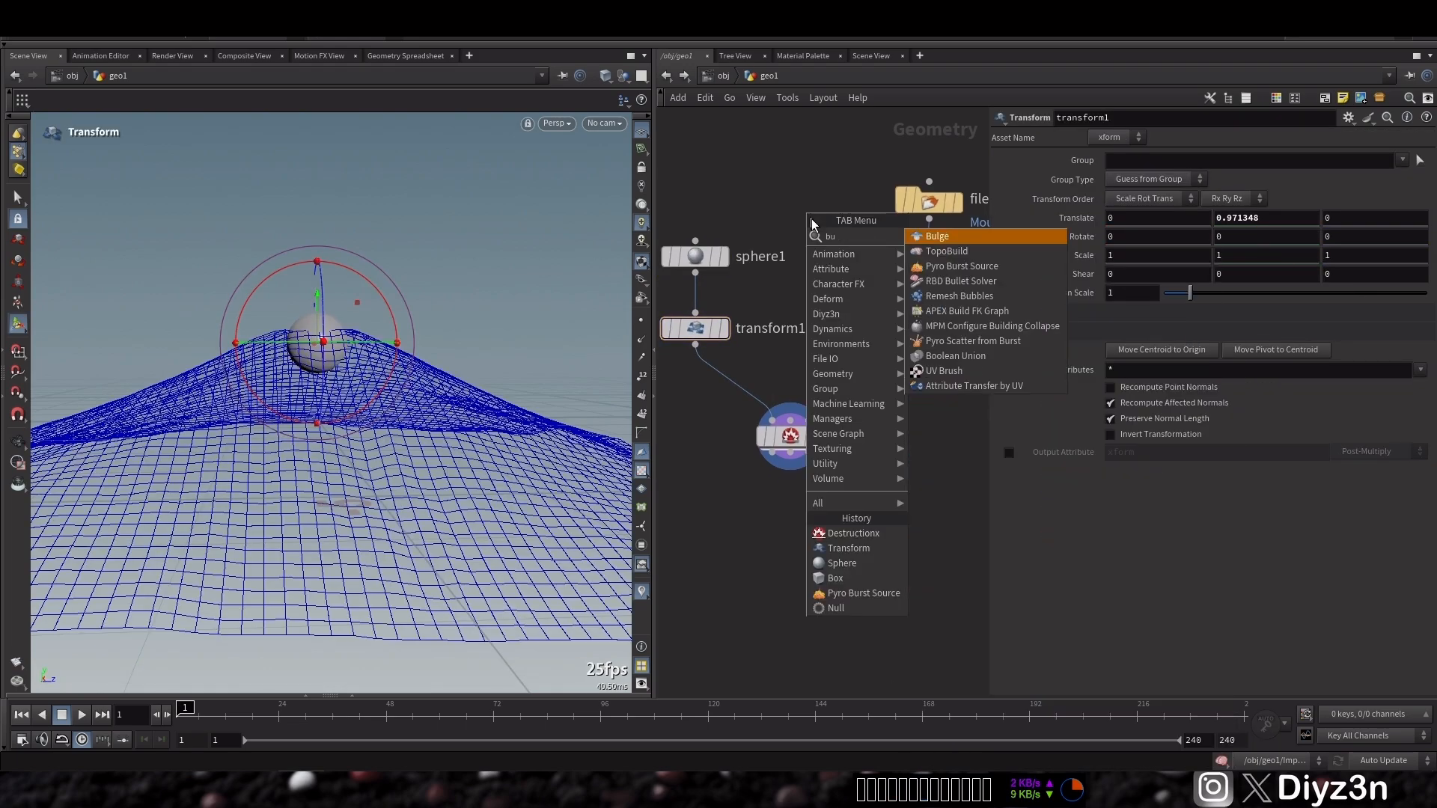
click(942, 267)
click(818, 225)
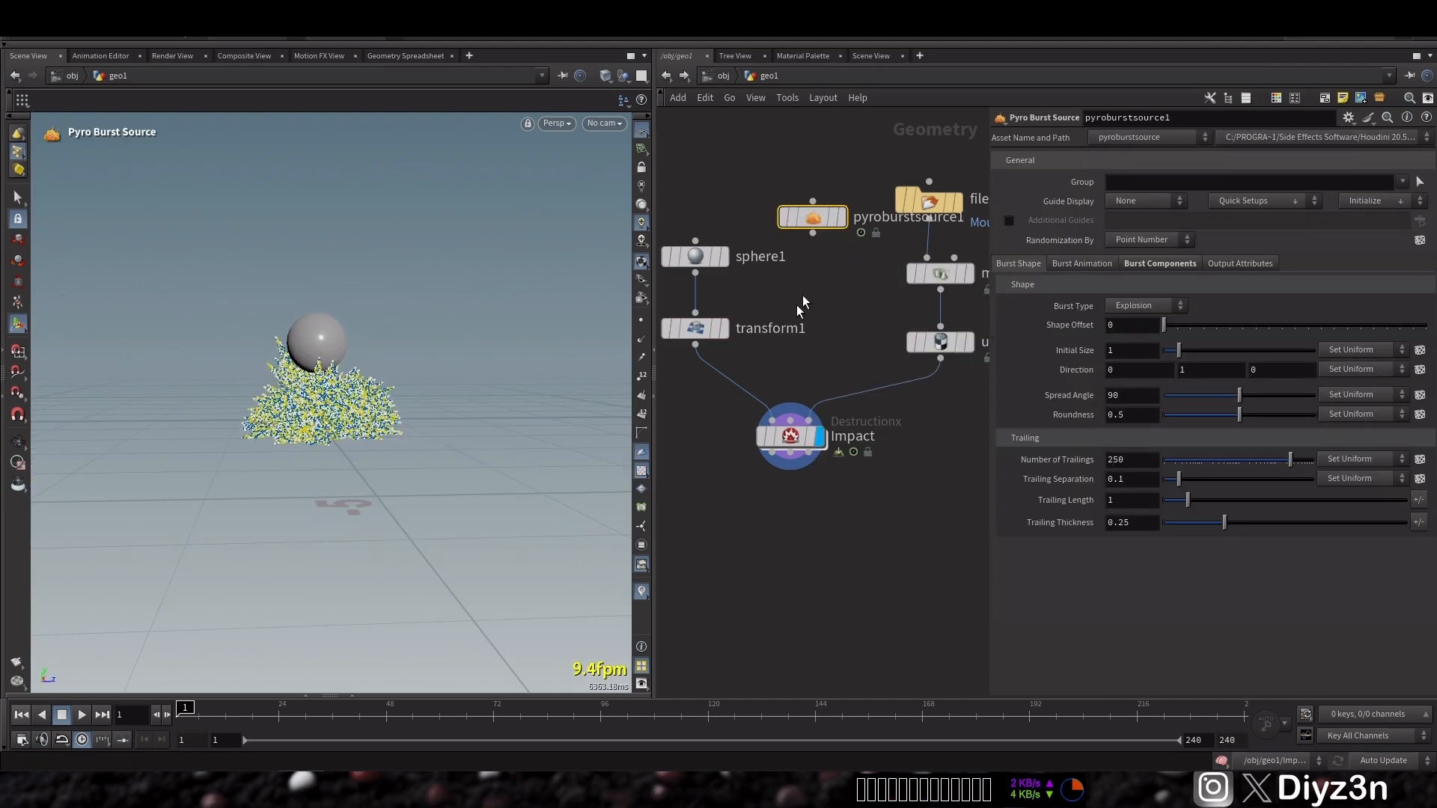
Duplicate the transform below the Pyro Burst Source, display it, and raise the burst about 0.79 units in Y
alt+drag(698, 330, 833, 330)
drag(814, 233, 814, 319)
click(814, 218)
click(732, 364)
click(849, 283)
click(813, 318)
mouse_move(350, 294)
alt+mouse_down()
mouse_move(313, 322)
mouse_move(355, 315)
mouse_move(351, 291)
mouse_move(351, 322)
alt+mouse_up()
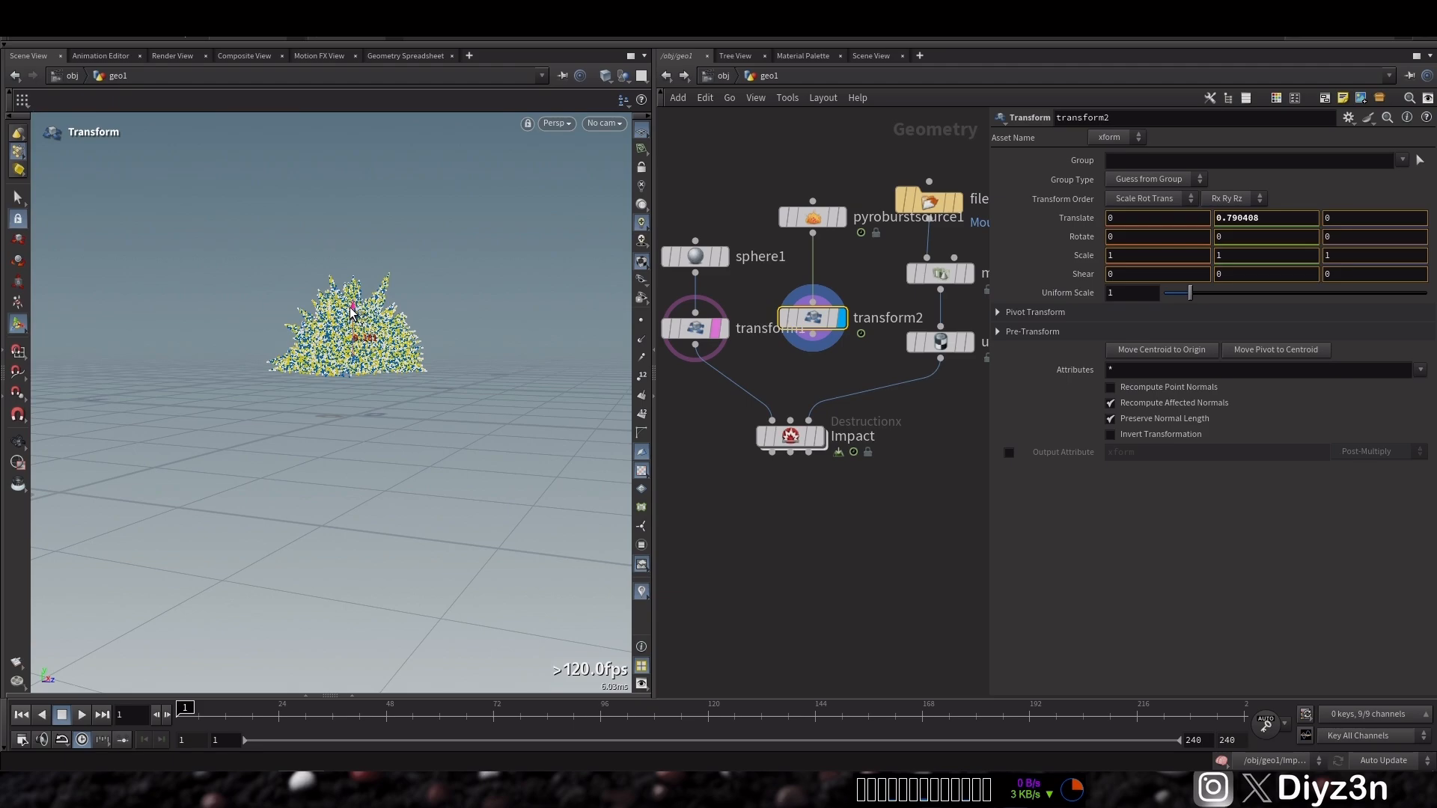
Set the burst's Number of Trailings to 16 and Spread Angle to 9
click(813, 217)
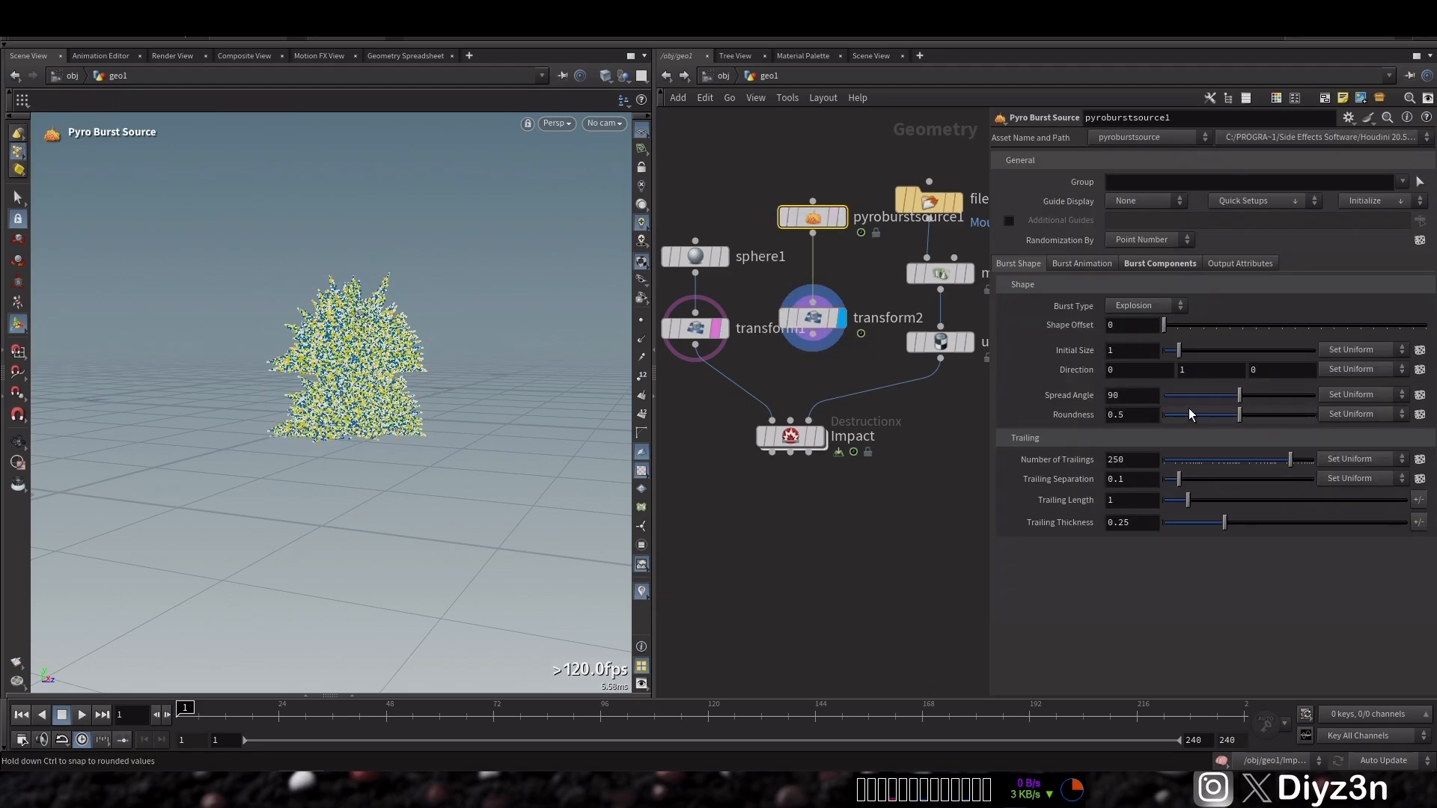
drag(1254, 460, 1246, 459)
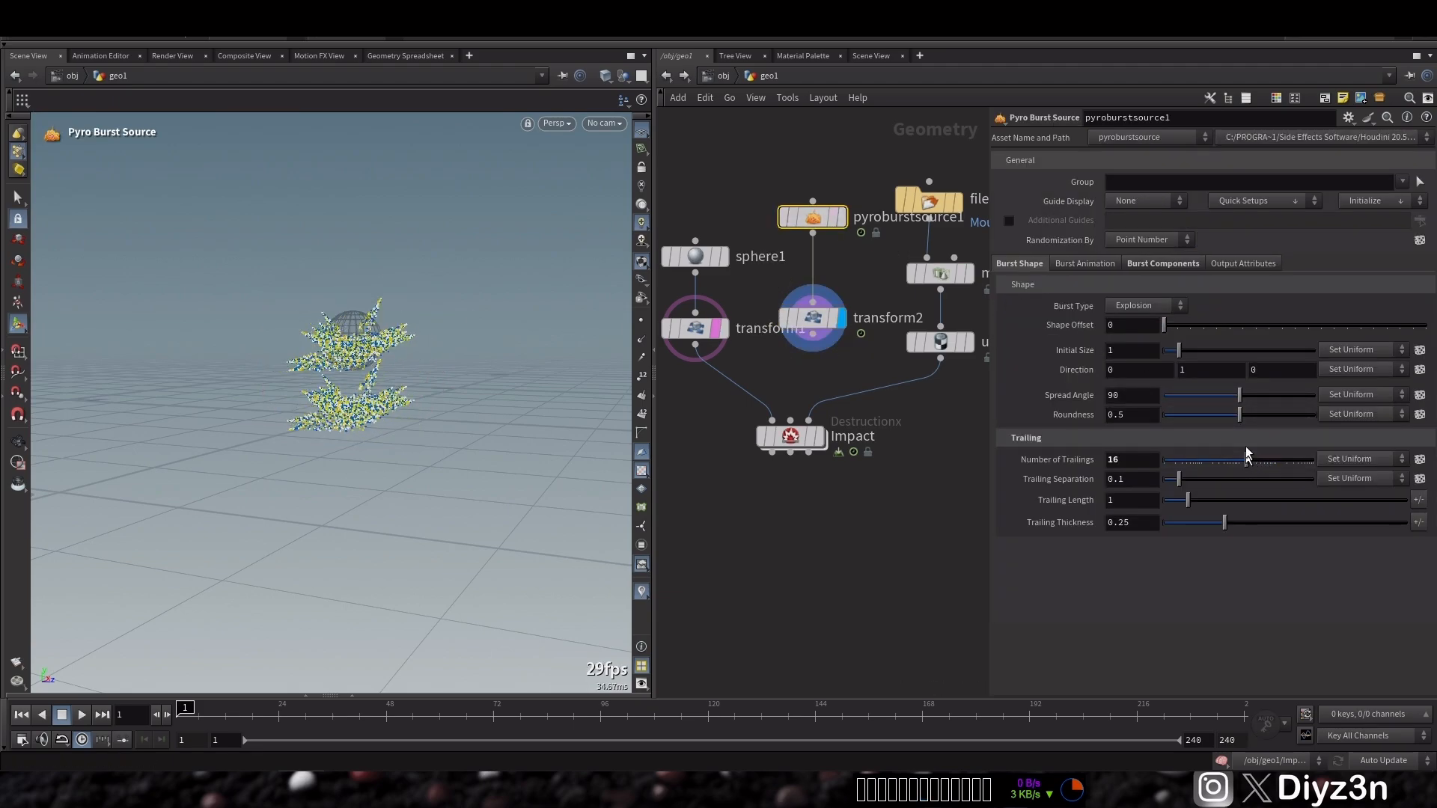
drag(1240, 395, 1171, 401)
alt+drag(344, 354, 419, 342)
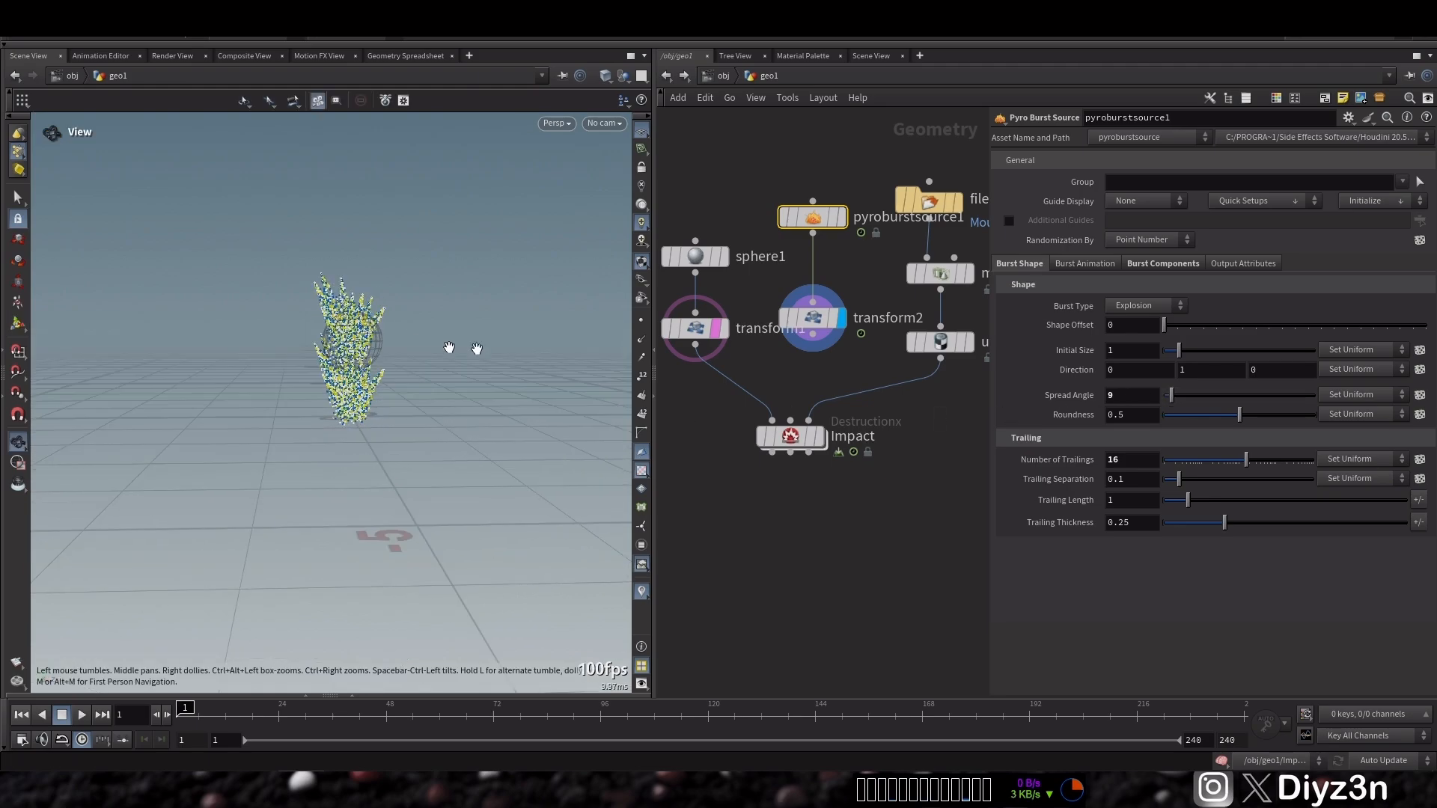
Display the Impact node, open its Impact settings, and play the simulation
click(820, 437)
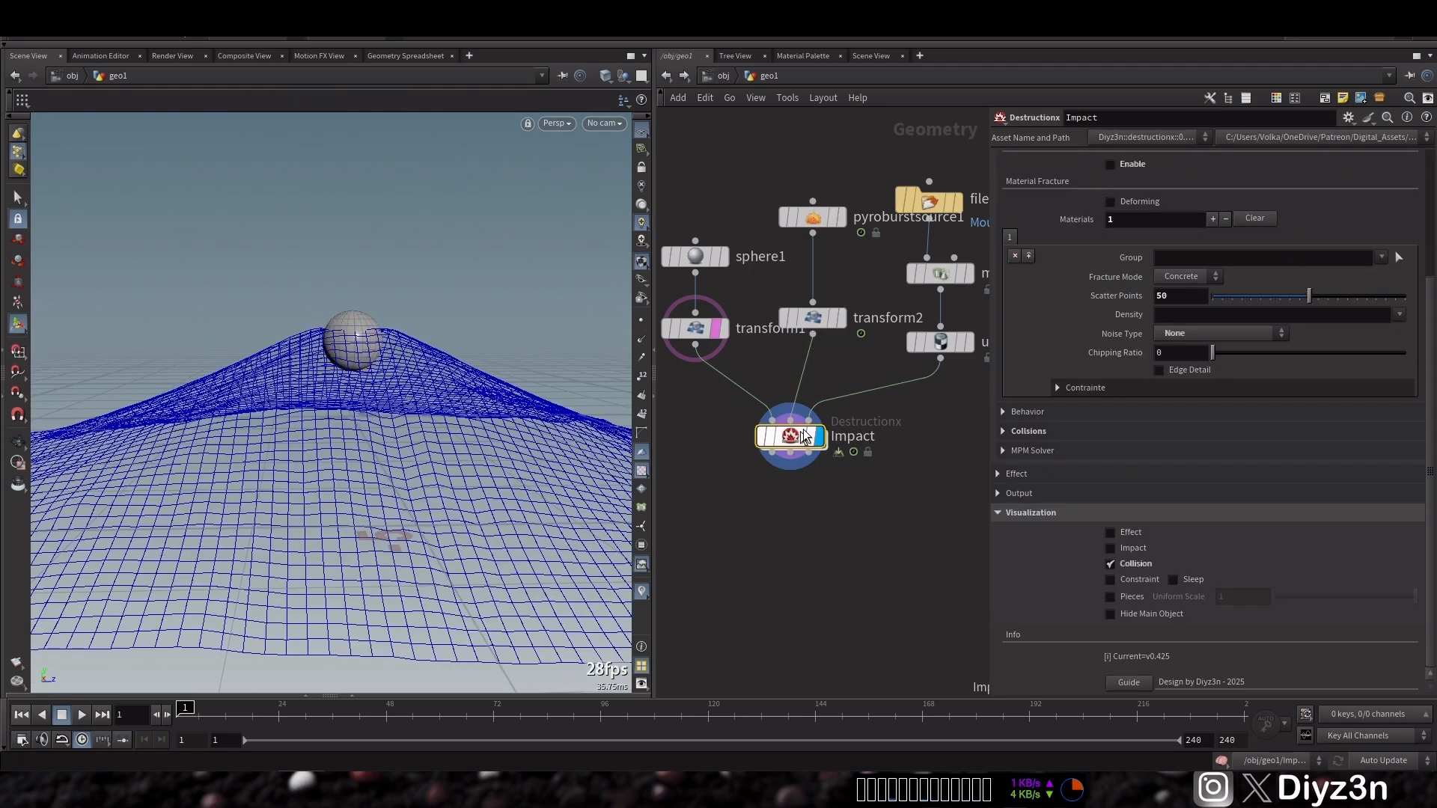
click(1084, 515)
click(1047, 228)
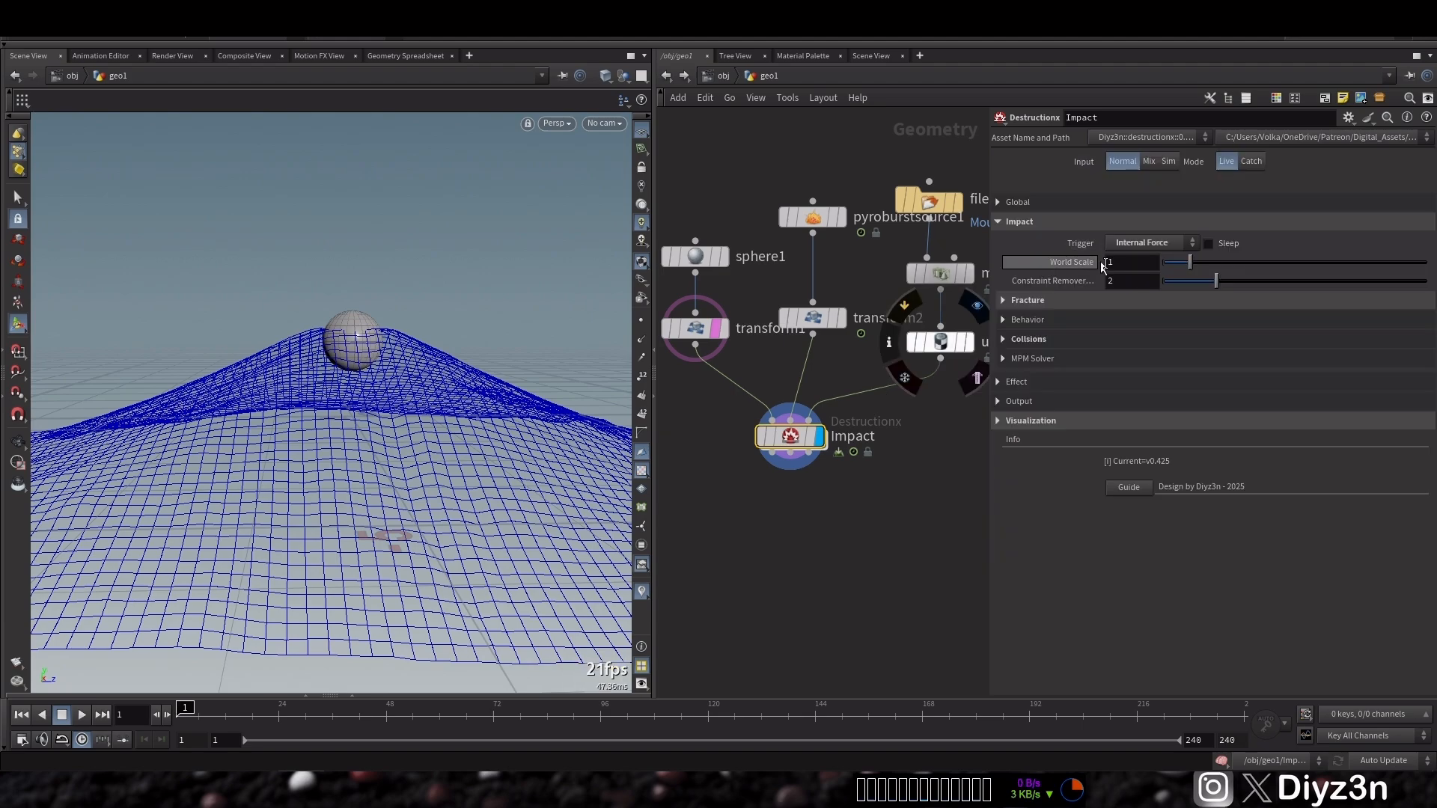
drag(792, 438, 798, 438)
click(717, 328)
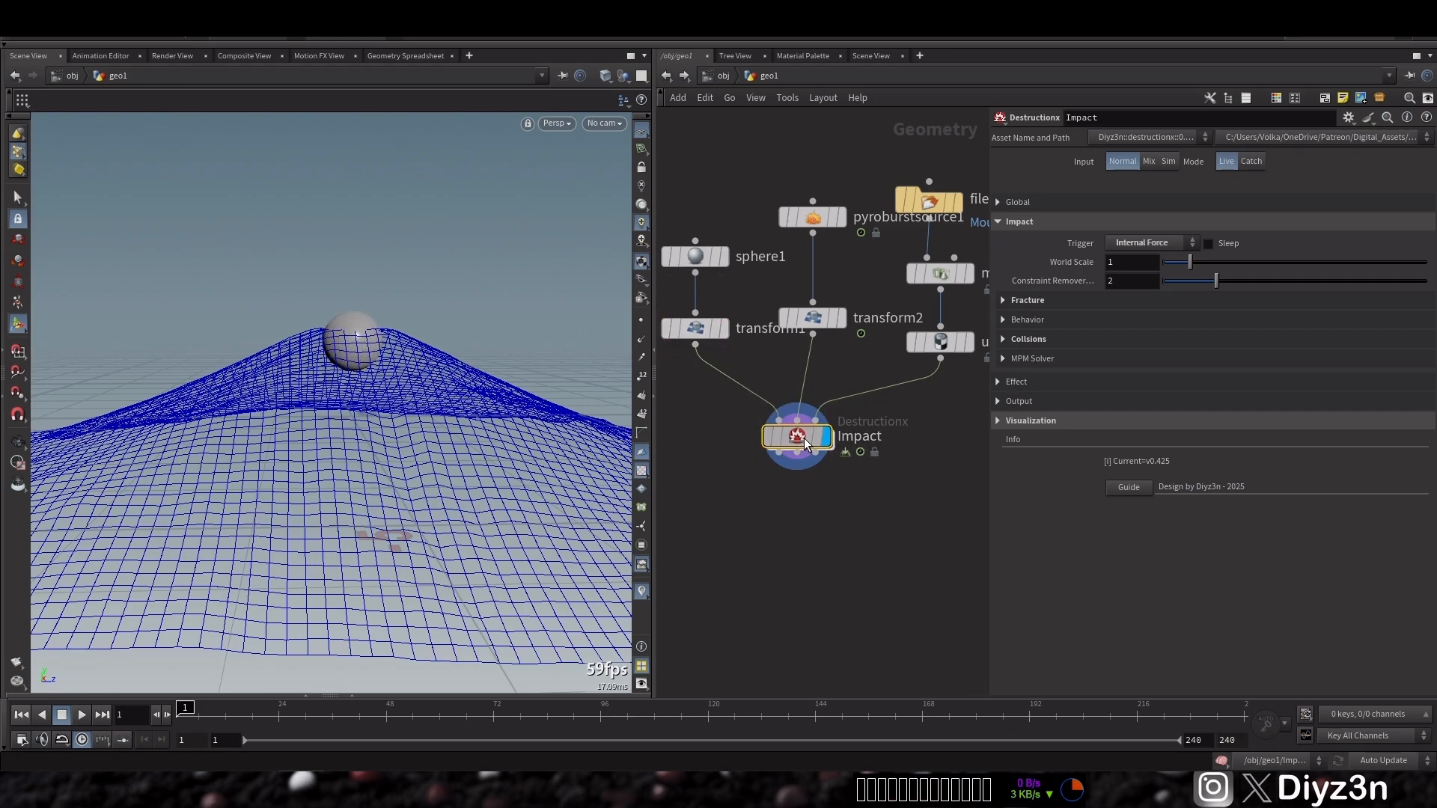
click(63, 719)
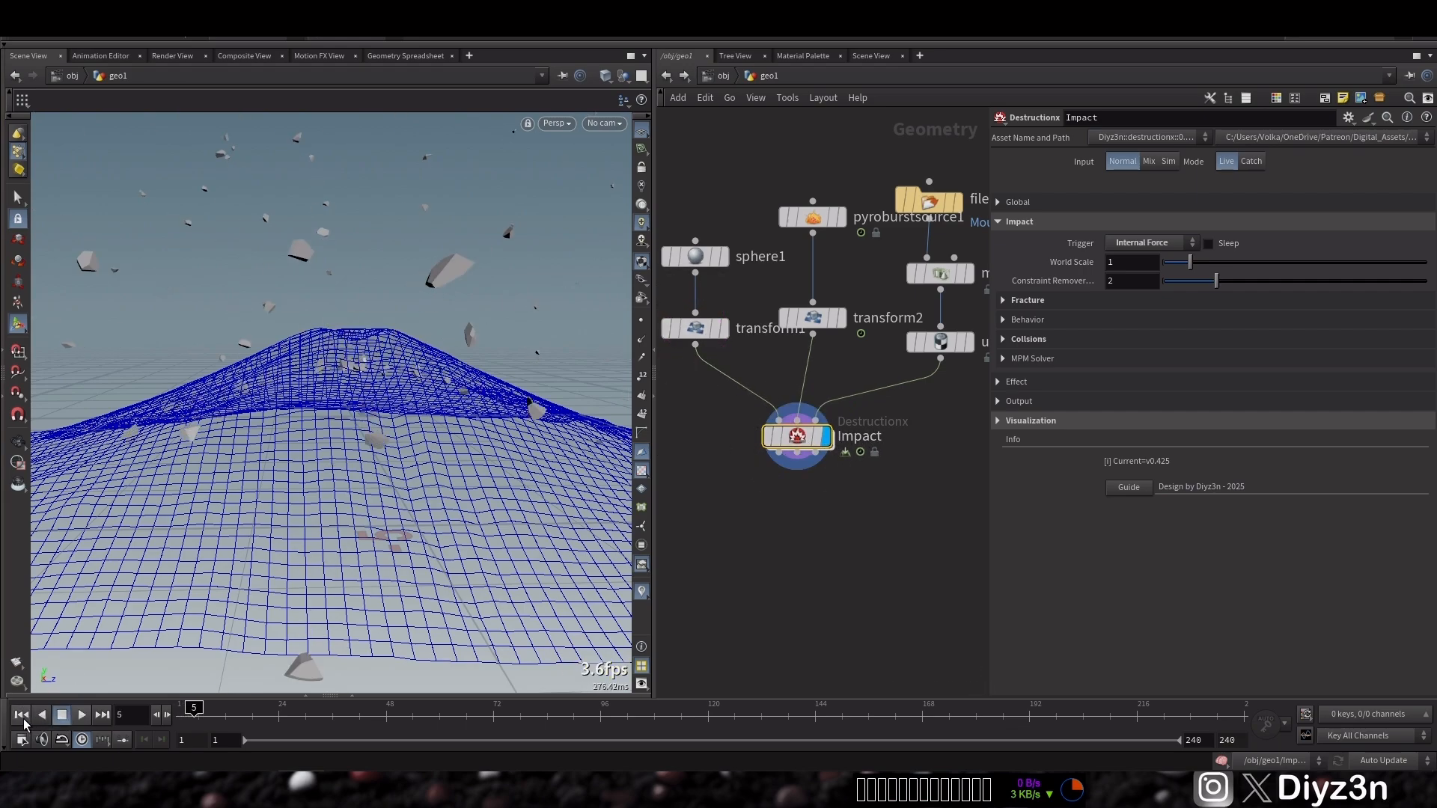
Set the Pyro Burst Source's Start Frame to 10 in its burst animation settings
click(22, 719)
click(62, 717)
click(21, 718)
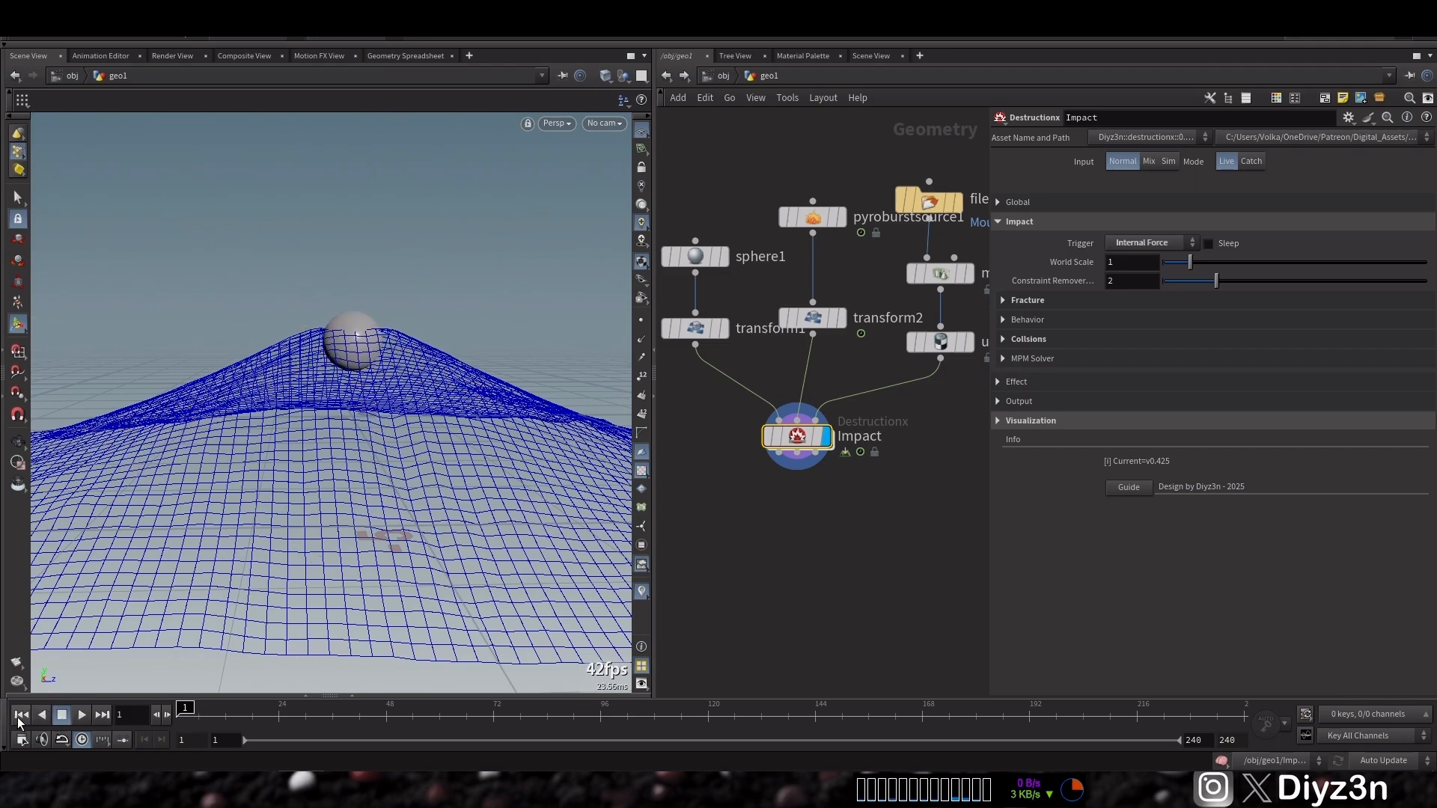
click(813, 217)
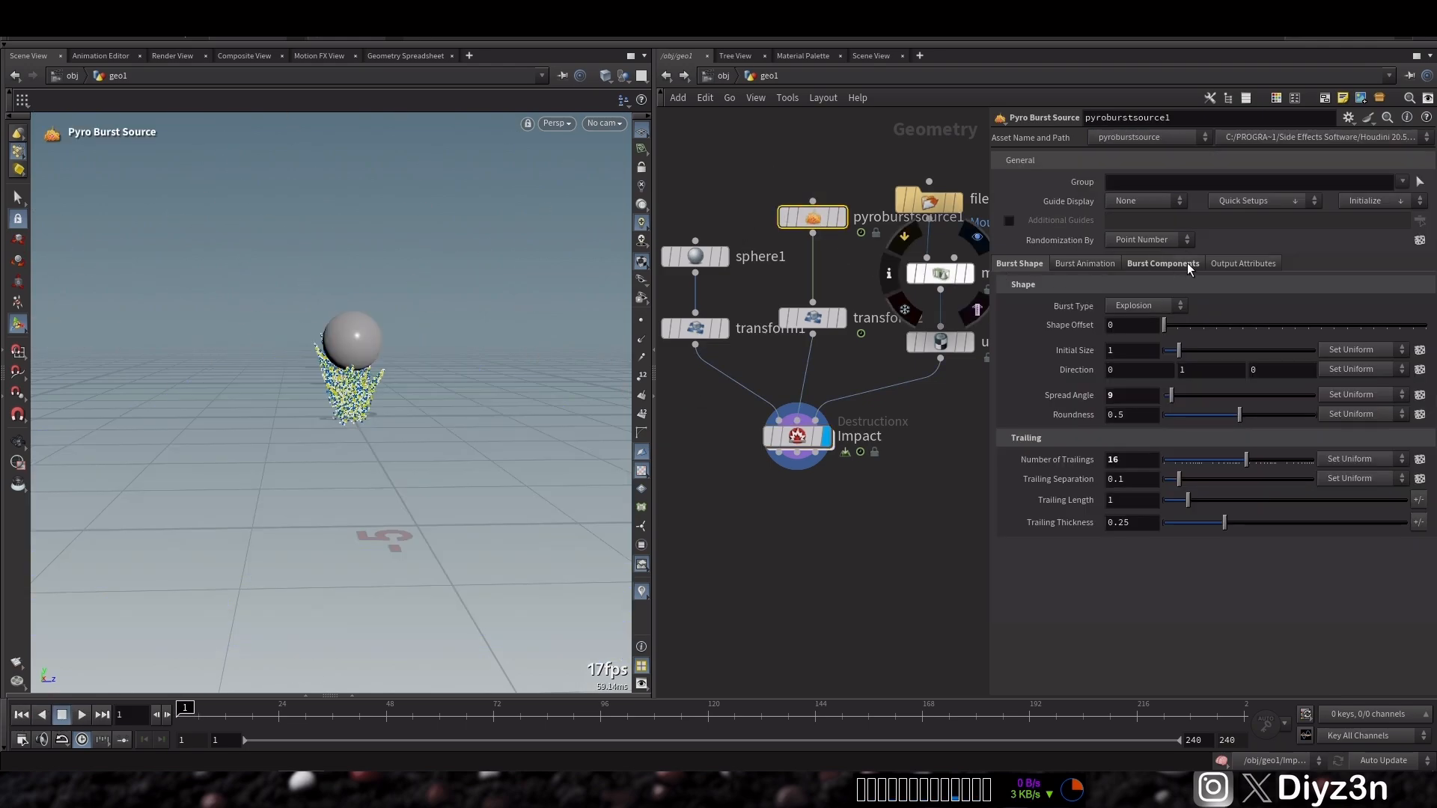
click(1108, 269)
double_click(1132, 307)
text(10)
key(Return)
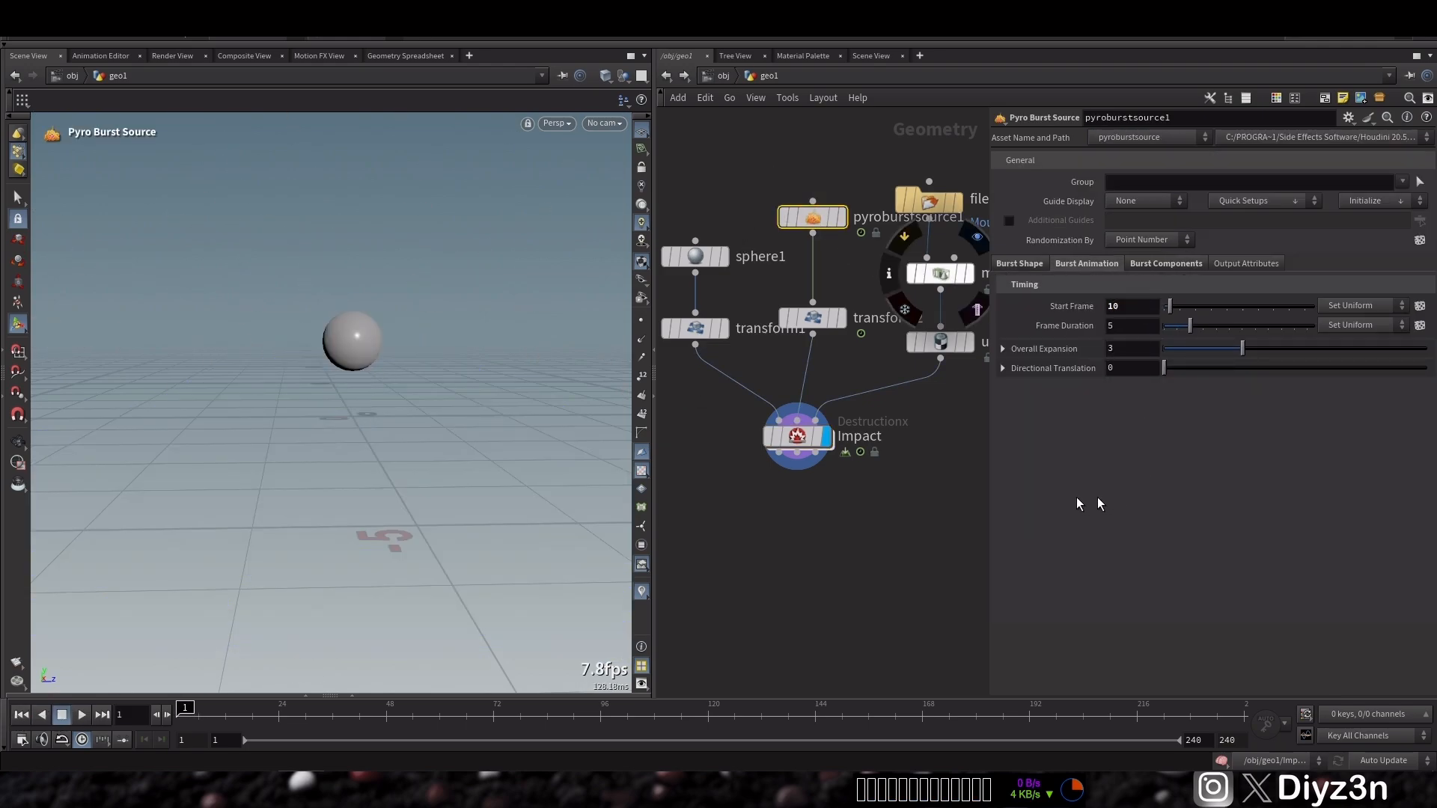
Set the Impact node's Time Scale to 0.35 and play the simulation
click(802, 446)
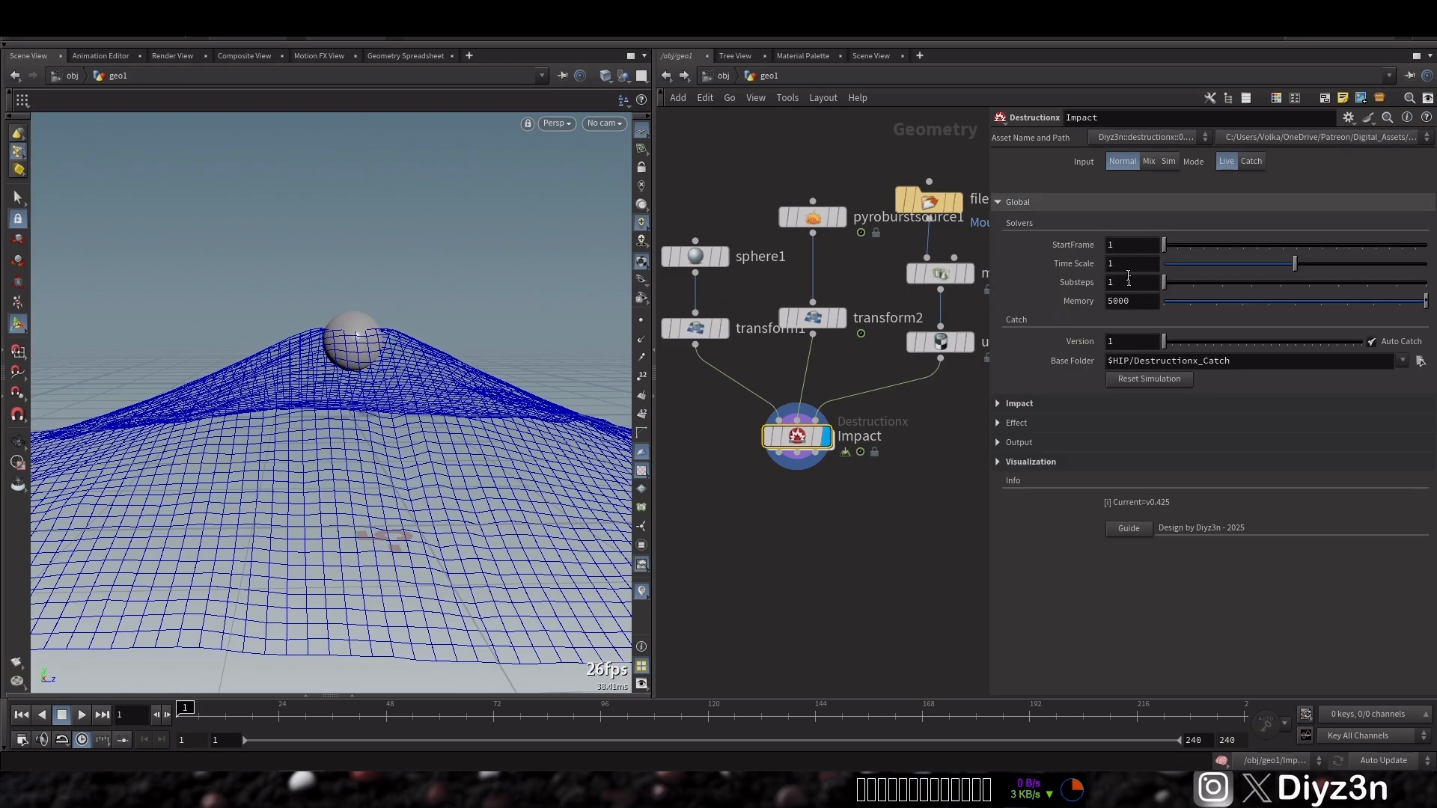
click(1129, 269)
text(.35)
key(Return)
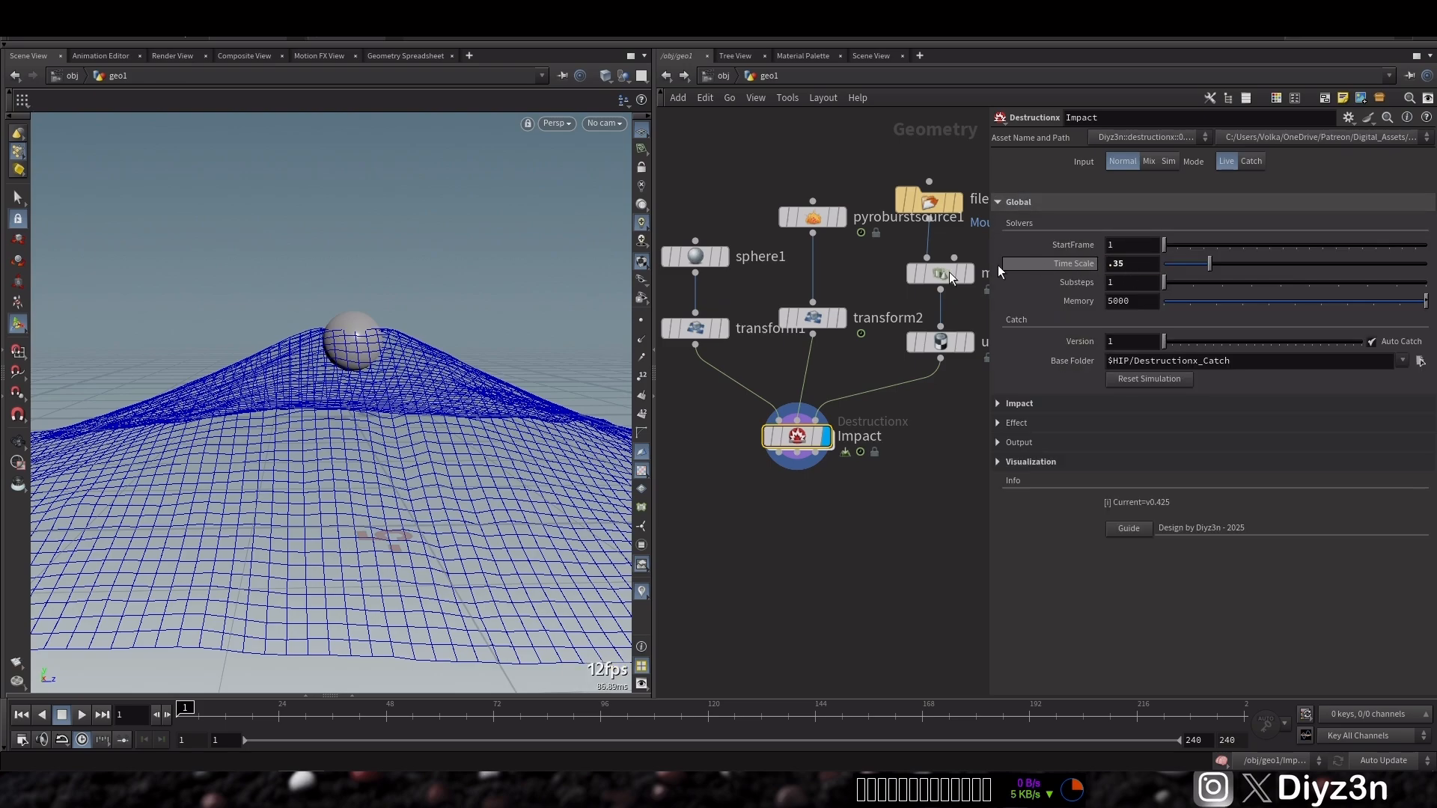
click(65, 718)
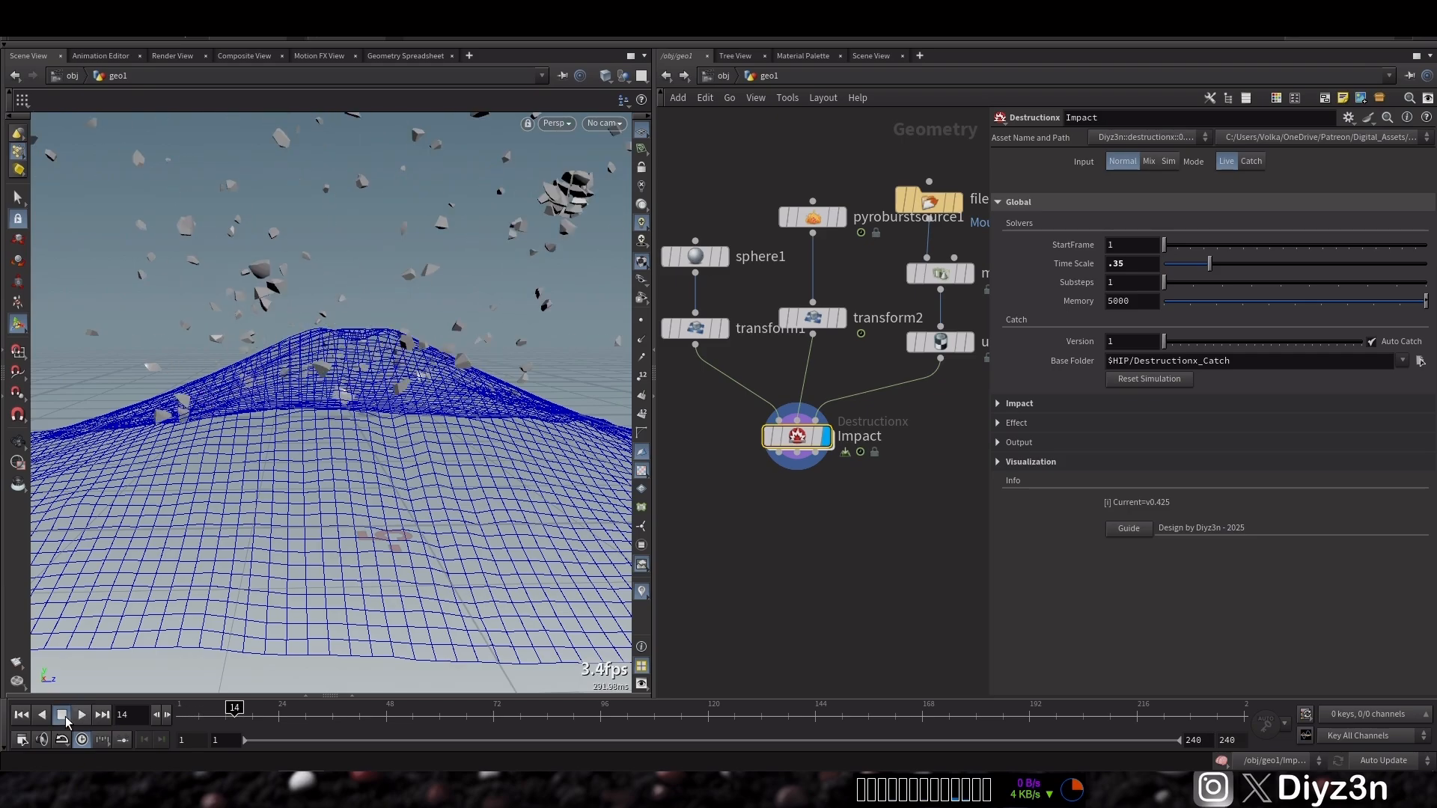
alt+right_drag(396, 344, 359, 369)
alt+middle_drag(360, 369, 353, 411)
alt+drag(352, 412, 324, 405)
alt+right_drag(324, 404, 349, 387)
click(21, 715)
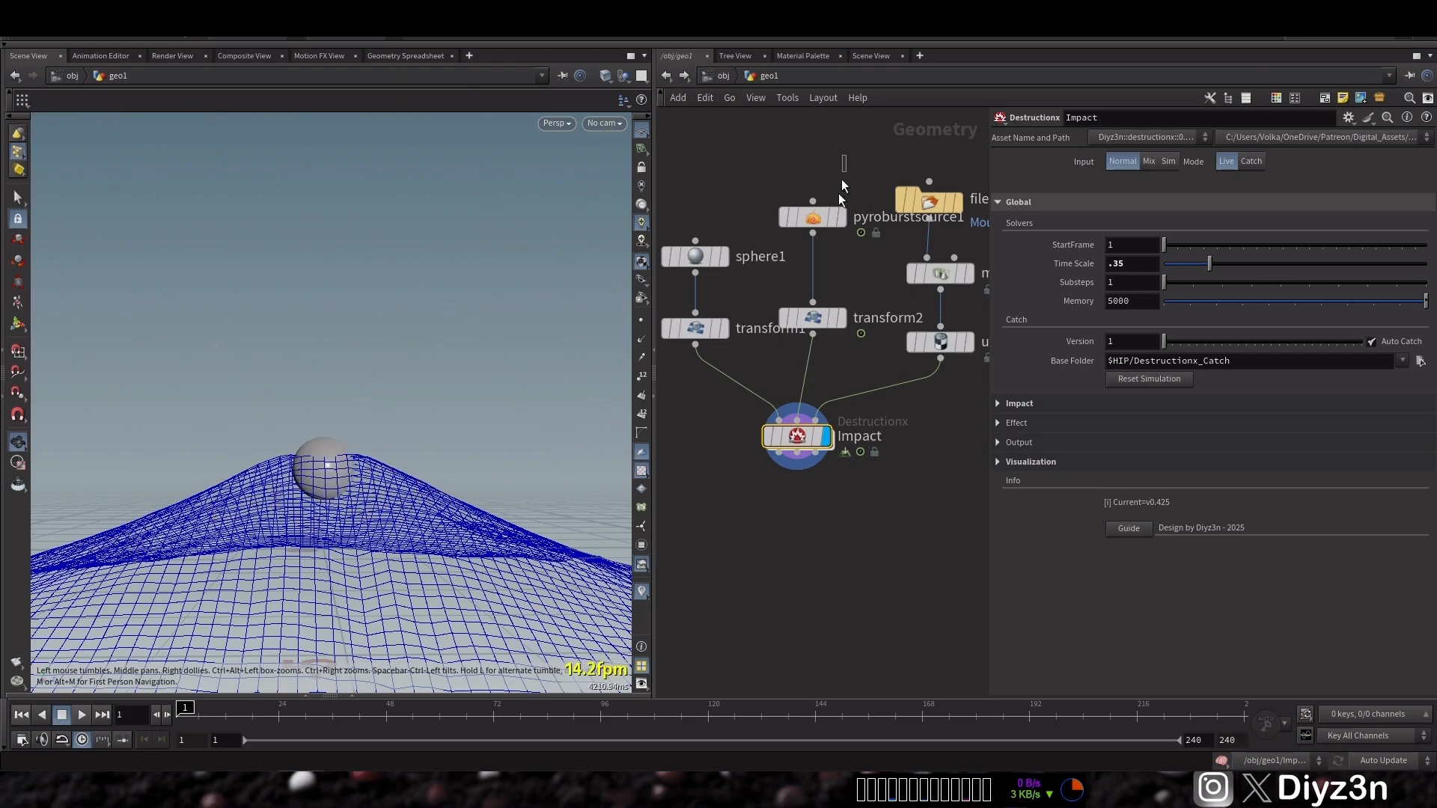
Set the Pyro Burst Source's output Velocity to 0.1
click(813, 217)
click(1228, 265)
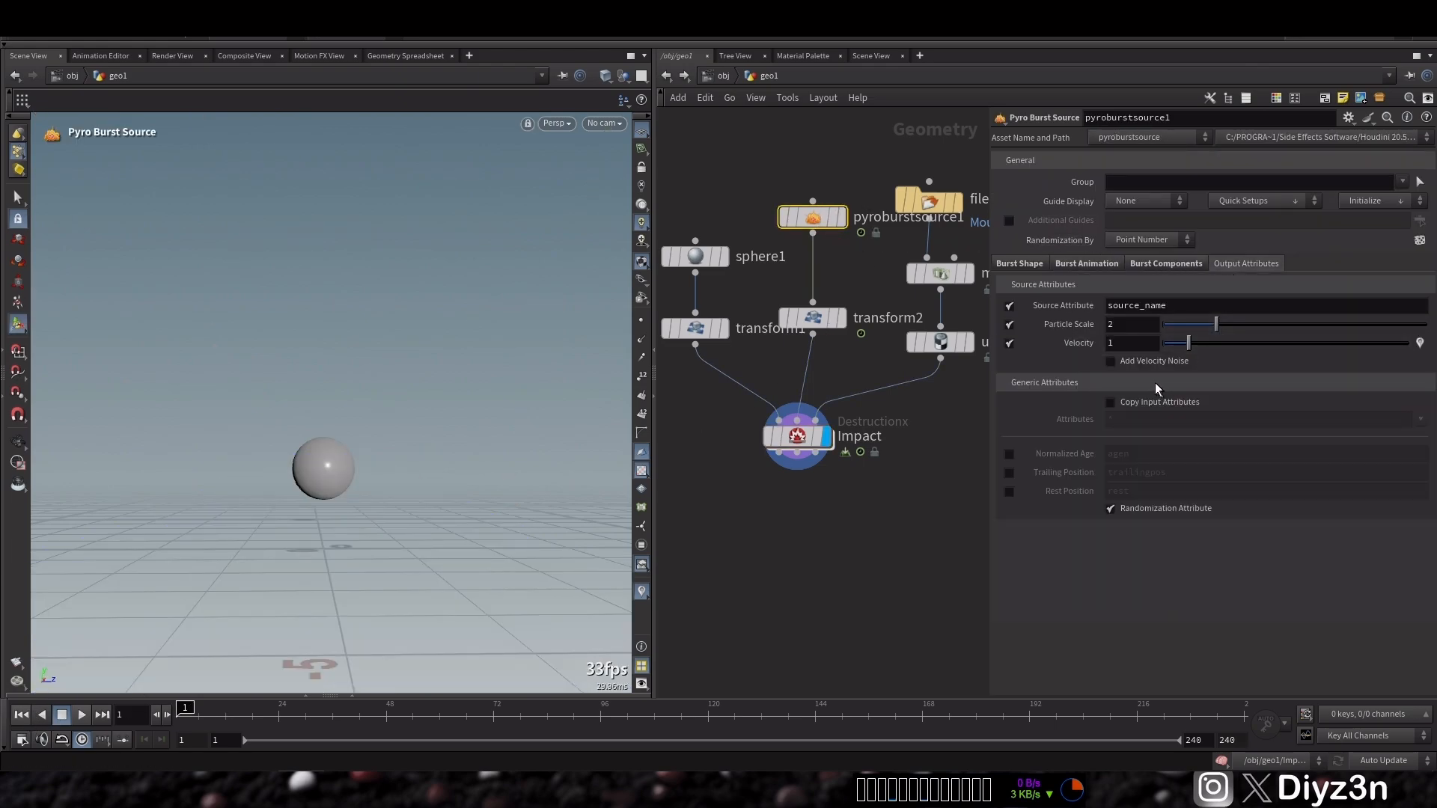
click(1134, 347)
text(.1)
key(Return)
click(1087, 264)
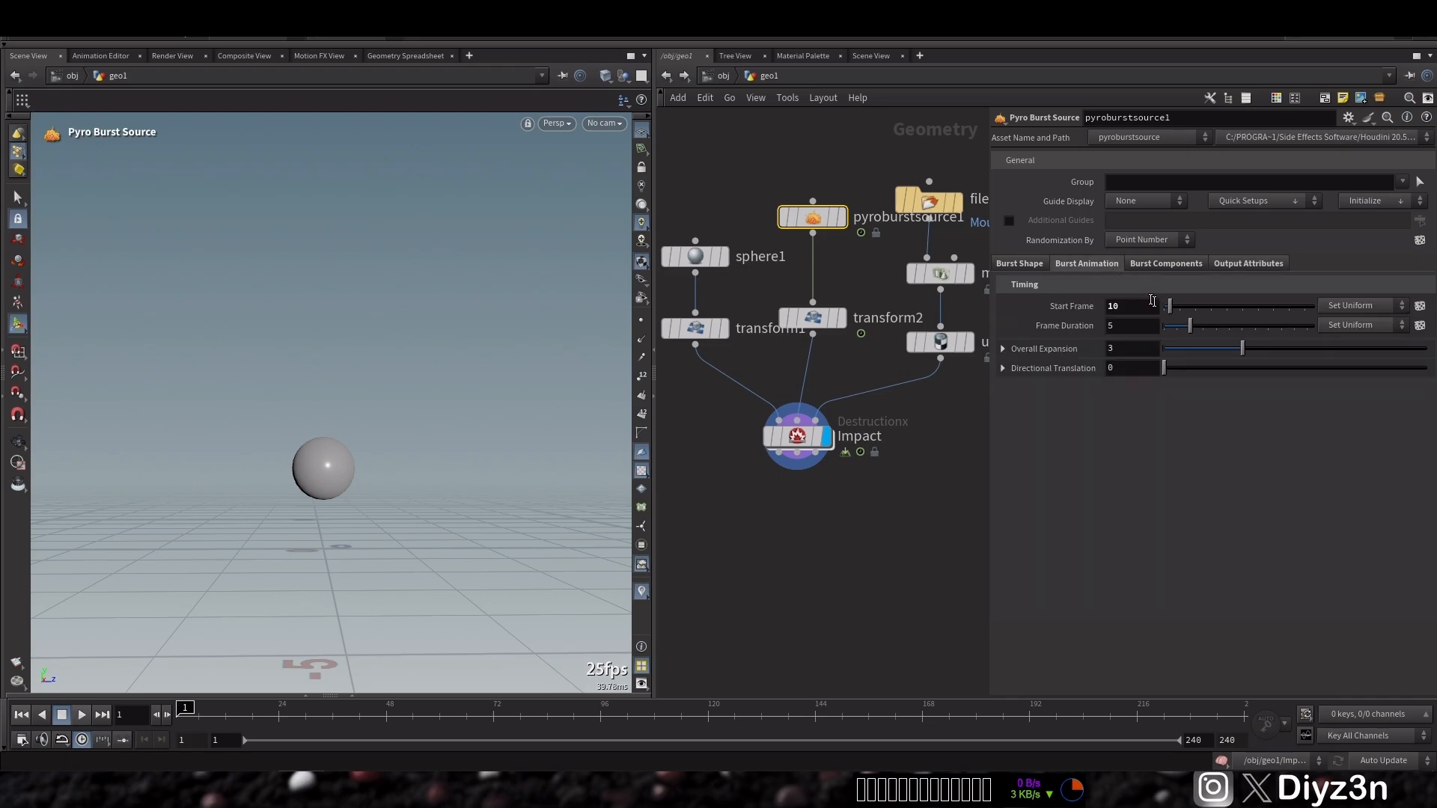
Flipbook the Impact simulation and close the player
click(797, 436)
click(17, 663)
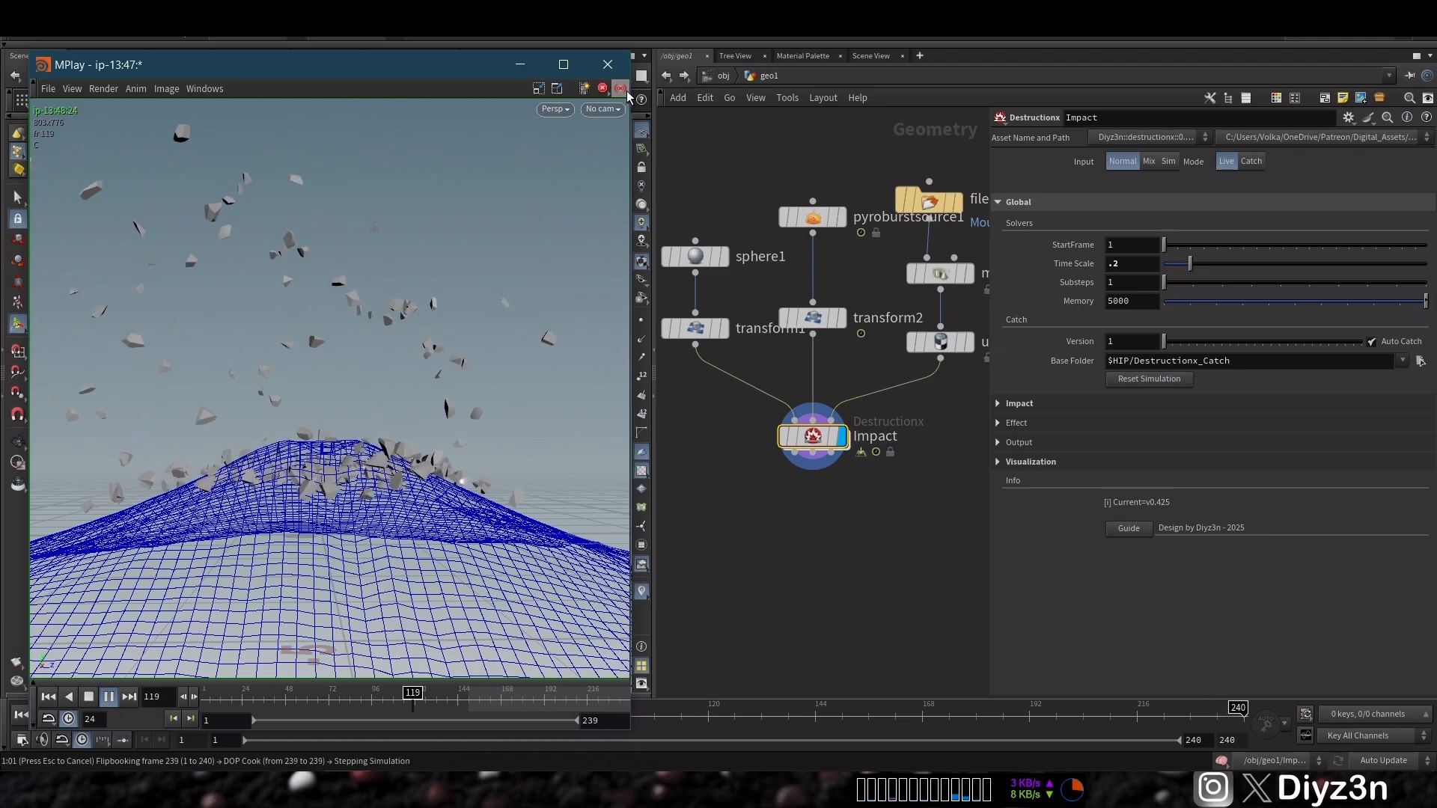
click(618, 68)
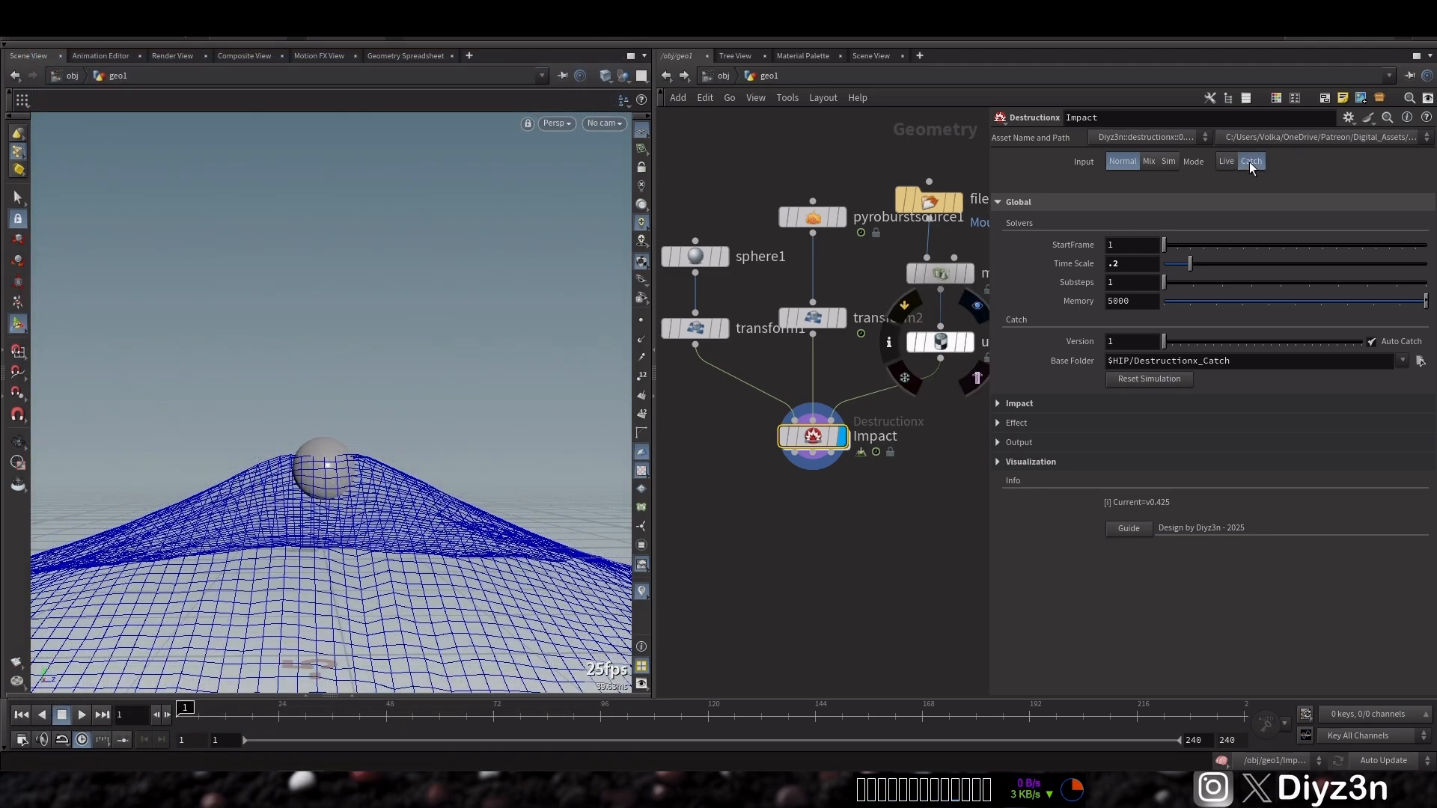
Switch the Impact node to Catch mode and scrub the timeline to cache it
click(1250, 162)
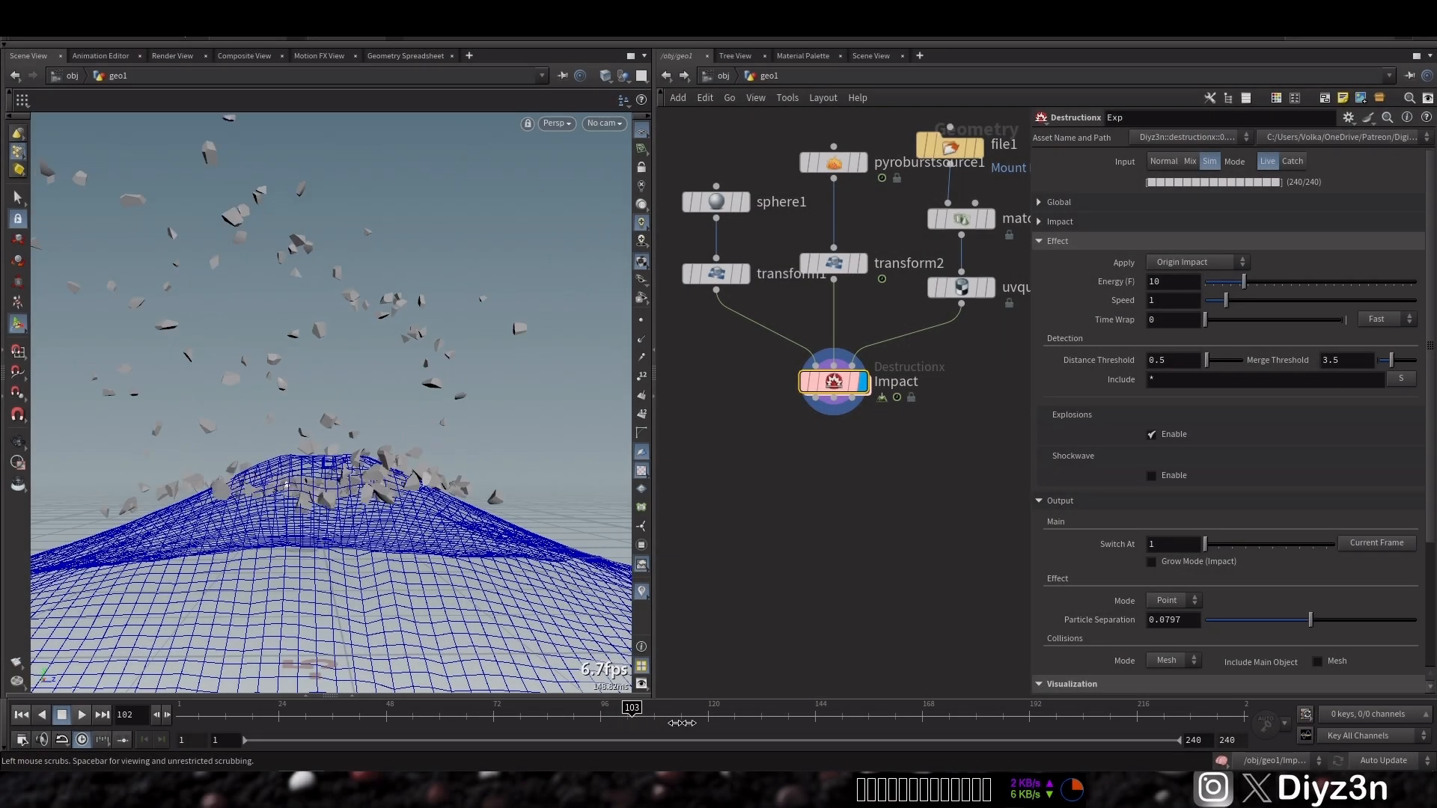
drag(682, 723, 179, 723)
Add a Destructionx node named Exp, wire Impact into it, and set its input to Sim
key(Tab)
mouse_move(776, 471)
click(885, 465)
click(806, 480)
text(Exp)
key(Return)
drag(713, 459, 815, 398)
click(761, 475)
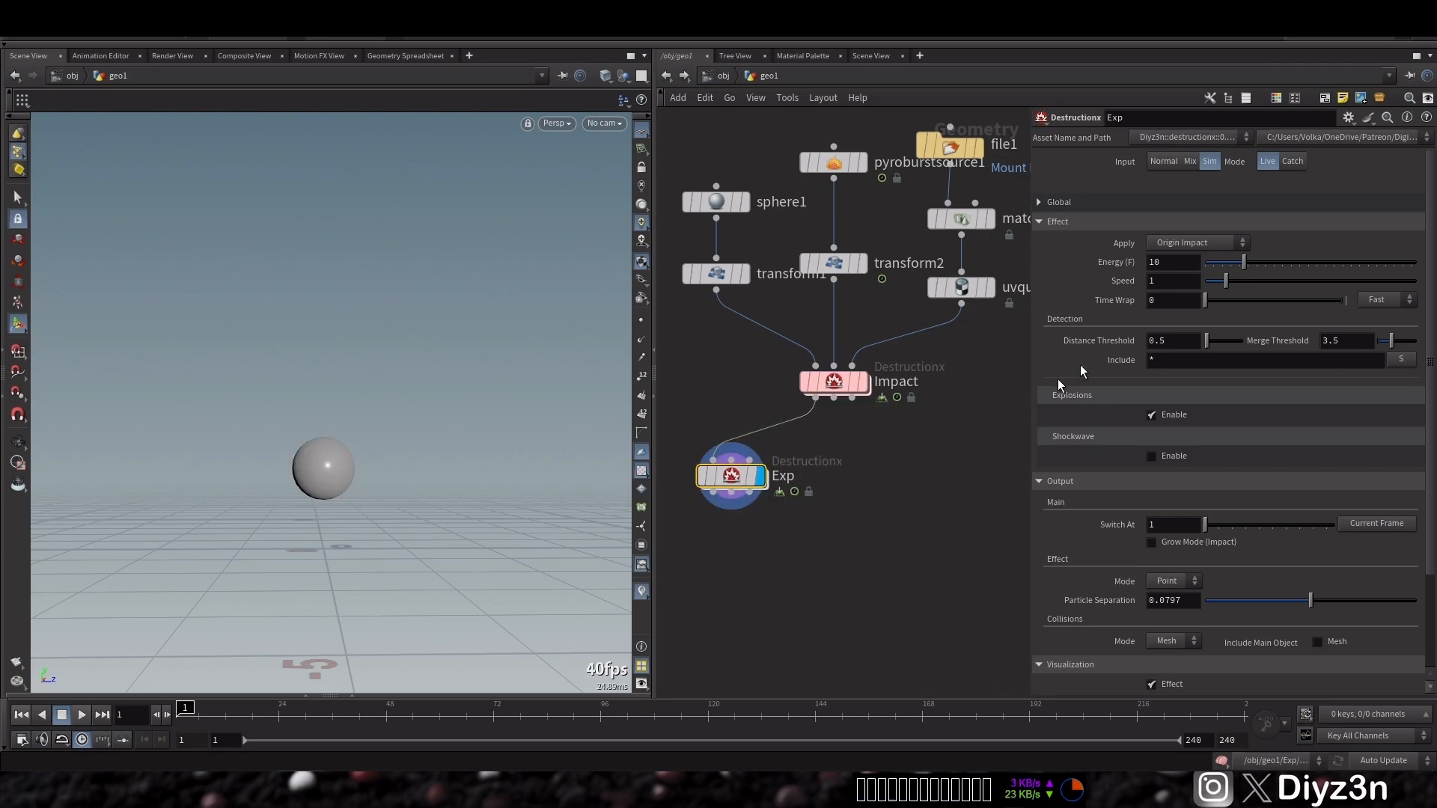
Inspect the Exp node's Effect and Visualization settings while playing the simulation
click(1082, 223)
click(1082, 241)
mouse_move(734, 480)
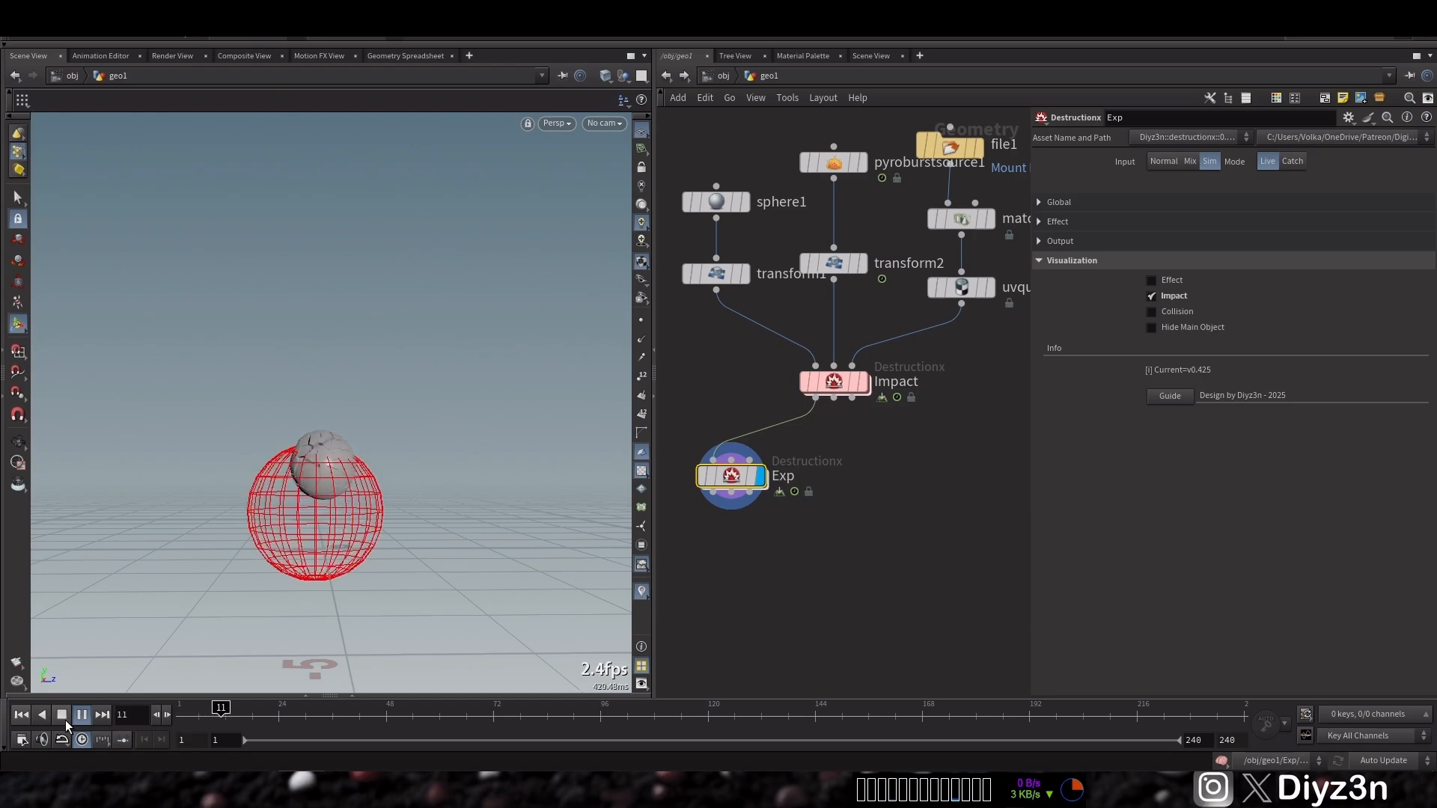
click(21, 714)
click(1066, 260)
click(1058, 225)
click(1058, 226)
click(1074, 259)
click(1079, 222)
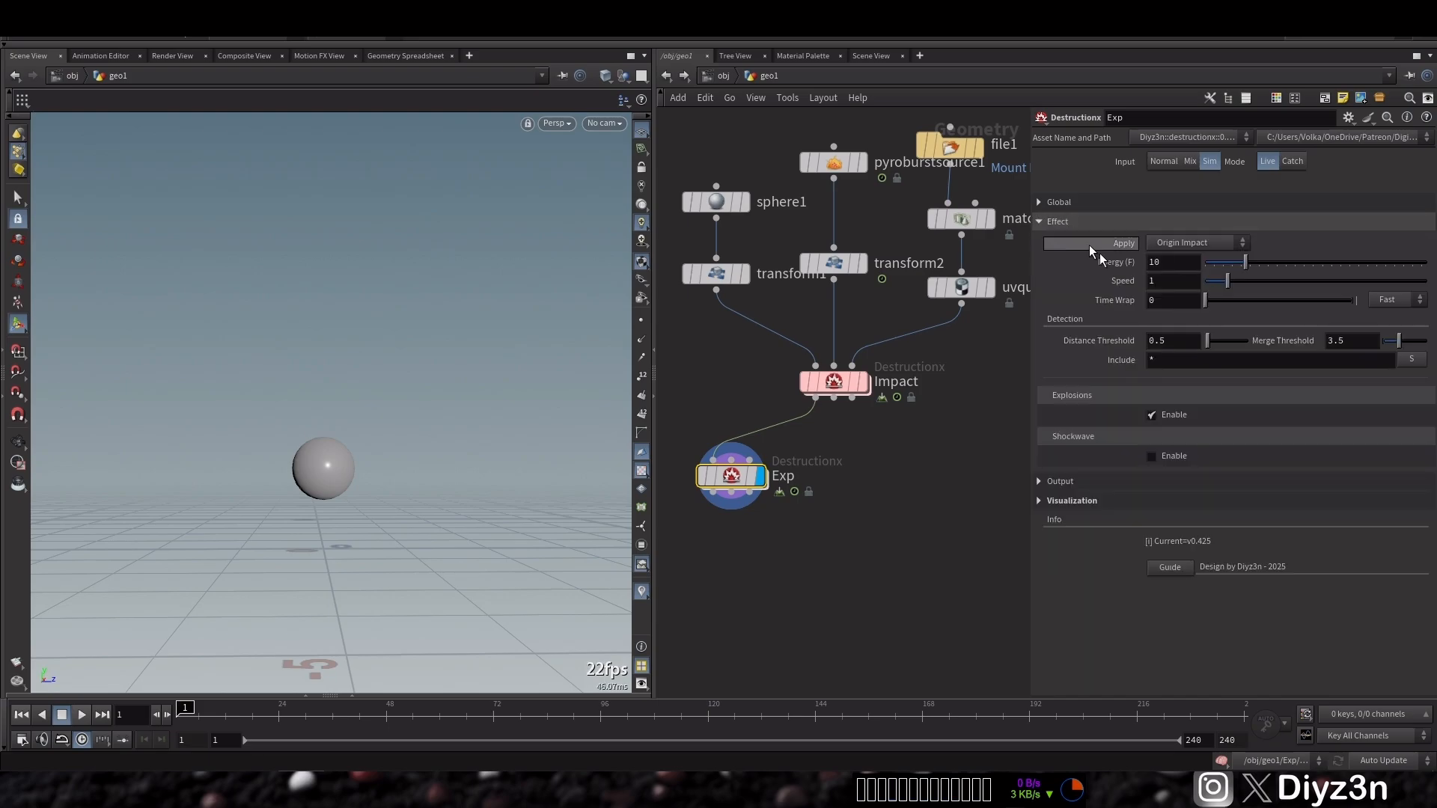
Enable Explosions on Exp with Shape 26, Spread Angle 11.6 and Size 0.83
click(1151, 417)
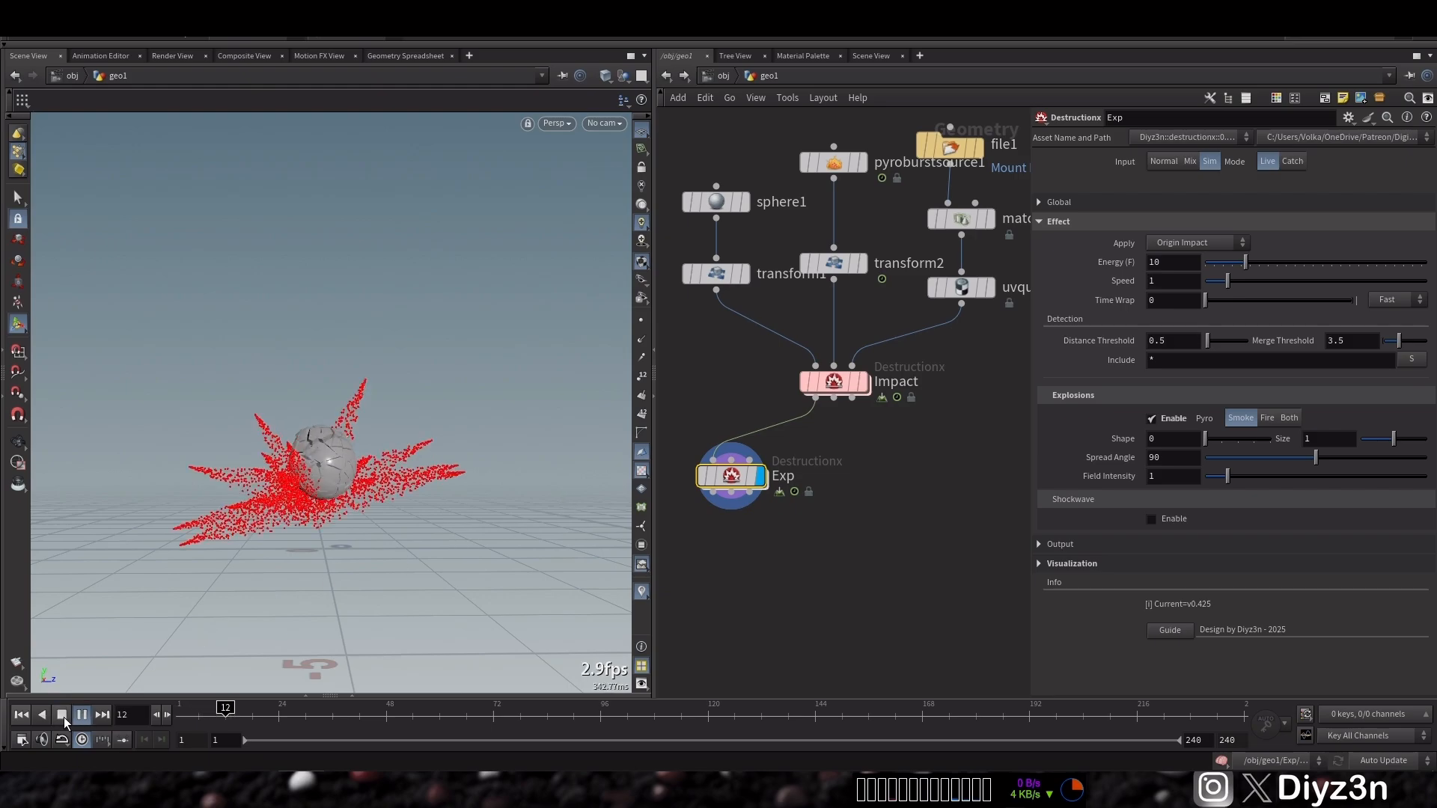
mouse_move(1315, 457)
mouse_down()
mouse_move(1231, 460)
mouse_move(1223, 438)
mouse_move(1221, 467)
mouse_up()
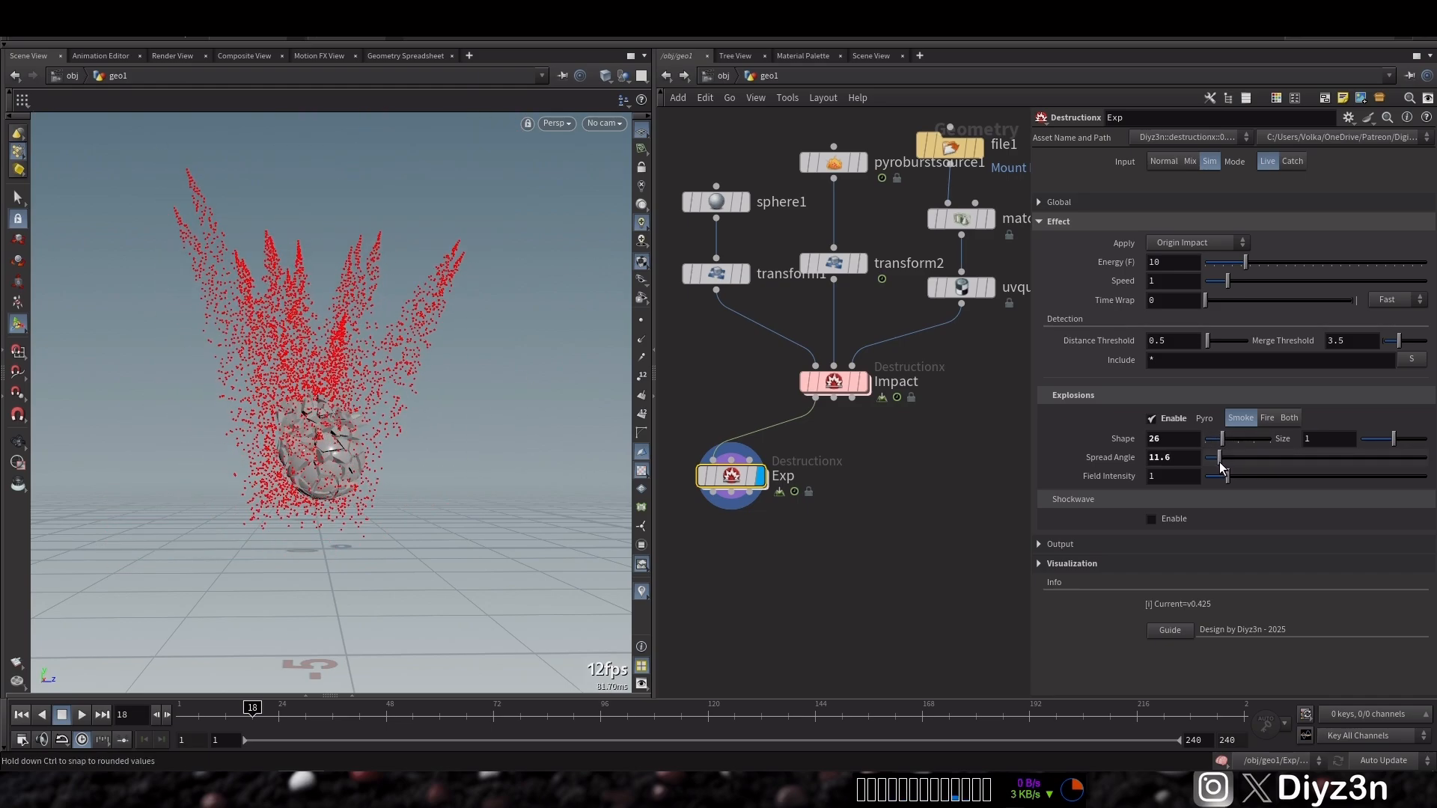
drag(1401, 440, 1387, 440)
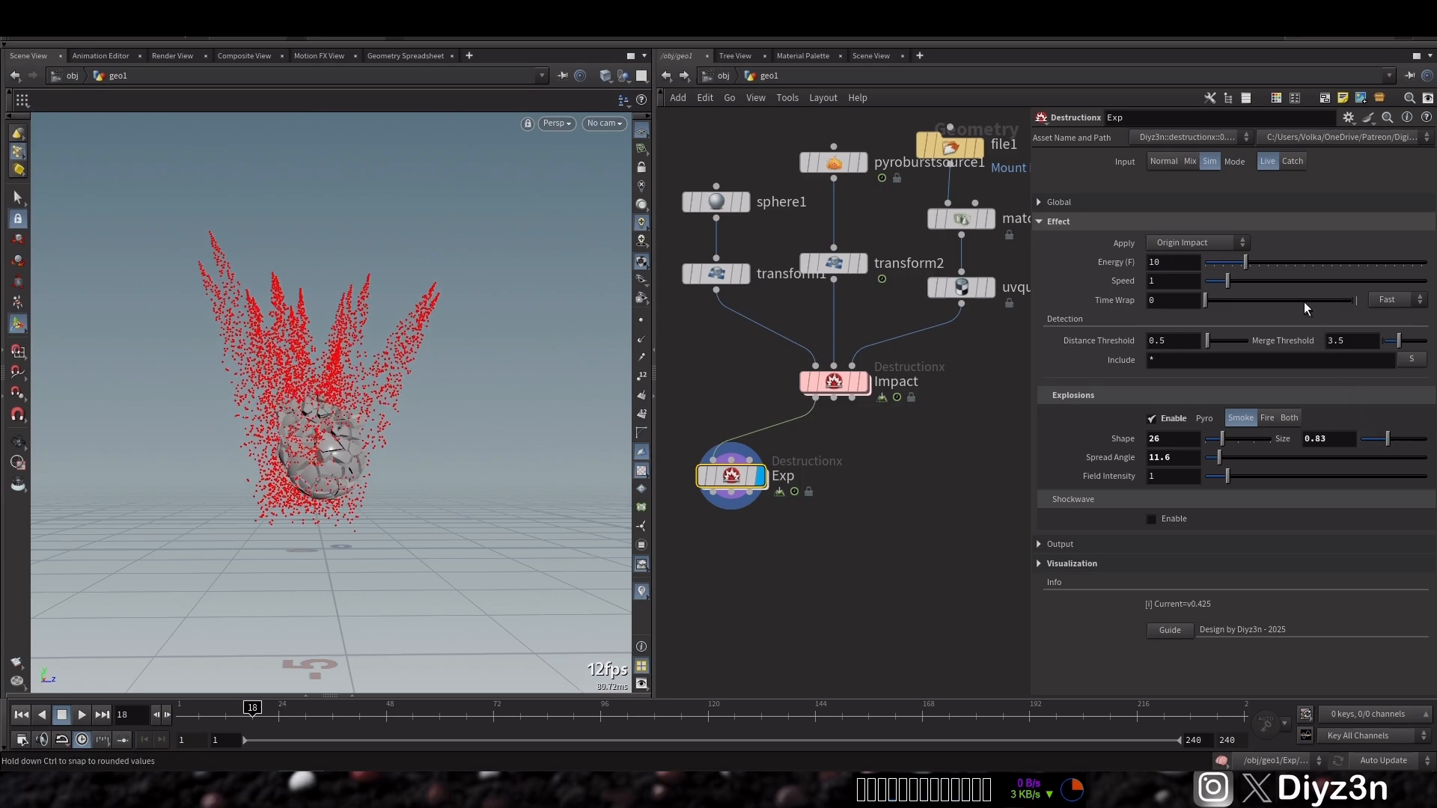
Set the Exp node's Energy to 5 and replay the simulation
click(63, 715)
click(1176, 264)
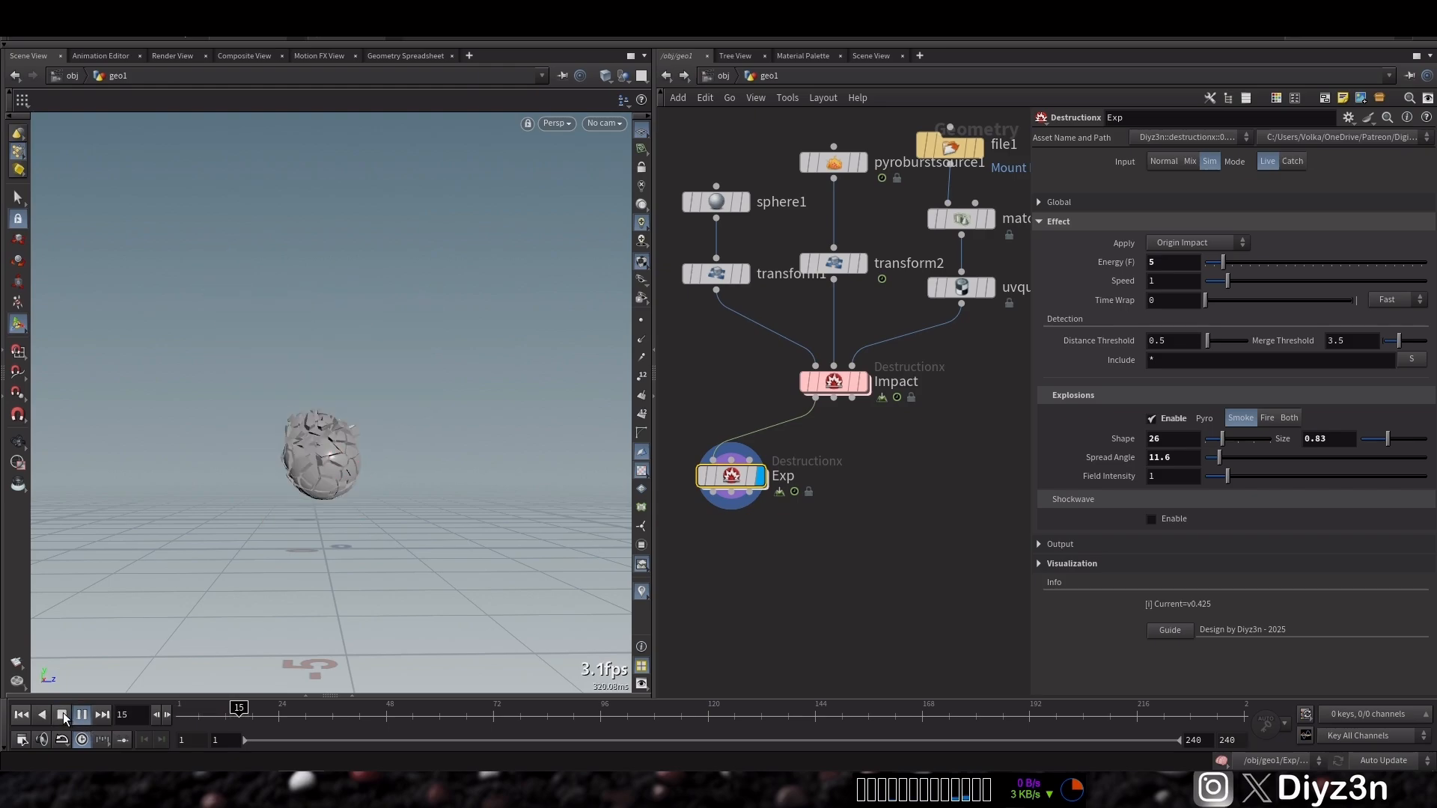
click(63, 715)
Duplicate the Exp node beside it and rename the copy Shock
middle_drag(824, 539, 968, 519)
mouse_move(881, 464)
drag(878, 459, 935, 497)
middle_drag(950, 508, 888, 517)
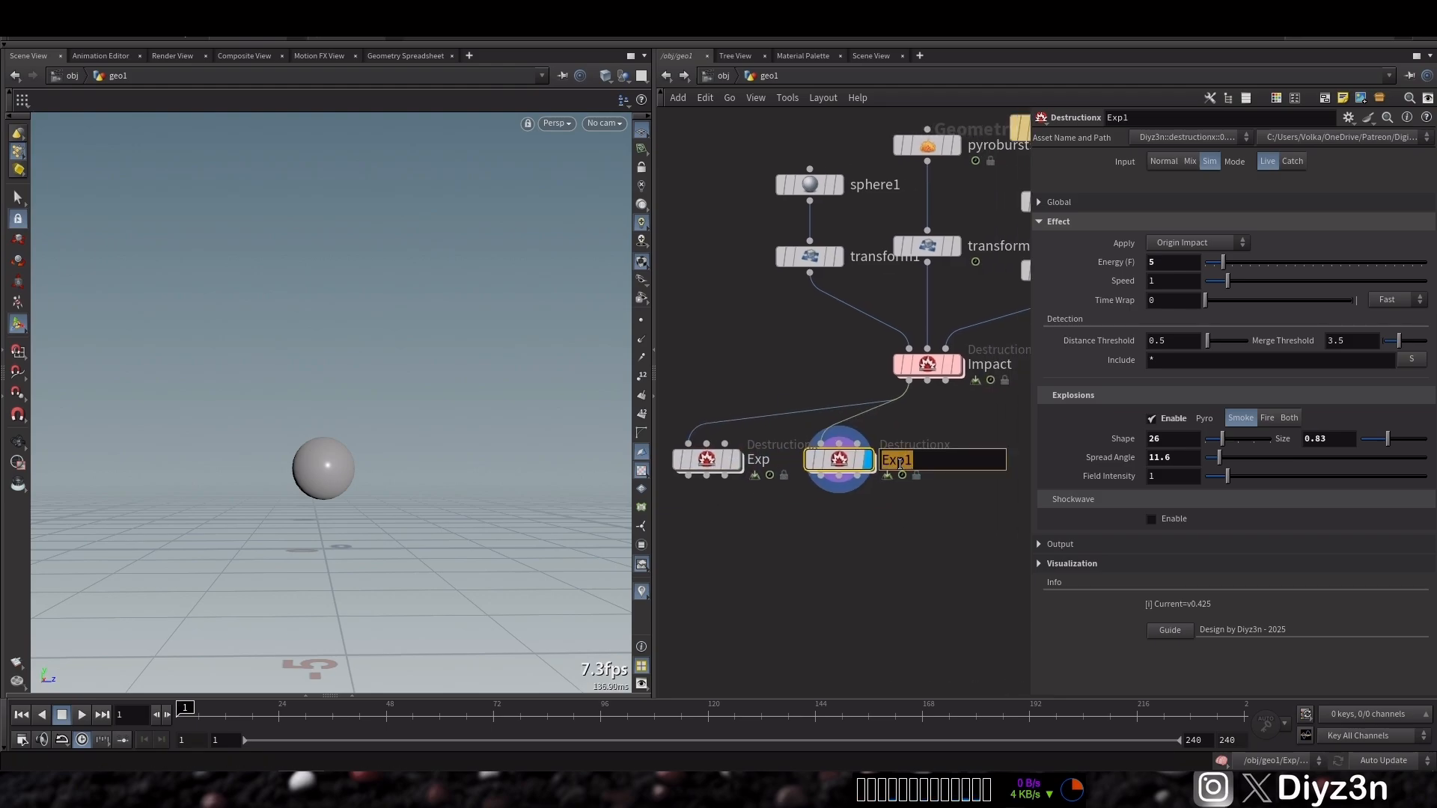
key(Return)
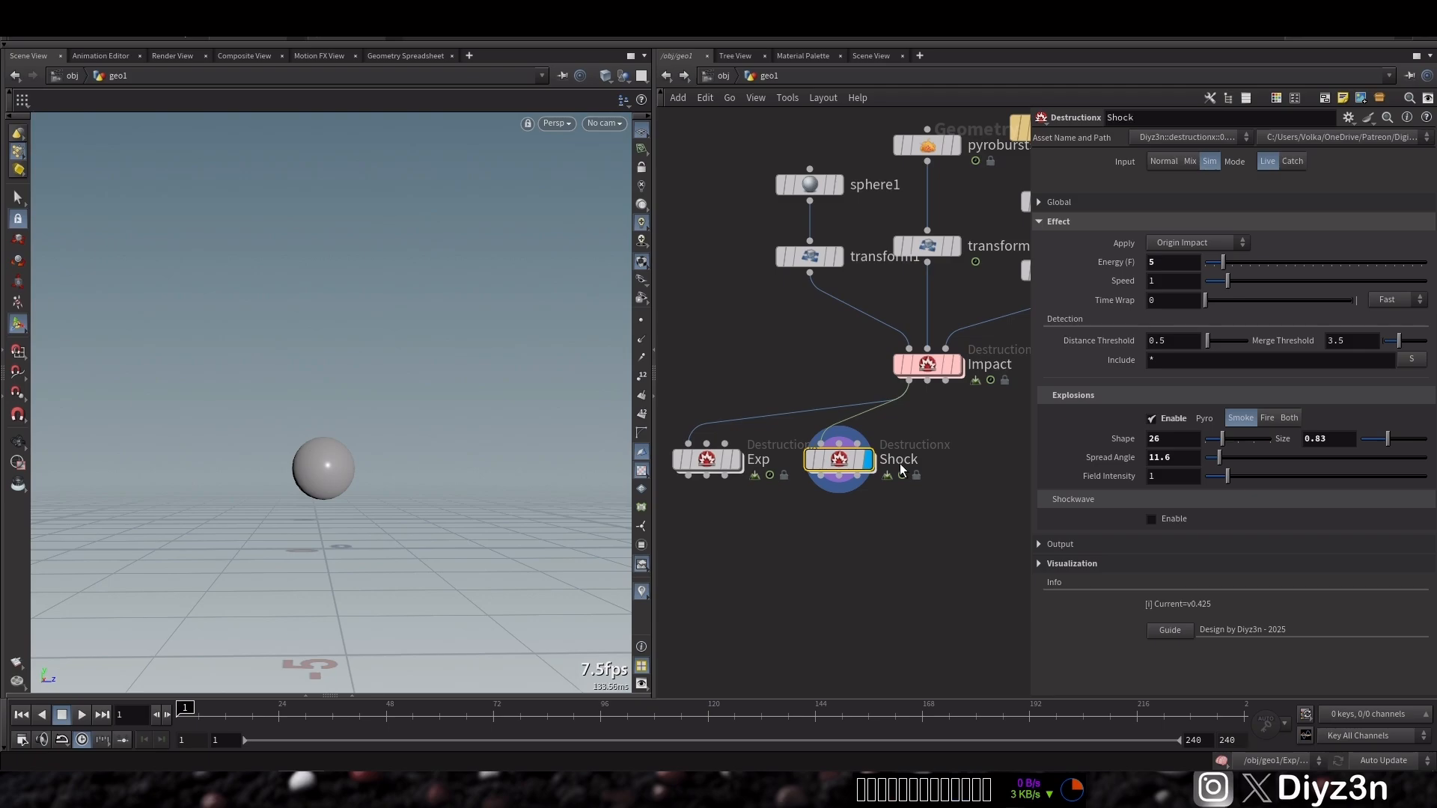
On Shock, disable Explosions, enable Shockwave, and play the simulation
click(1179, 415)
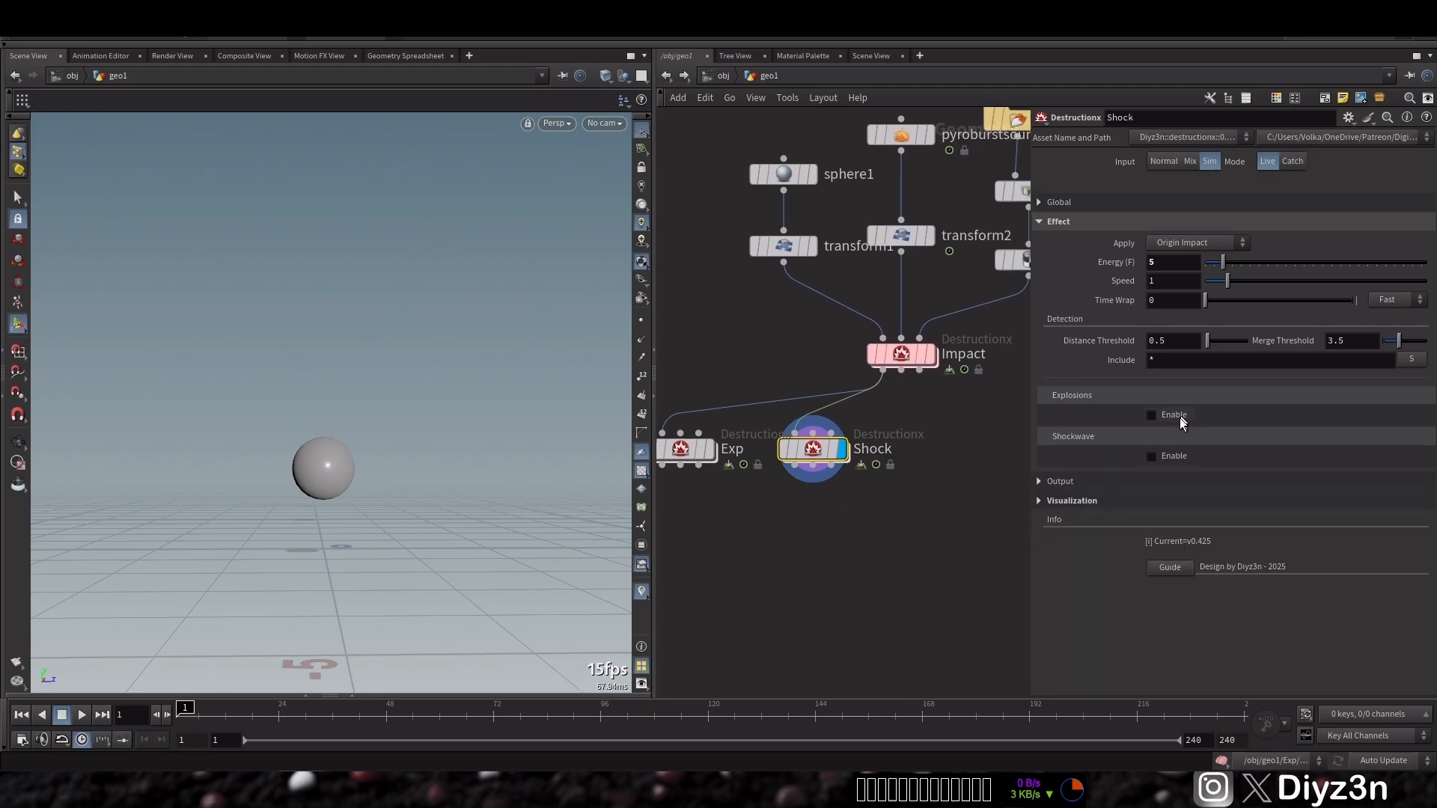
click(1169, 461)
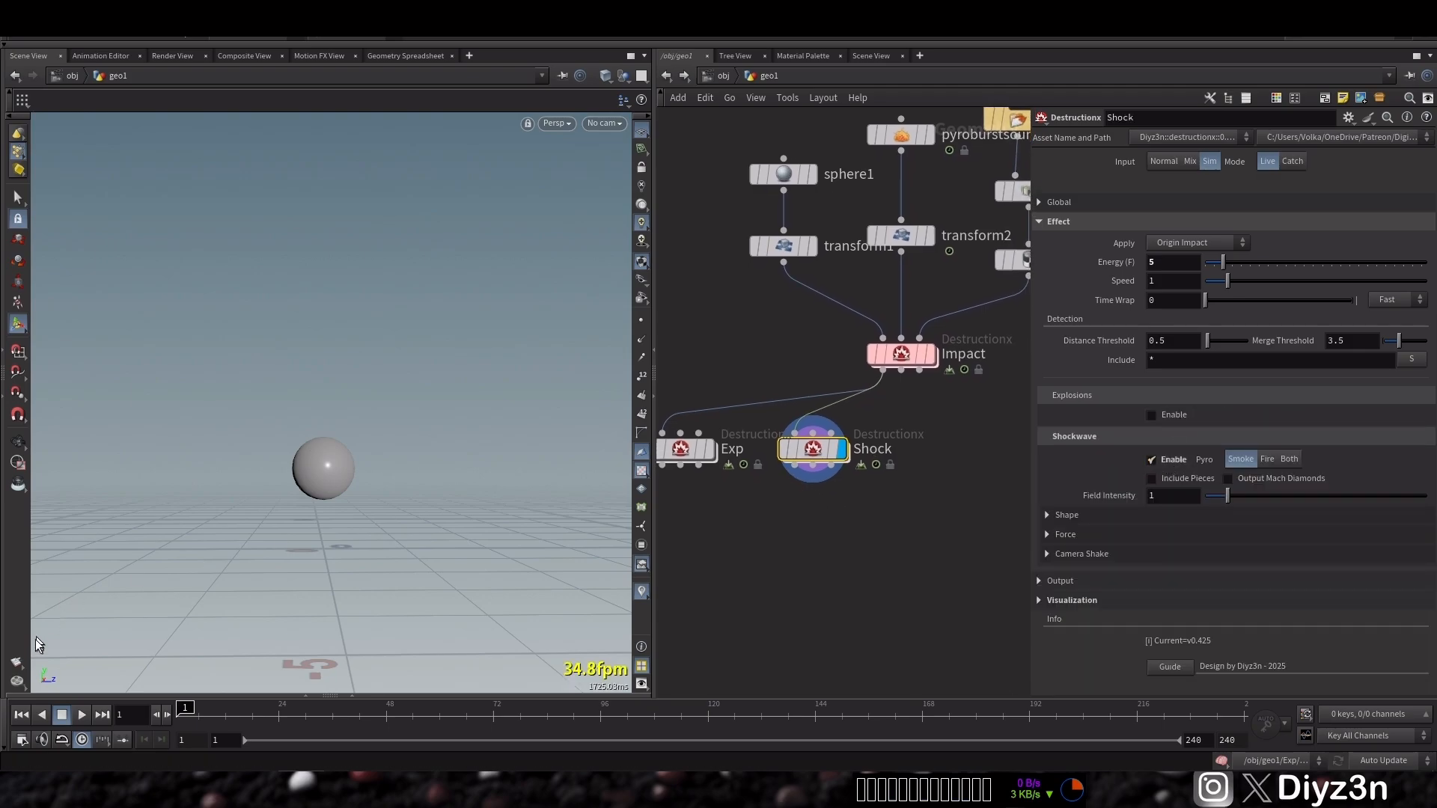
click(77, 714)
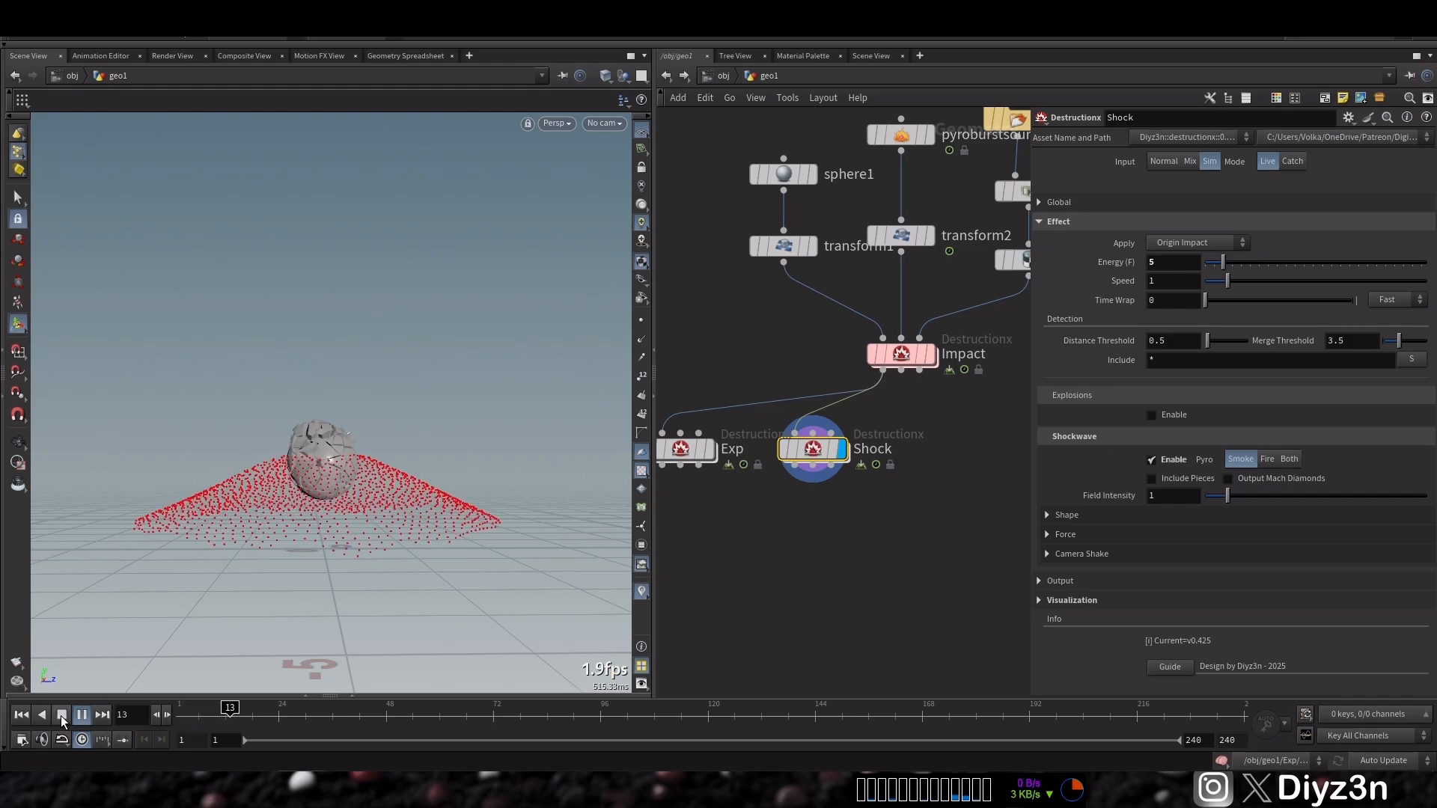
click(61, 716)
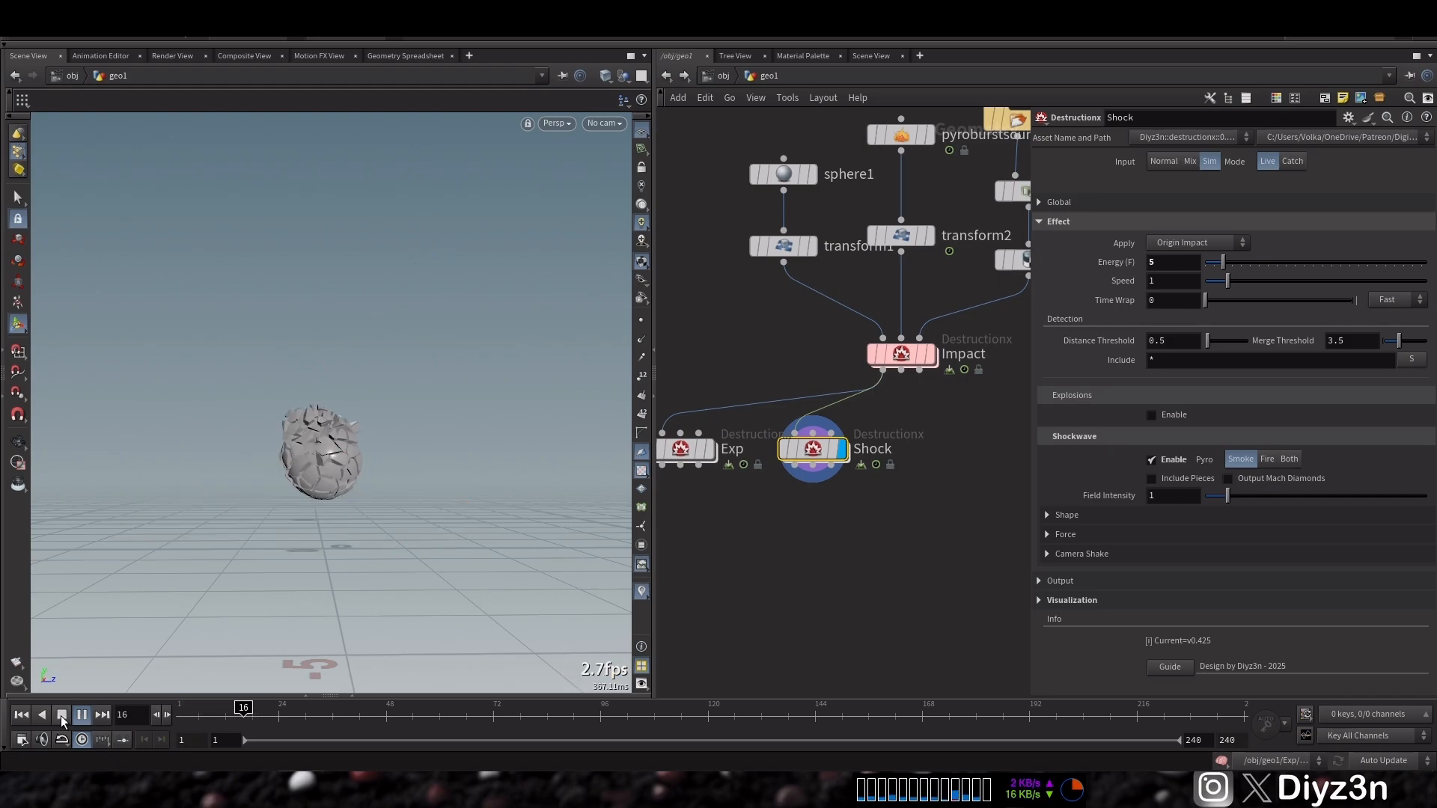
Set the Shock node's Energy to 24 and play the simulation
click(1178, 270)
text(24)
key(Return)
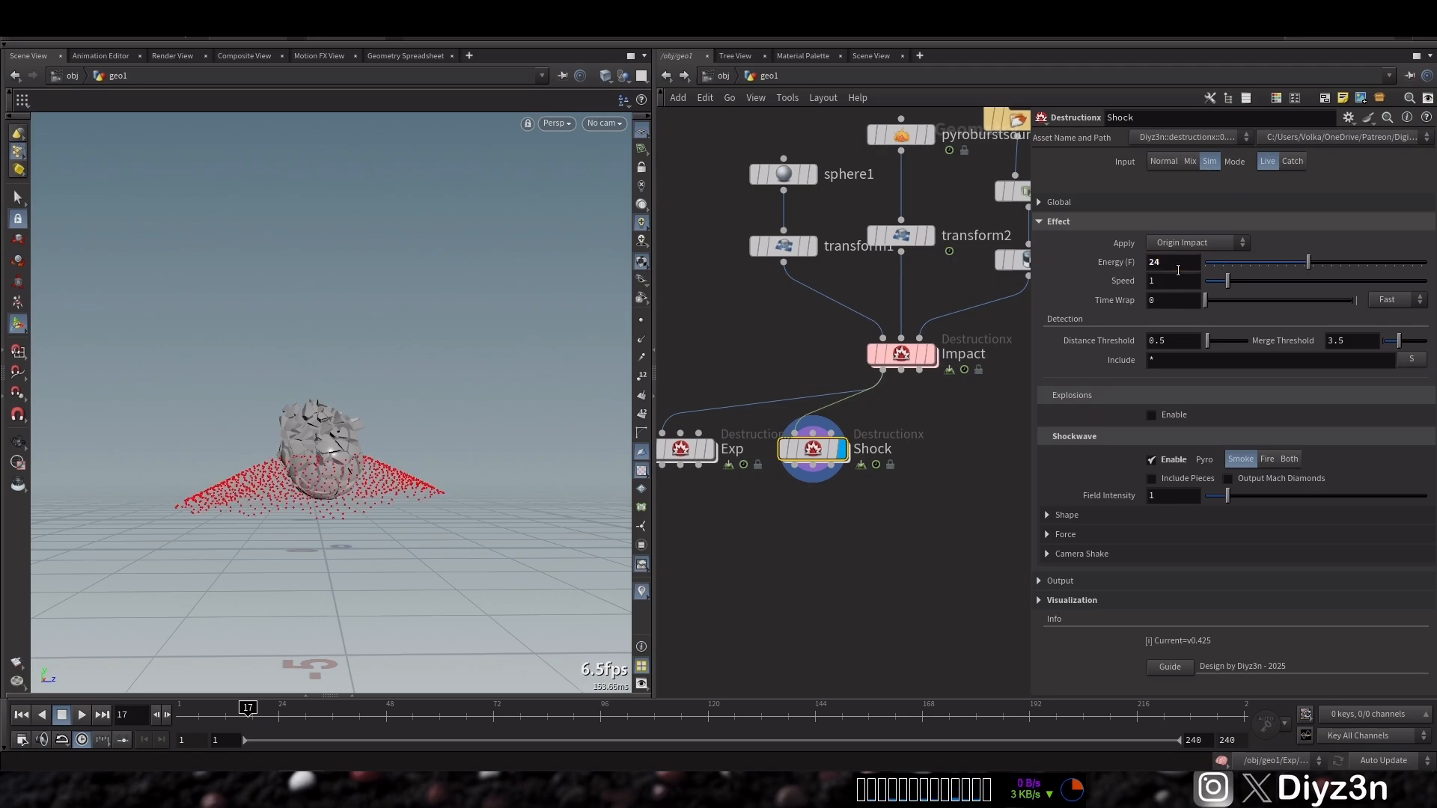
click(82, 717)
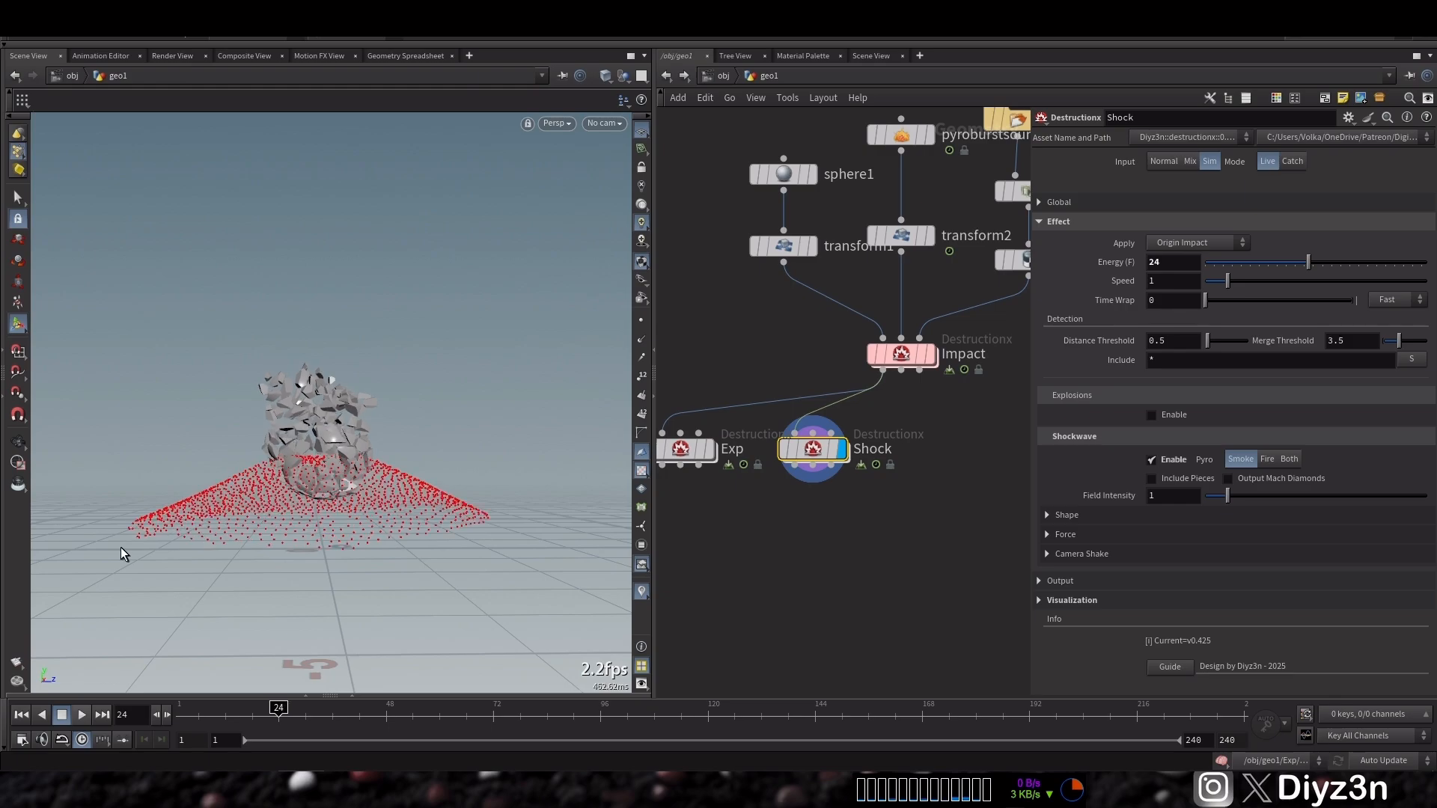
click(21, 449)
mouse_move(290, 480)
mouse_down()
mouse_move(289, 513)
mouse_move(300, 485)
mouse_up()
click(21, 714)
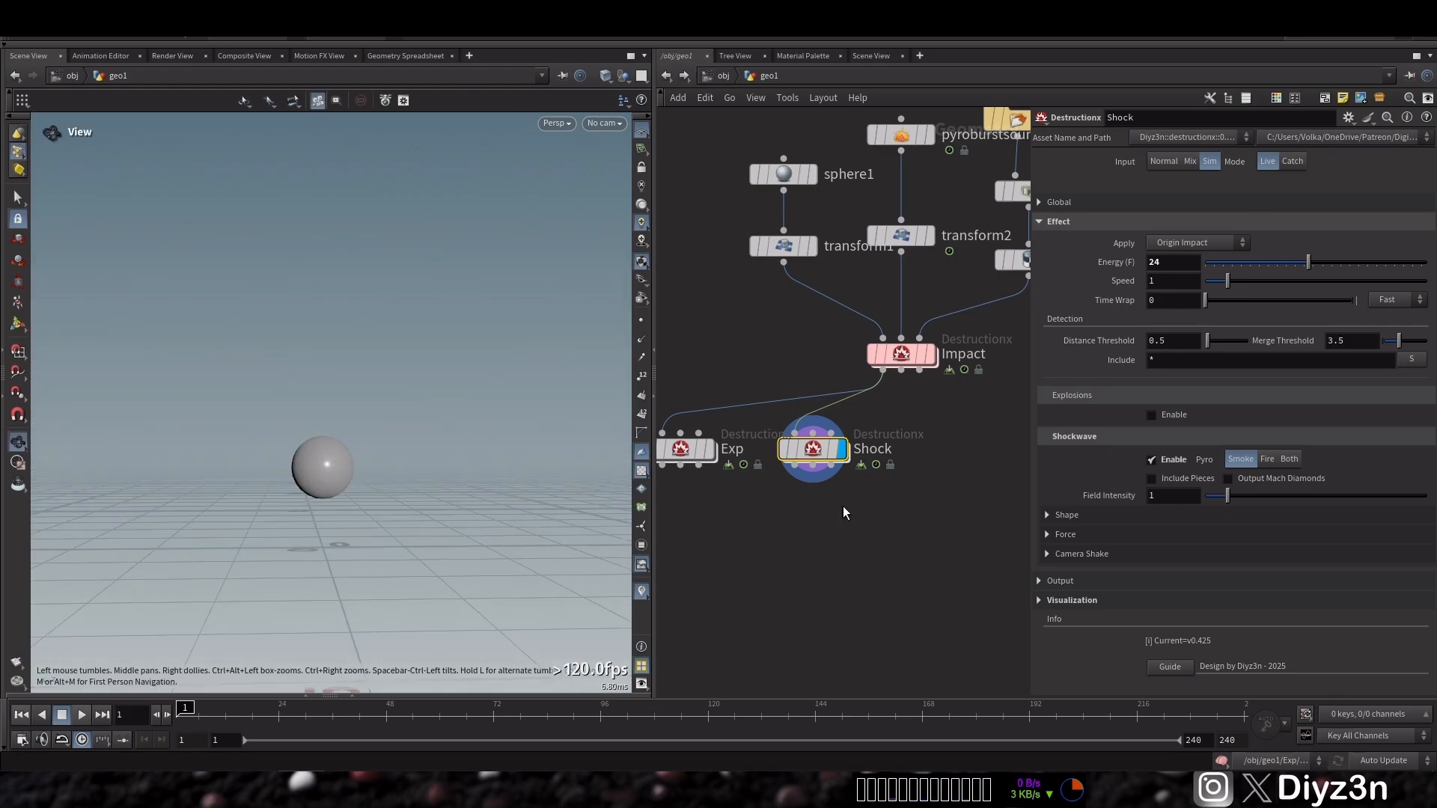
Duplicate the Shock node and rename the copy Trails
drag(814, 454, 934, 457)
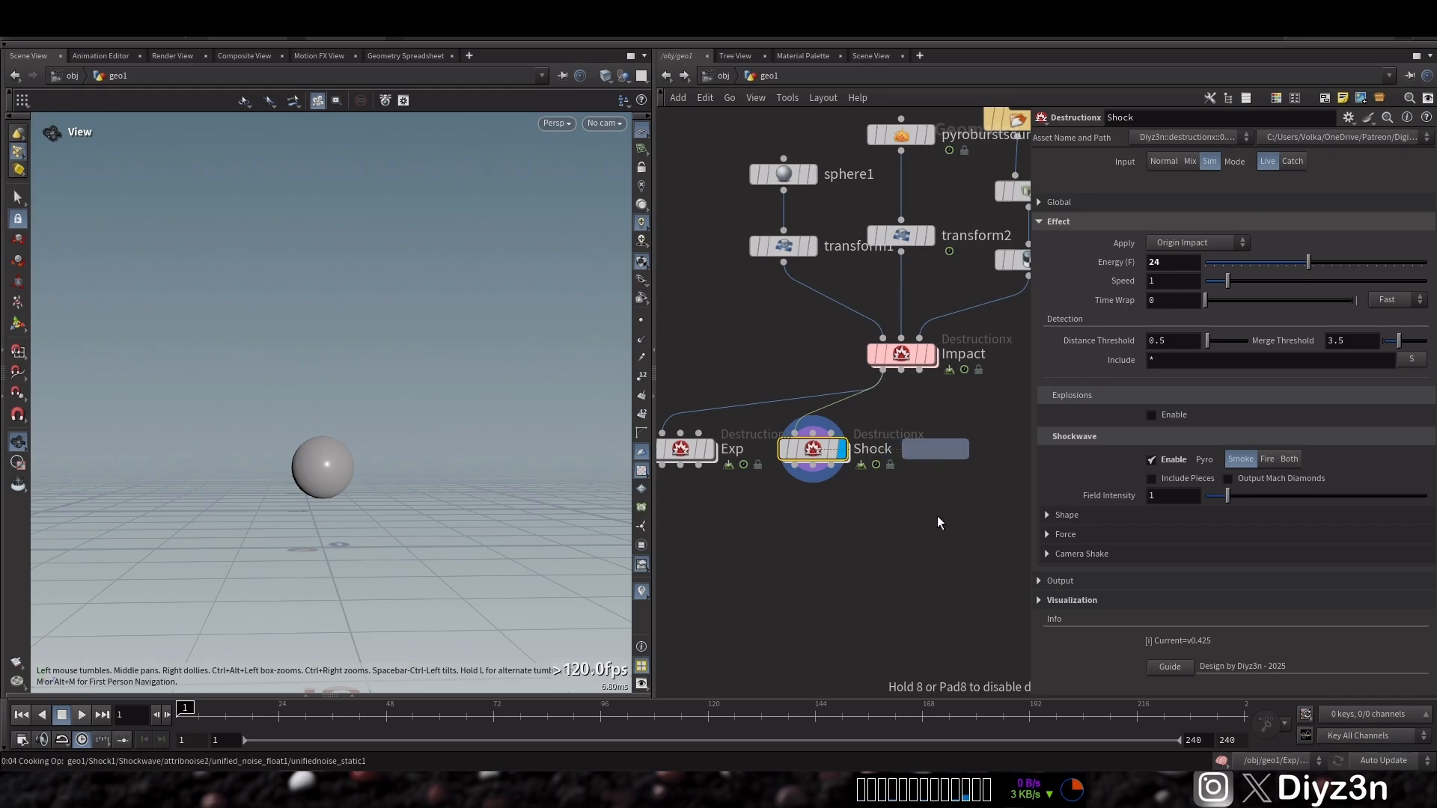
click(938, 517)
double_click(908, 449)
text(Tr)
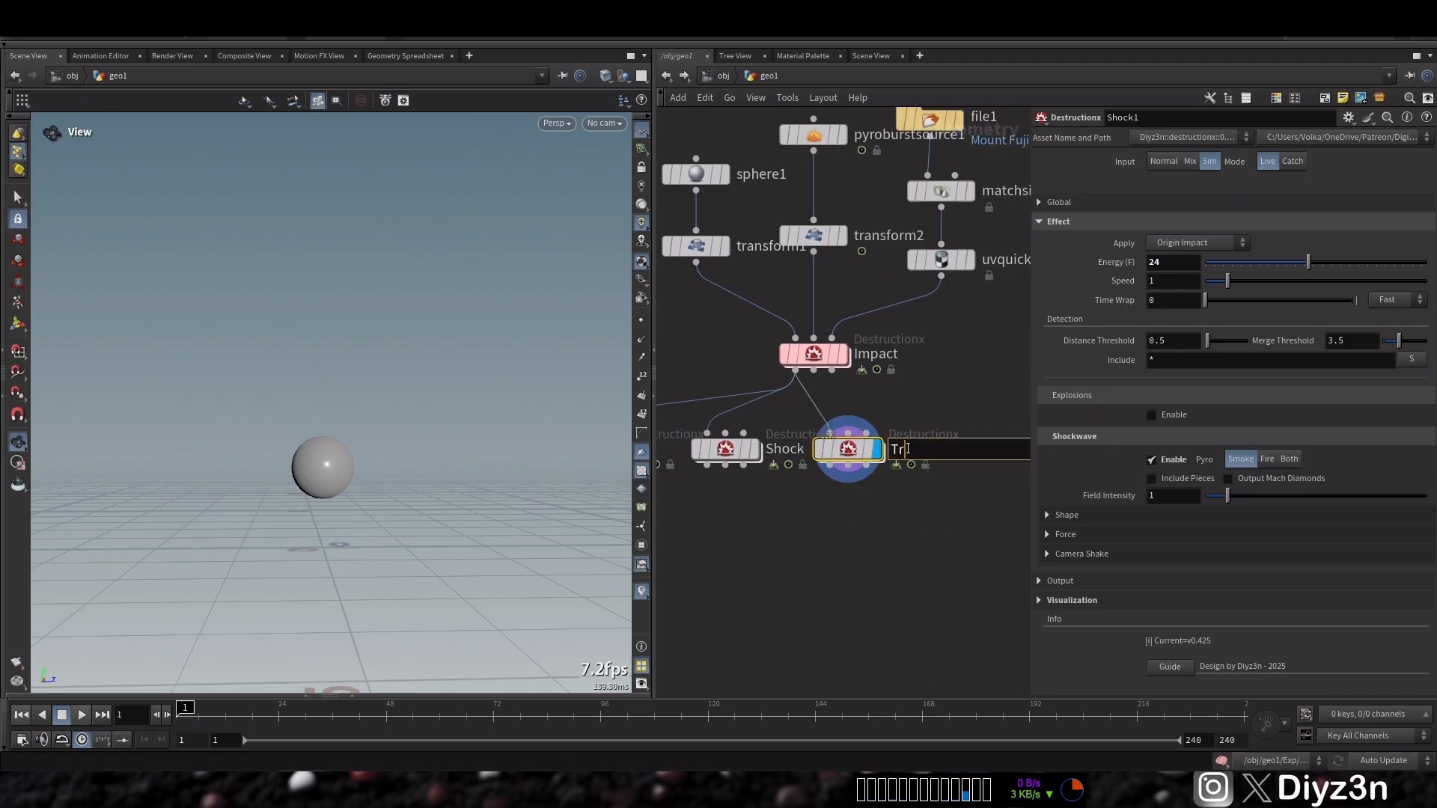
text(ails)
key(Return)
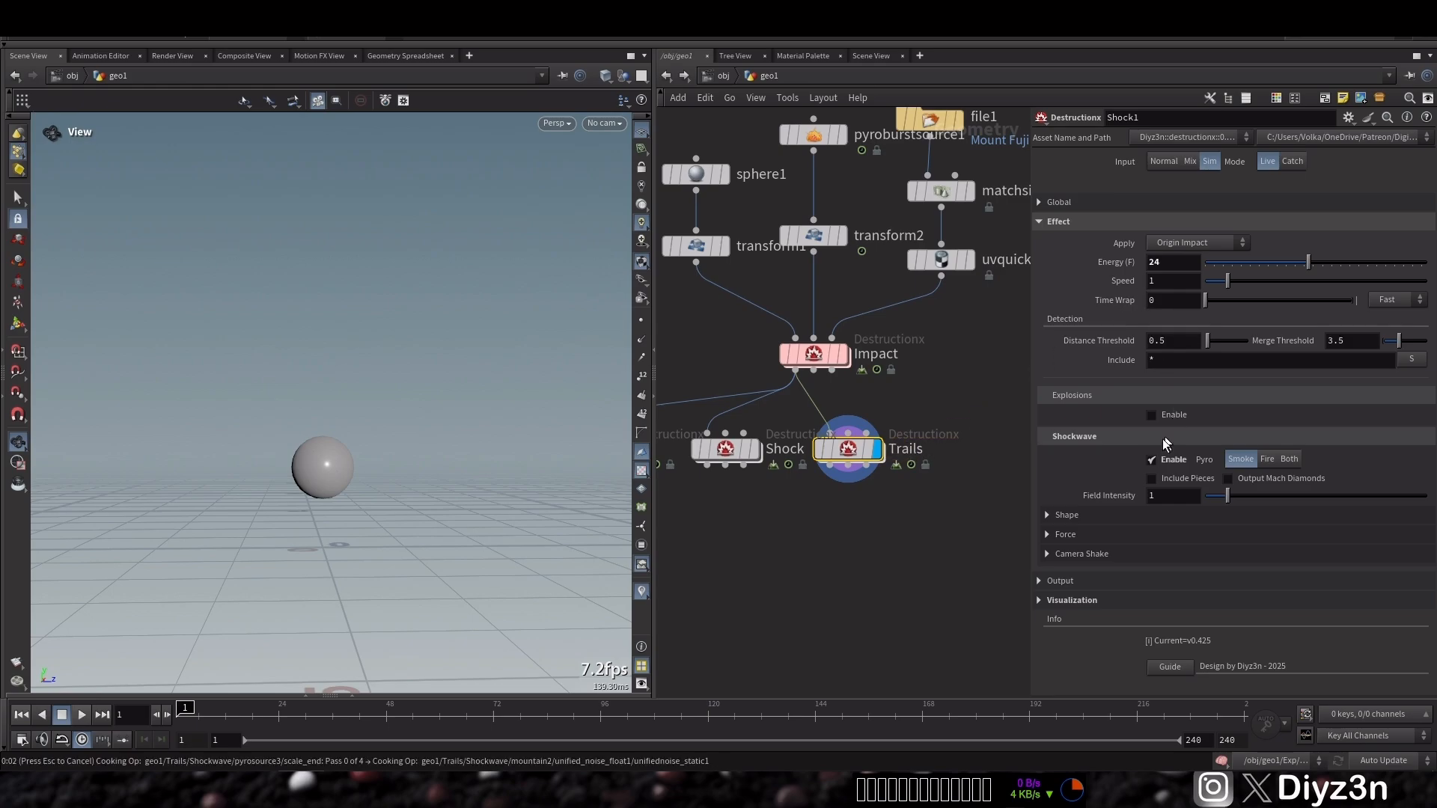
On Trails, disable Shockwave, set Apply to Fragments Impact, and play the simulation
click(1151, 458)
click(1190, 242)
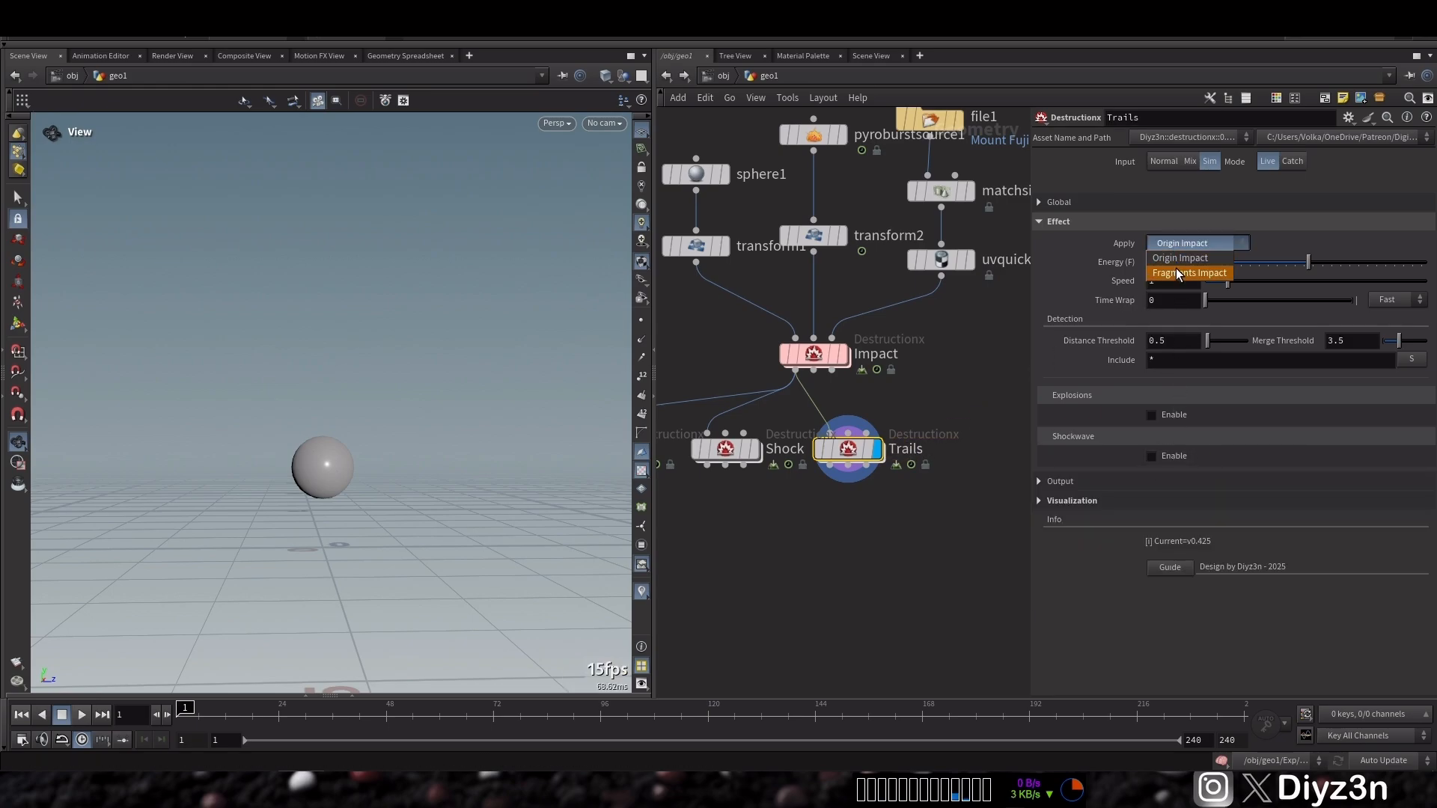
click(1175, 266)
click(81, 714)
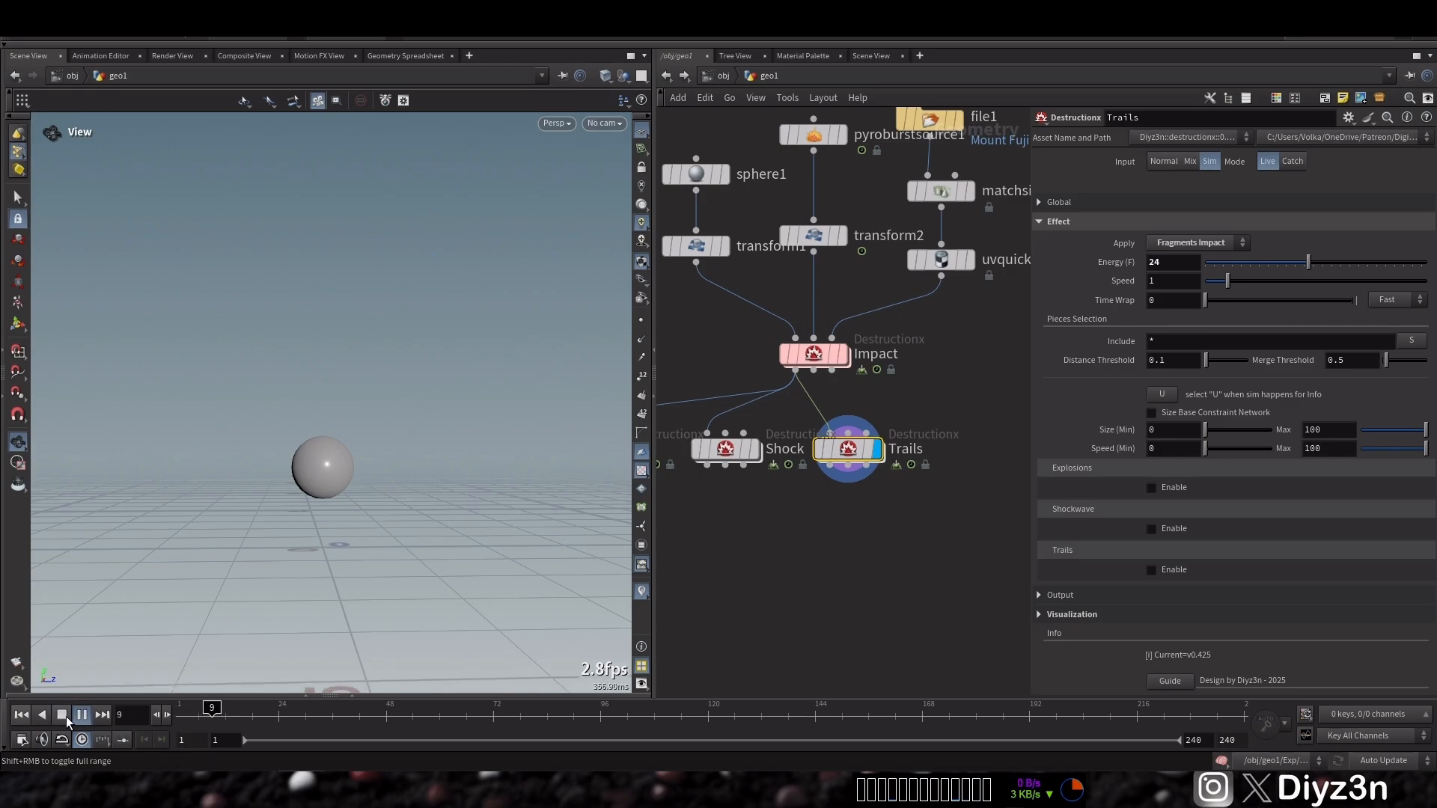
Enable the Selection visualization on the Trails node
click(62, 715)
click(1072, 614)
scroll(1235, 651, down, 3)
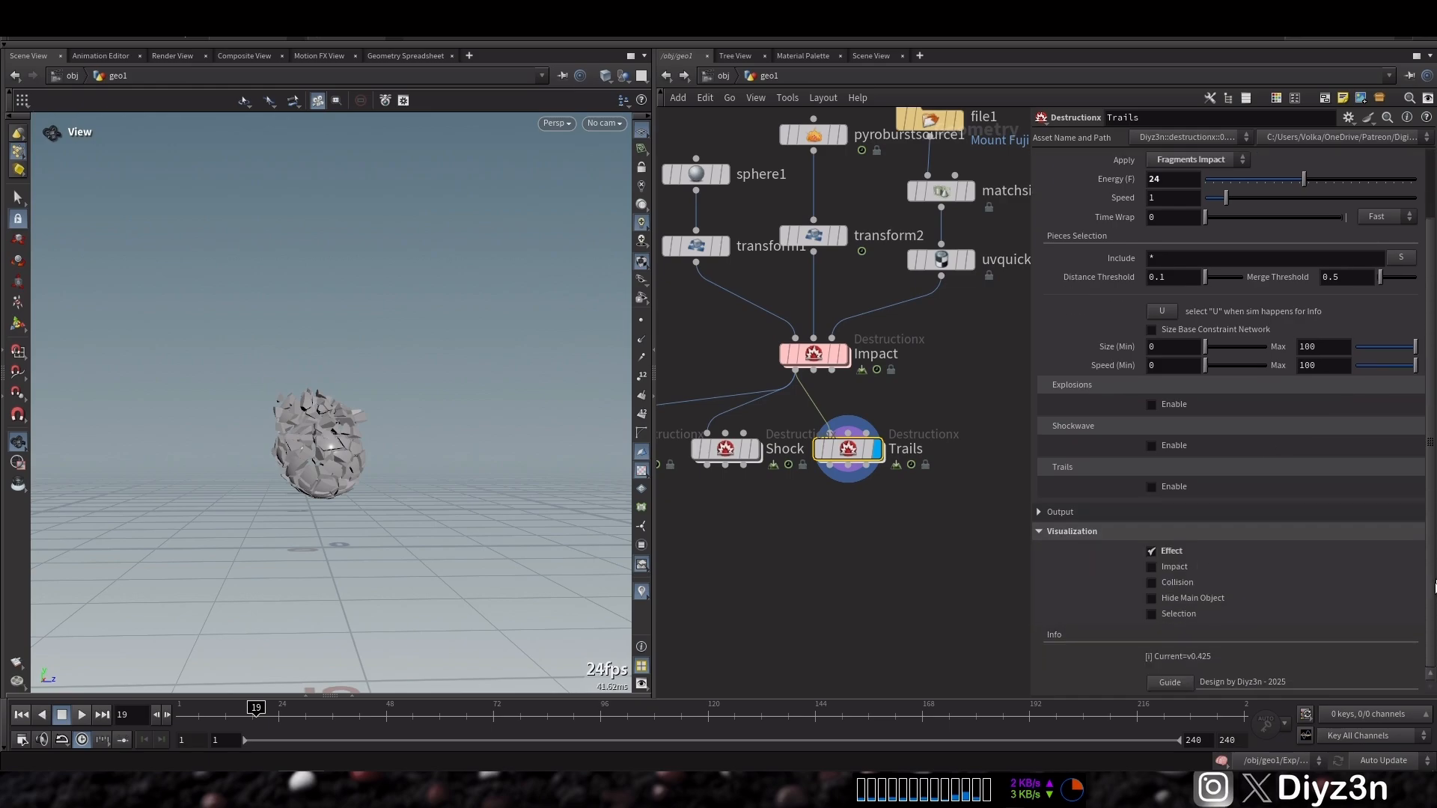
click(1151, 614)
scroll(1235, 428, up, 2)
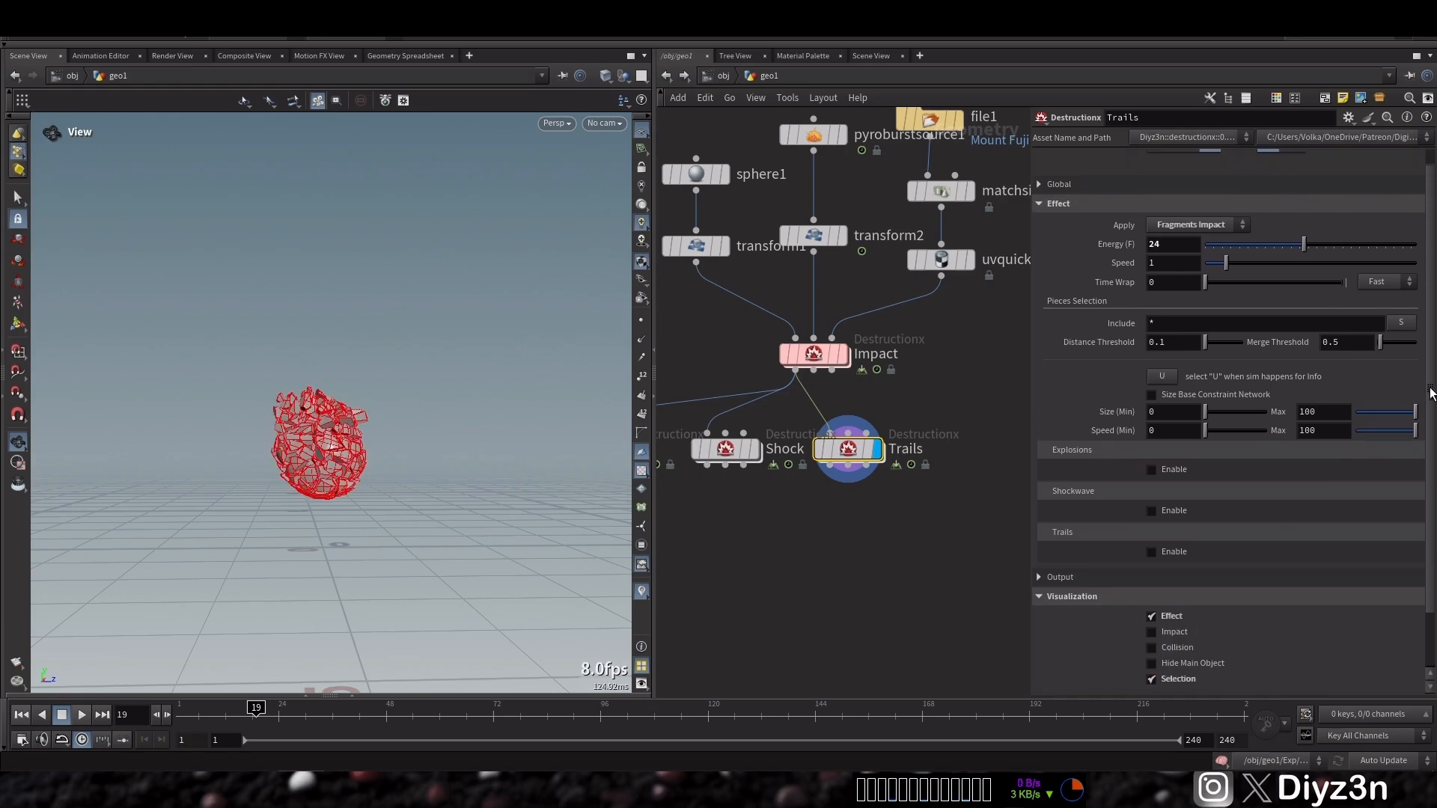
On Trails, compute the piece size and speed ranges, set the maximum piece Size to .05, and play the simulation
click(1162, 380)
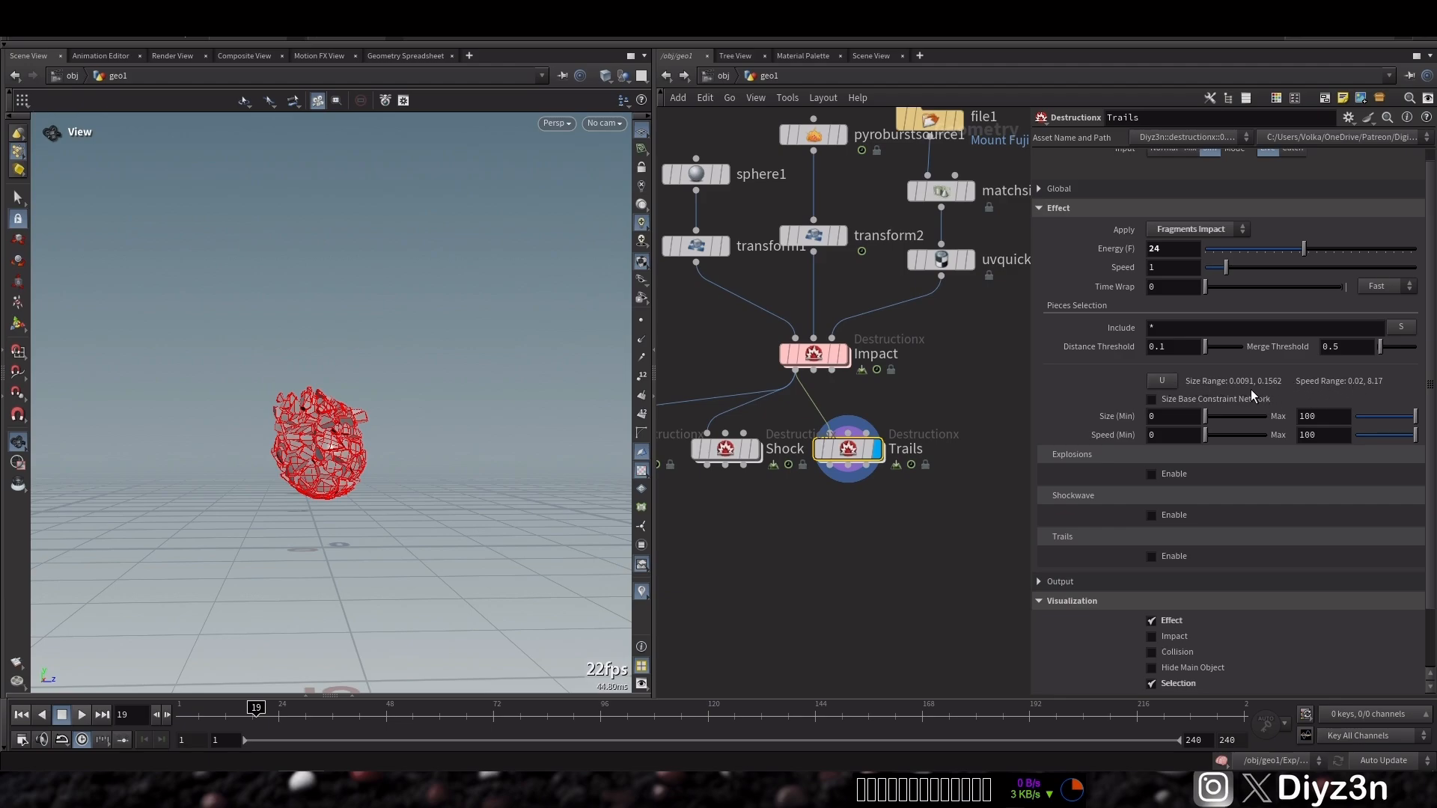
double_click(1317, 416)
text(.1)
key(Return)
text(.01)
key(Return)
text(5)
key(Return)
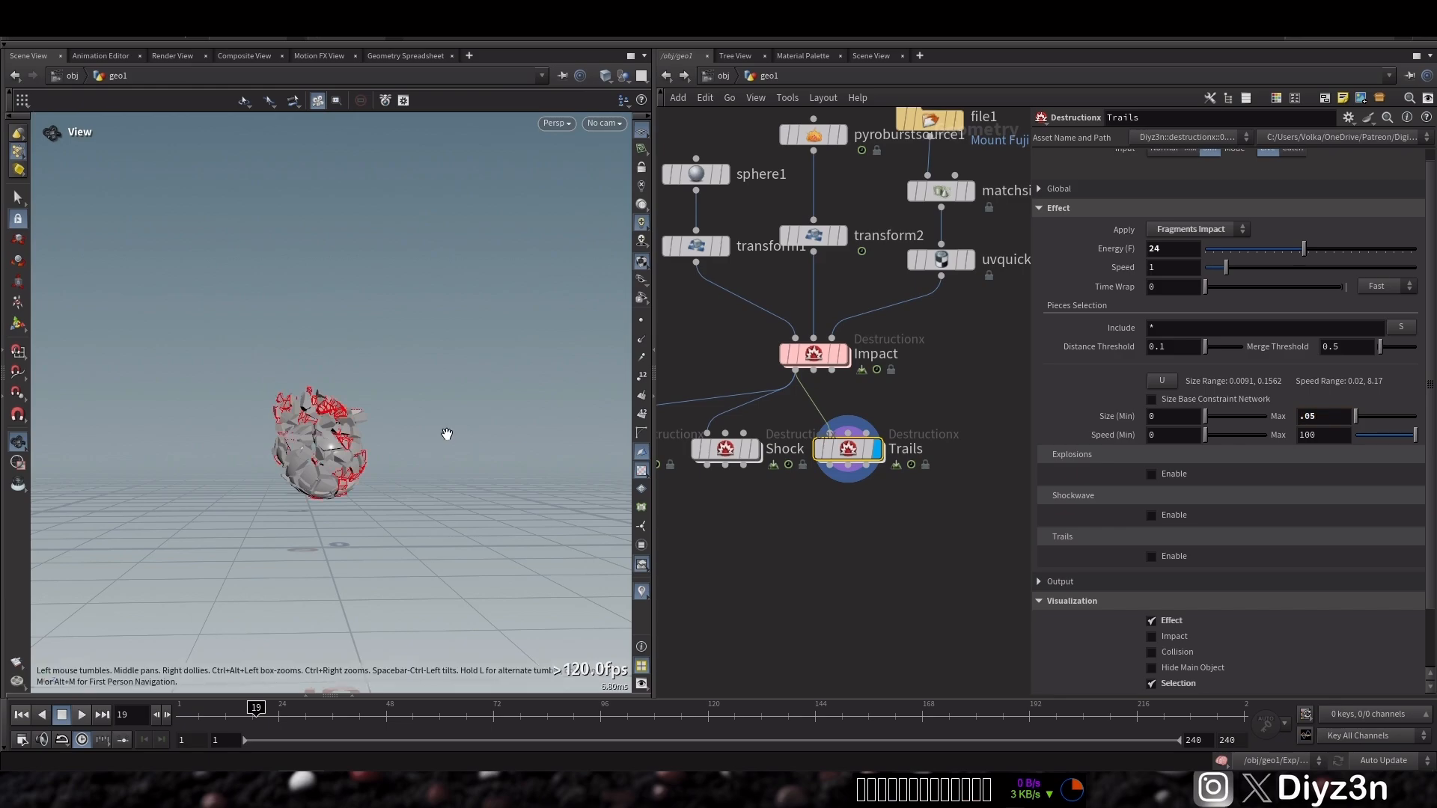
click(65, 719)
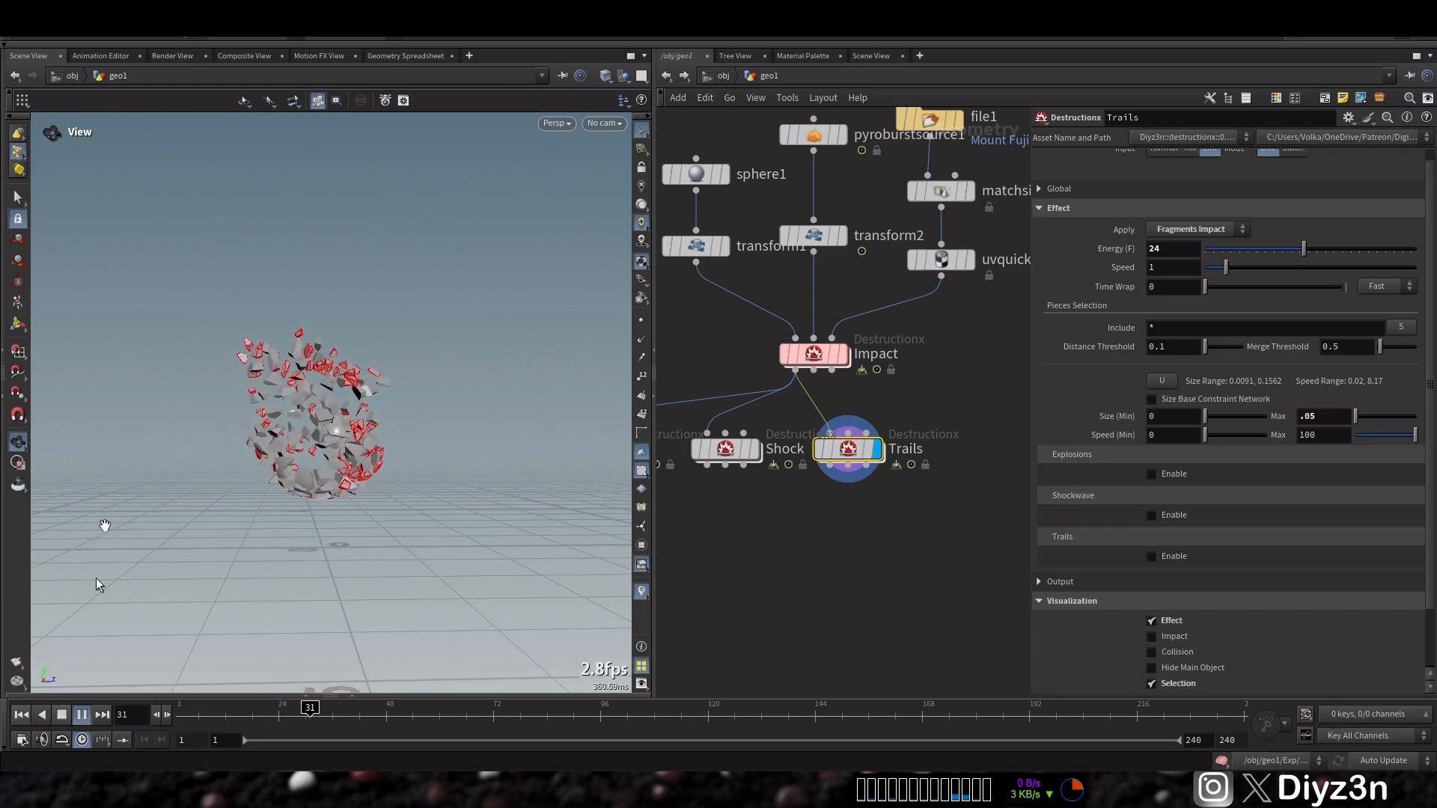
Add a Merge node below the three destruction nodes
middle_drag(824, 534, 917, 495)
key(Tab)
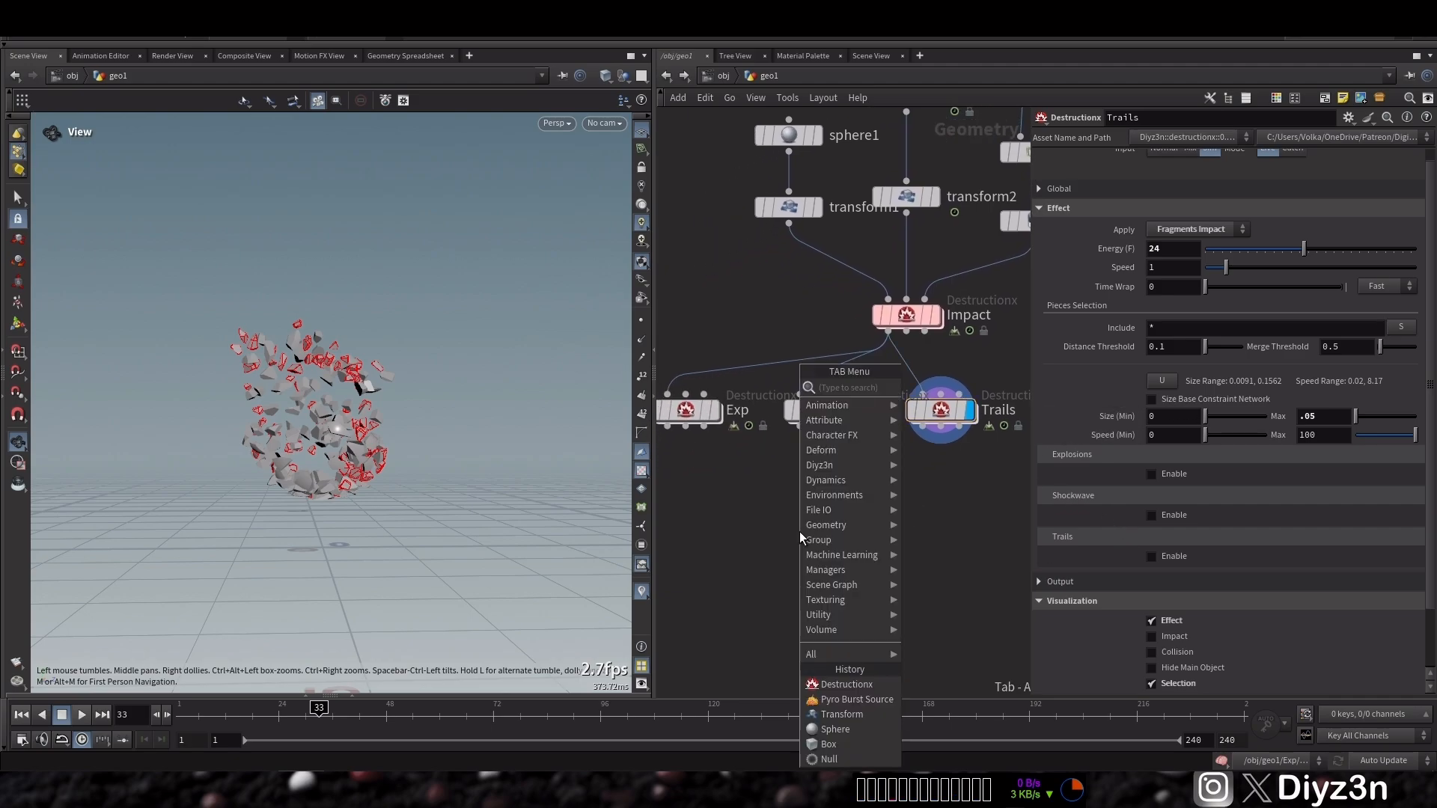
text(mer)
click(943, 389)
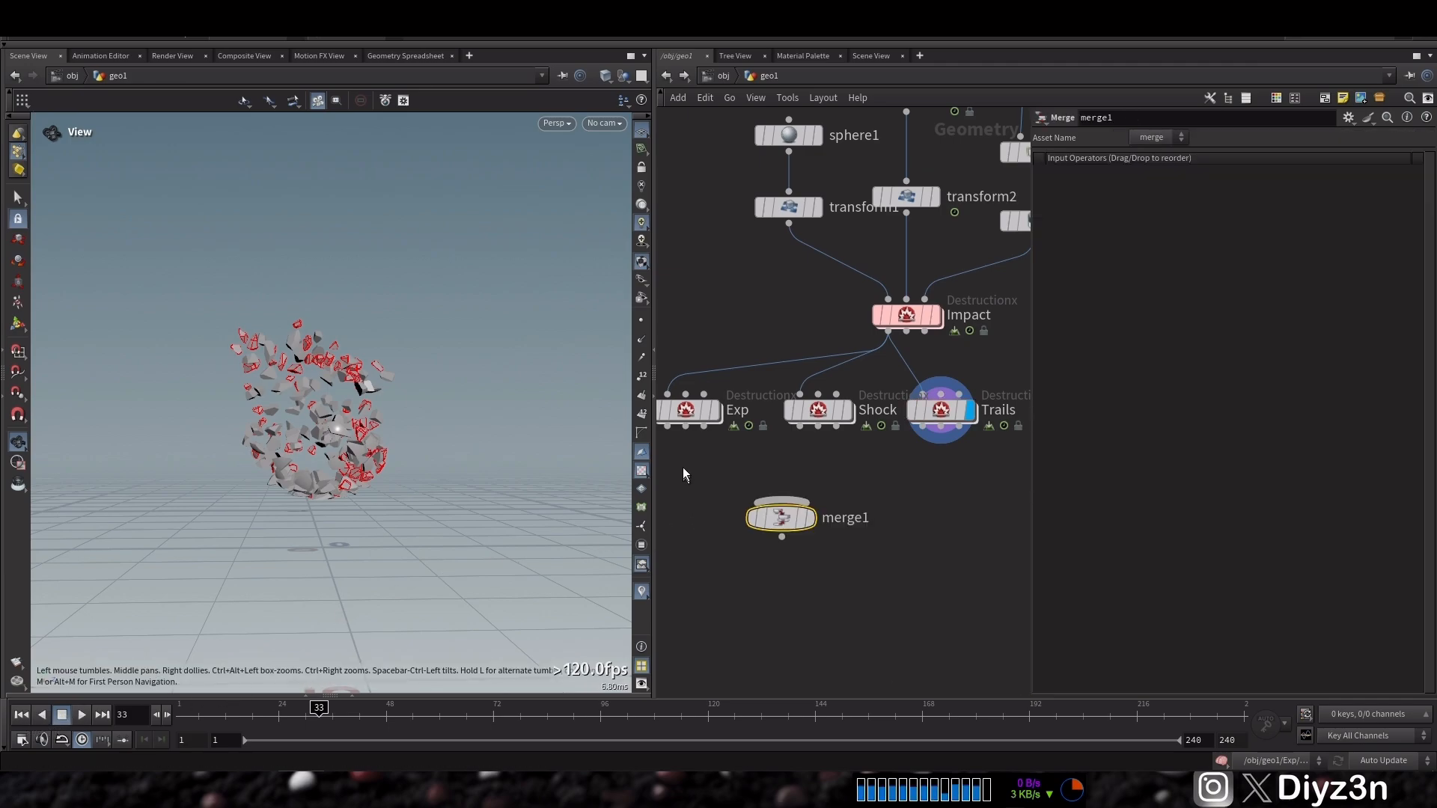
Connect Exp, Shock and Trails into merge1 and set merge1 as the displayed node
drag(696, 449, 781, 500)
drag(818, 428, 781, 500)
drag(941, 428, 786, 500)
mouse_move(815, 527)
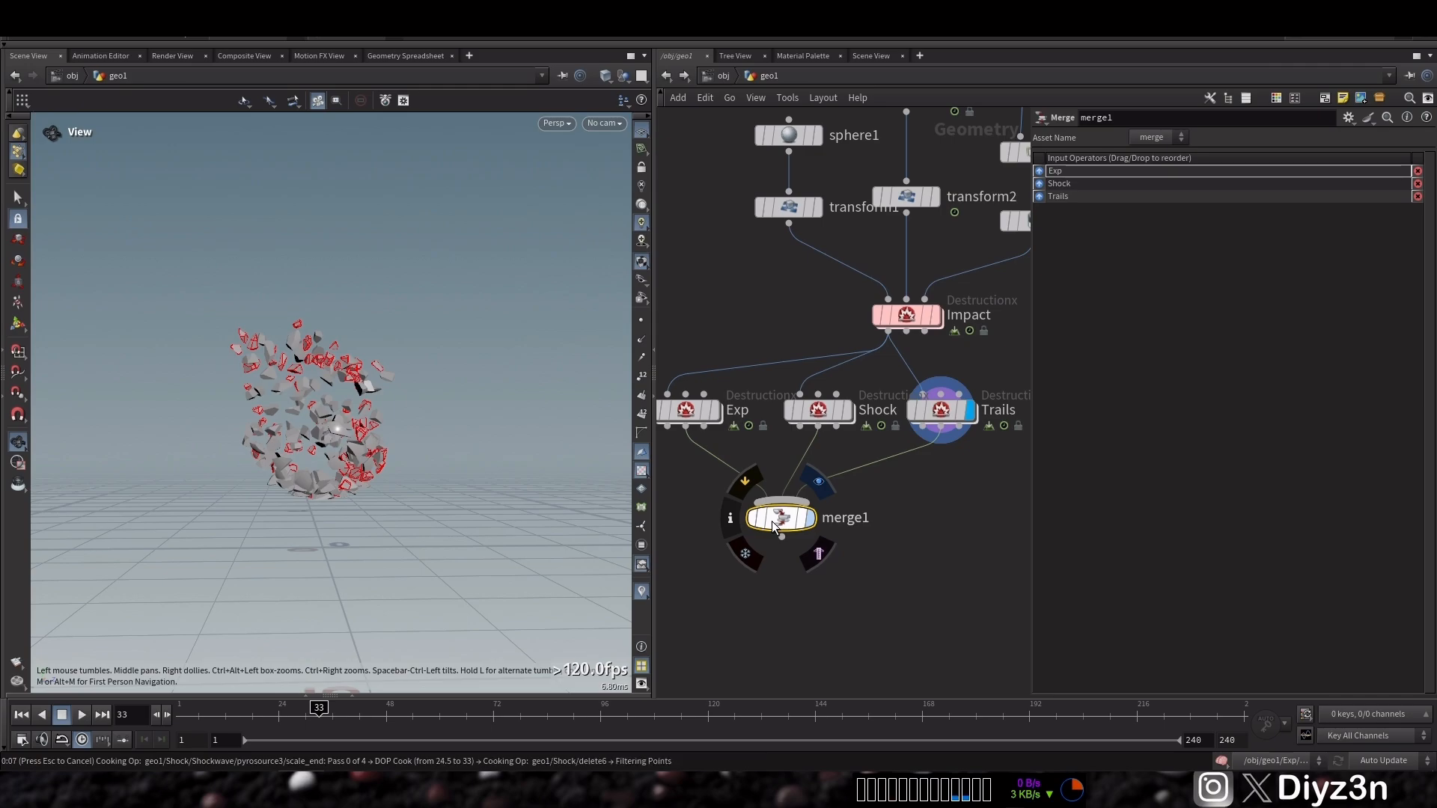
drag(773, 526, 811, 528)
Select all three destruction nodes, set their Output Mode to VDB and Particle Separation to about 0.0456
drag(677, 343, 836, 439)
drag(1011, 372, 689, 434)
scroll(1360, 586, down, 2)
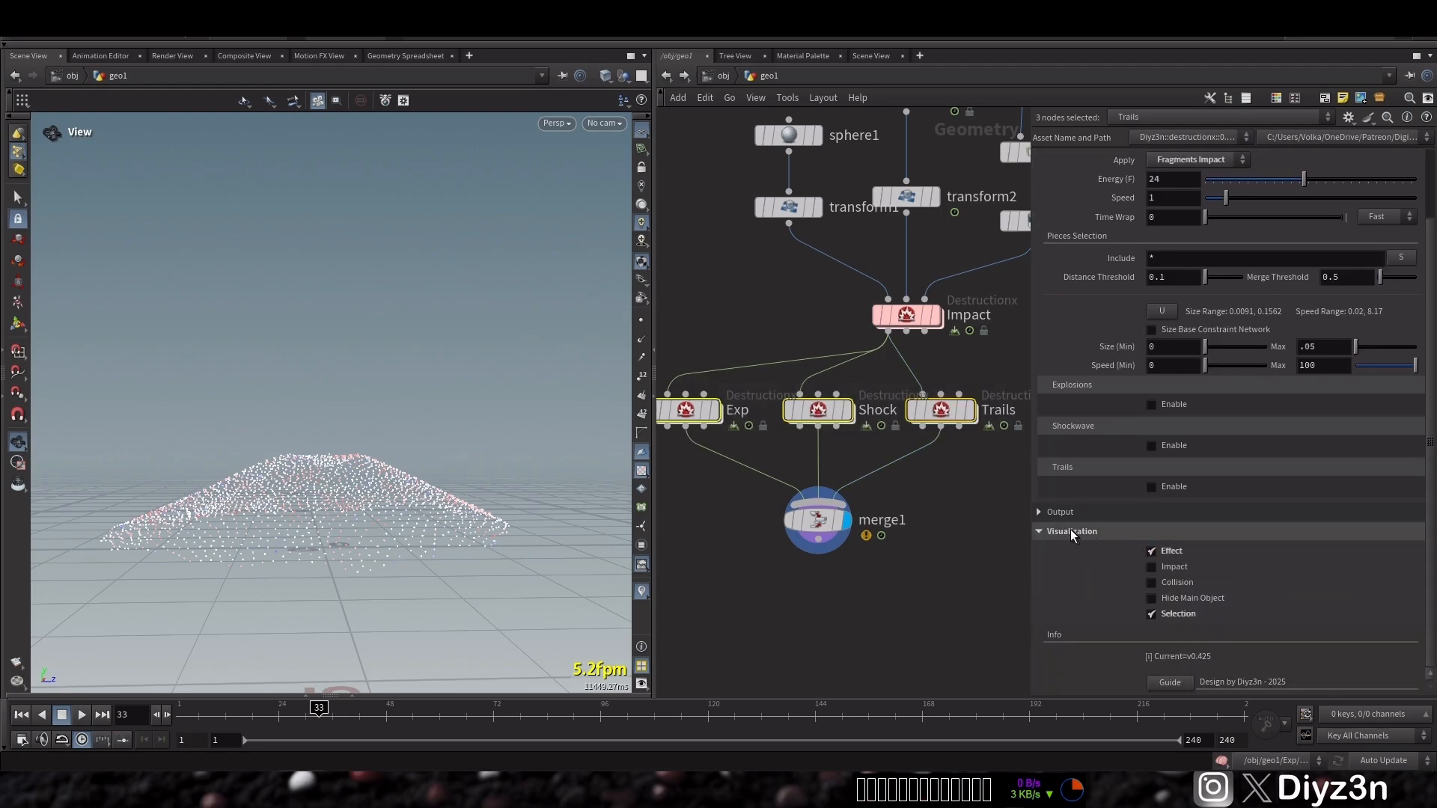
click(1059, 513)
click(1165, 612)
click(1172, 630)
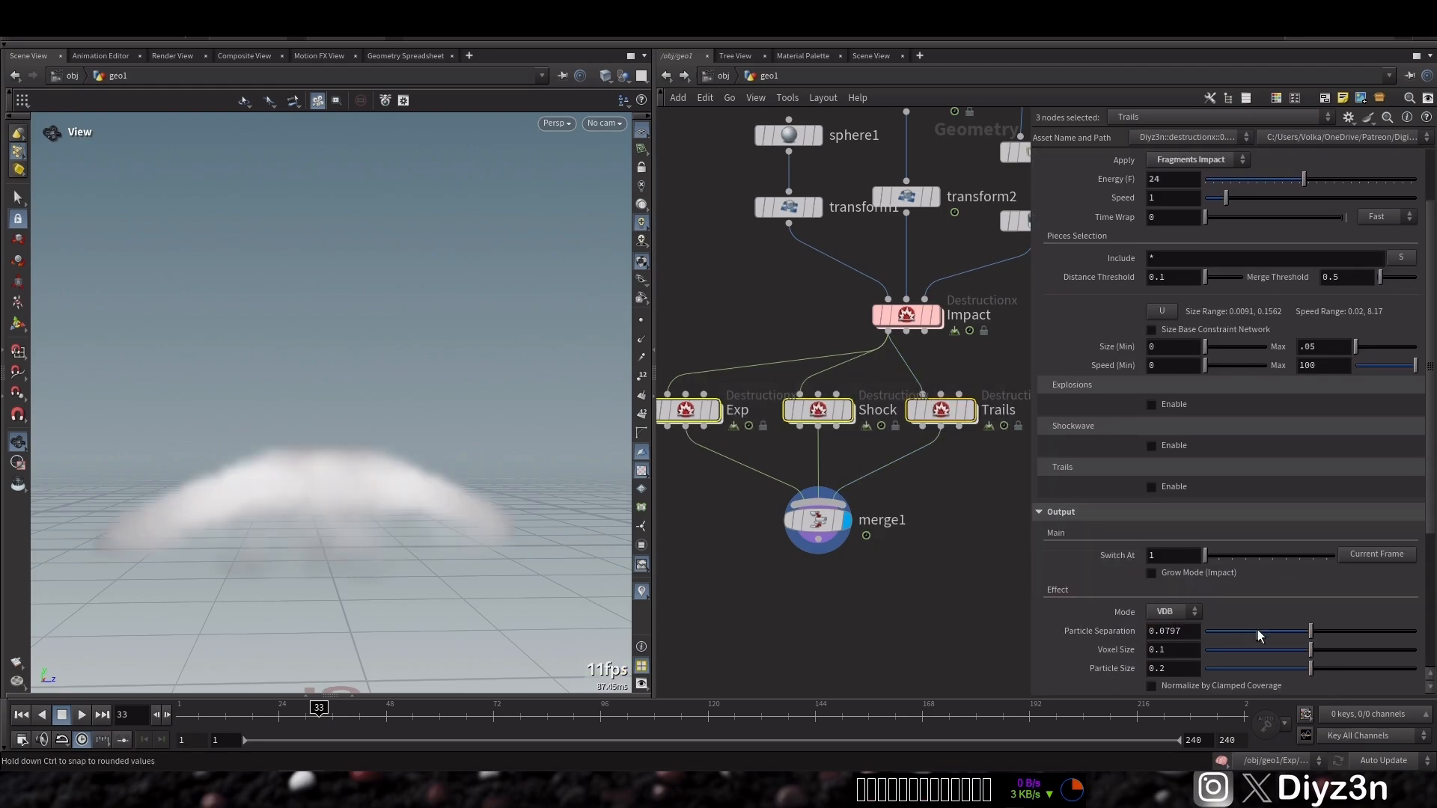
drag(1256, 636, 1252, 636)
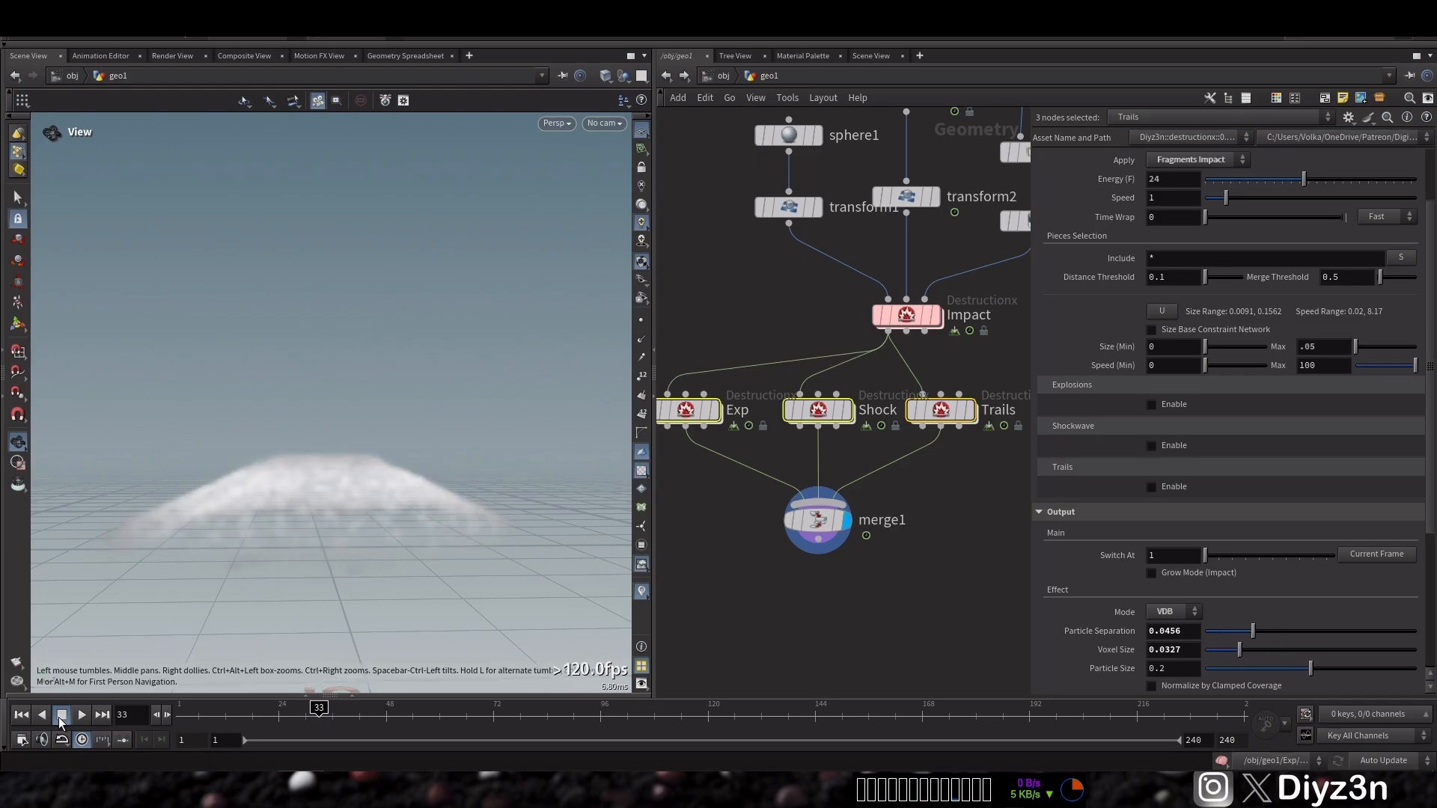
Replay the simulation from the first frame to preview the volumes
click(20, 722)
click(78, 722)
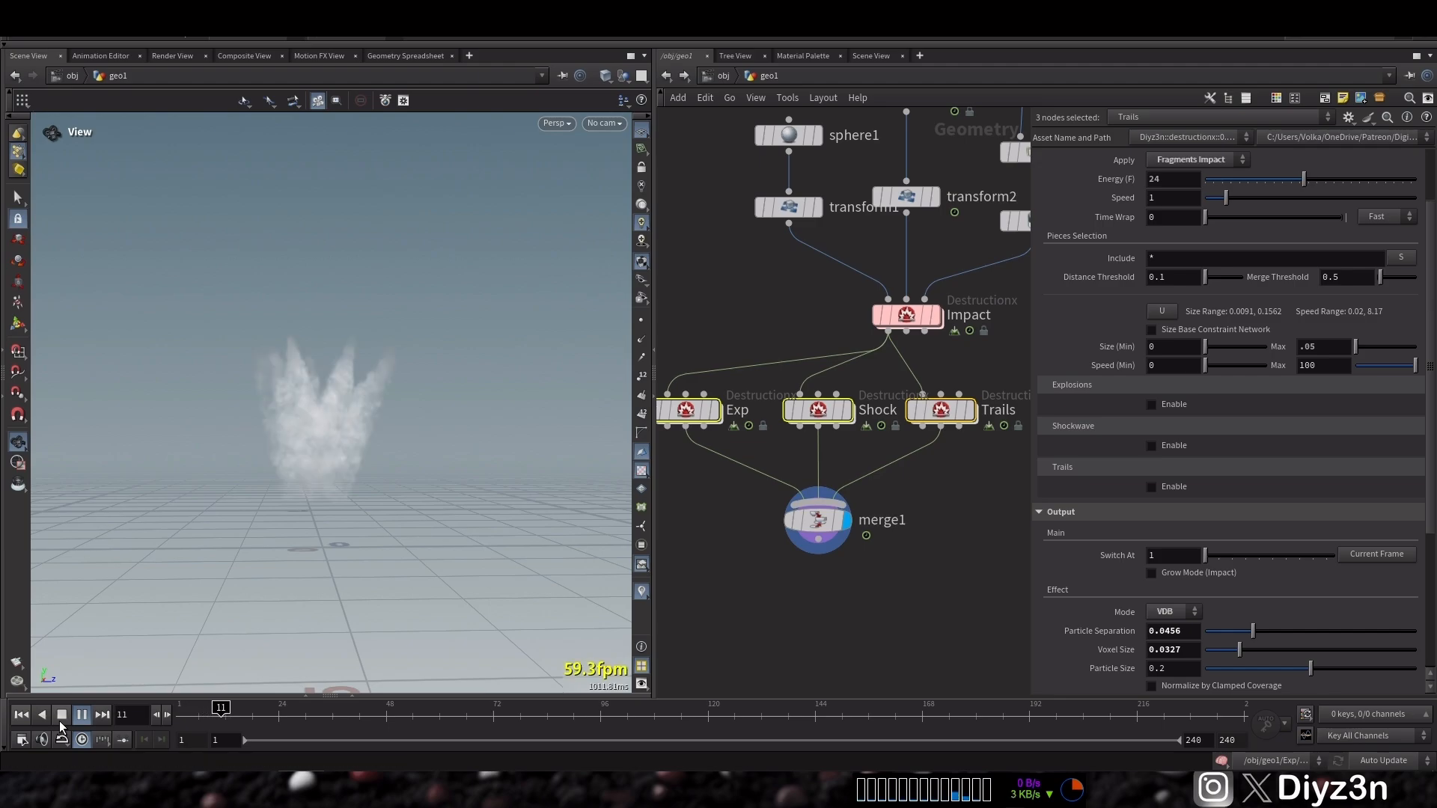
click(61, 723)
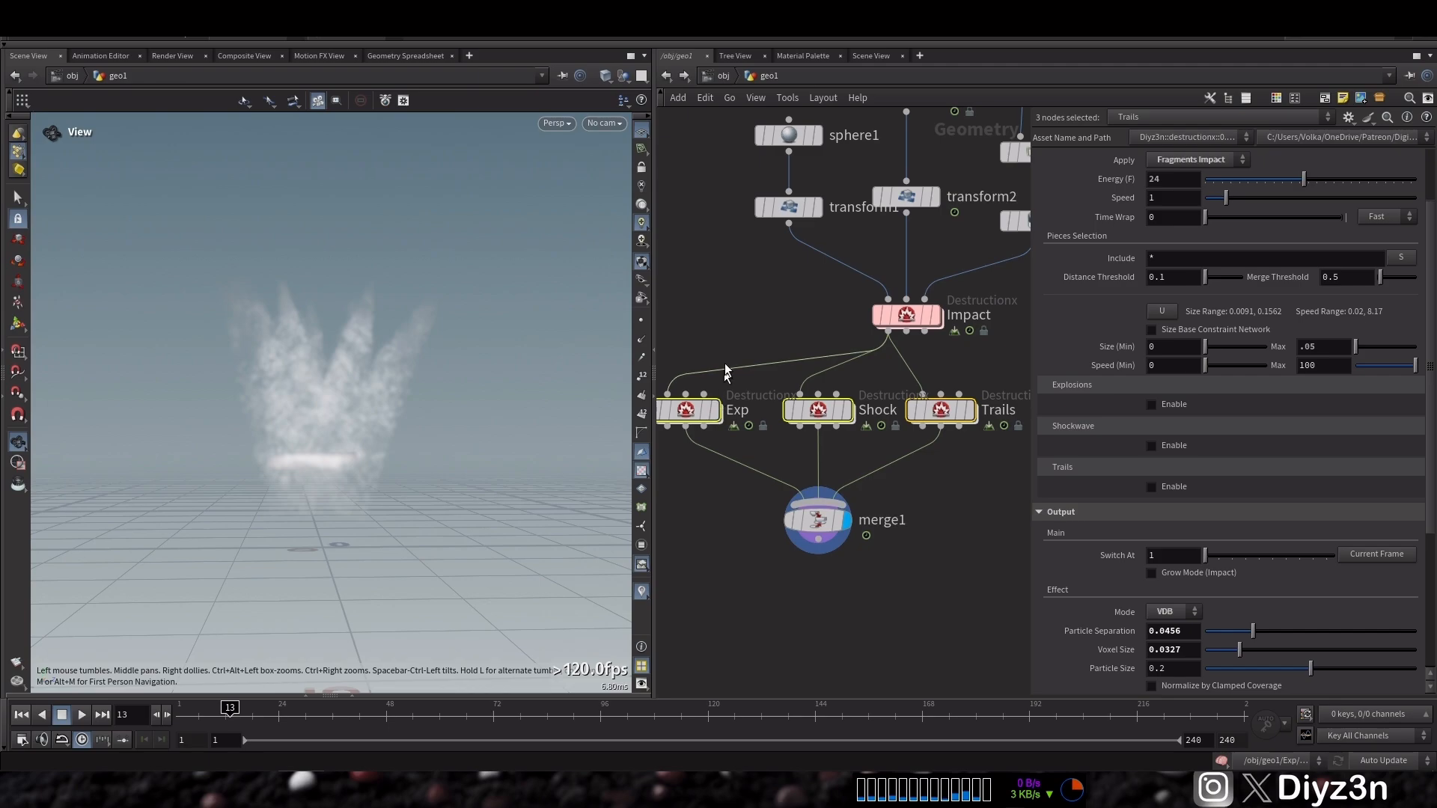
On the Exp node, set the explosion type to Both and play the simulation
click(732, 313)
drag(719, 333, 711, 429)
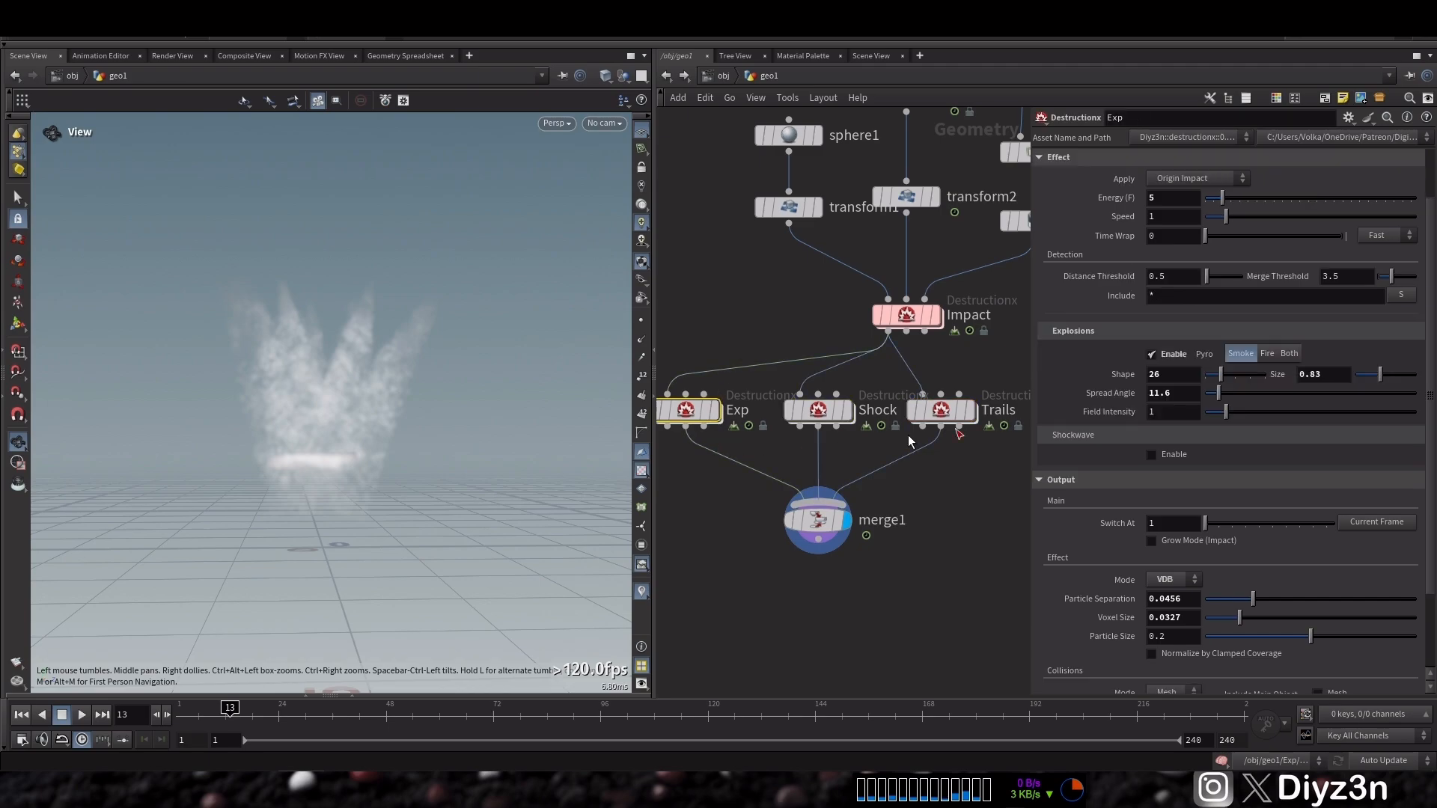
click(1293, 354)
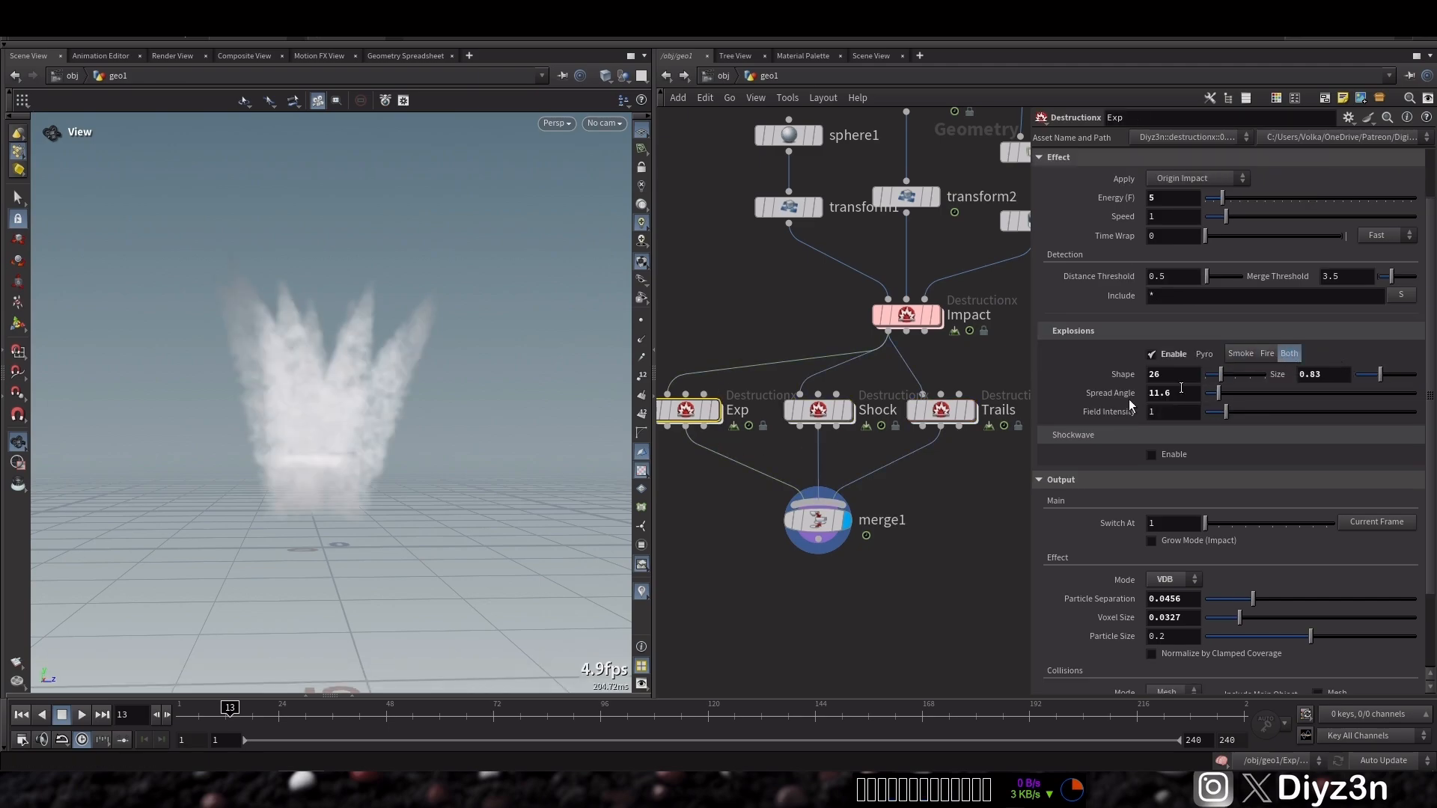
click(62, 715)
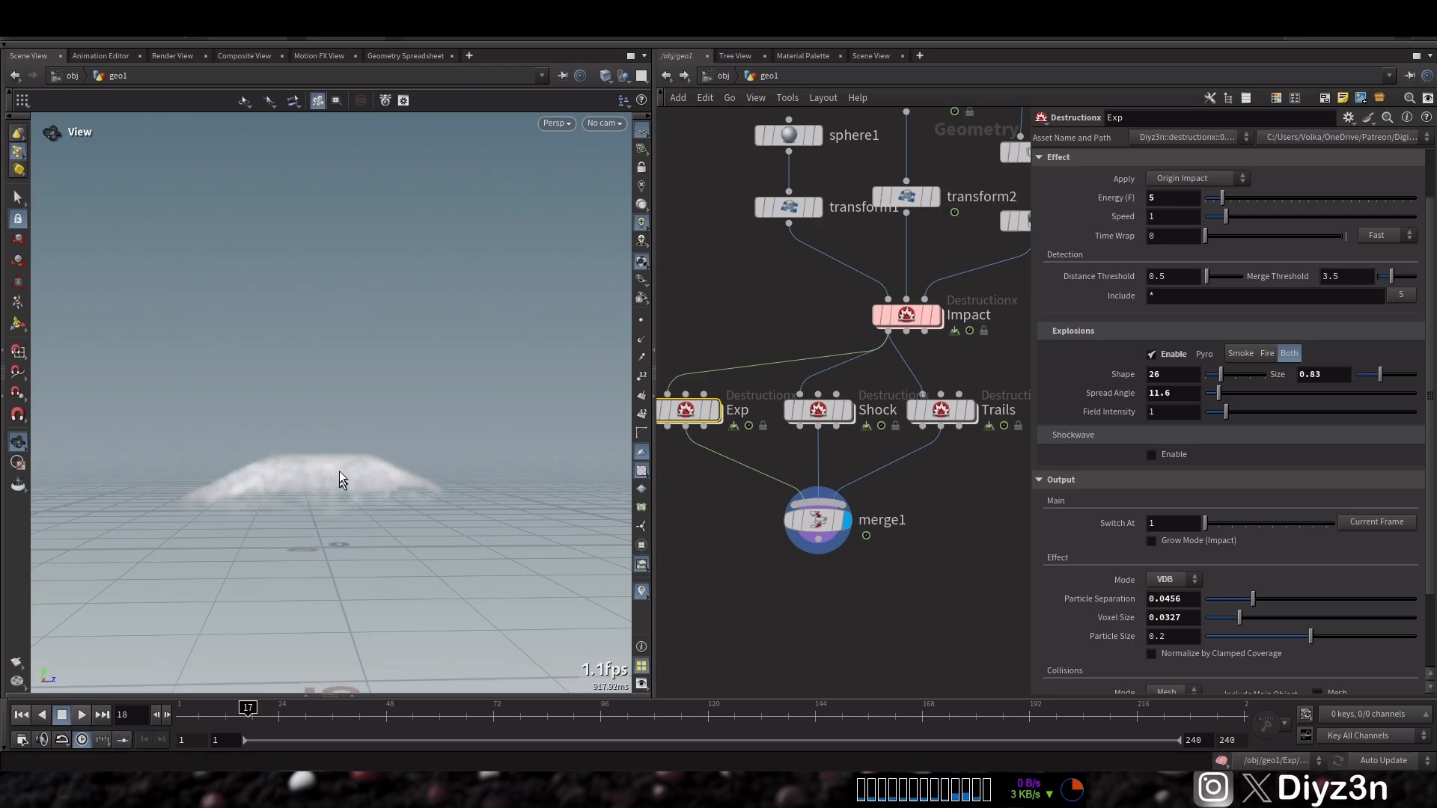
On Shock, raise the Shockwave Field Intensity to about 7.94 and the output particle size to about 0.248
click(818, 410)
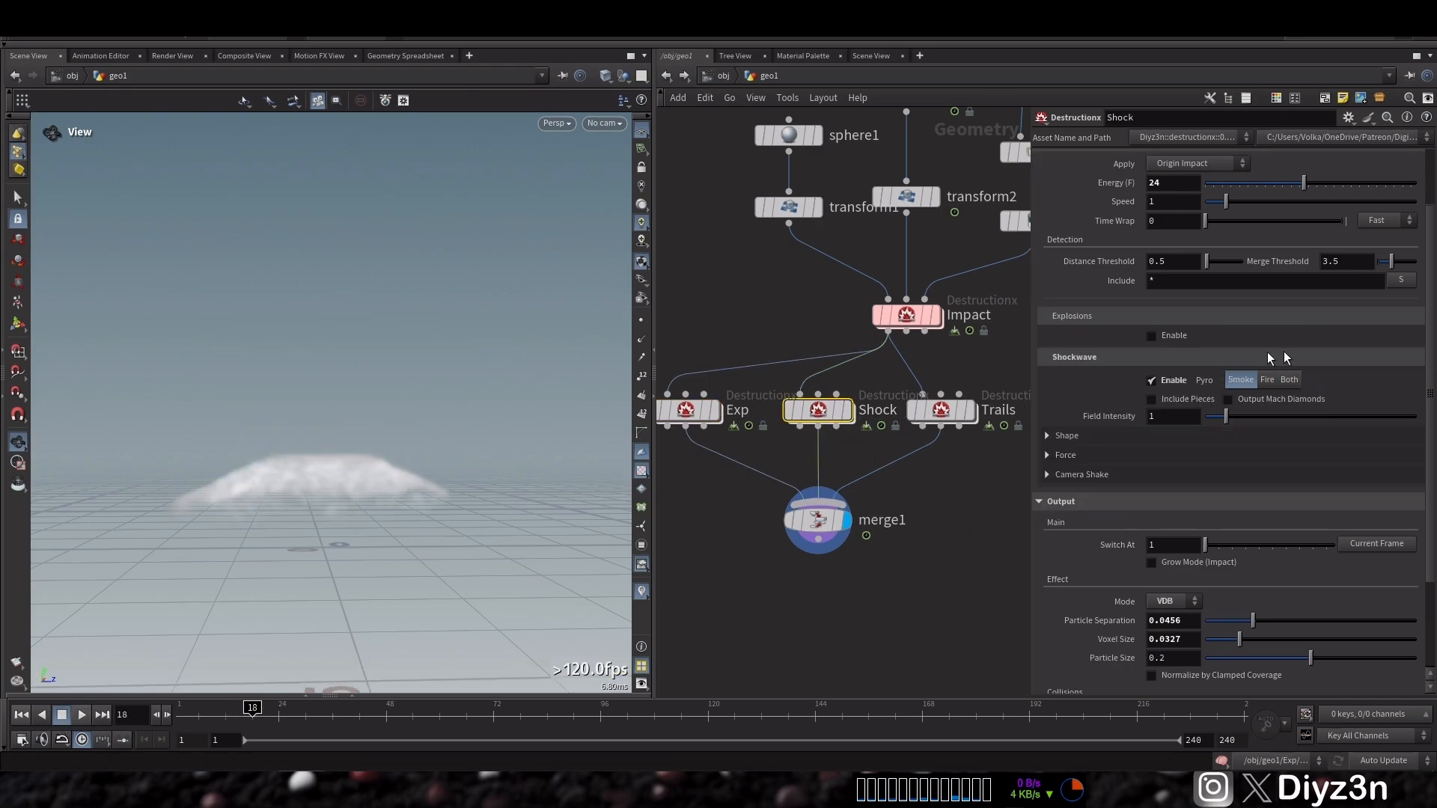
mouse_move(1225, 416)
mouse_down()
mouse_move(1377, 416)
mouse_move(1239, 428)
mouse_up()
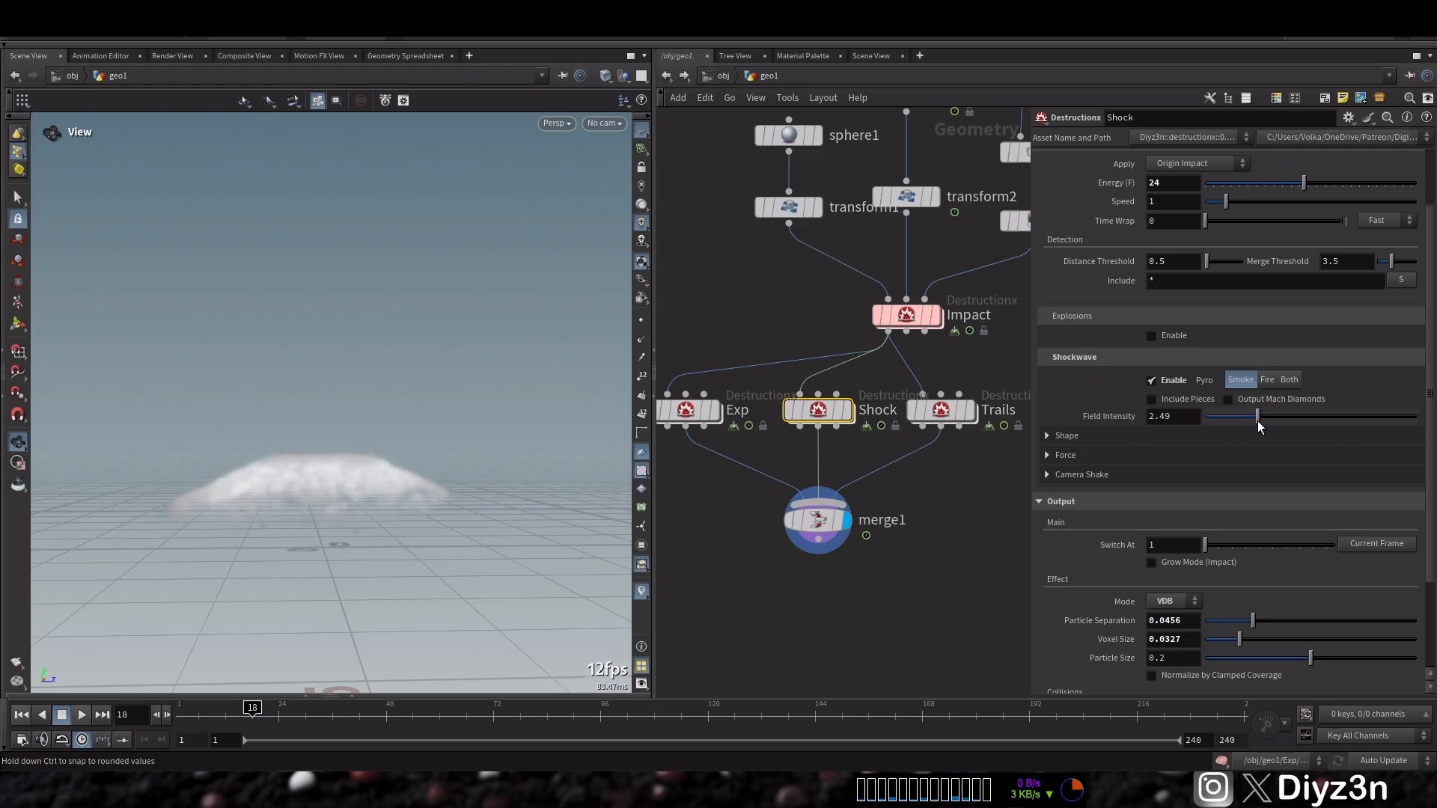
drag(1258, 417, 1361, 424)
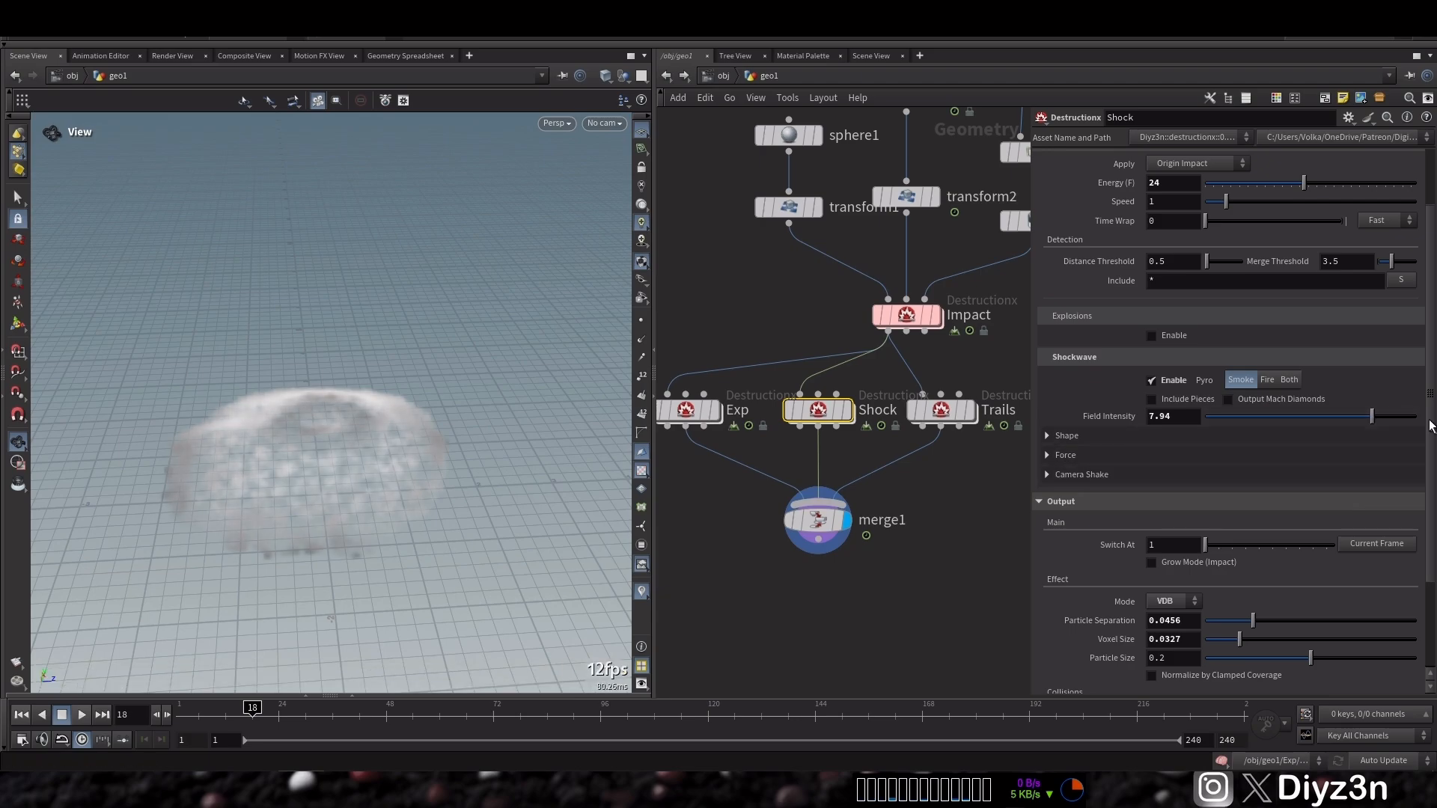
drag(1234, 642, 1335, 662)
Display the Trails node and play the simulation
click(969, 416)
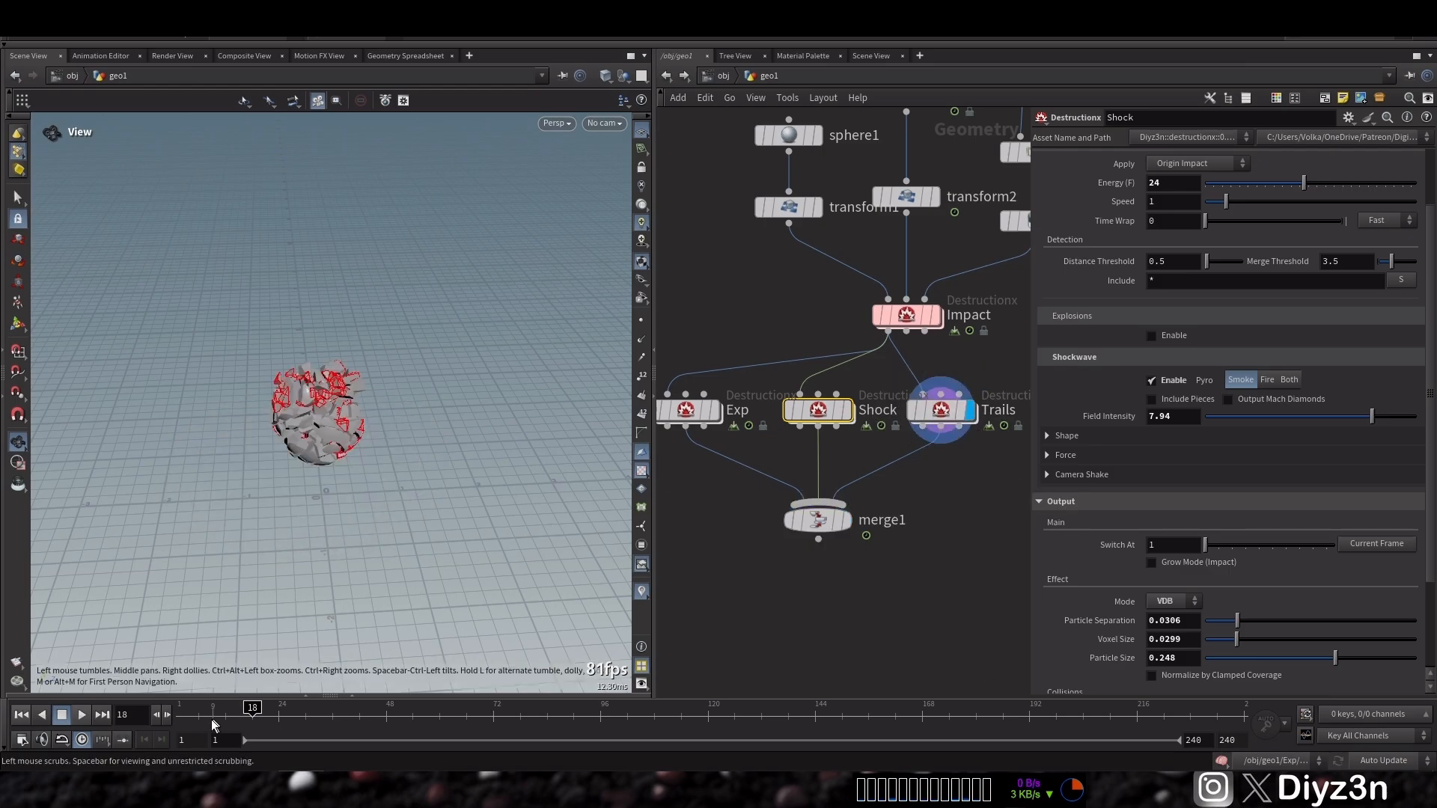
click(81, 715)
click(63, 716)
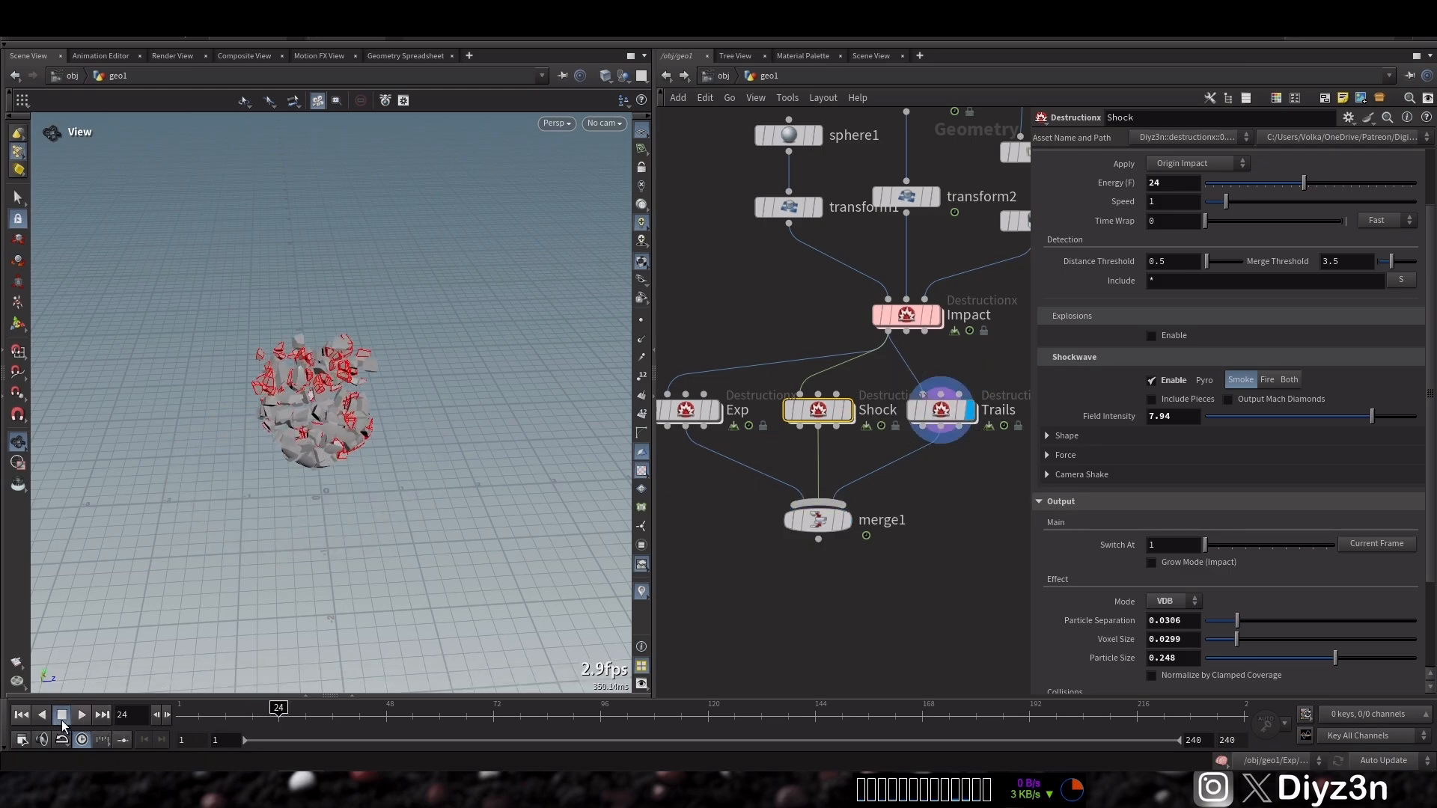
Set merge1 back as the displayed node
click(945, 410)
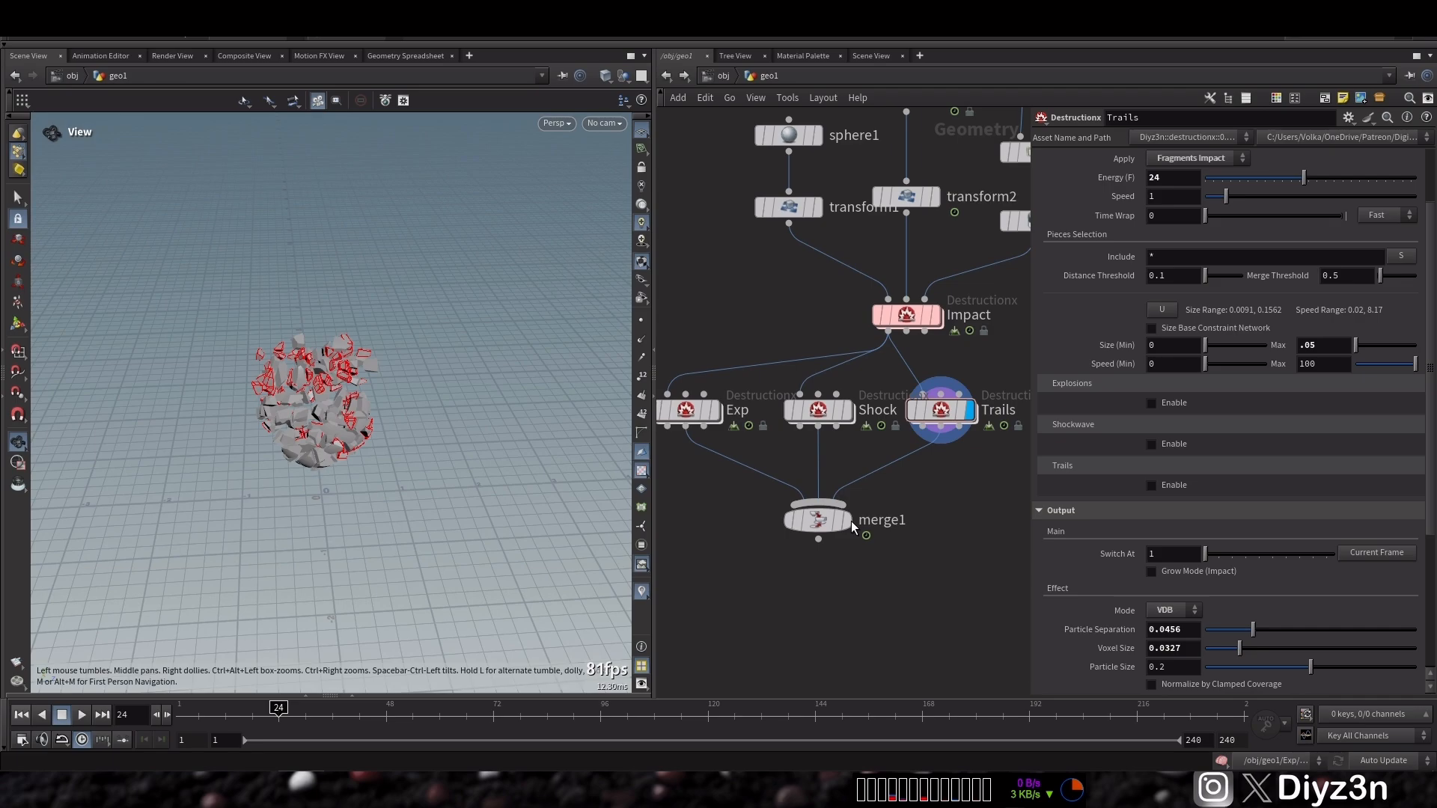
mouse_move(811, 524)
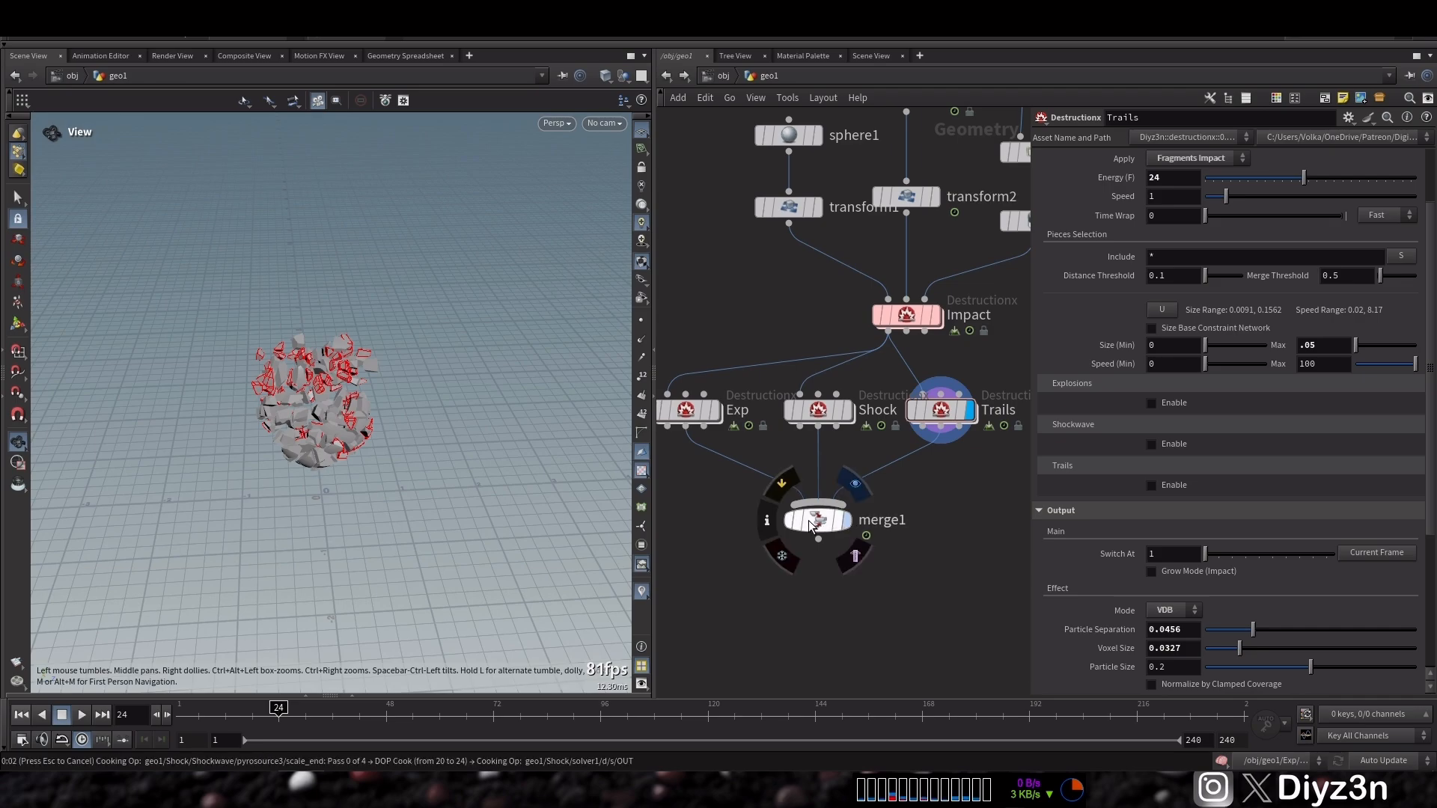
click(814, 521)
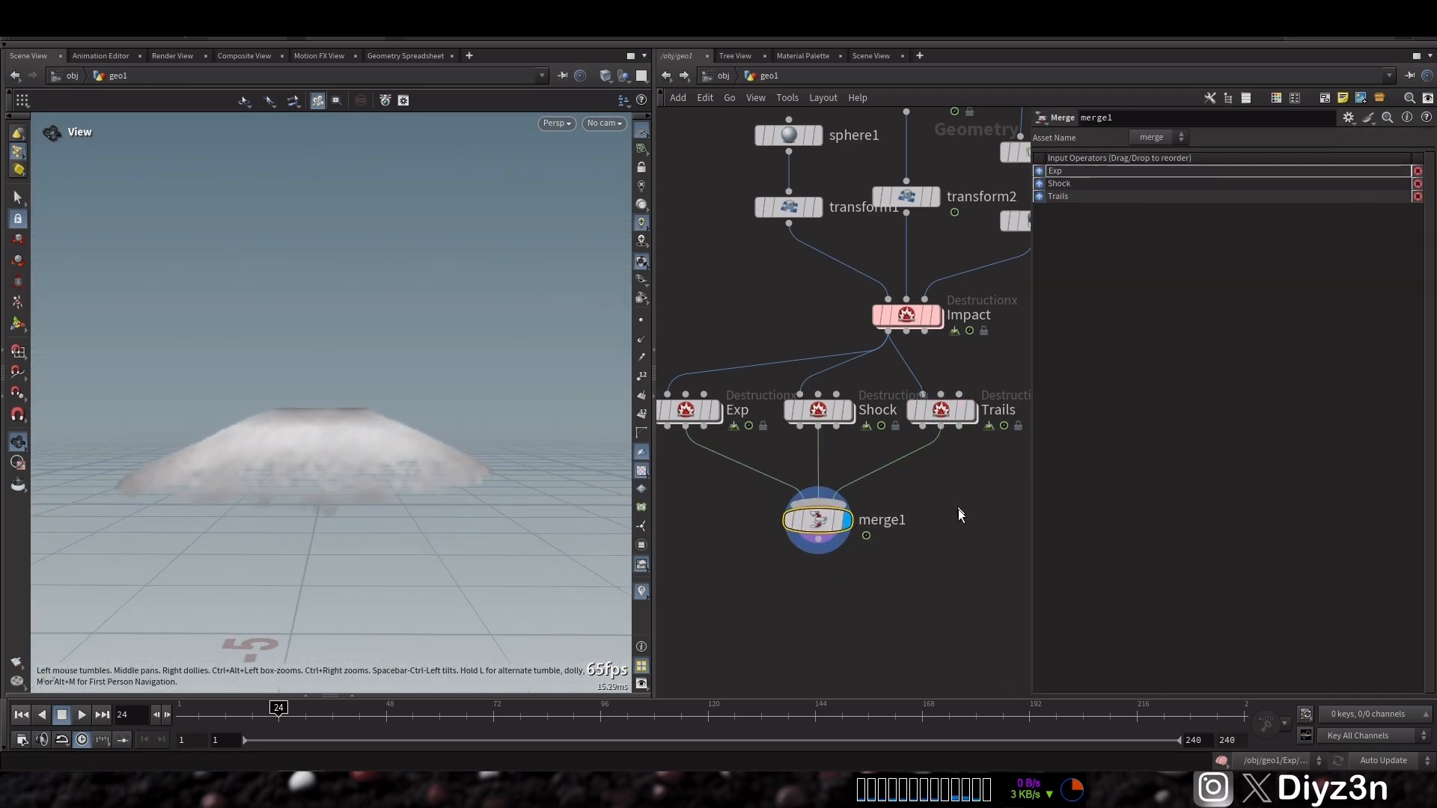
On Trails, enable the Trails effect and set its Field Intensity to 10
click(940, 410)
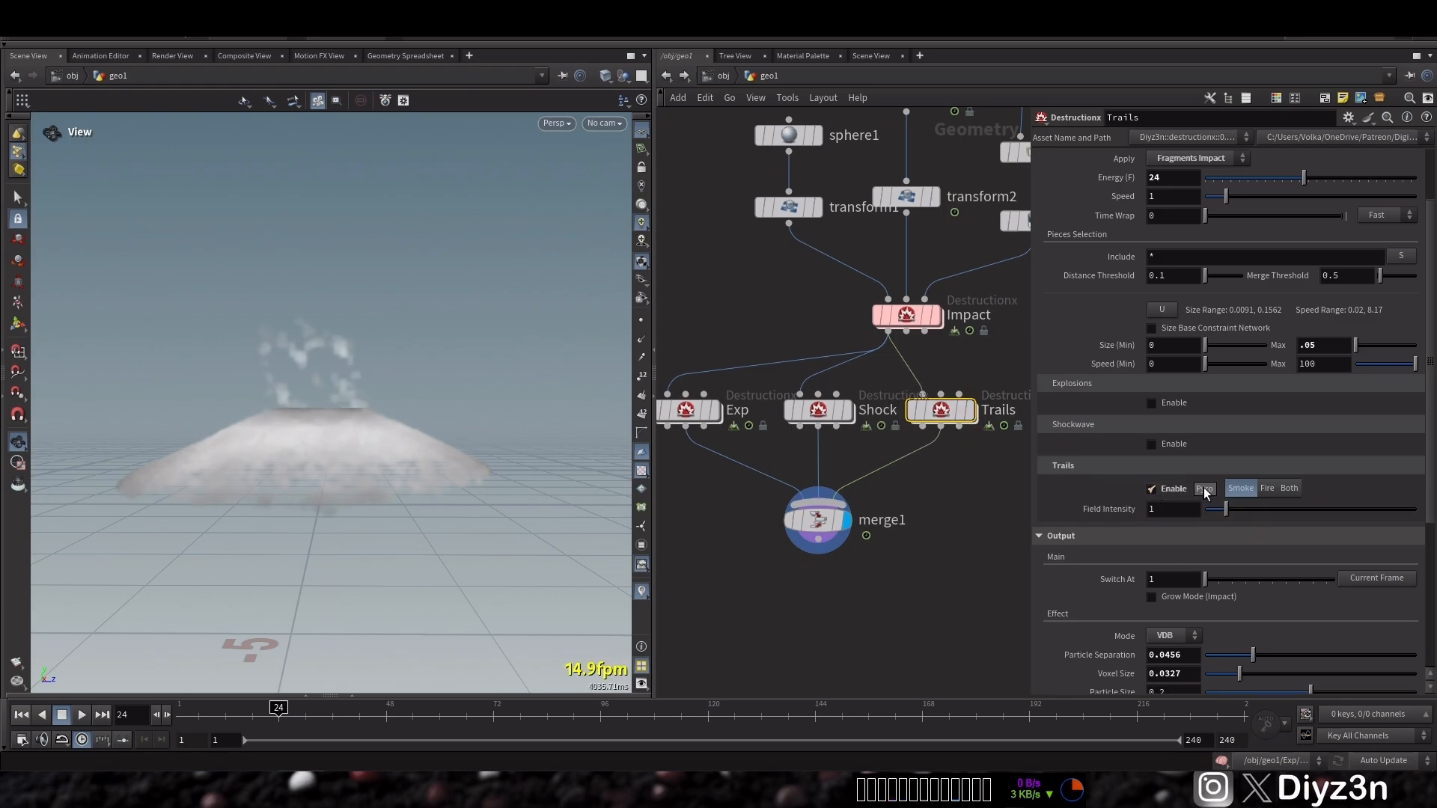
text(0)
key(Return)
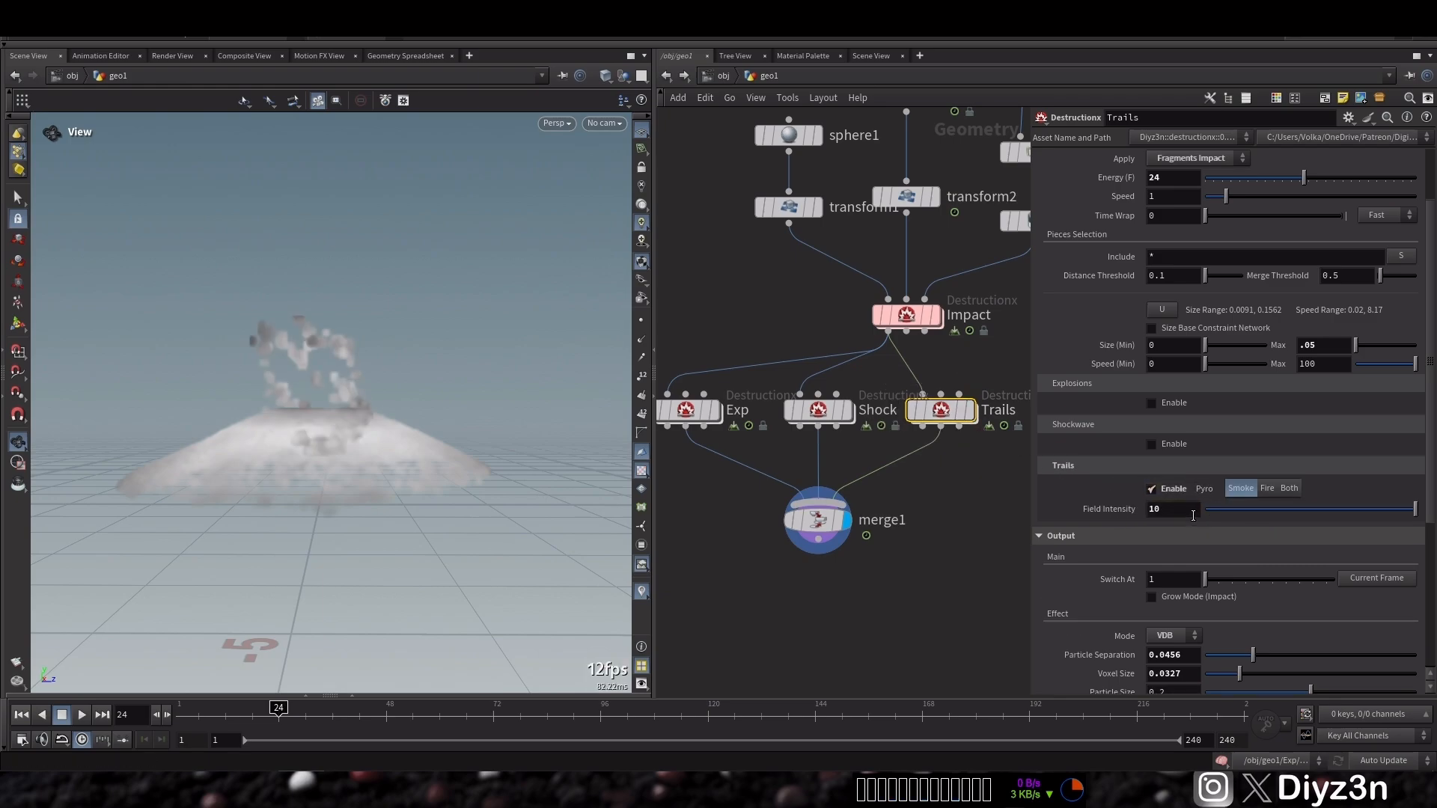
Play the simulation and set the Trails output voxel size to about 0.0377 and particle size to about 0.138
click(81, 714)
click(64, 716)
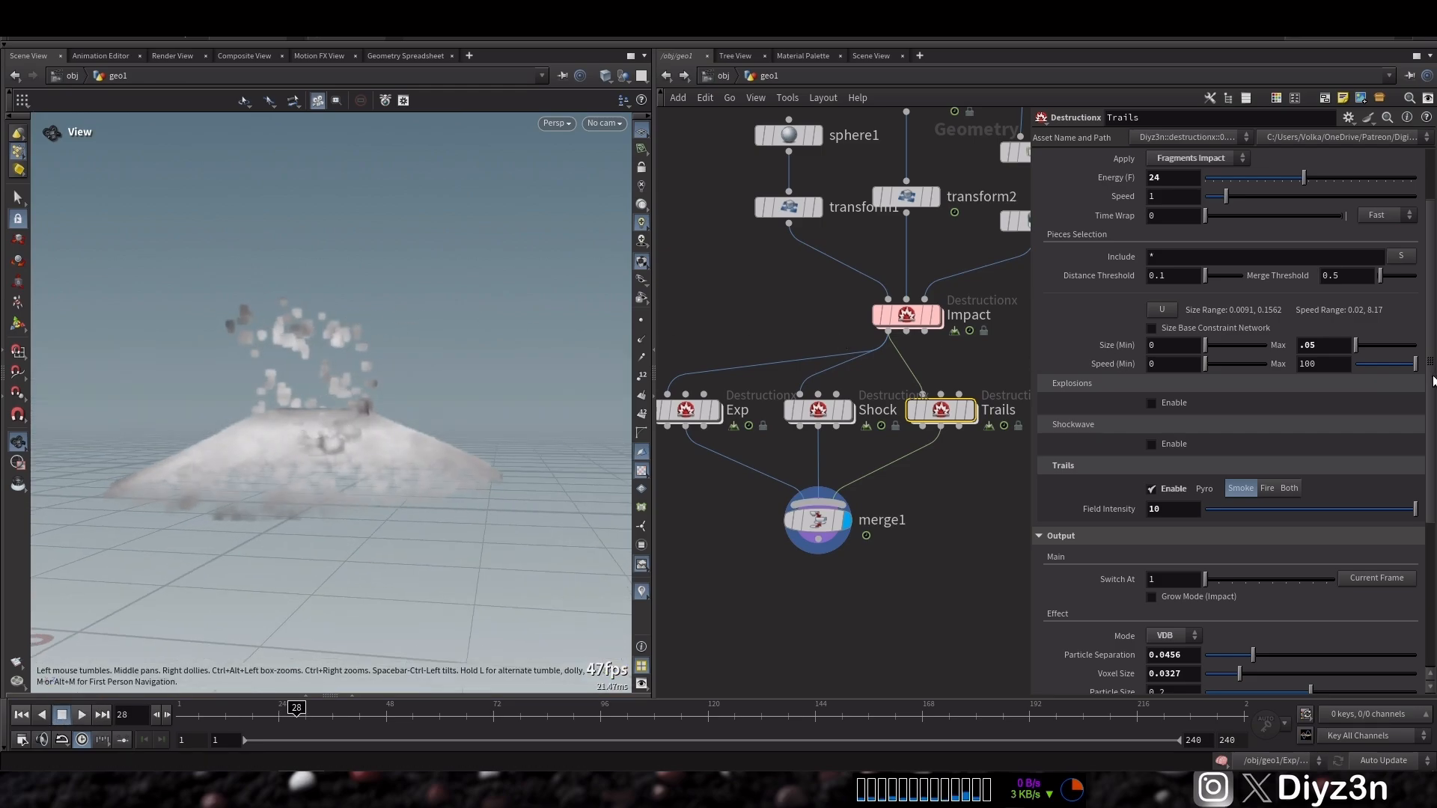
scroll(1433, 381, down, 5)
drag(1258, 468, 1244, 432)
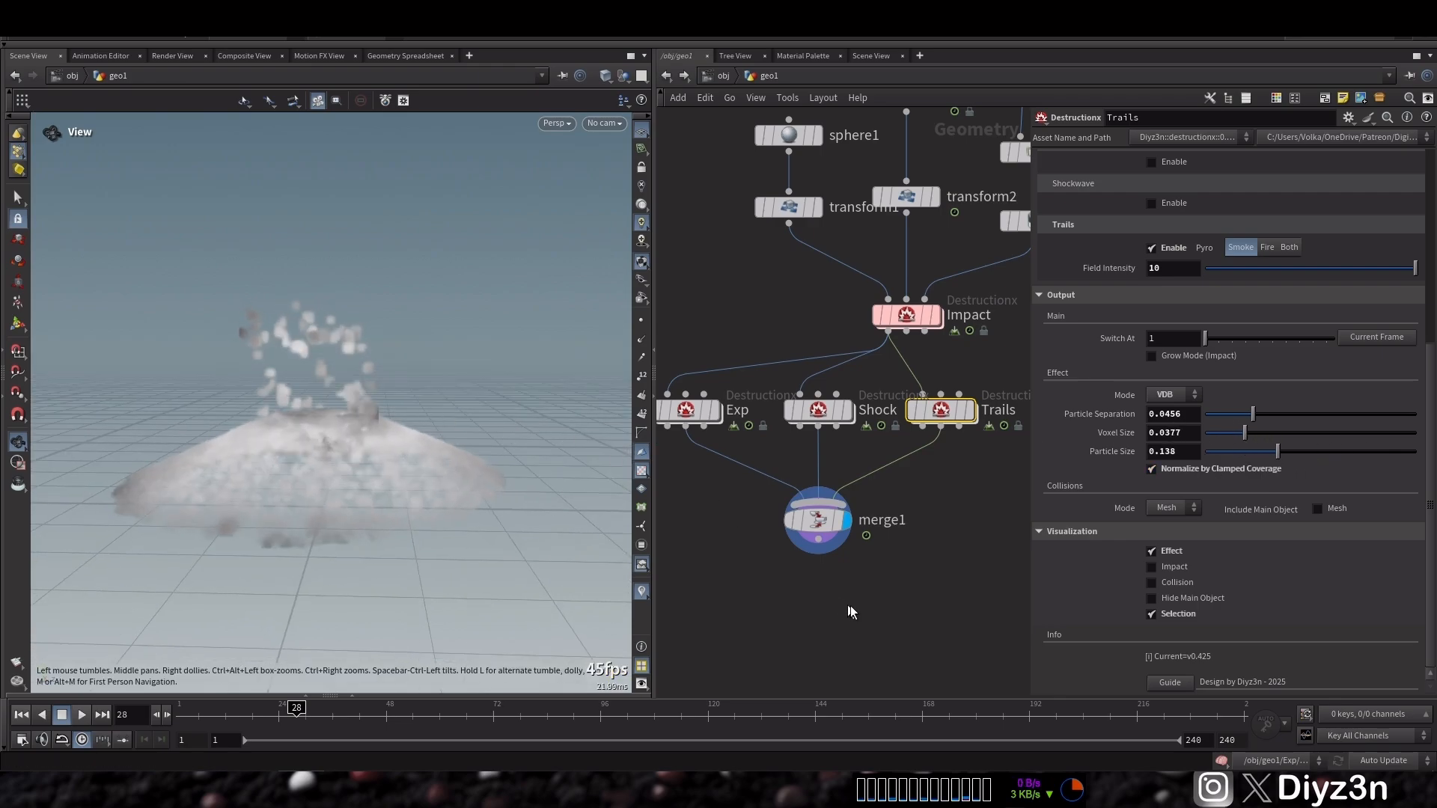
Add a Pyro Solver node below merge1
middle_drag(850, 610, 816, 544)
key(Tab)
text(pyro)
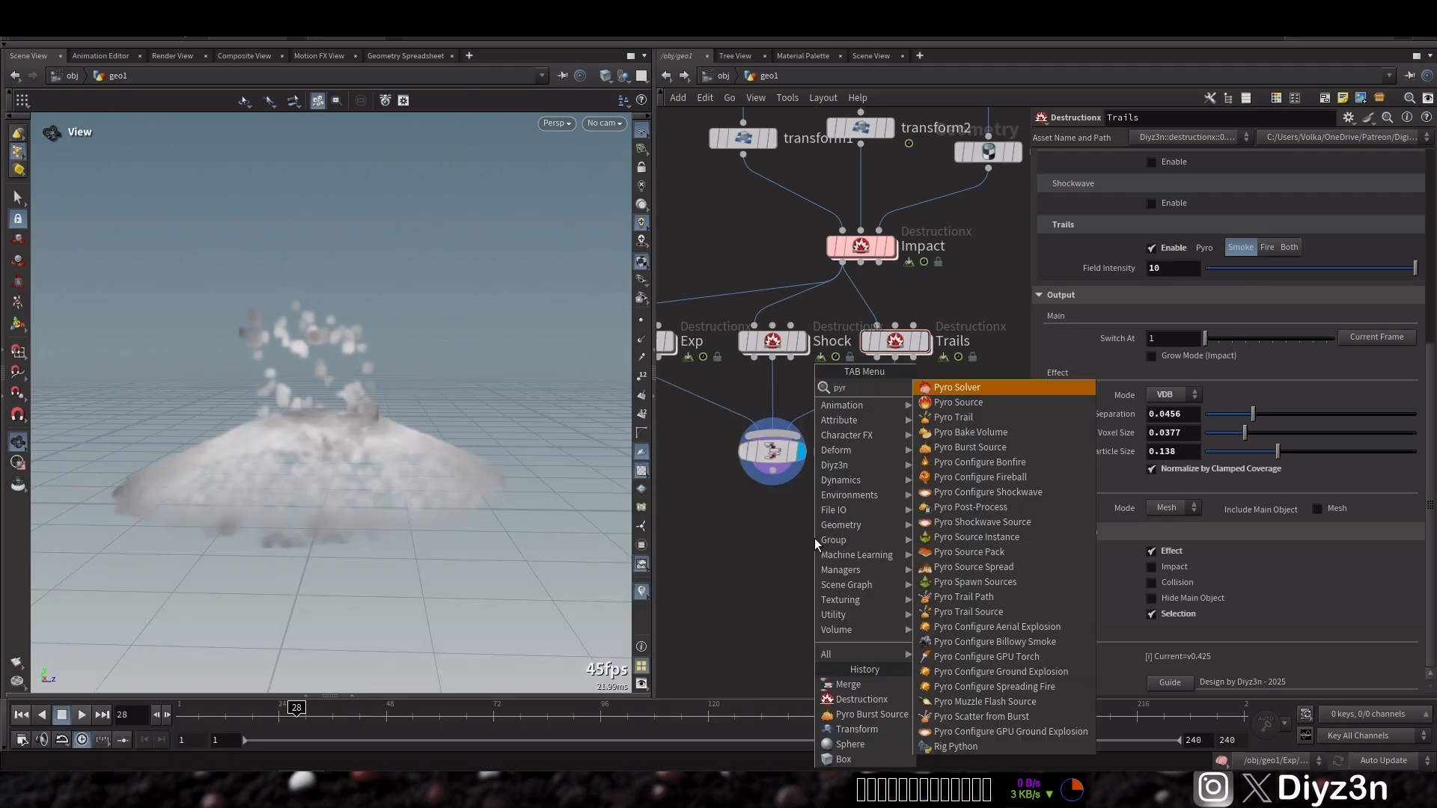
click(972, 390)
click(812, 575)
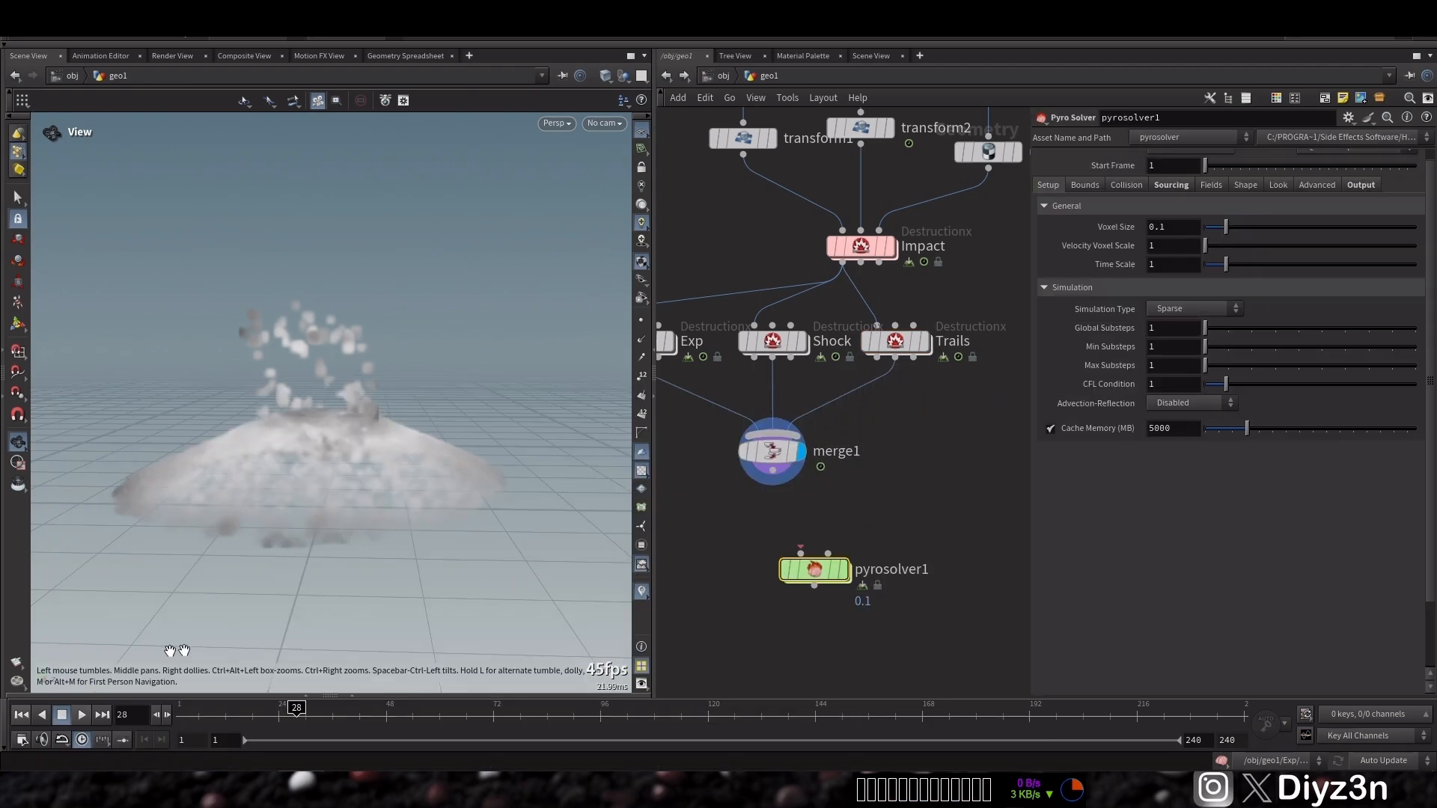
Rewind to the first frame, connect merge1 into the Pyro Solver and display it
click(21, 714)
drag(773, 471, 797, 536)
click(820, 534)
scroll(898, 548, down, 3)
middle_drag(935, 543, 830, 528)
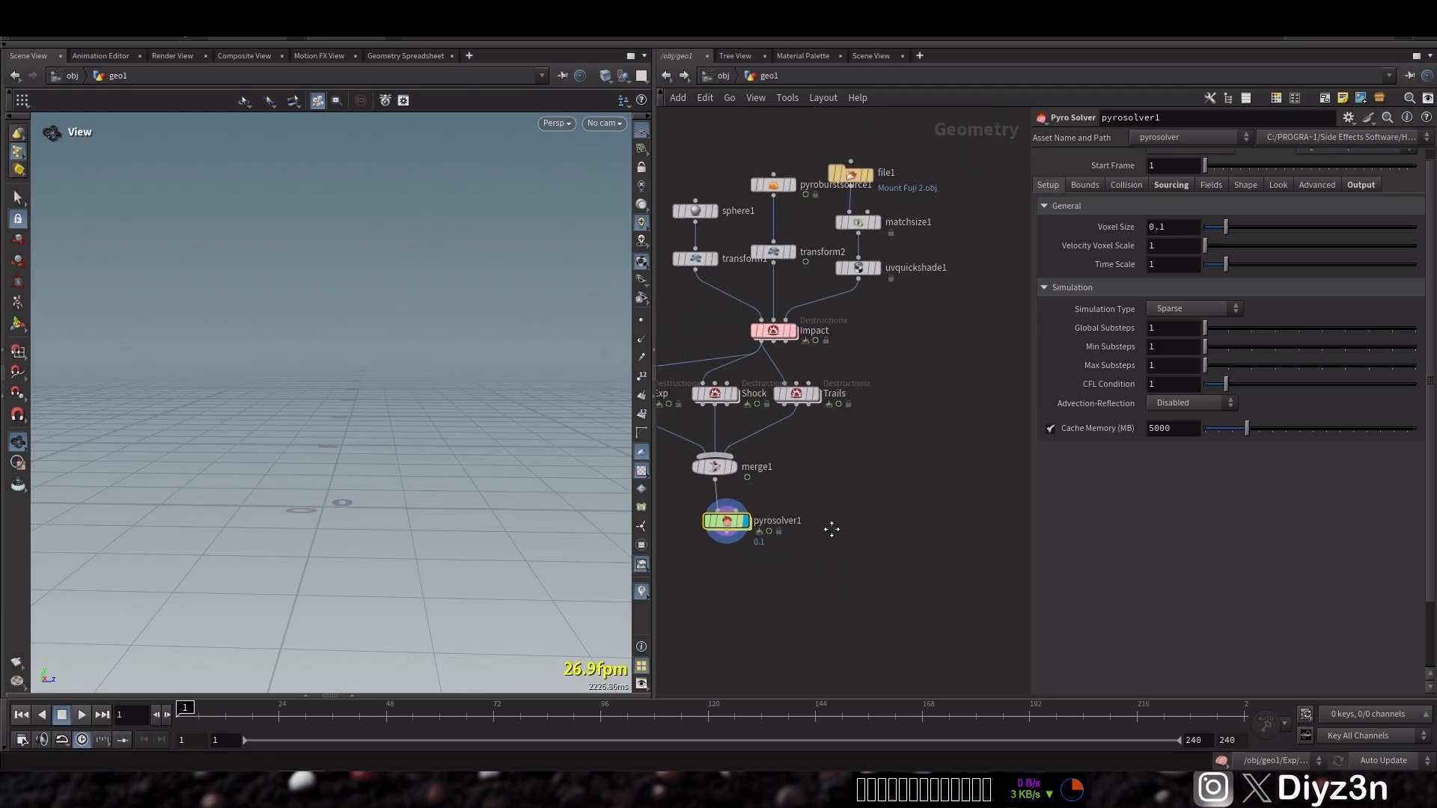
Add a second Merge combining the Pyro Solver with the Mount Fuji geometry and display it
key(Tab)
mouse_move(864, 465)
click(964, 391)
click(842, 583)
drag(841, 572, 859, 275)
click(859, 584)
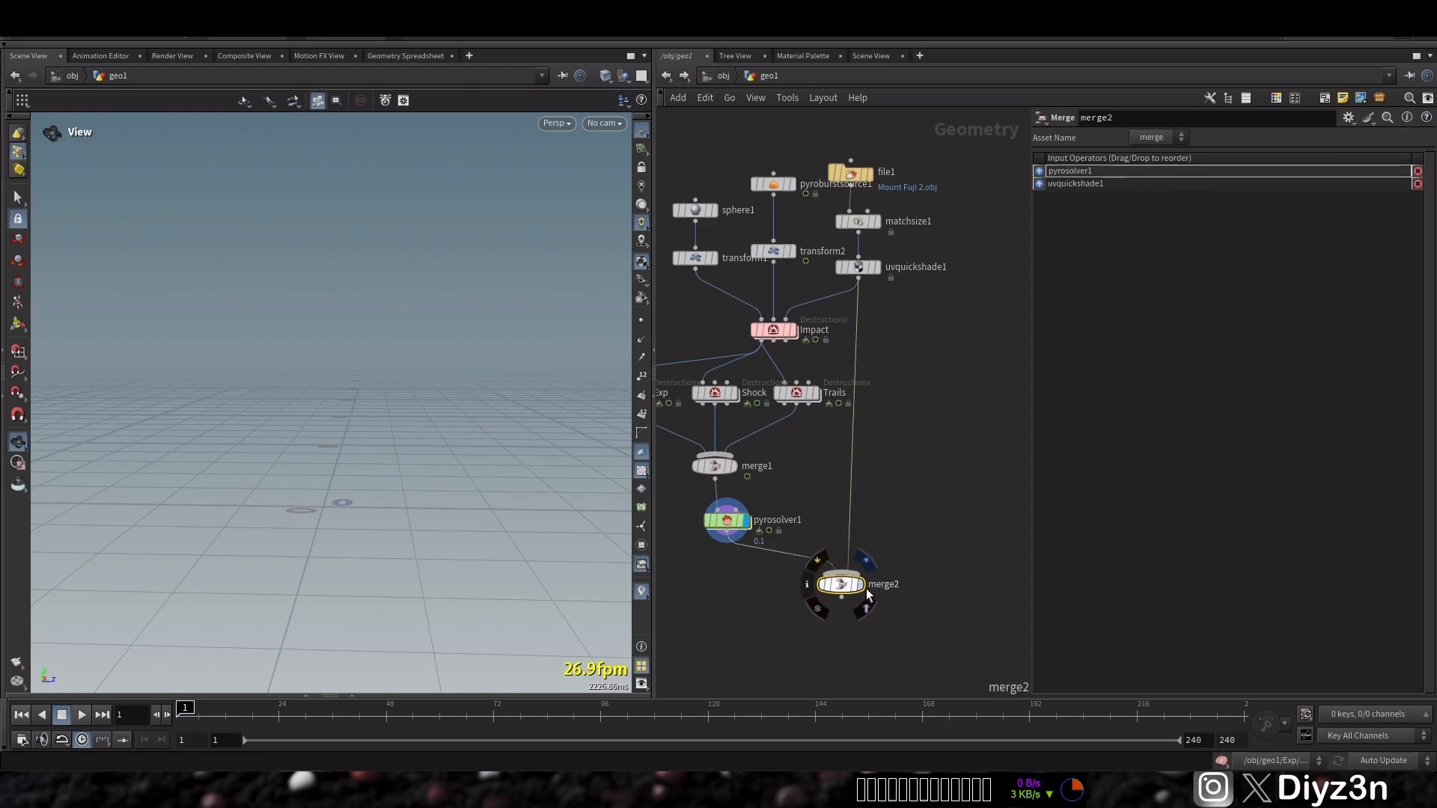
Frame the view on Mount Fuji and try to render a flipbook, then close the console and flipbook viewer
drag(319, 463, 323, 444)
middle_drag(318, 443, 322, 468)
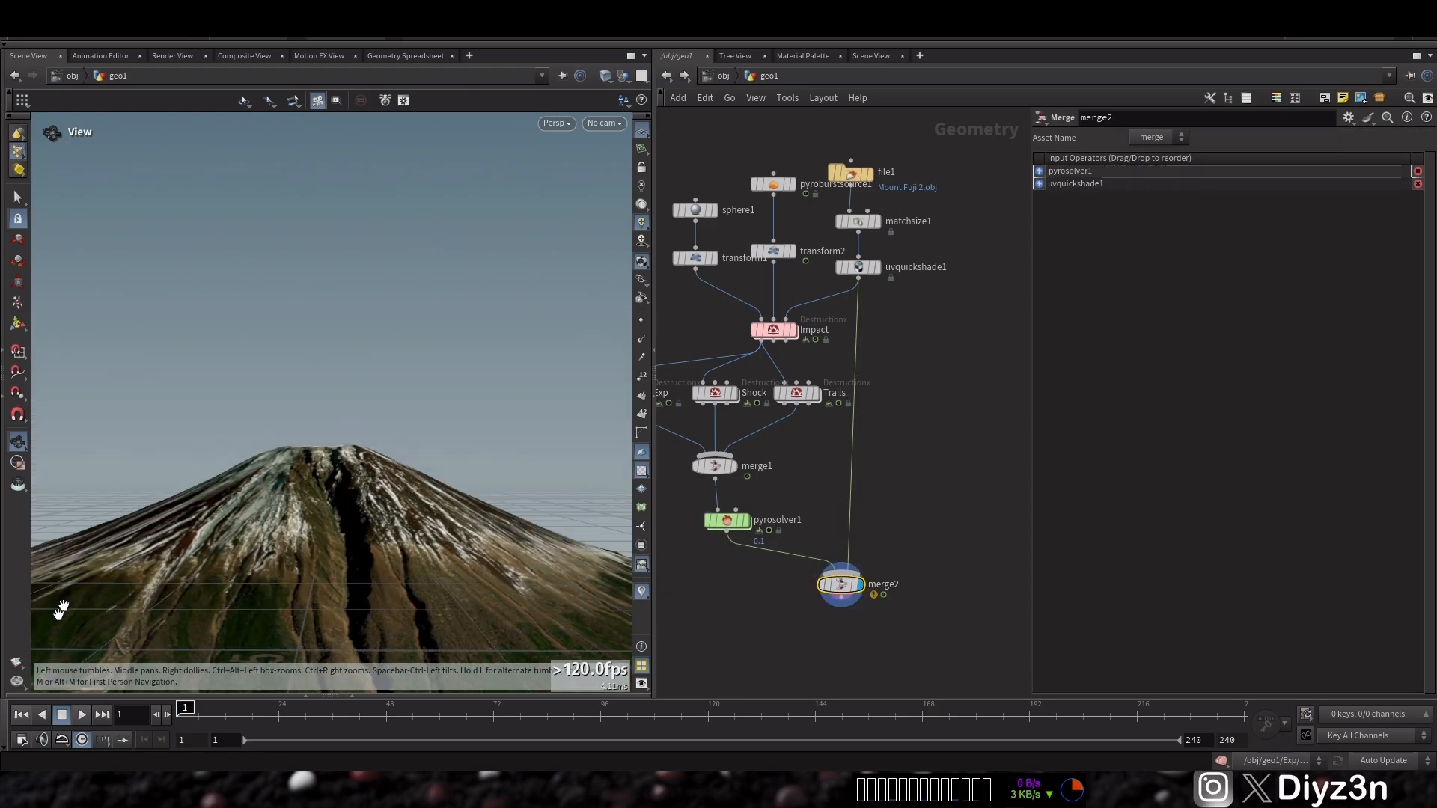
click(641, 136)
drag(360, 382, 372, 389)
click(17, 663)
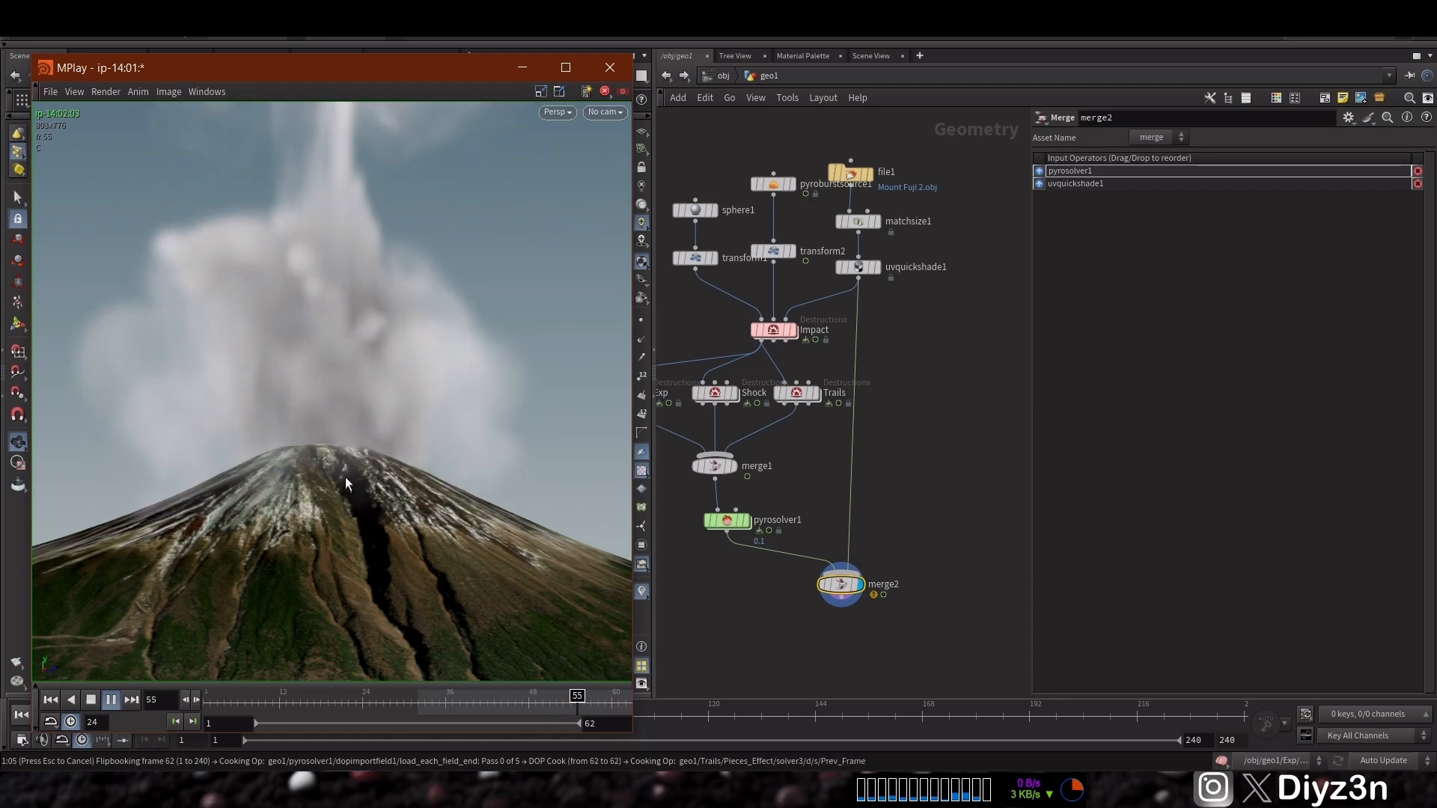
click(625, 97)
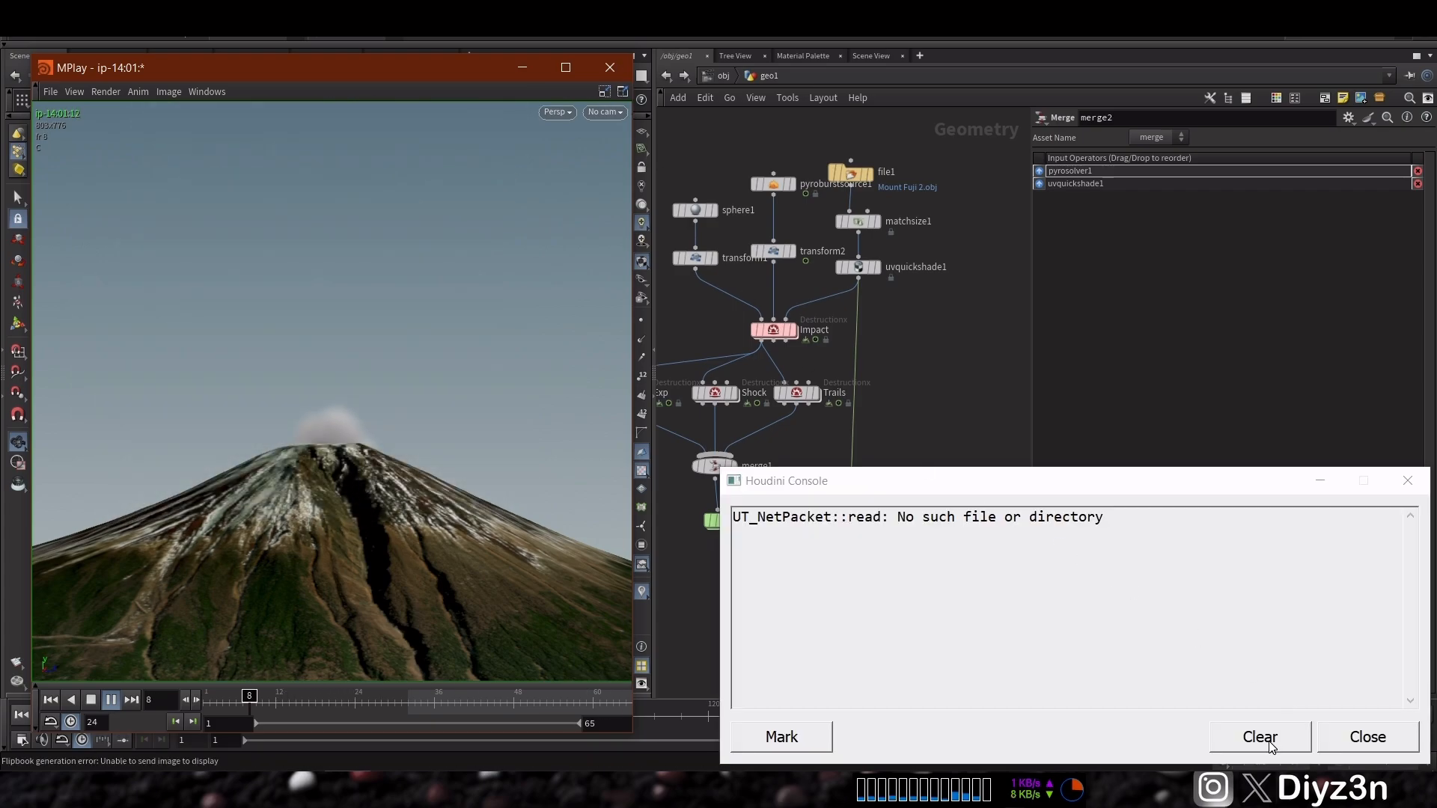
click(1260, 738)
click(1368, 737)
click(610, 67)
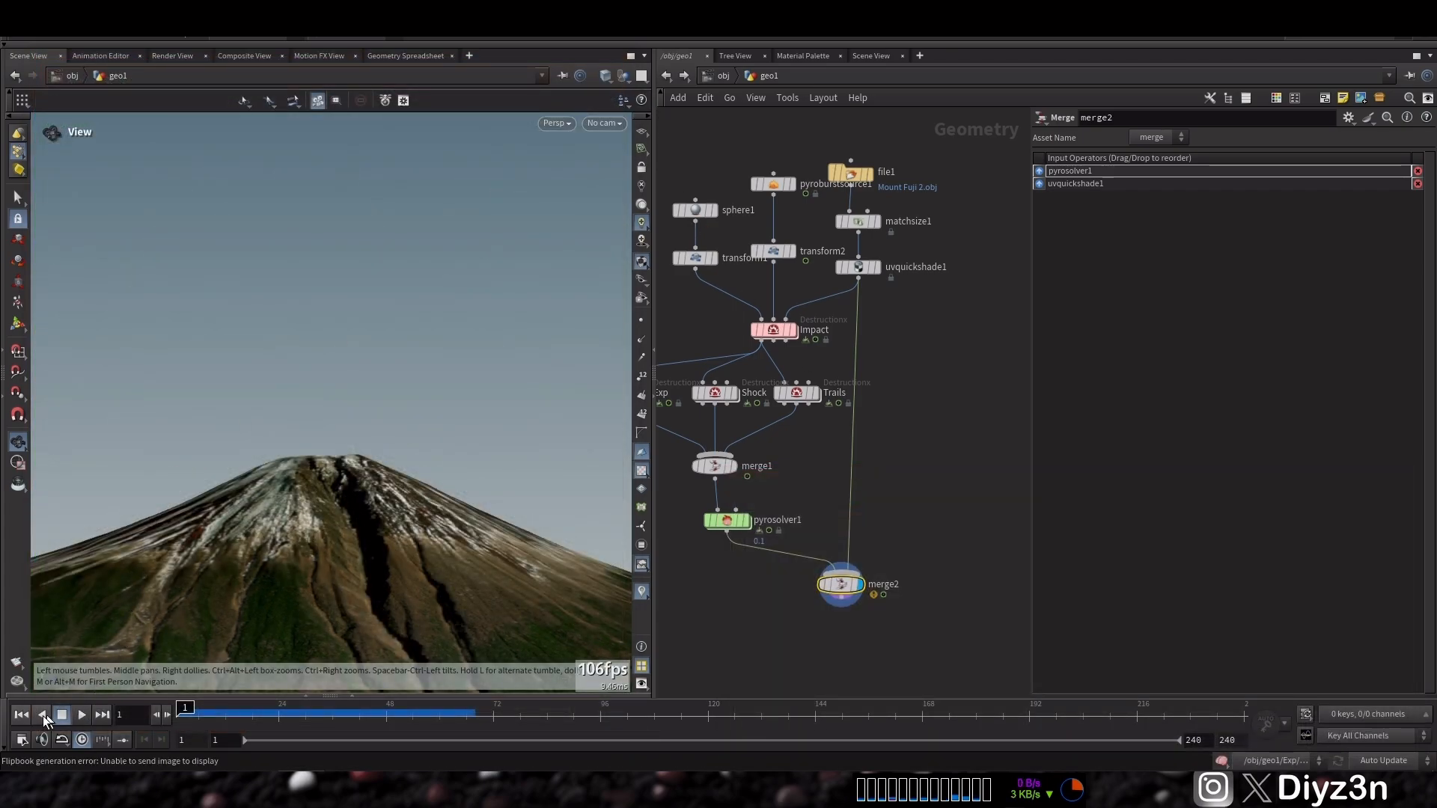
Set the Pyro Solver's voxel size to 0.02 and its time scale to 0.4
click(741, 526)
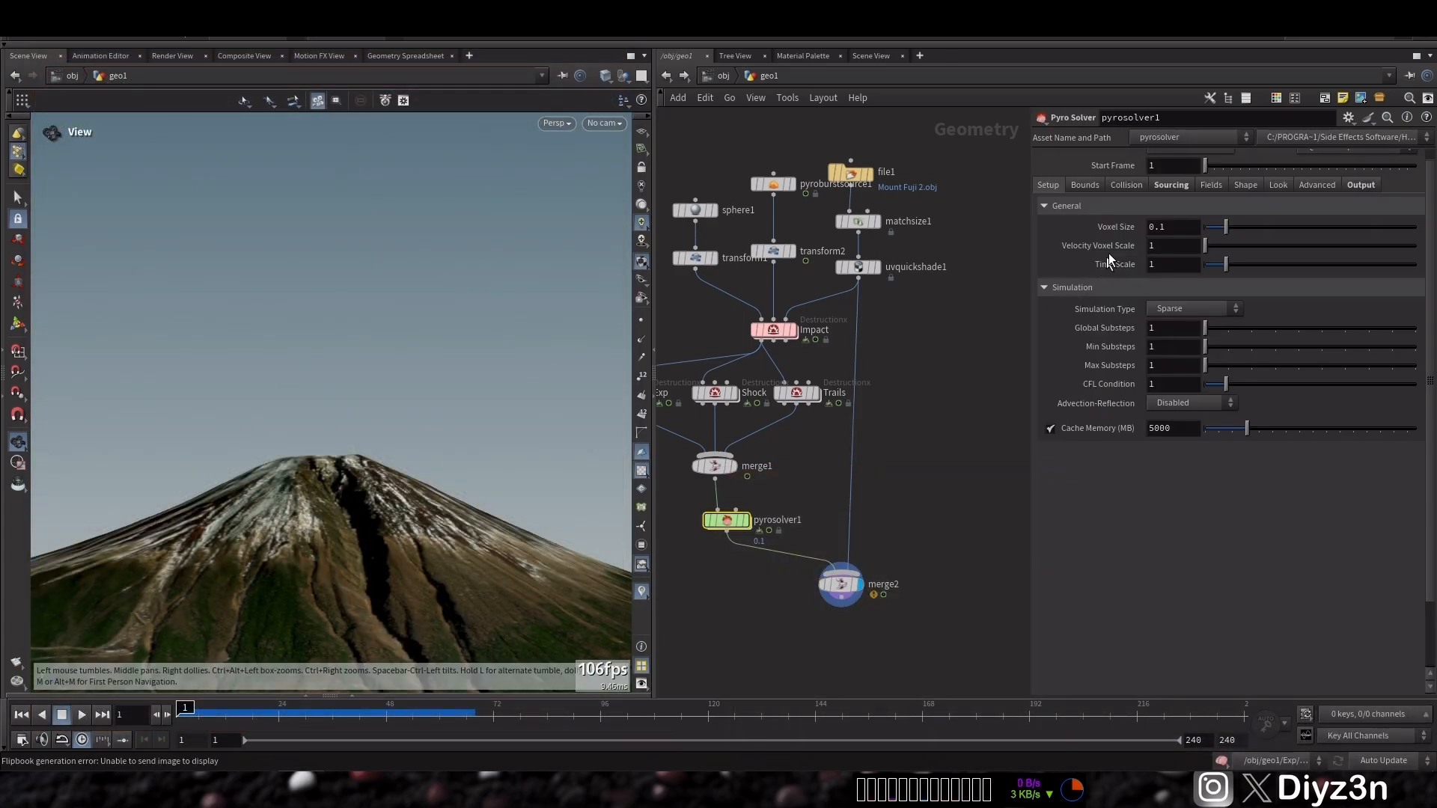
click(1178, 226)
text(.02)
key(Return)
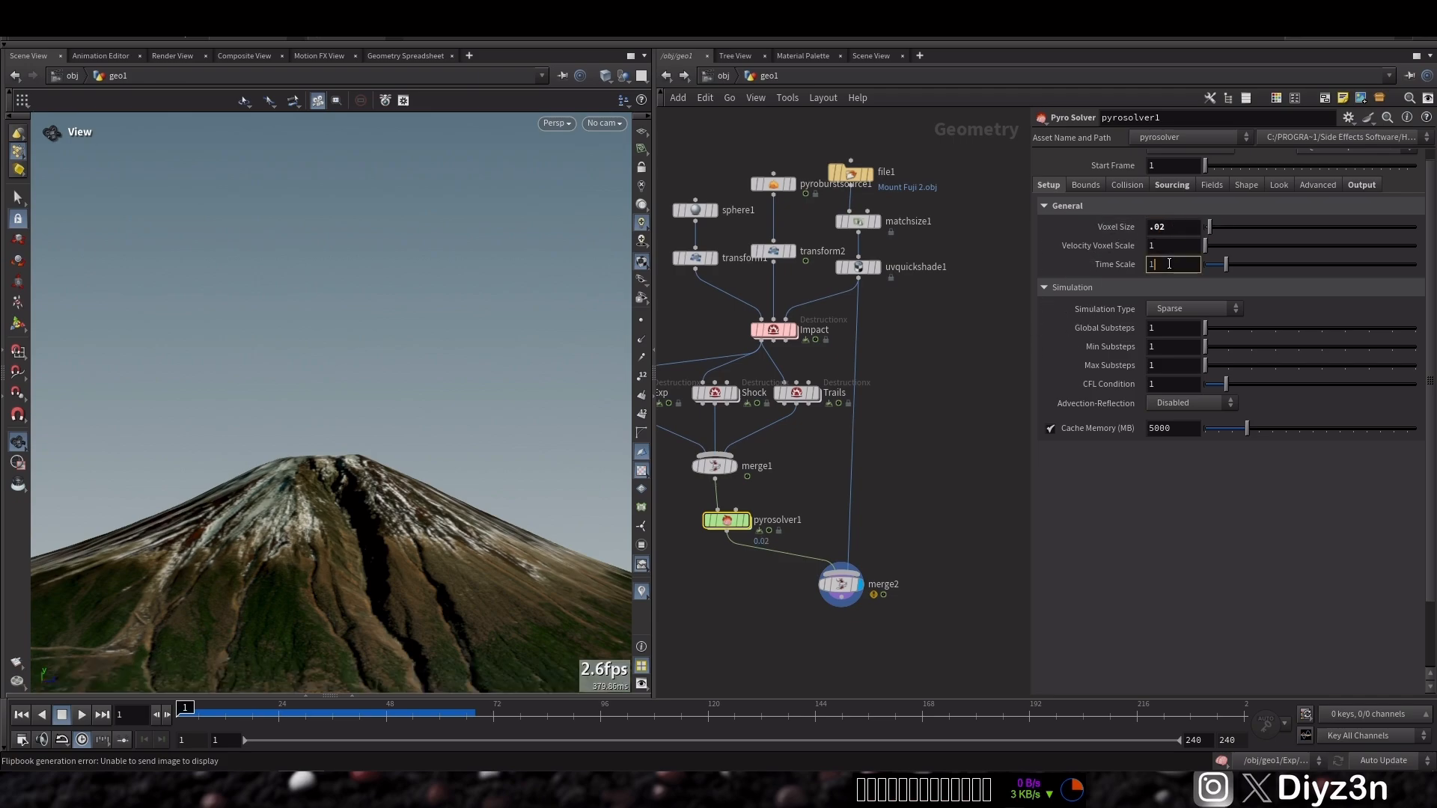
click(1169, 263)
text(.4)
key(Return)
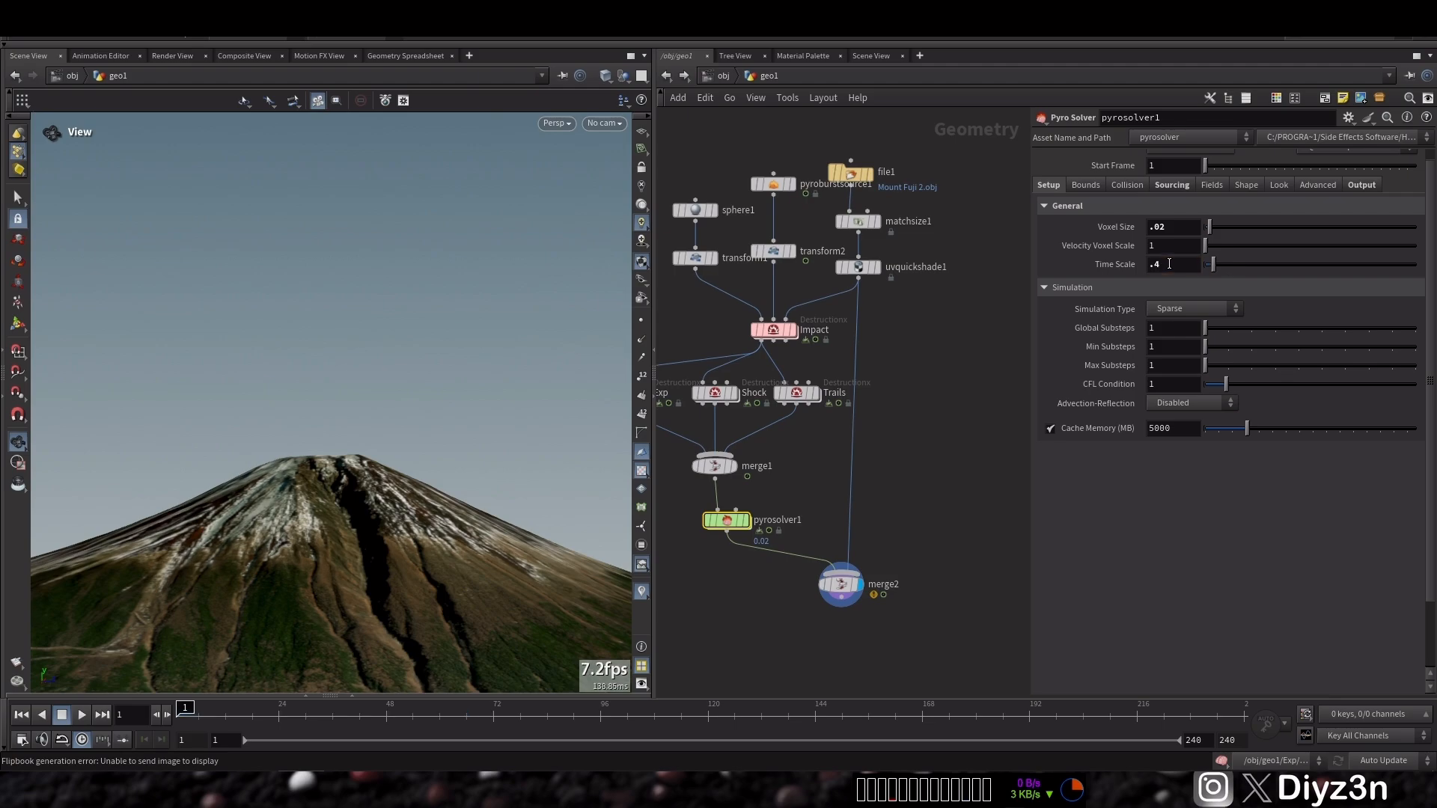
Enable Disturbance and Shredding in the Pyro Solver's shape settings
click(1172, 184)
scroll(1229, 673, down, 2)
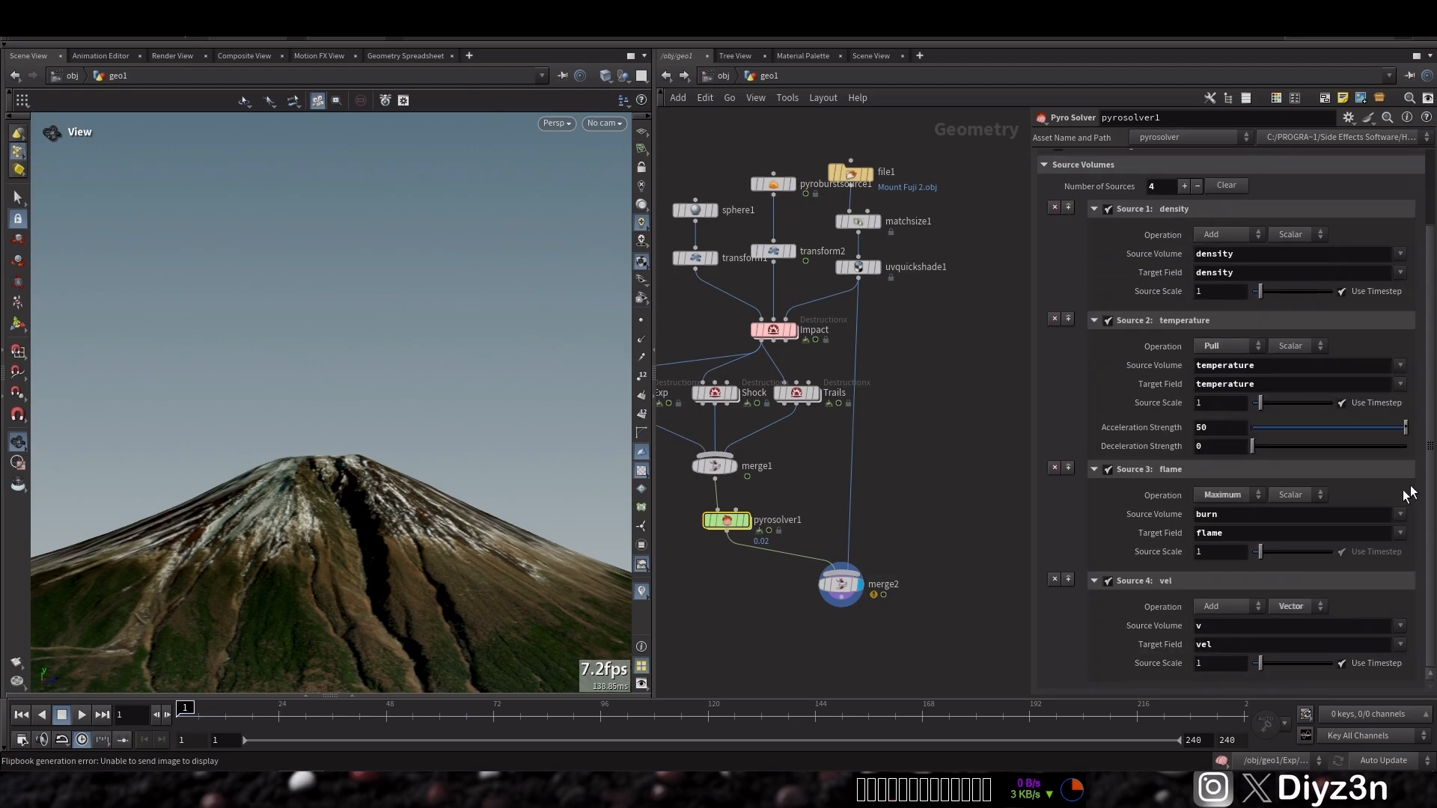
scroll(1396, 274, up, 2)
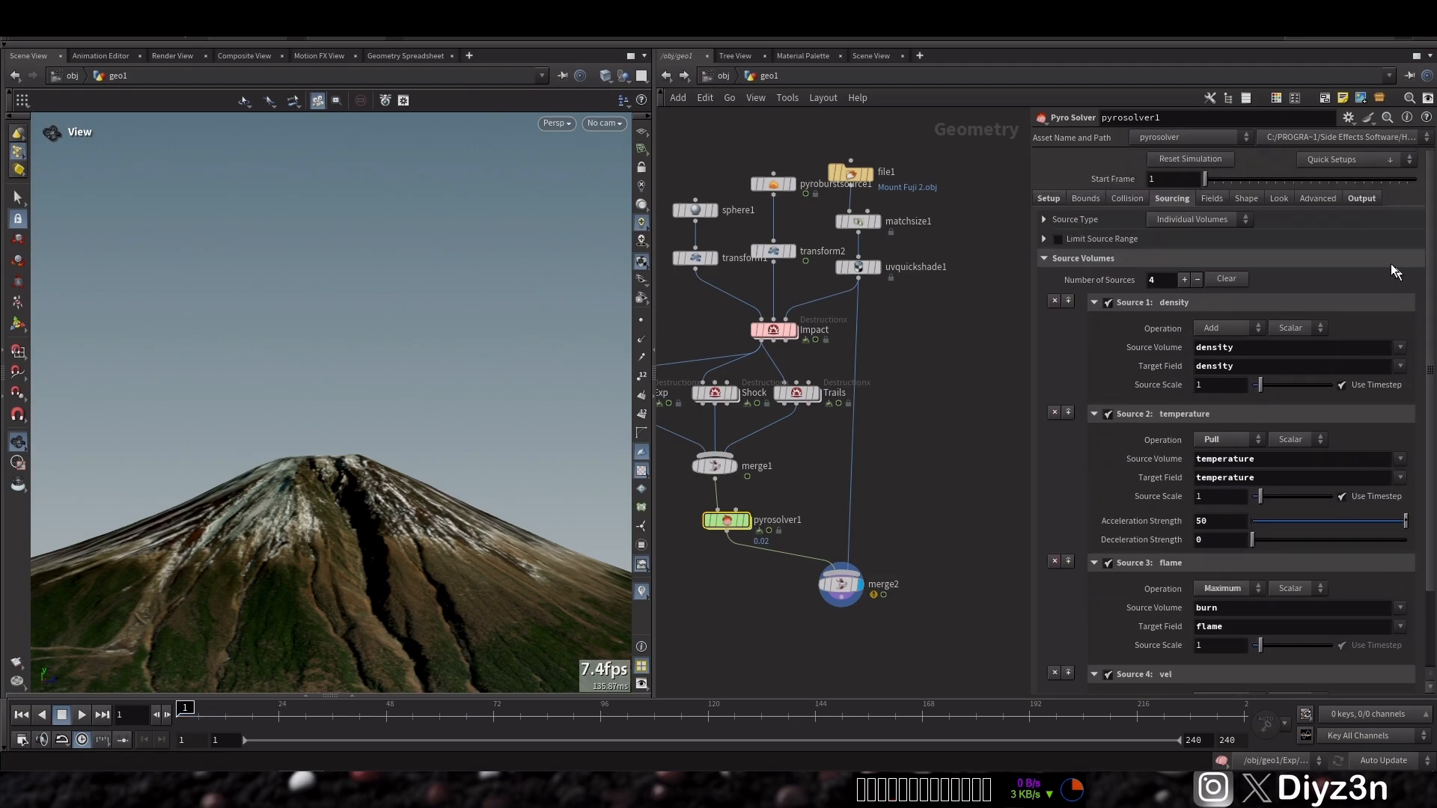
click(1246, 199)
key(Return)
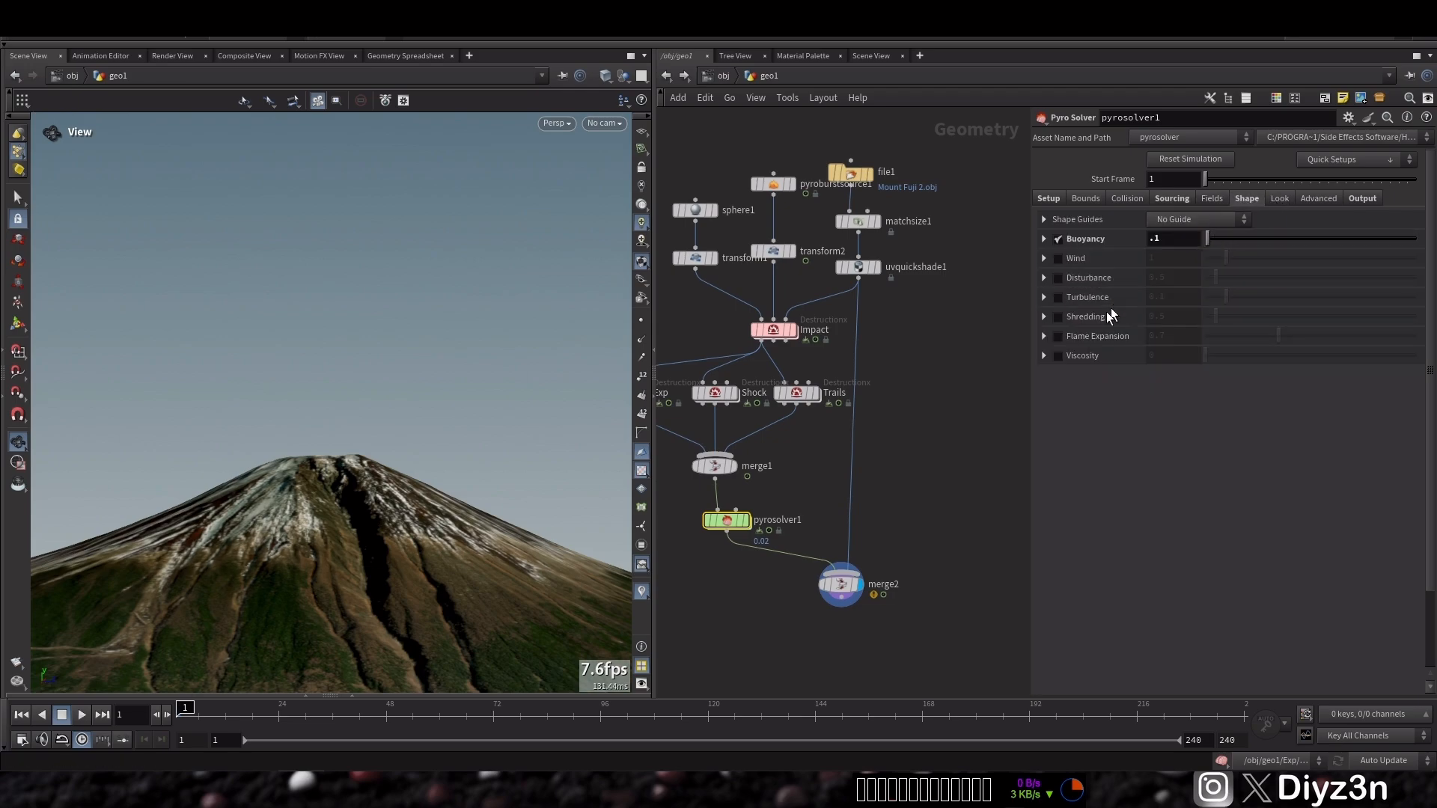
click(1058, 279)
click(1058, 317)
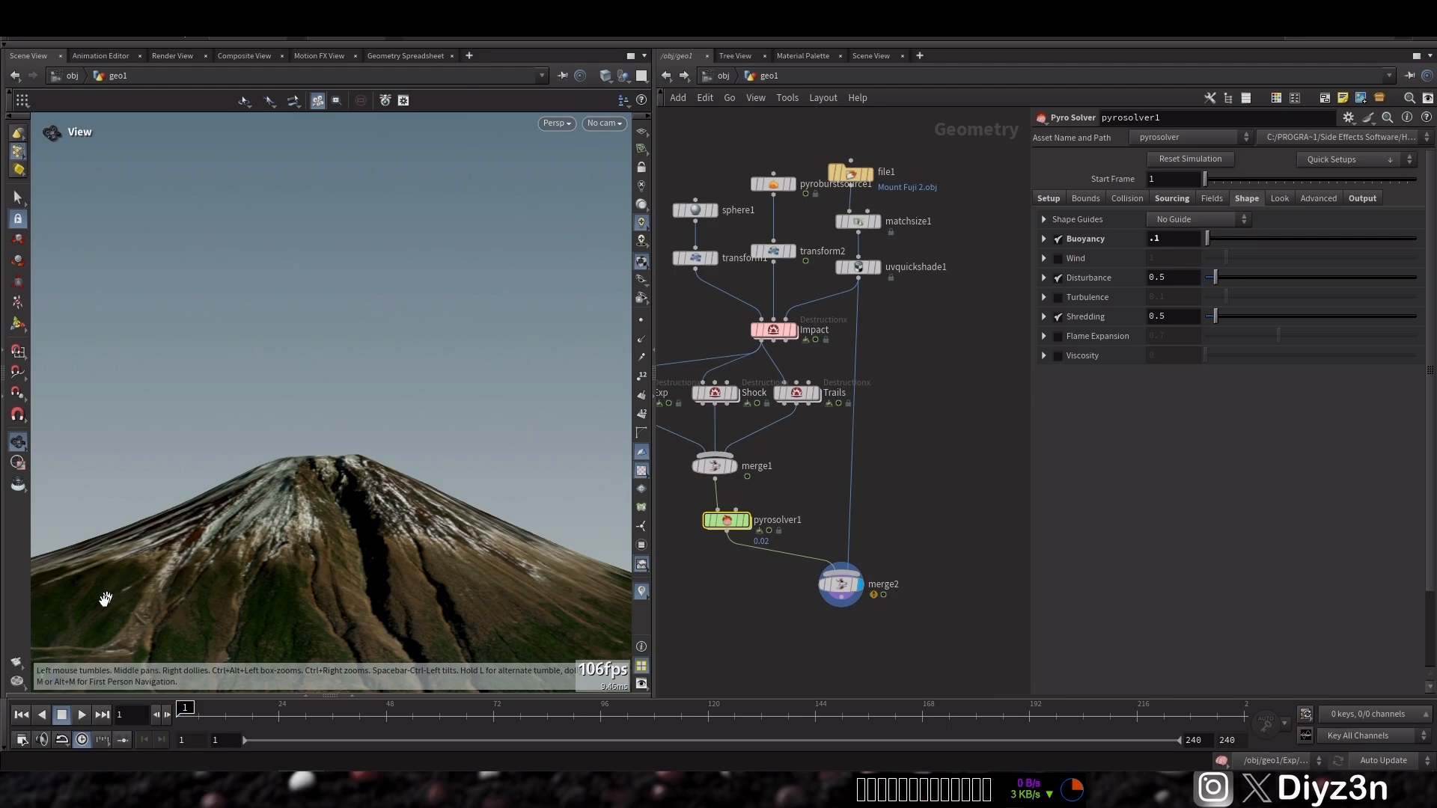
Render a flipbook of the simulation, then close the console and the flipbook viewer
click(16, 661)
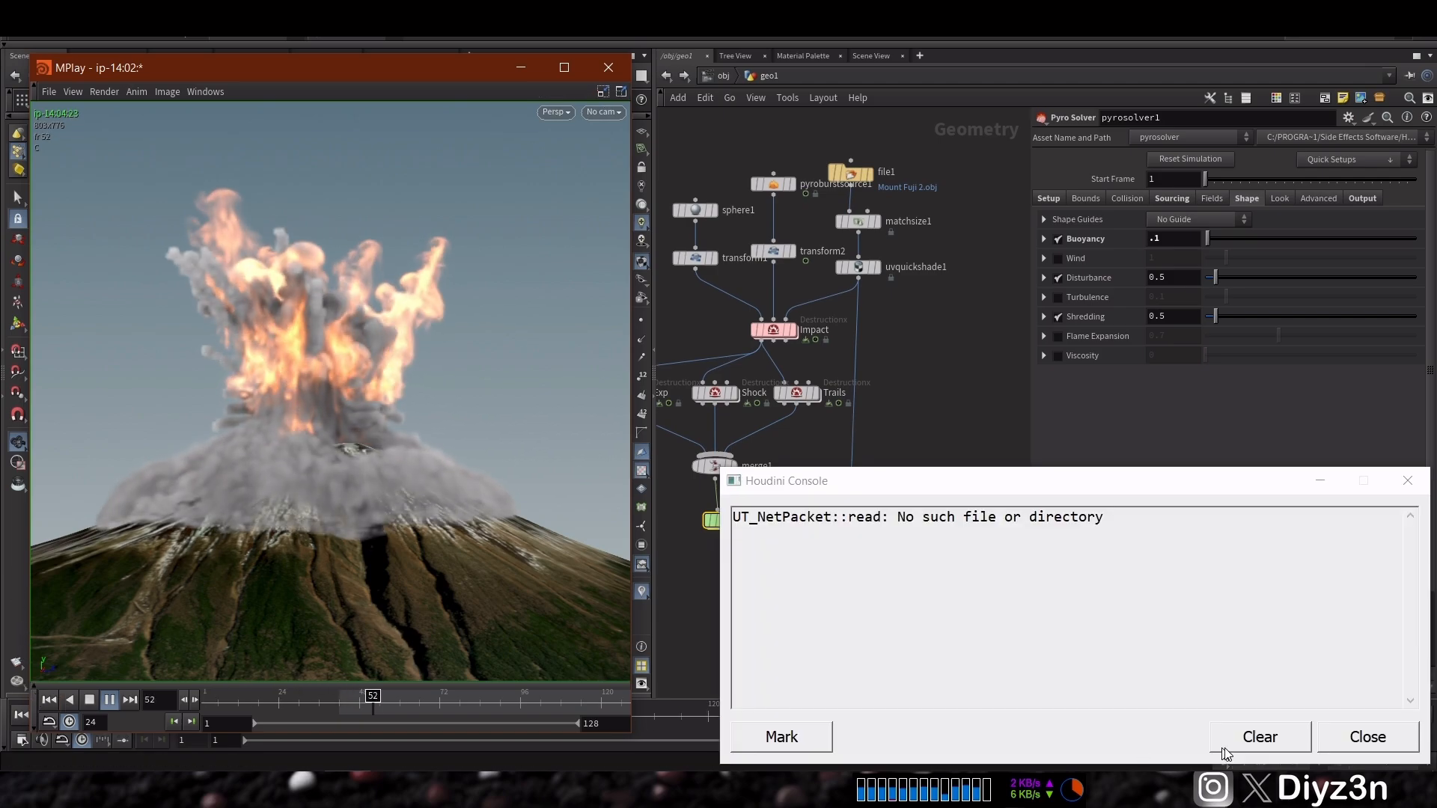
click(1366, 734)
click(49, 700)
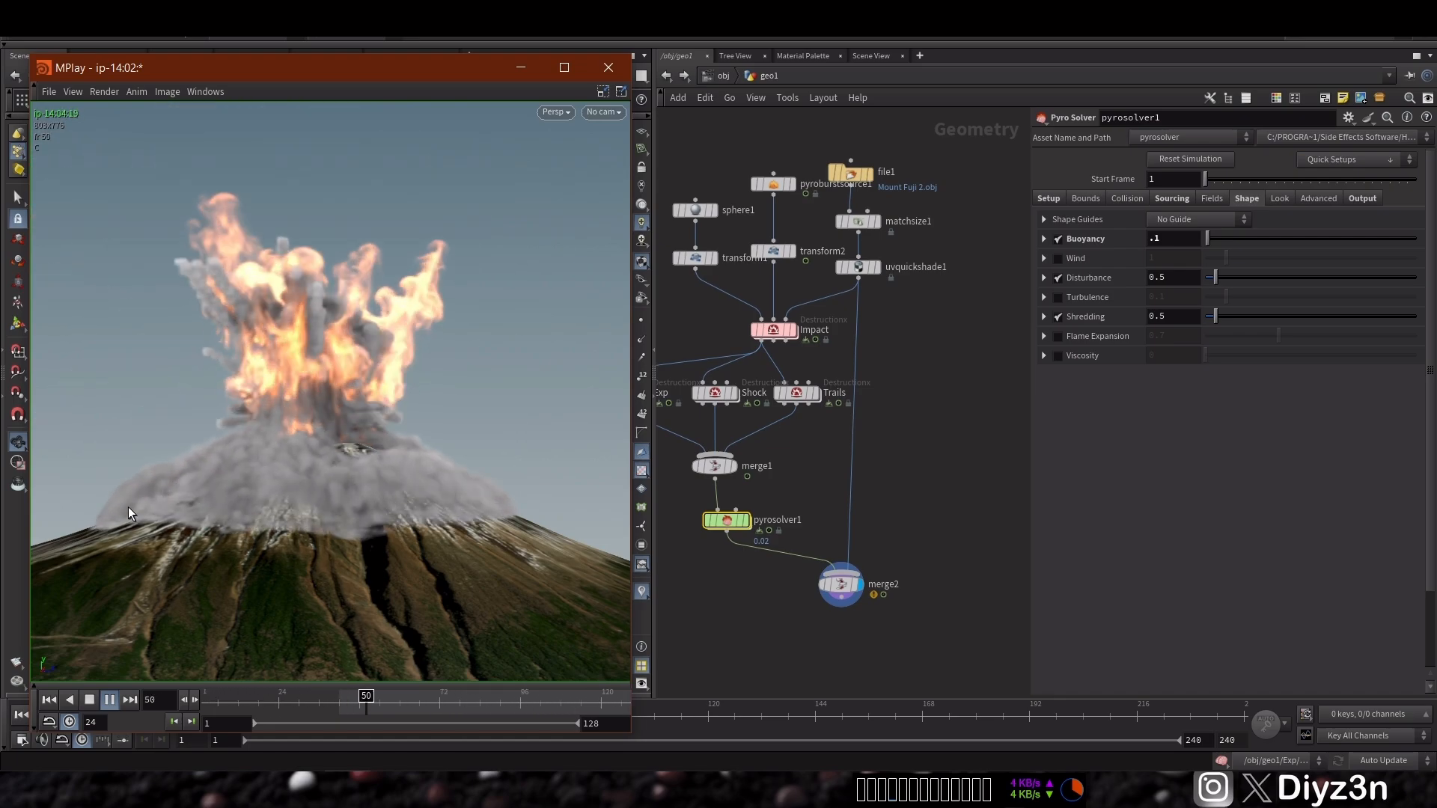
click(609, 67)
Inspect the Shock node's shockwave Force and Shape settings
middle_drag(801, 463, 891, 459)
drag(790, 399, 792, 401)
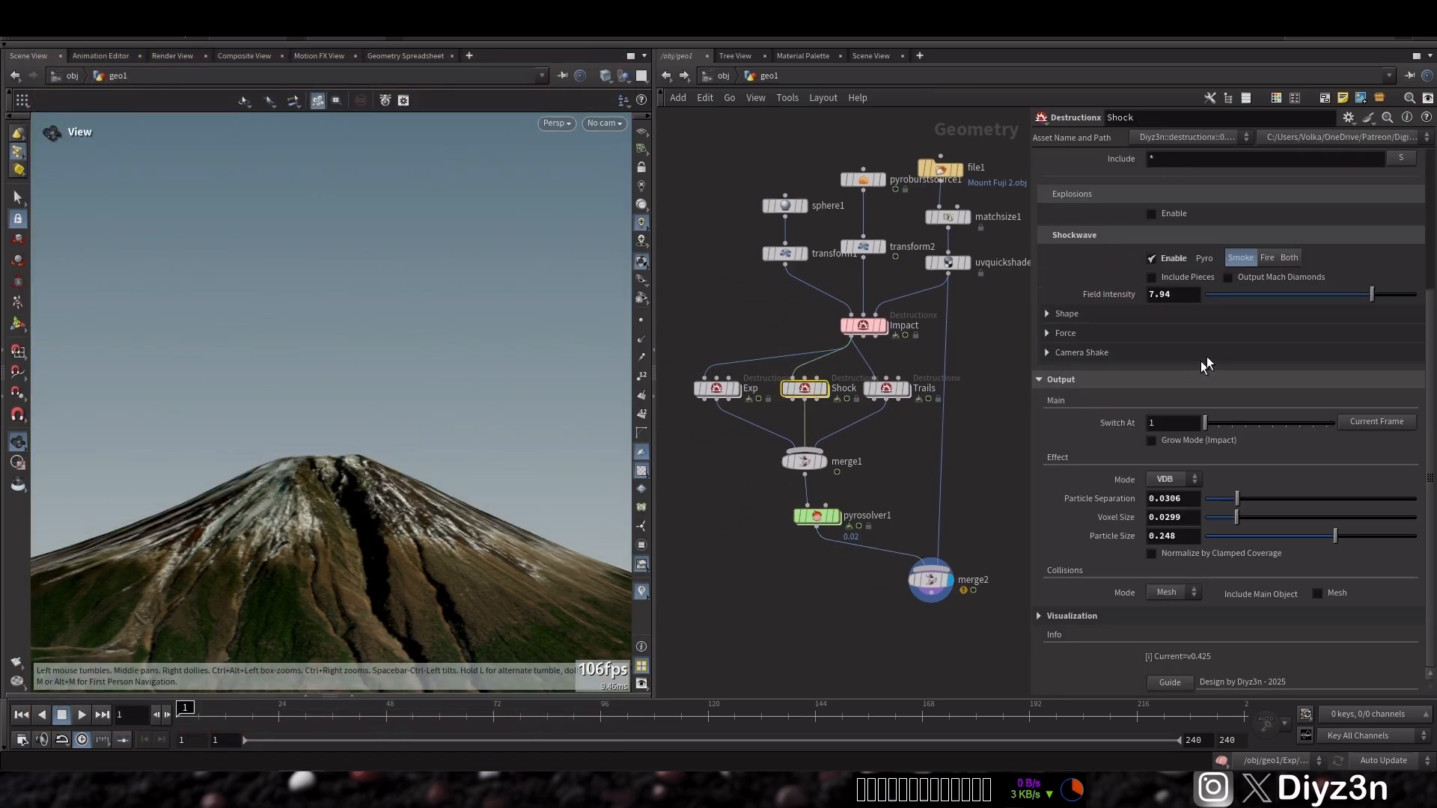
click(1054, 380)
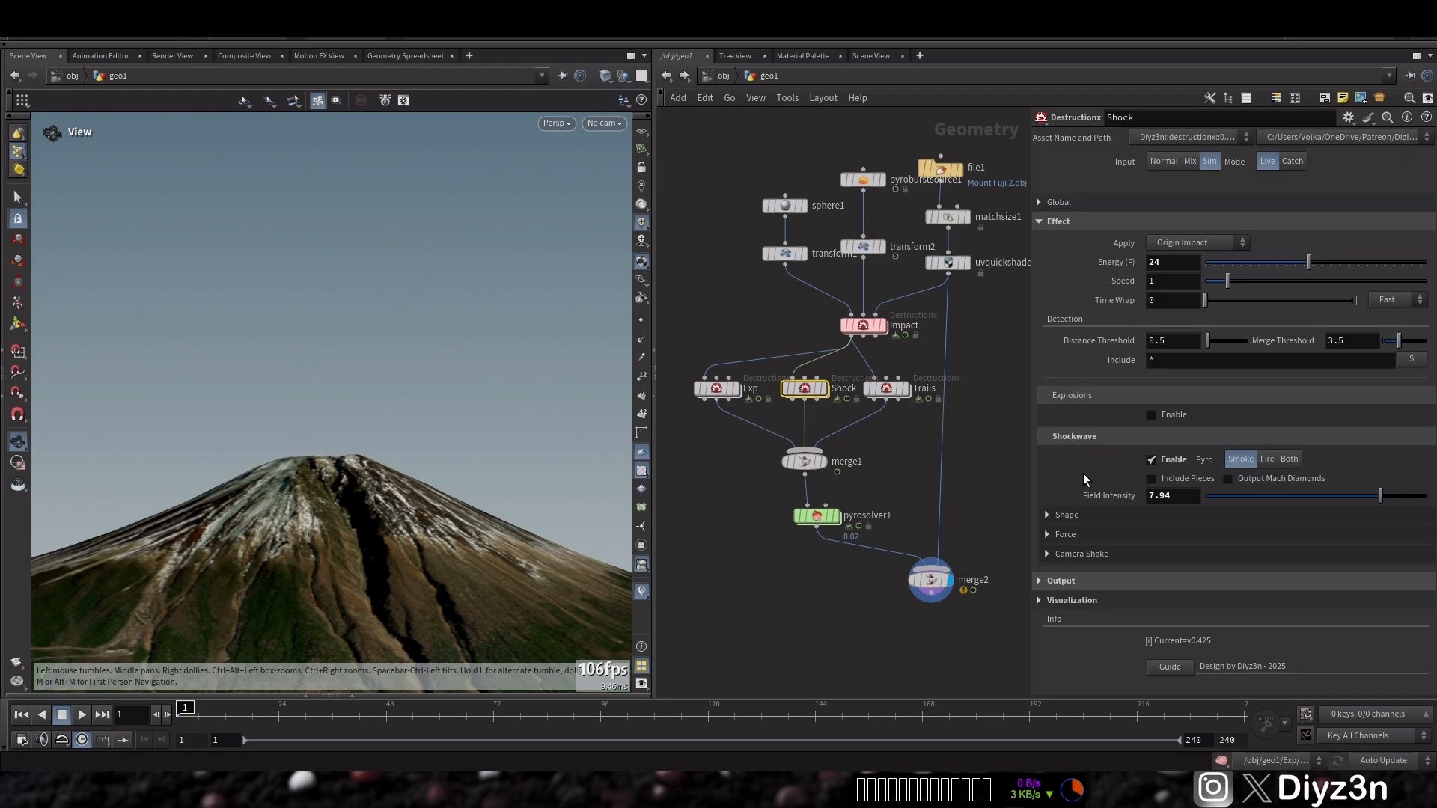
click(1076, 532)
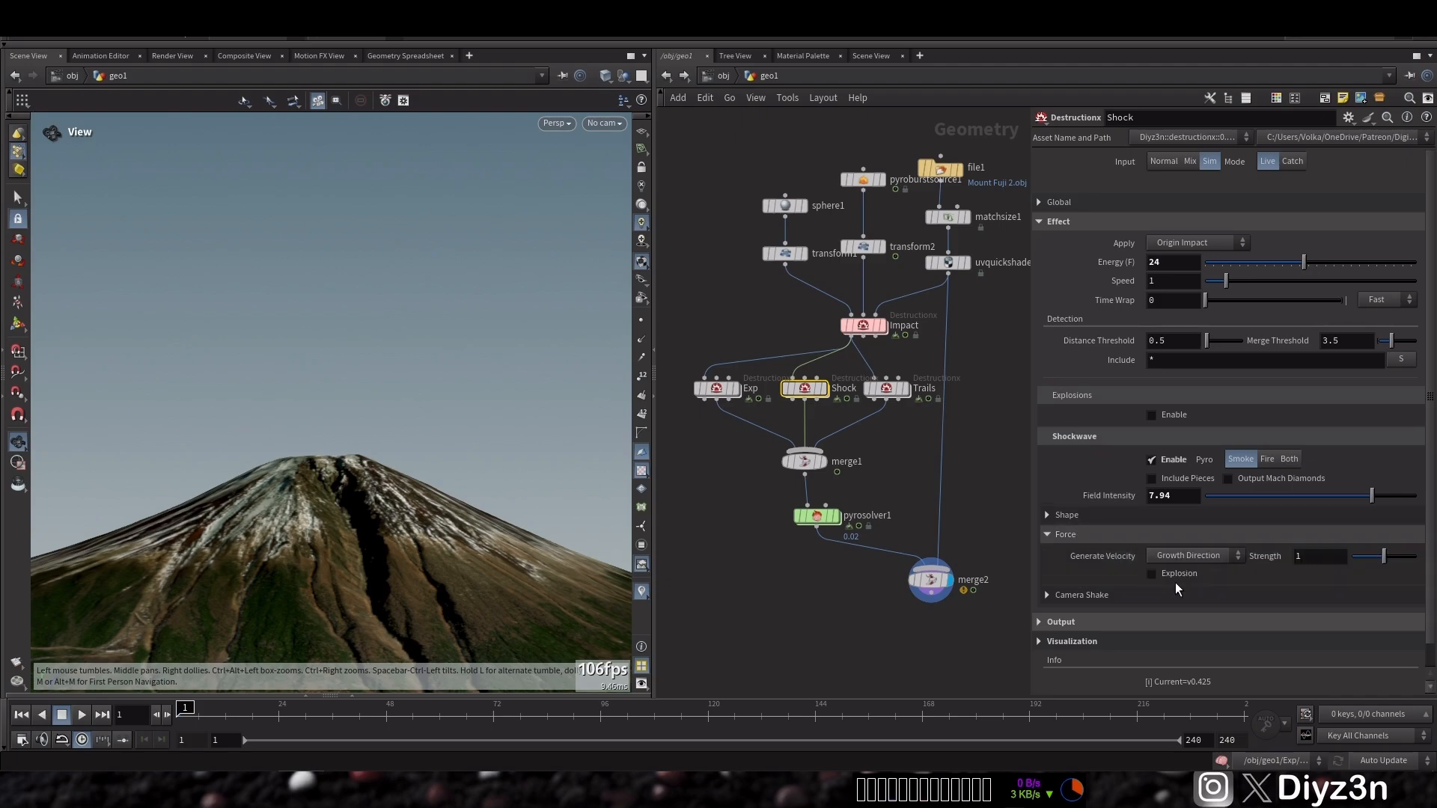
click(1079, 538)
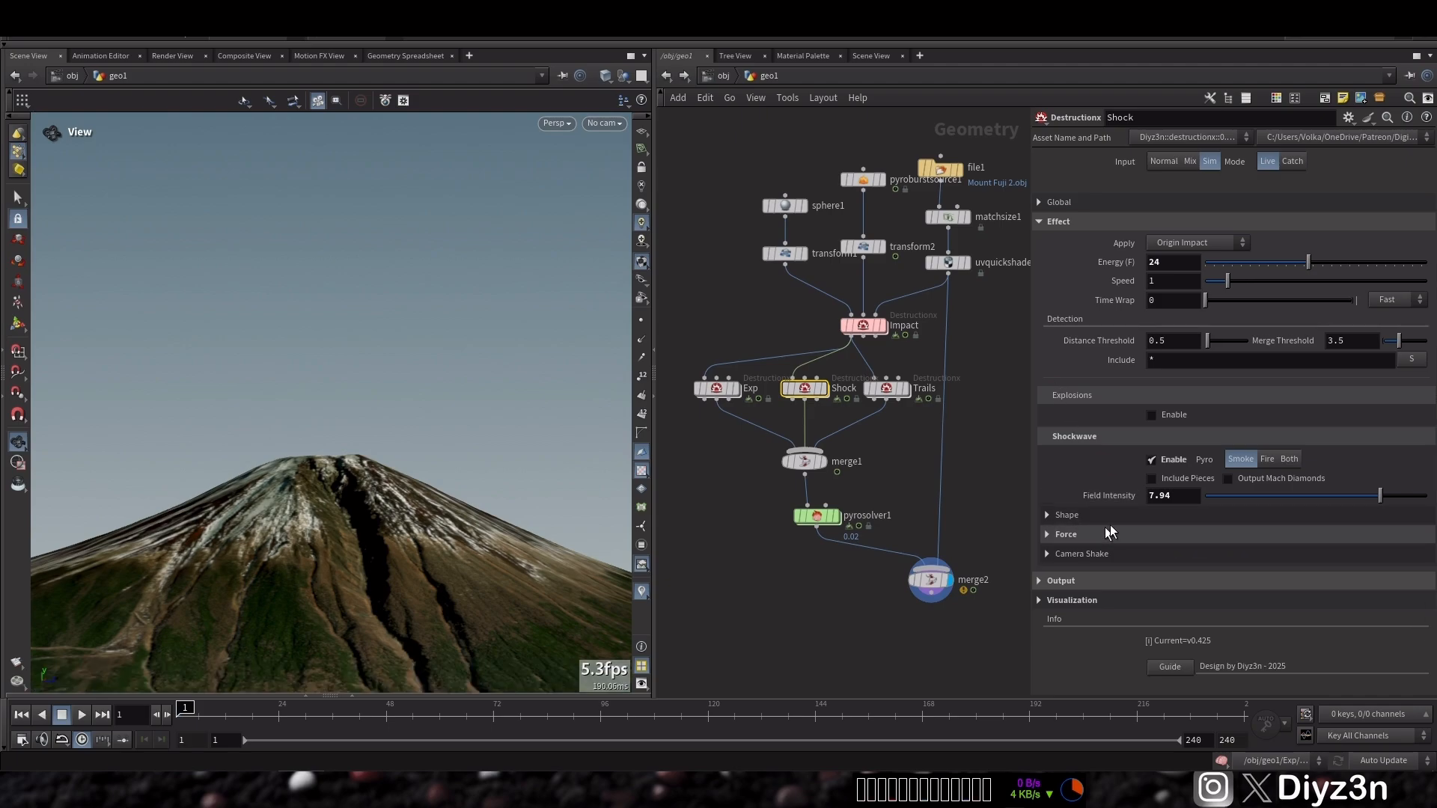
click(1107, 536)
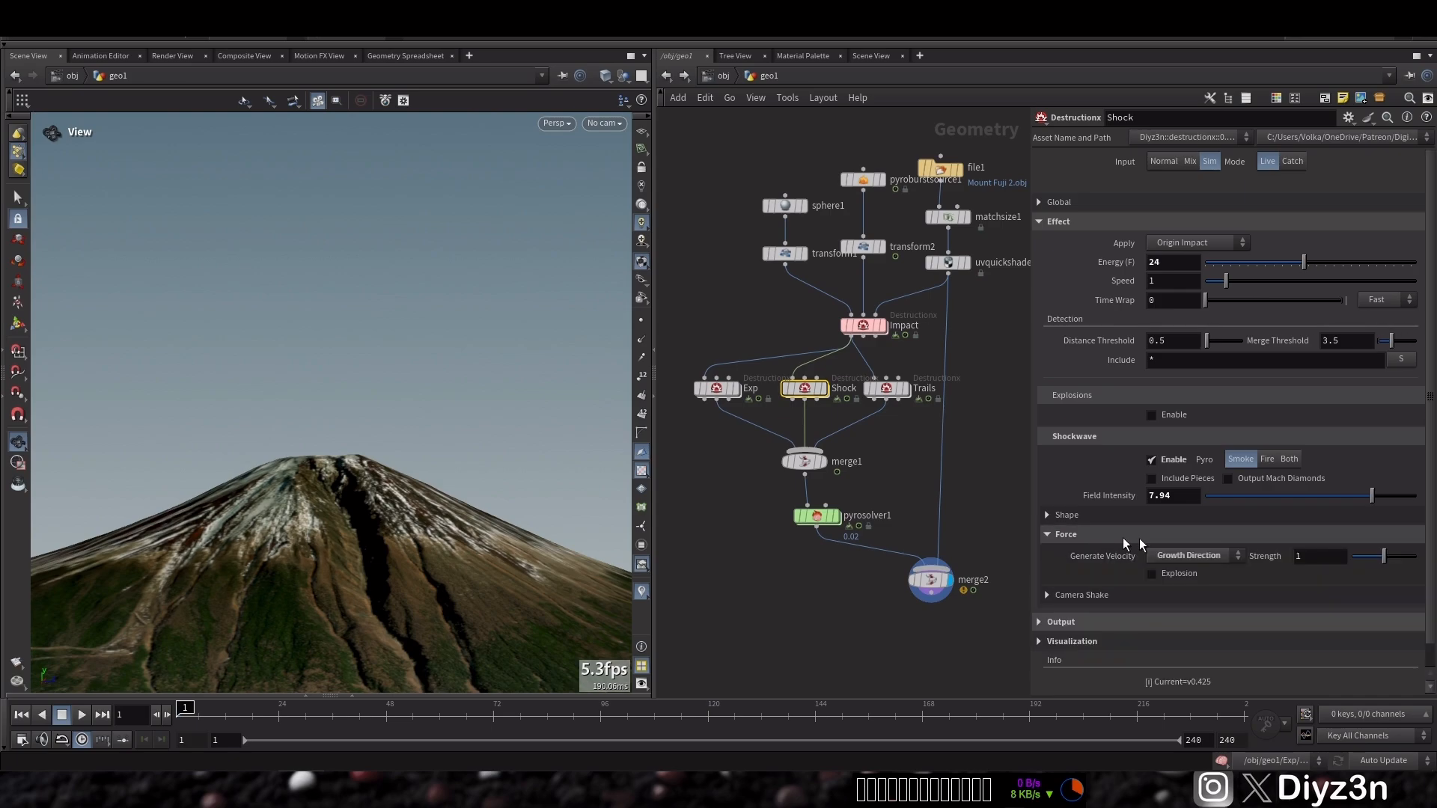
click(1078, 534)
click(1080, 517)
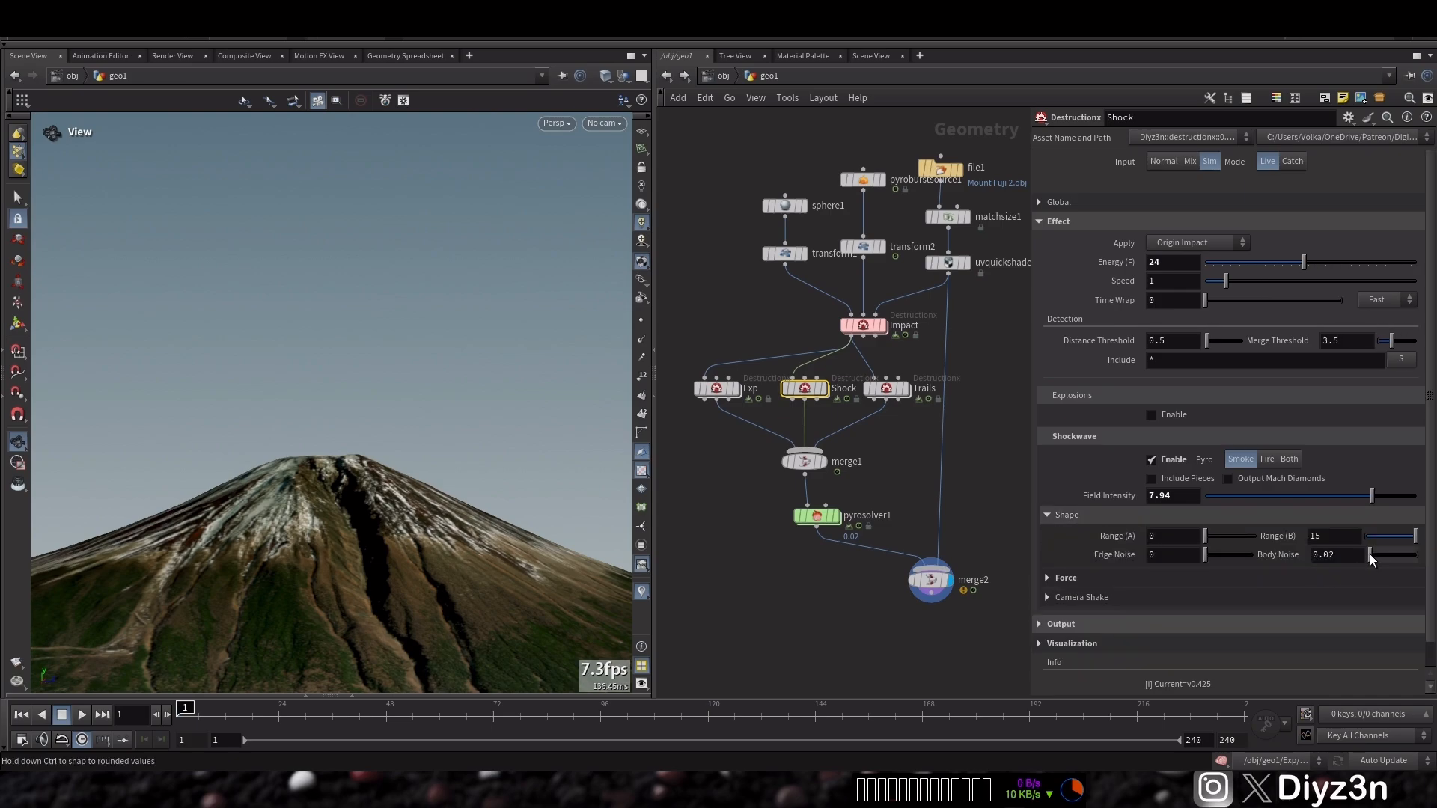
drag(1371, 553, 1374, 555)
drag(1206, 558, 1207, 559)
Set the Shock effect's speed to 1.5
double_click(1170, 274)
text(.)
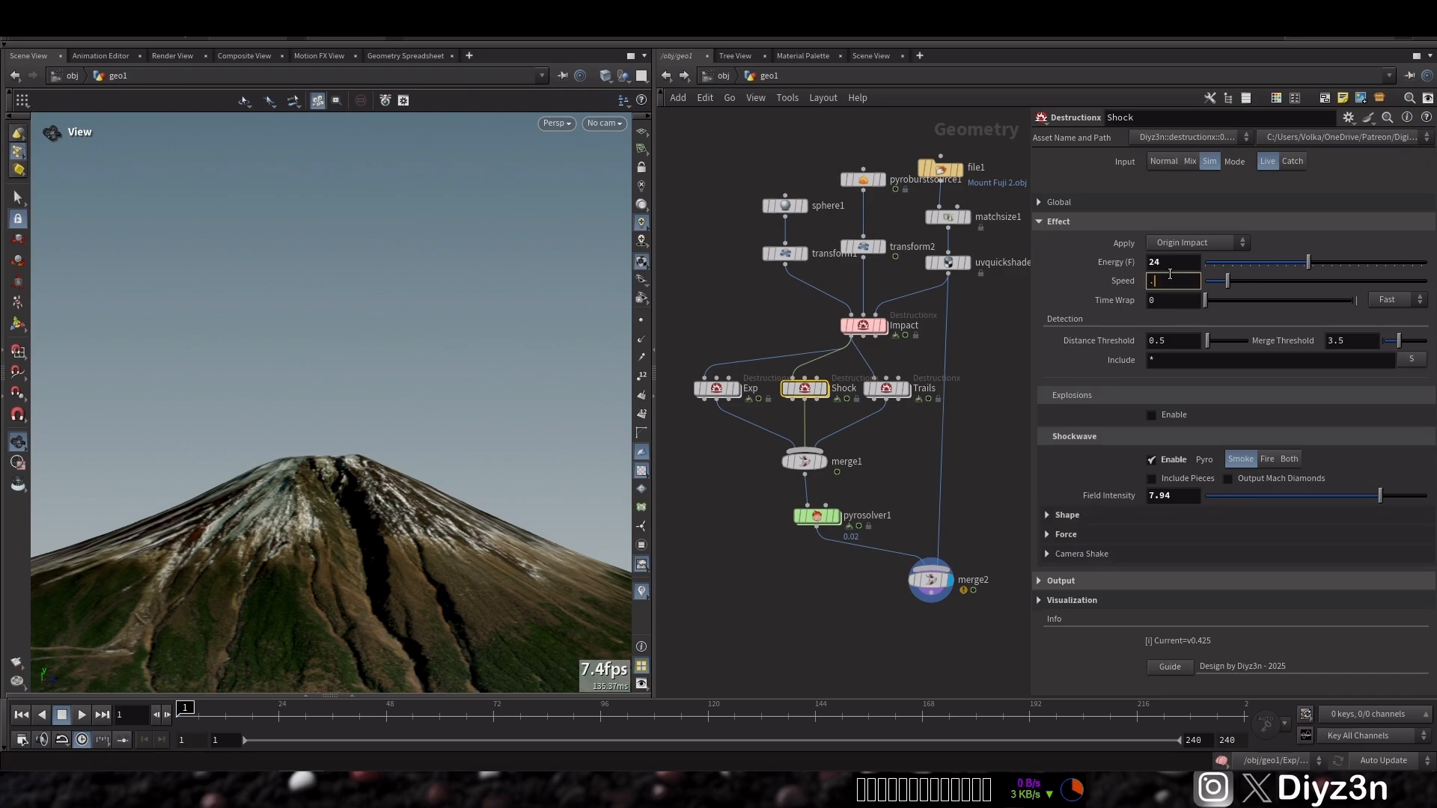
text(5)
key(Return)
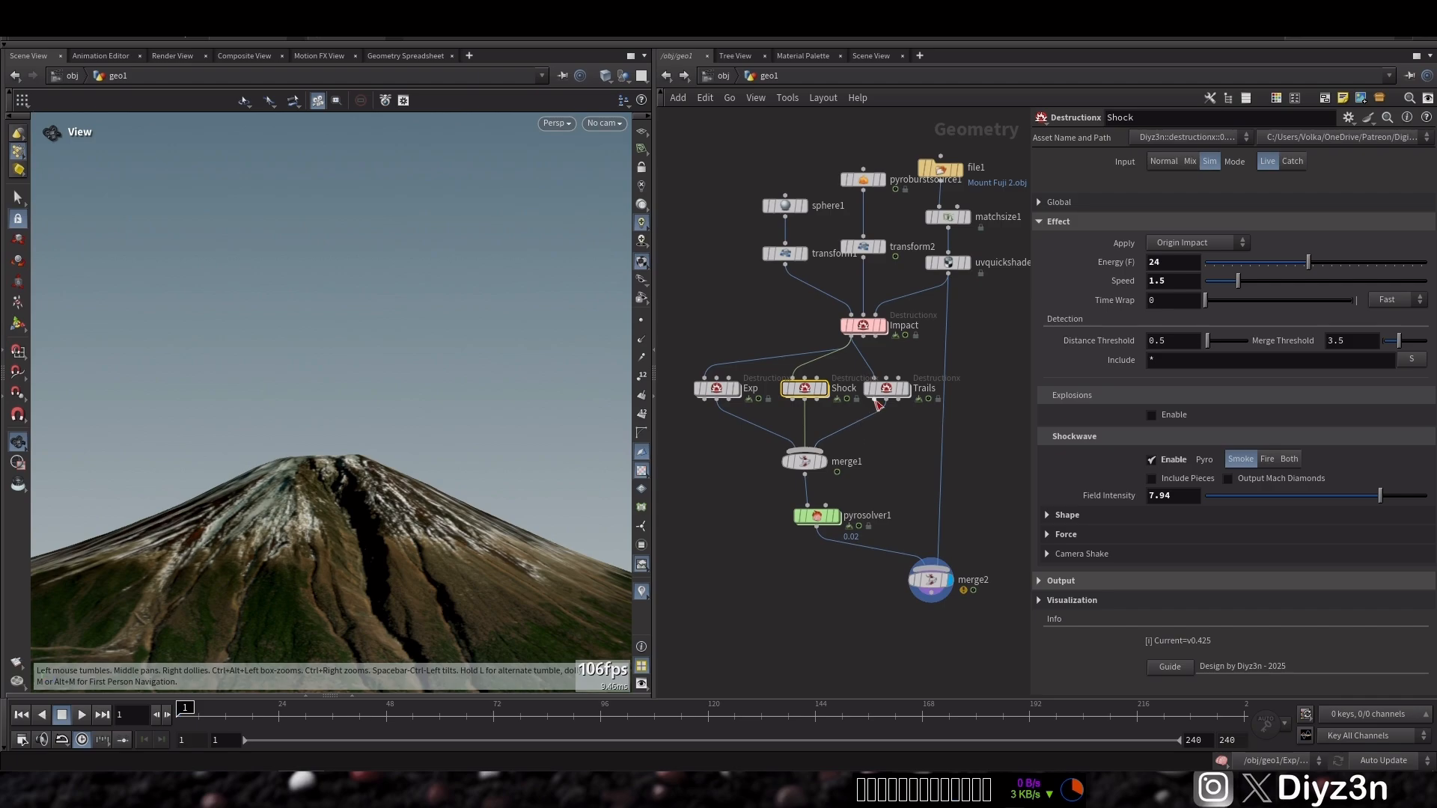
Display the Exp node and play the simulation briefly
click(738, 388)
click(80, 720)
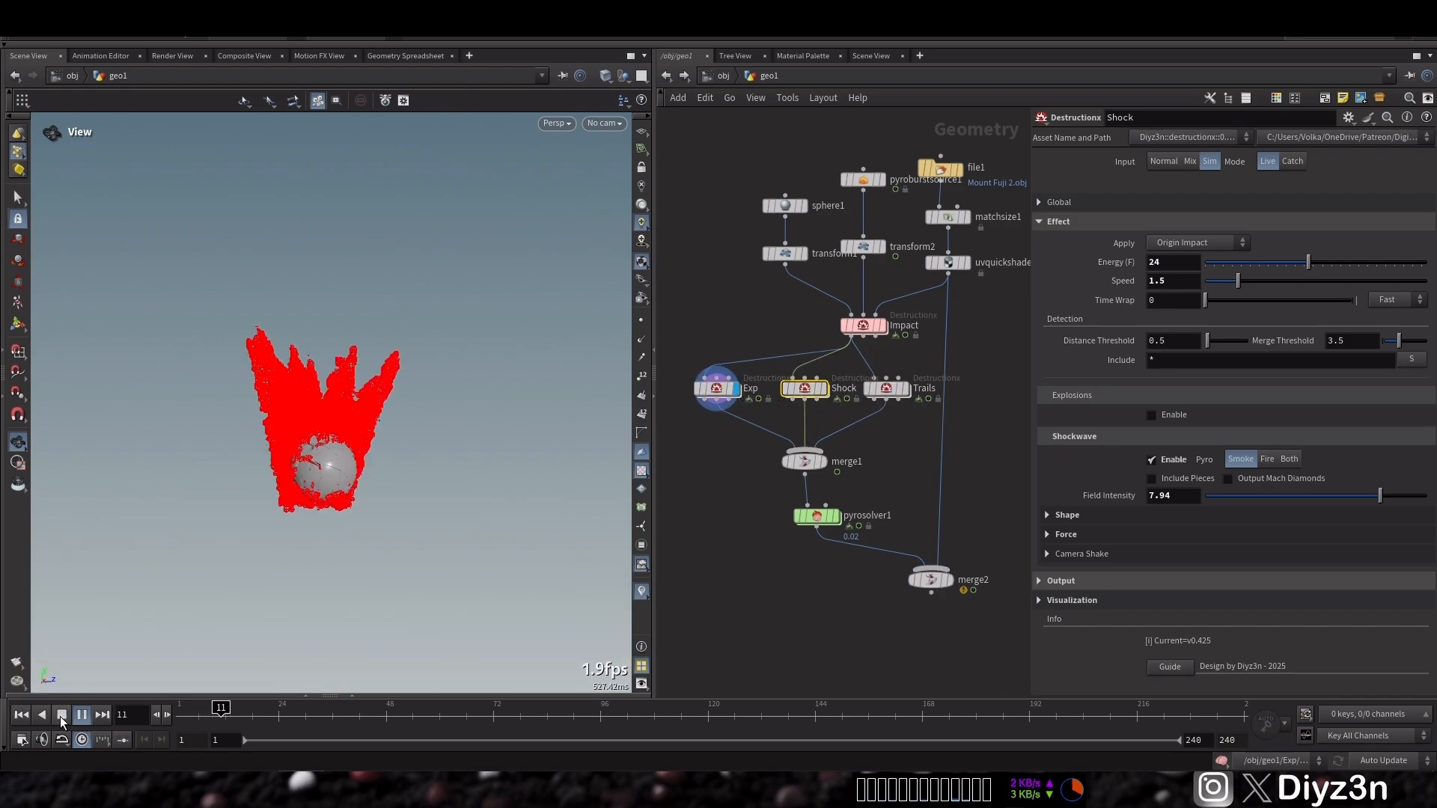
click(60, 716)
Set the Exp node's explosion size to 0.6
click(711, 387)
middle_drag(1190, 438, 1216, 437)
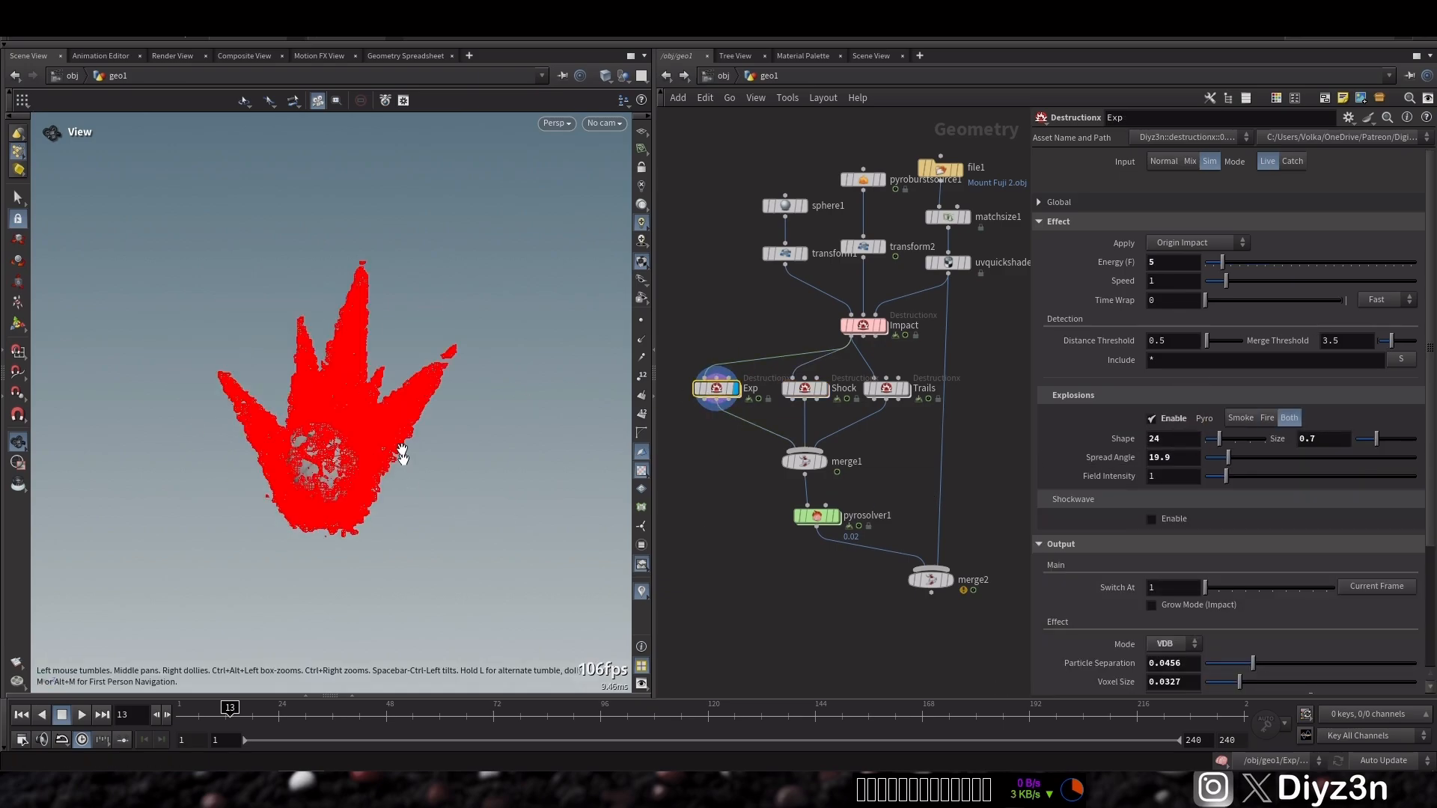
double_click(1332, 443)
text(.6)
key(Return)
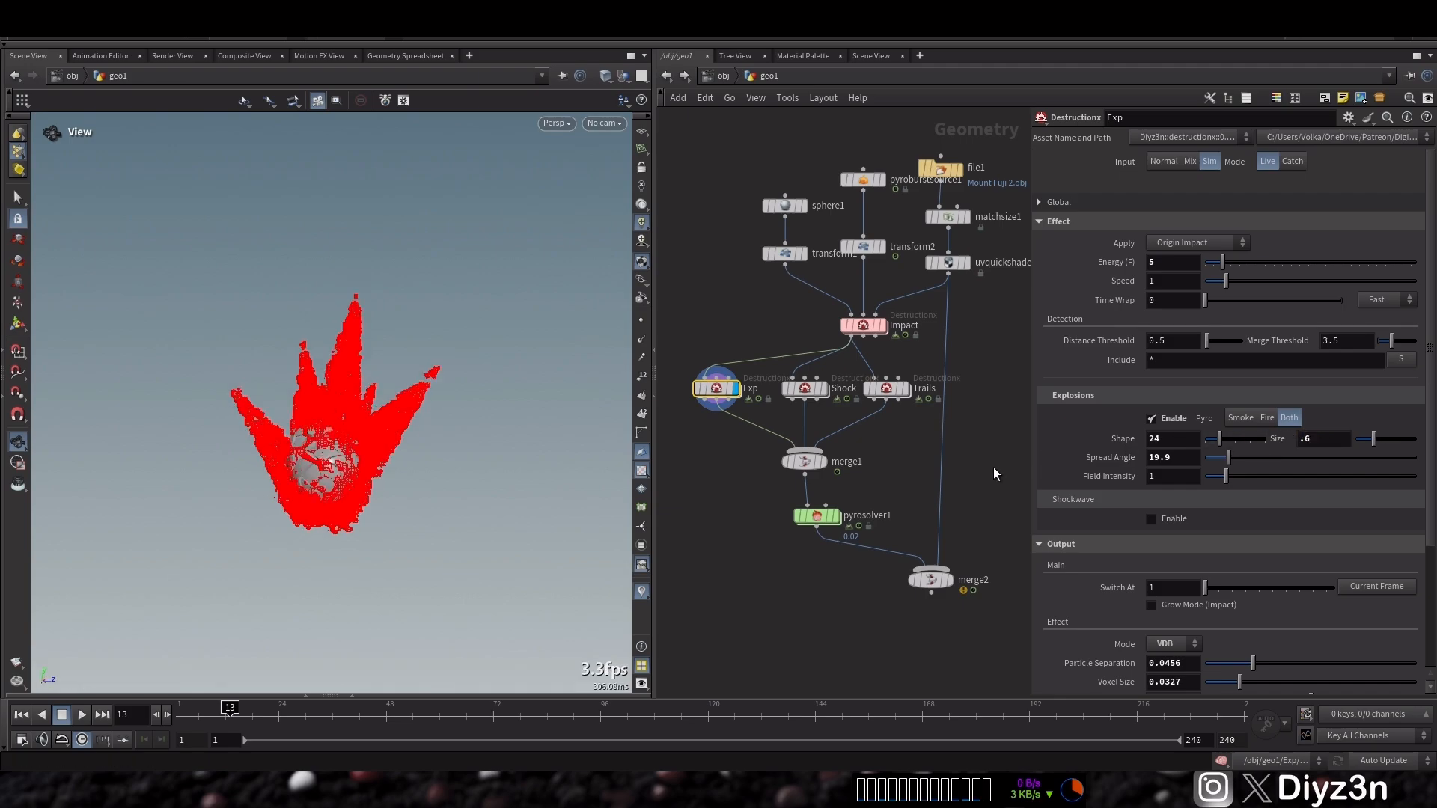
Set the Pyro Solver's density dissipation to 0.05 and enable density Emit From Flame
click(815, 515)
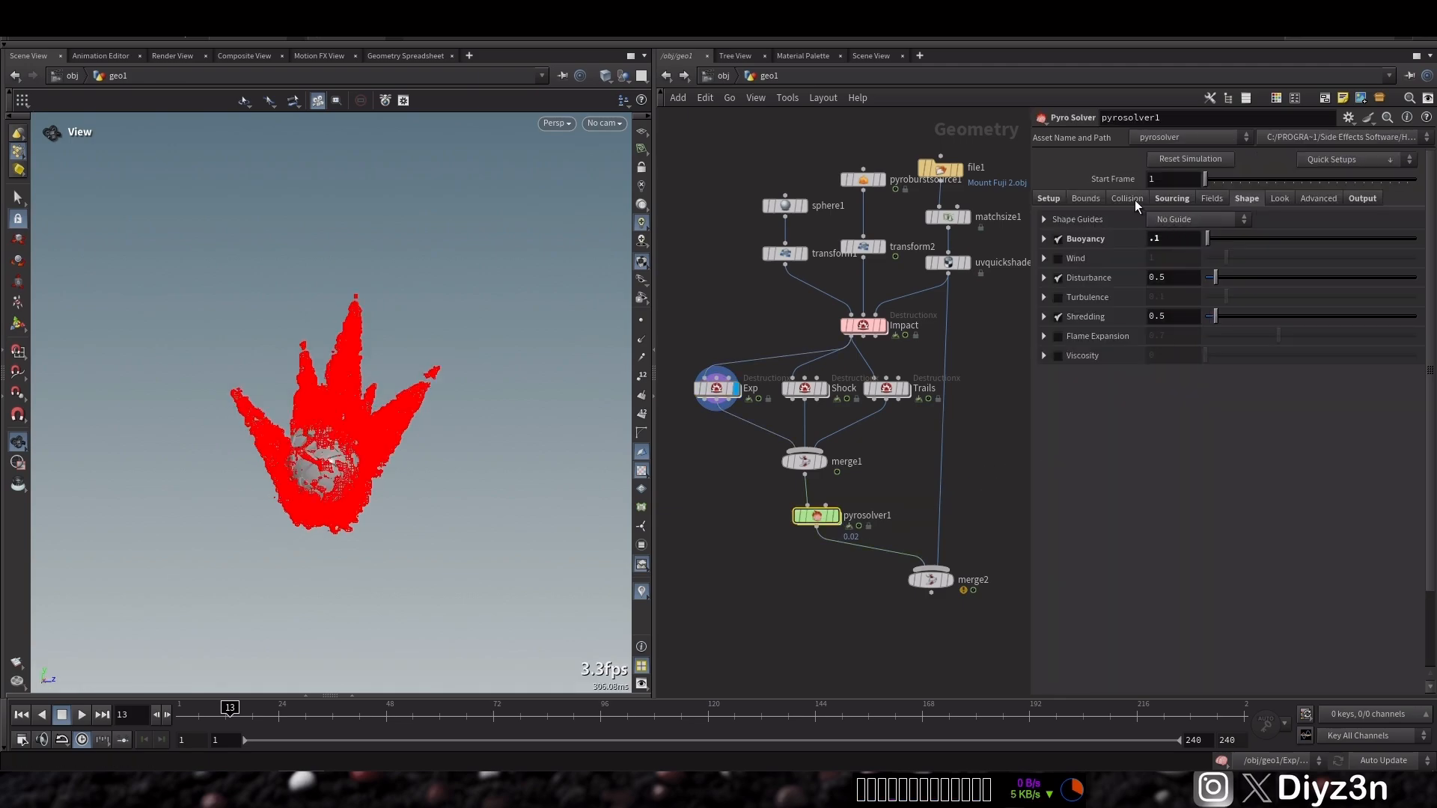
double_click(1169, 240)
click(1129, 200)
click(1091, 200)
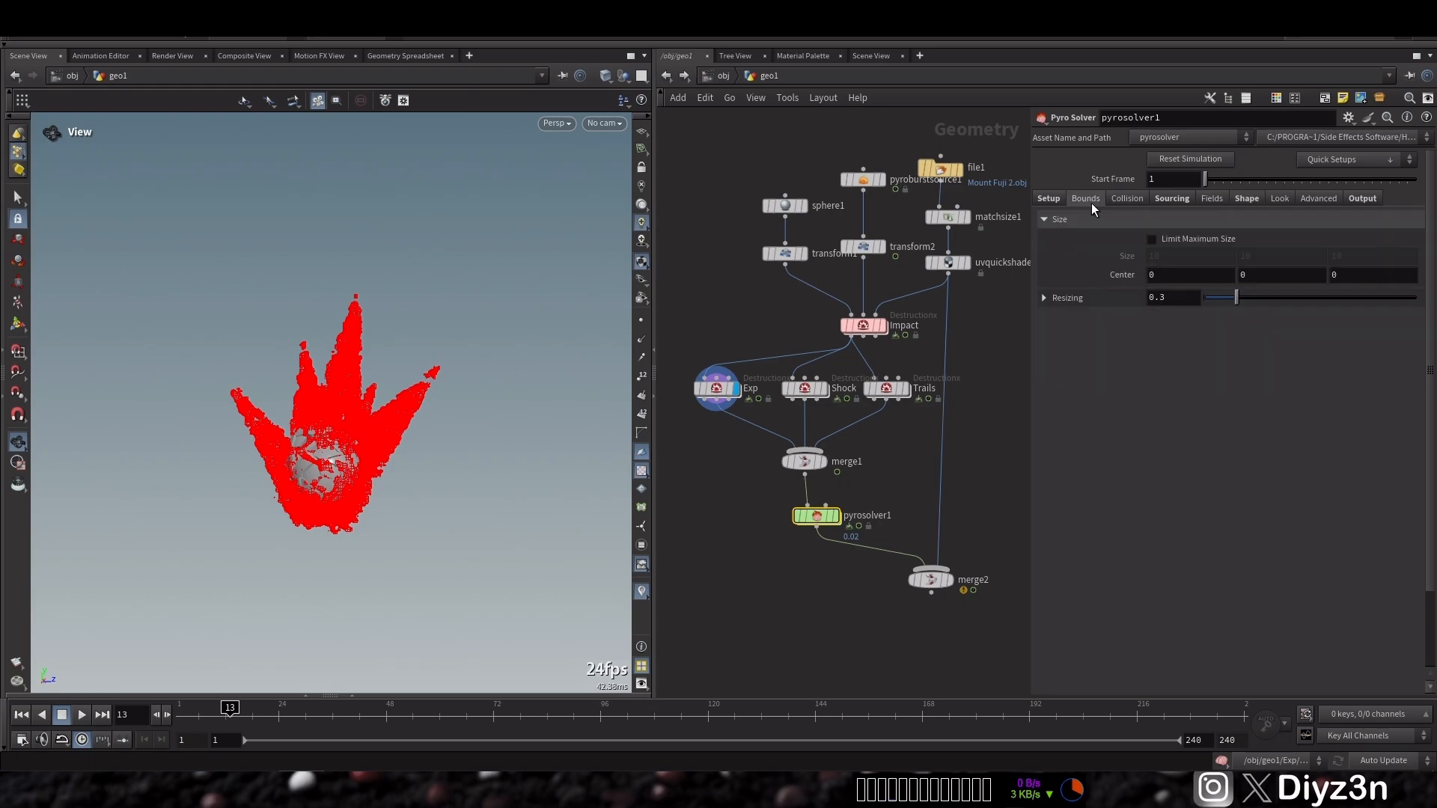
click(1054, 199)
click(1174, 200)
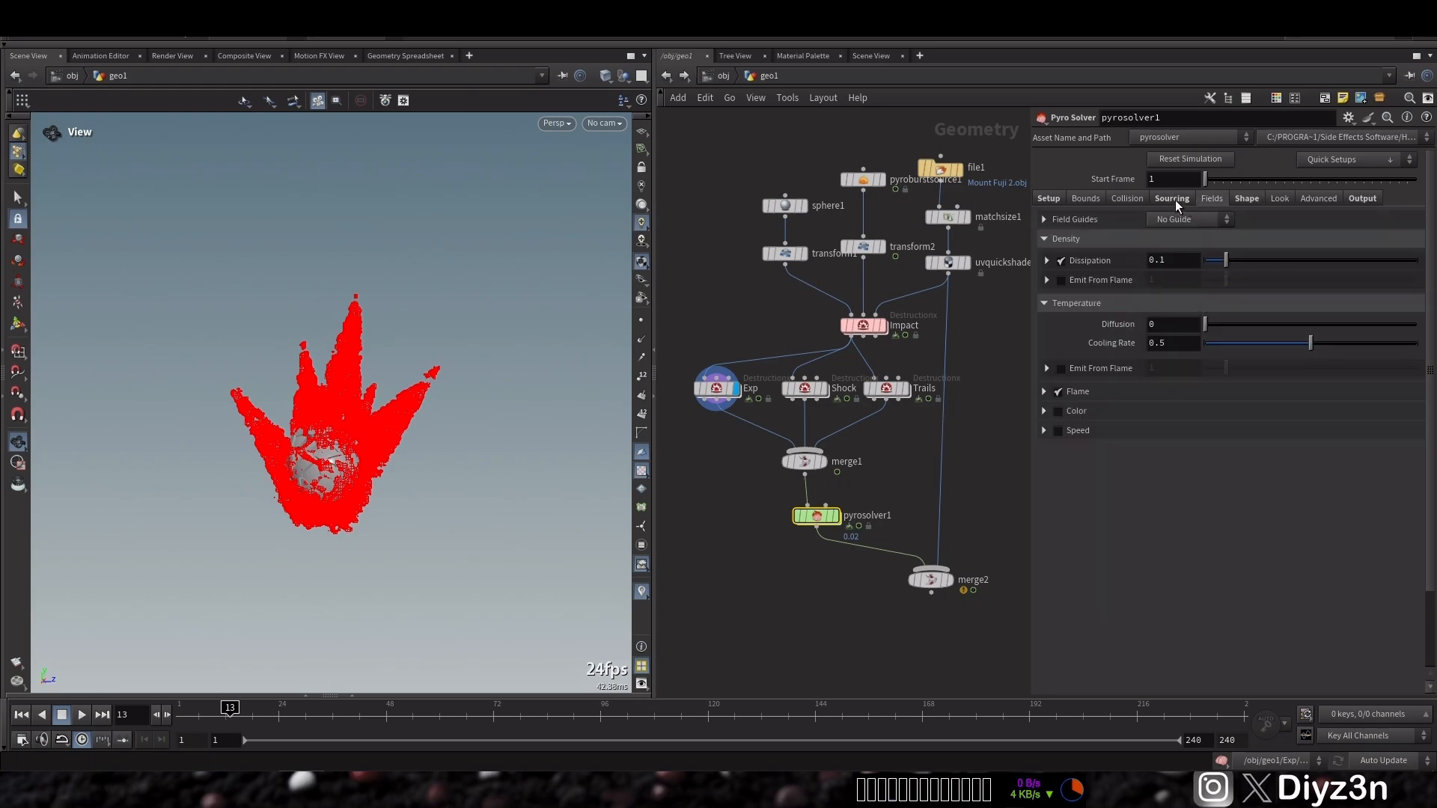
click(1170, 259)
text(.05)
key(Return)
click(1059, 281)
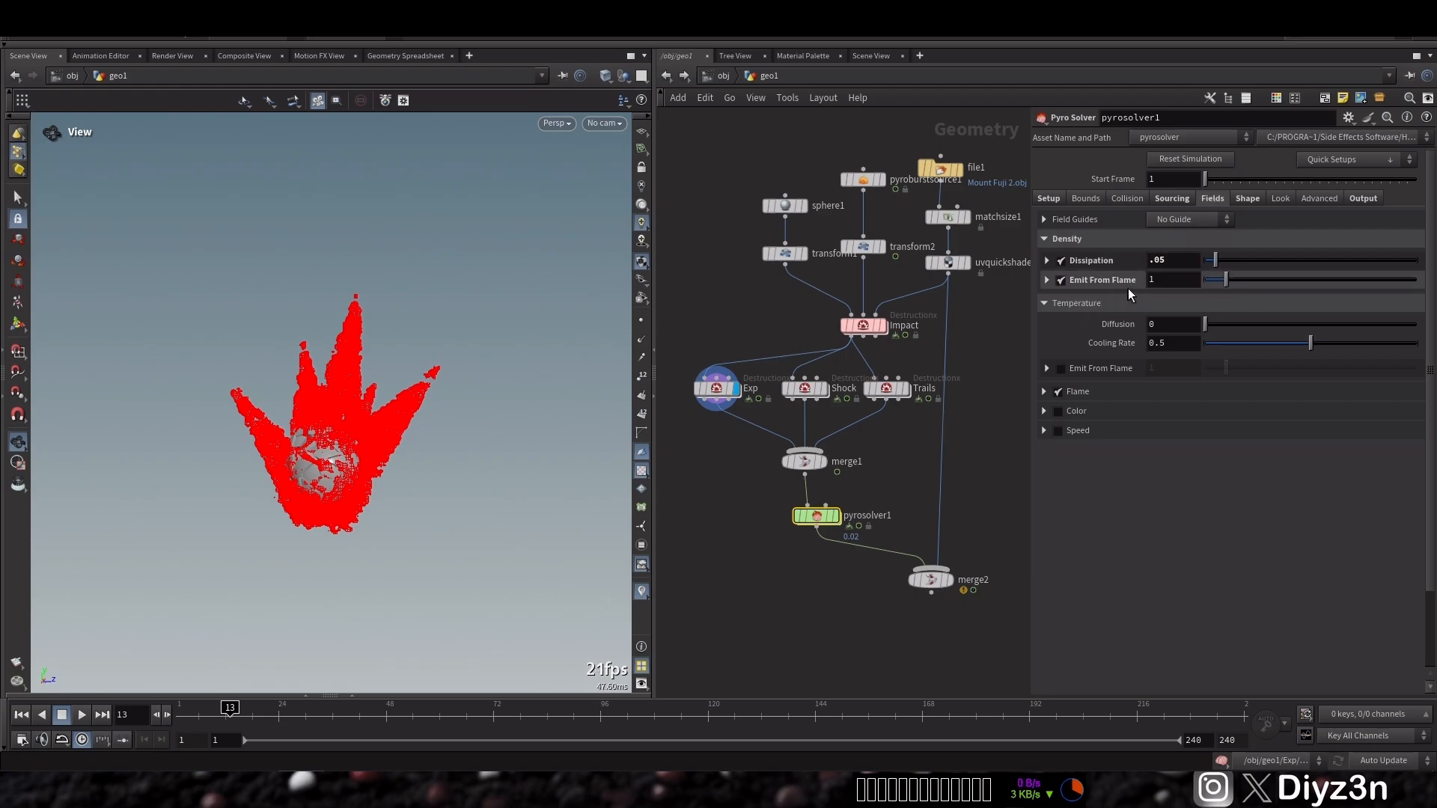
Display merge2, rewind, and render a flipbook of the whole scene, then close the viewer
click(958, 581)
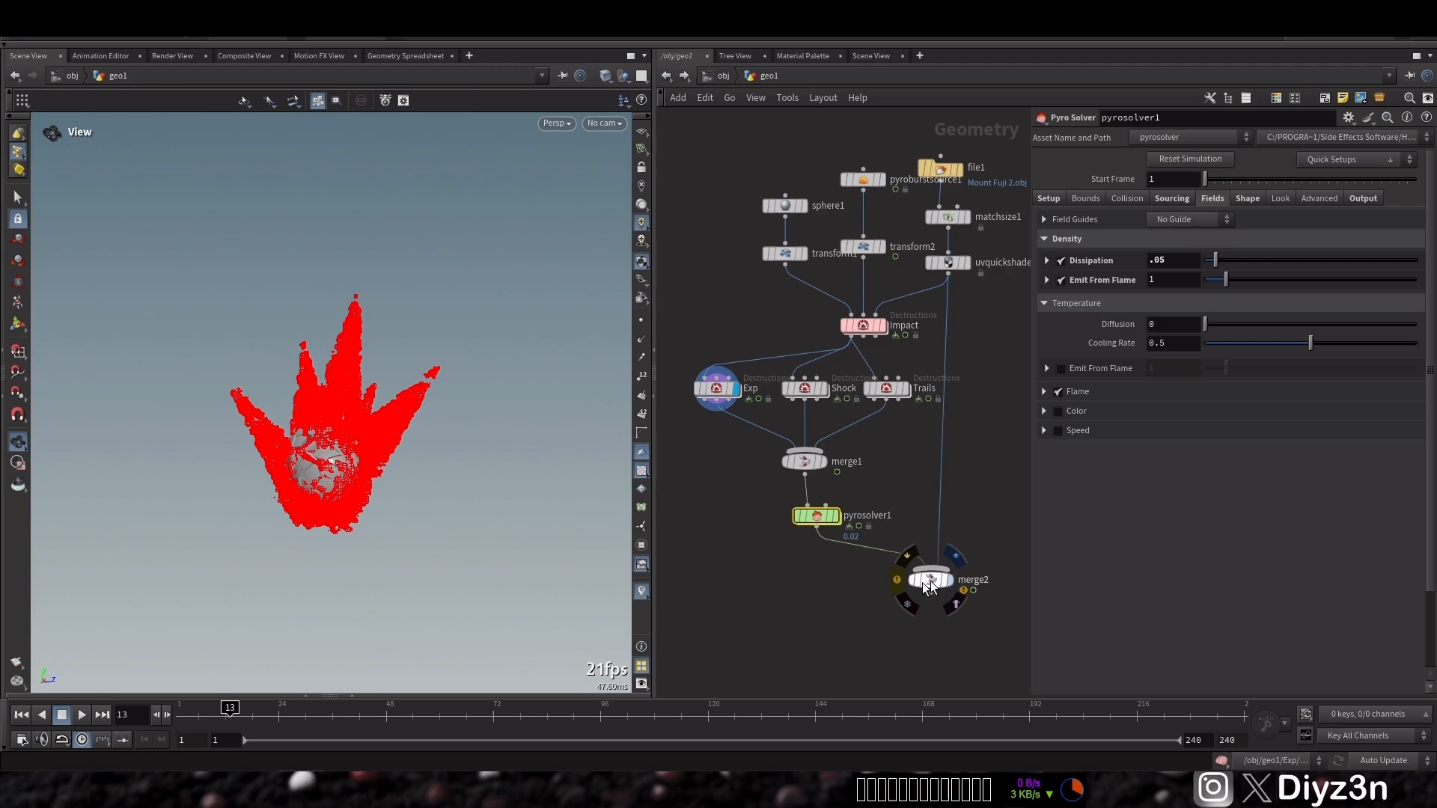
click(21, 716)
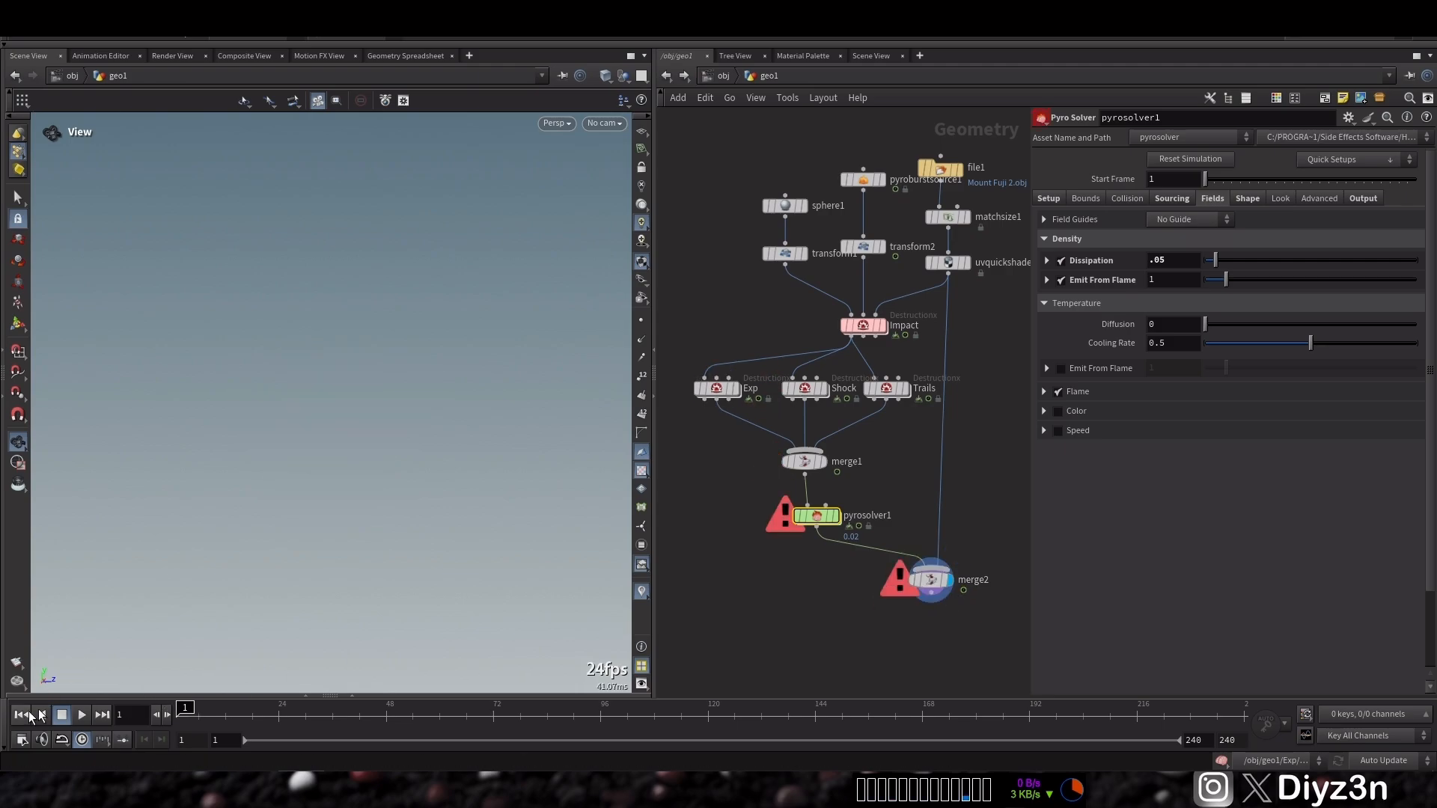
click(928, 580)
click(21, 666)
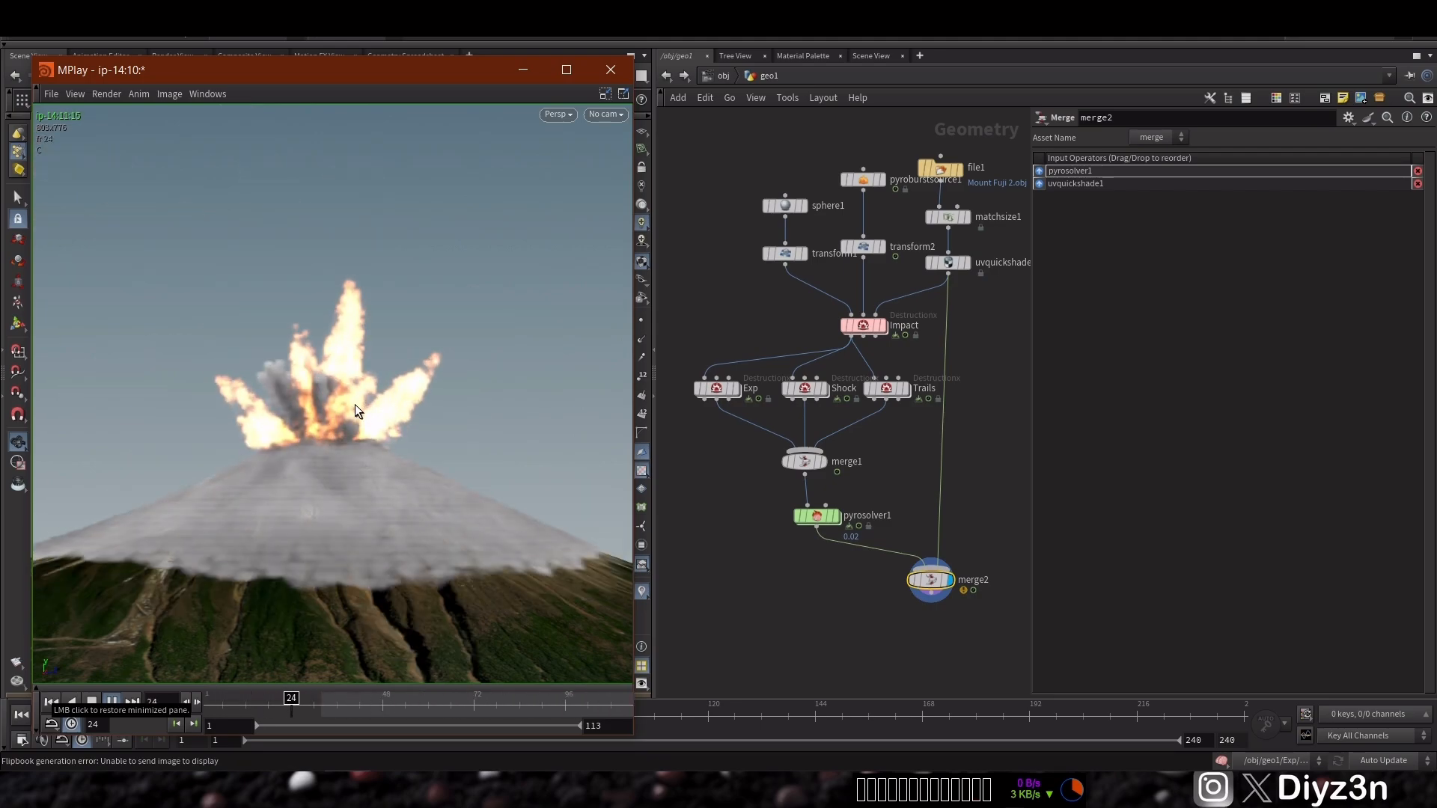
click(611, 70)
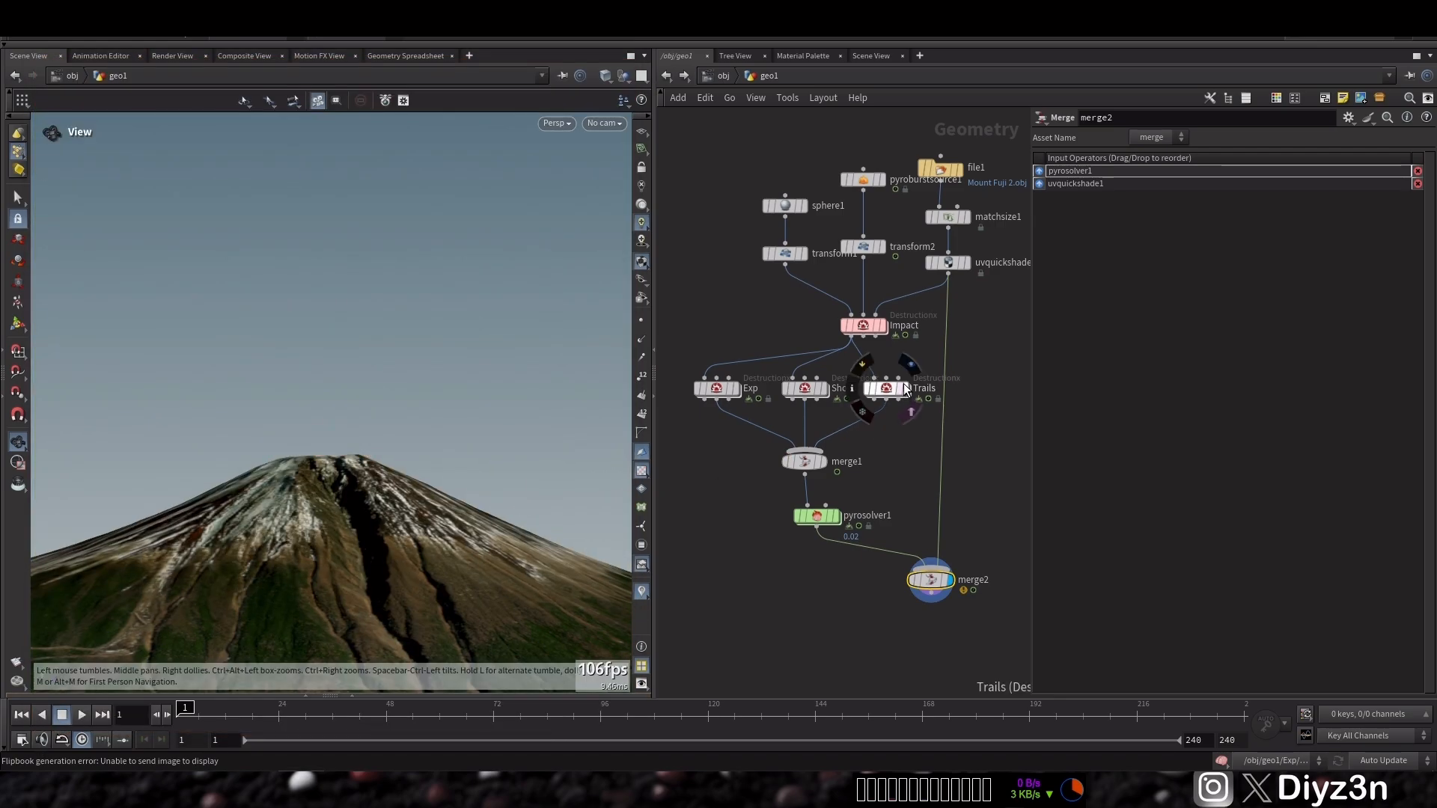
Display the Exp node and set its explosion energy to 2
click(735, 388)
click(73, 714)
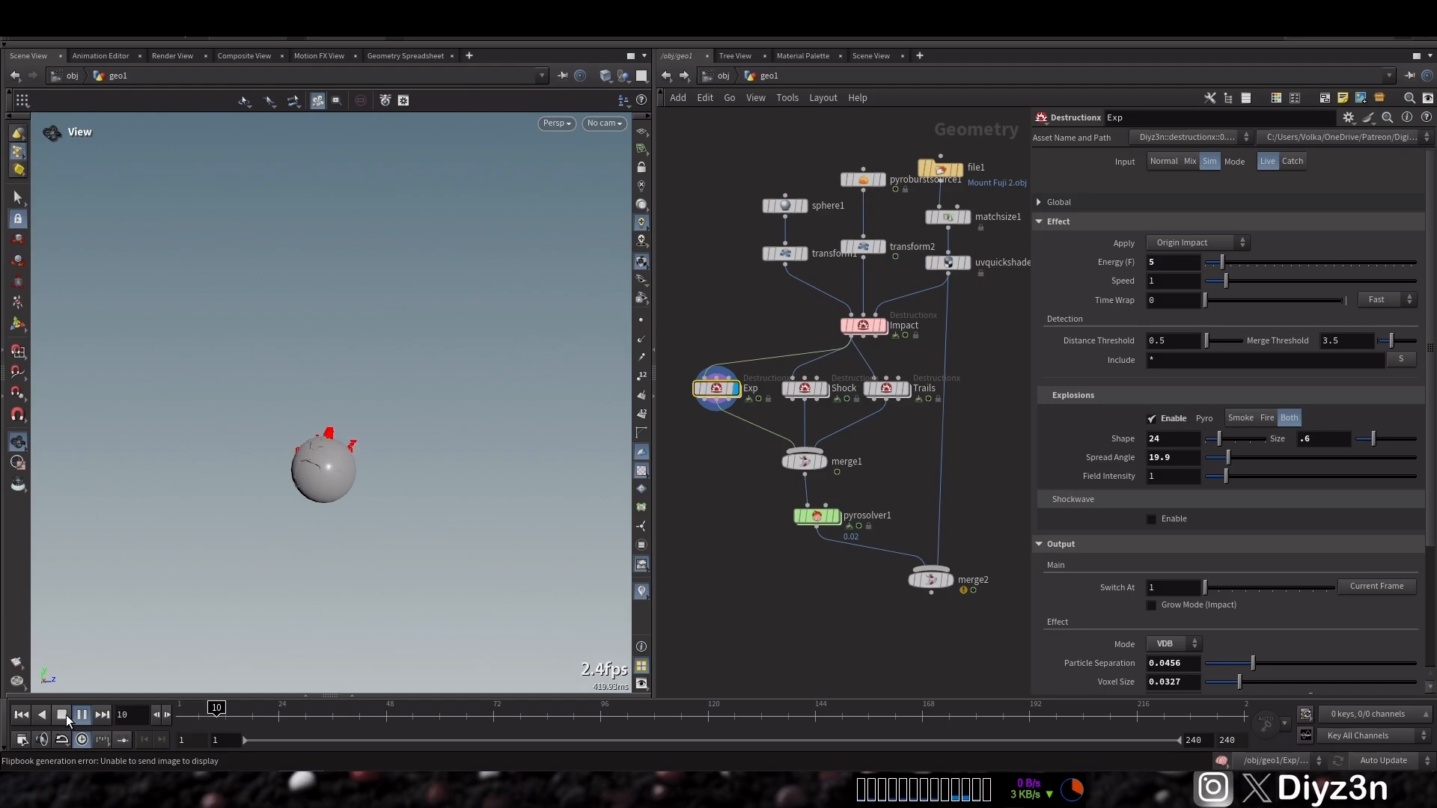
click(66, 715)
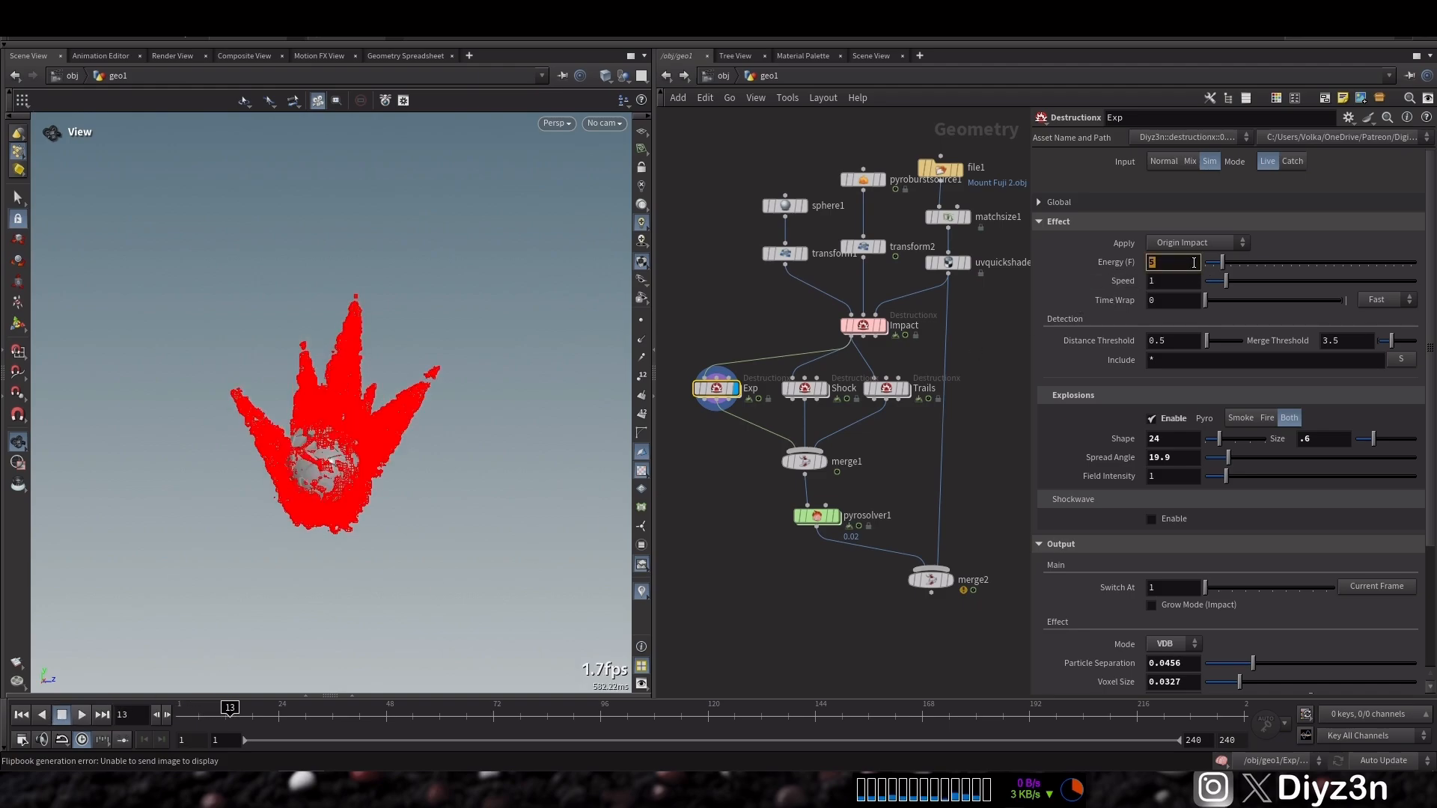
text(2)
key(Return)
Play back the first frames of the explosion and rewind
click(21, 714)
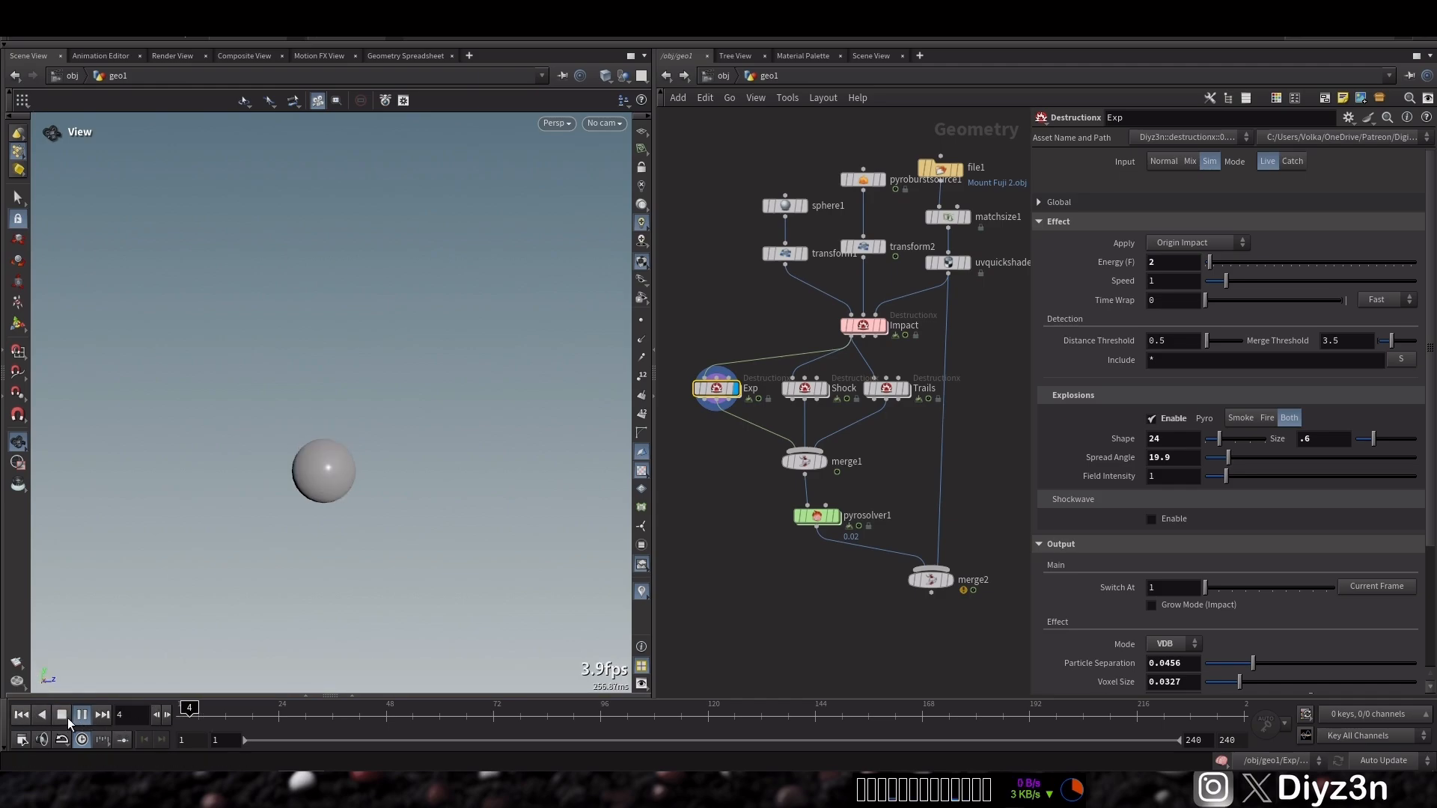
click(68, 717)
click(166, 717)
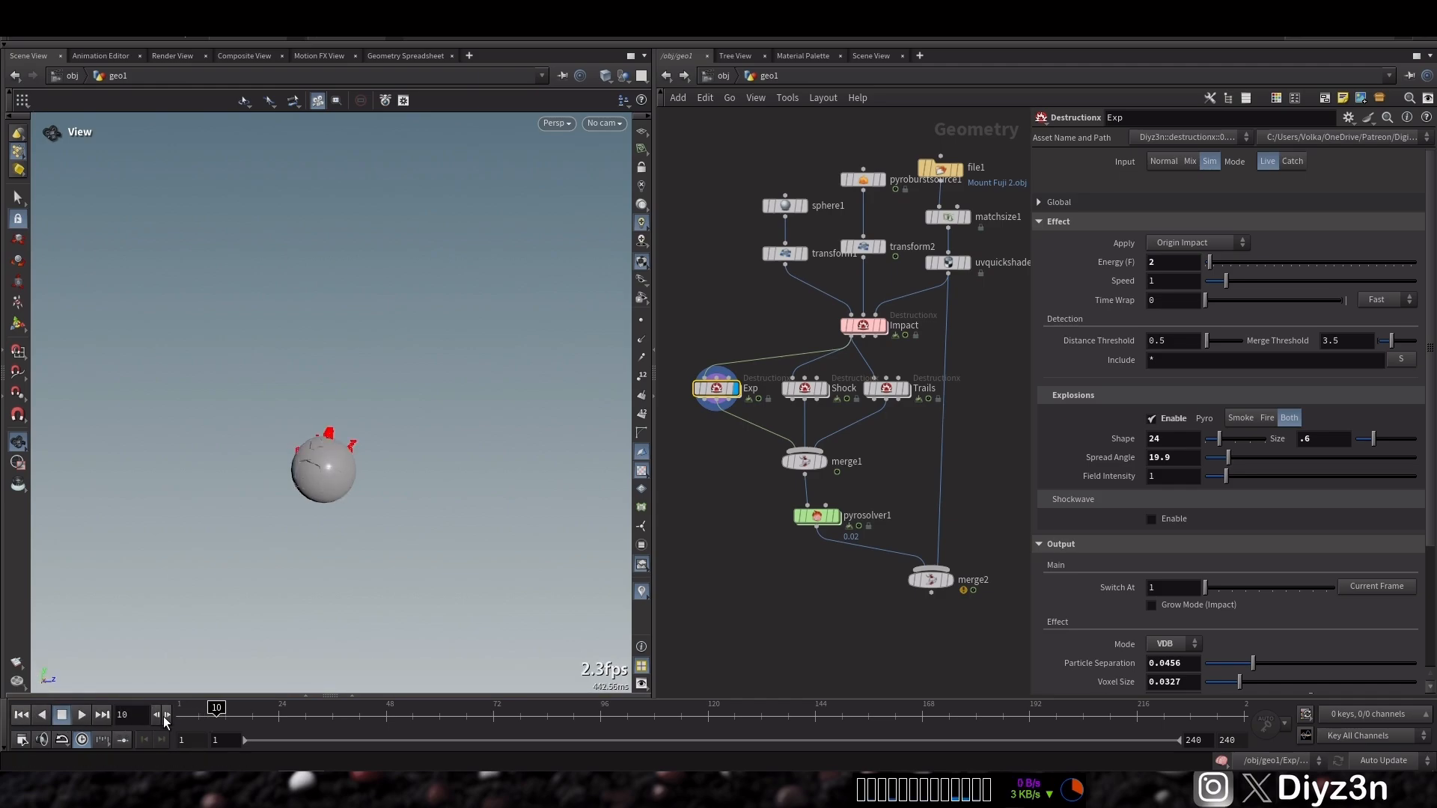
click(164, 717)
click(18, 718)
Display the Shock node and create a new camera from the current viewport view
click(802, 389)
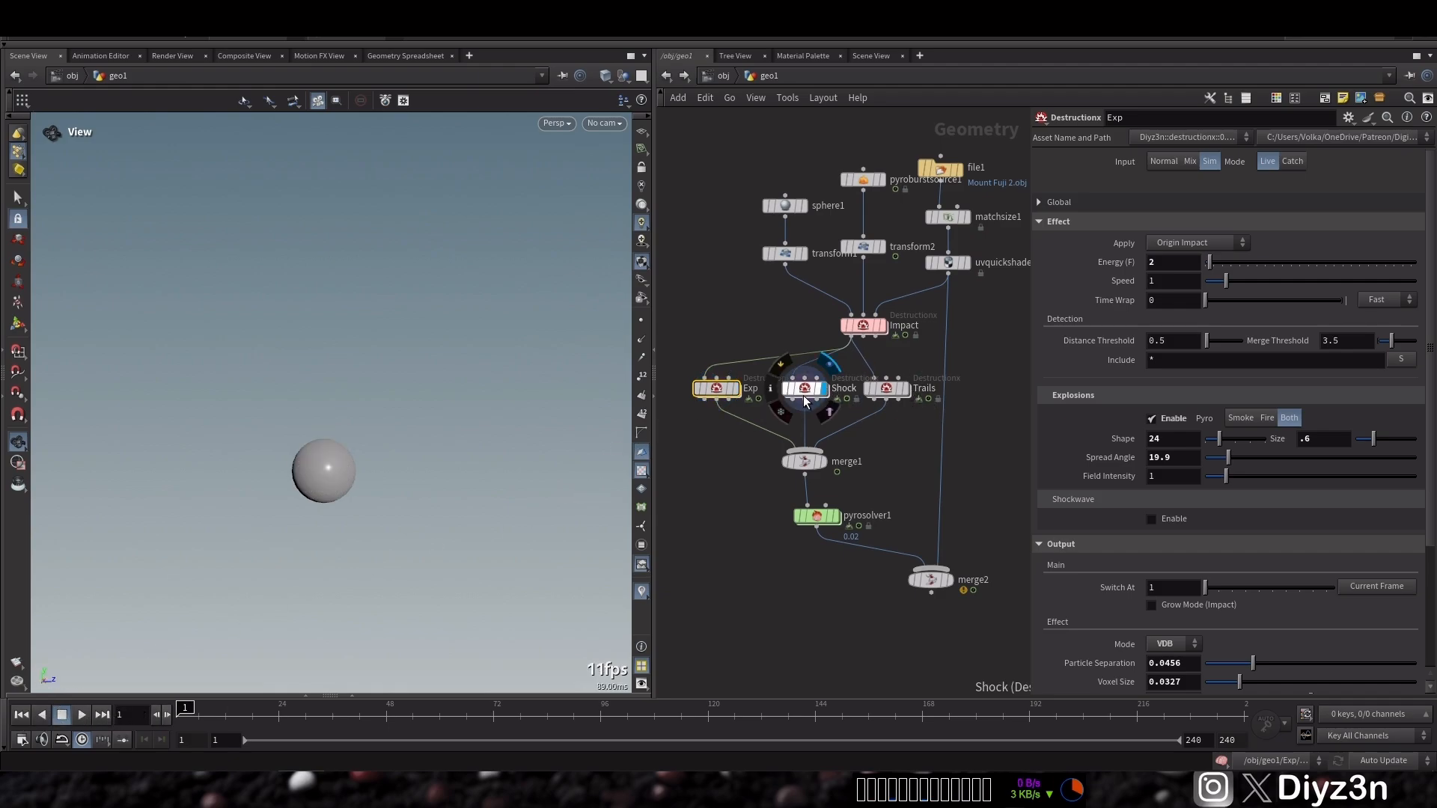
click(599, 124)
click(612, 144)
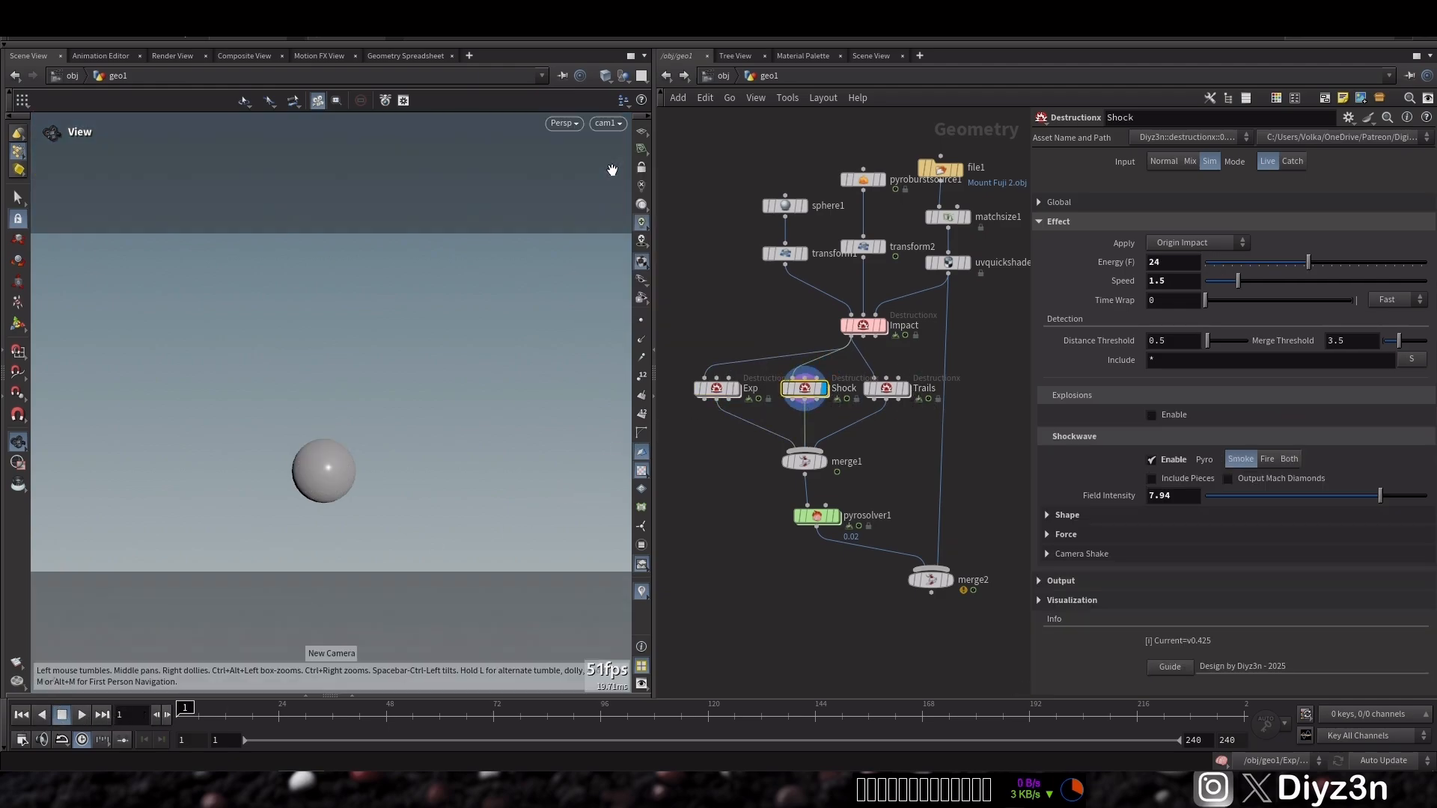
click(642, 168)
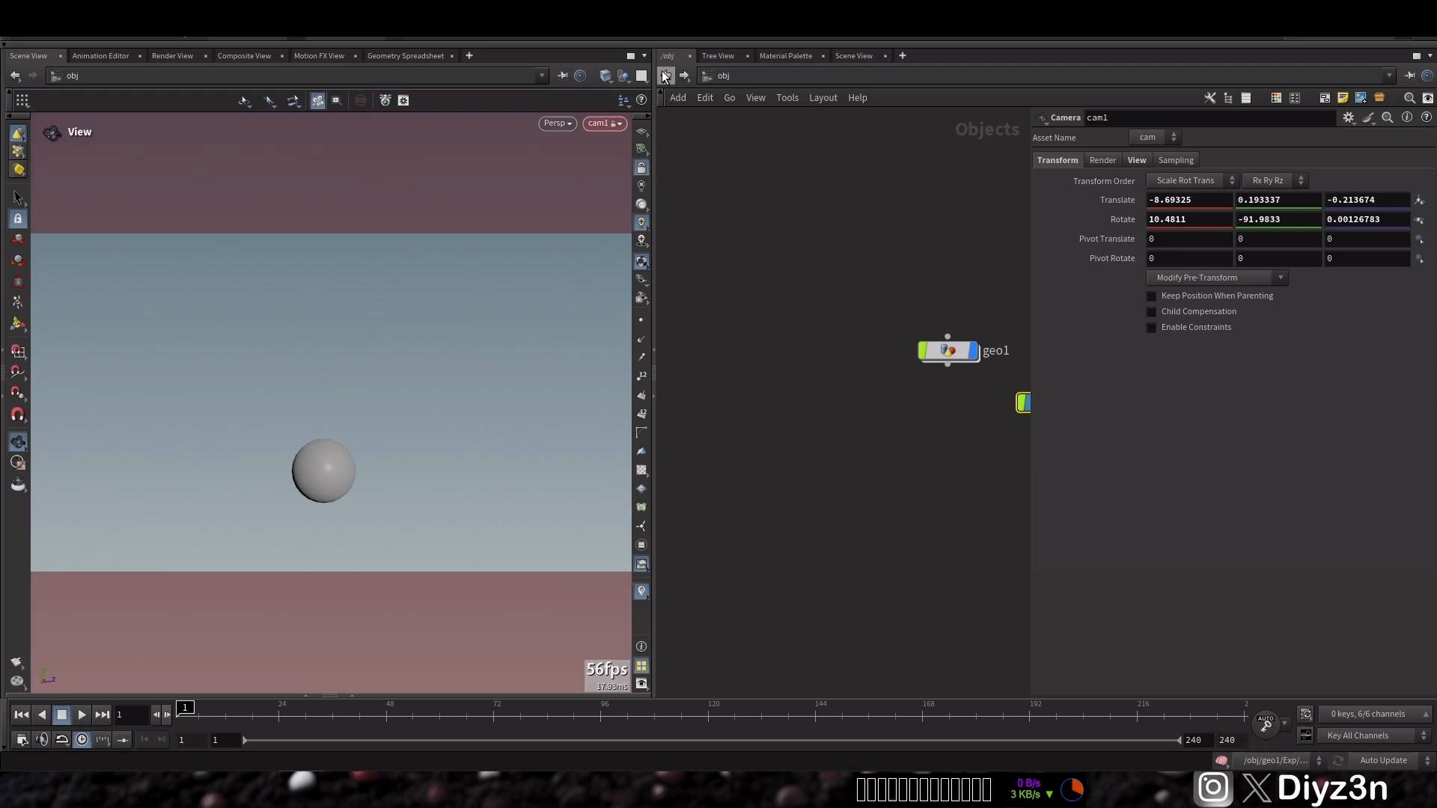
Inside geo1, open the Shock node's Camera Shake settings and link them to the camera /obj/cam1
double_click(948, 350)
click(949, 580)
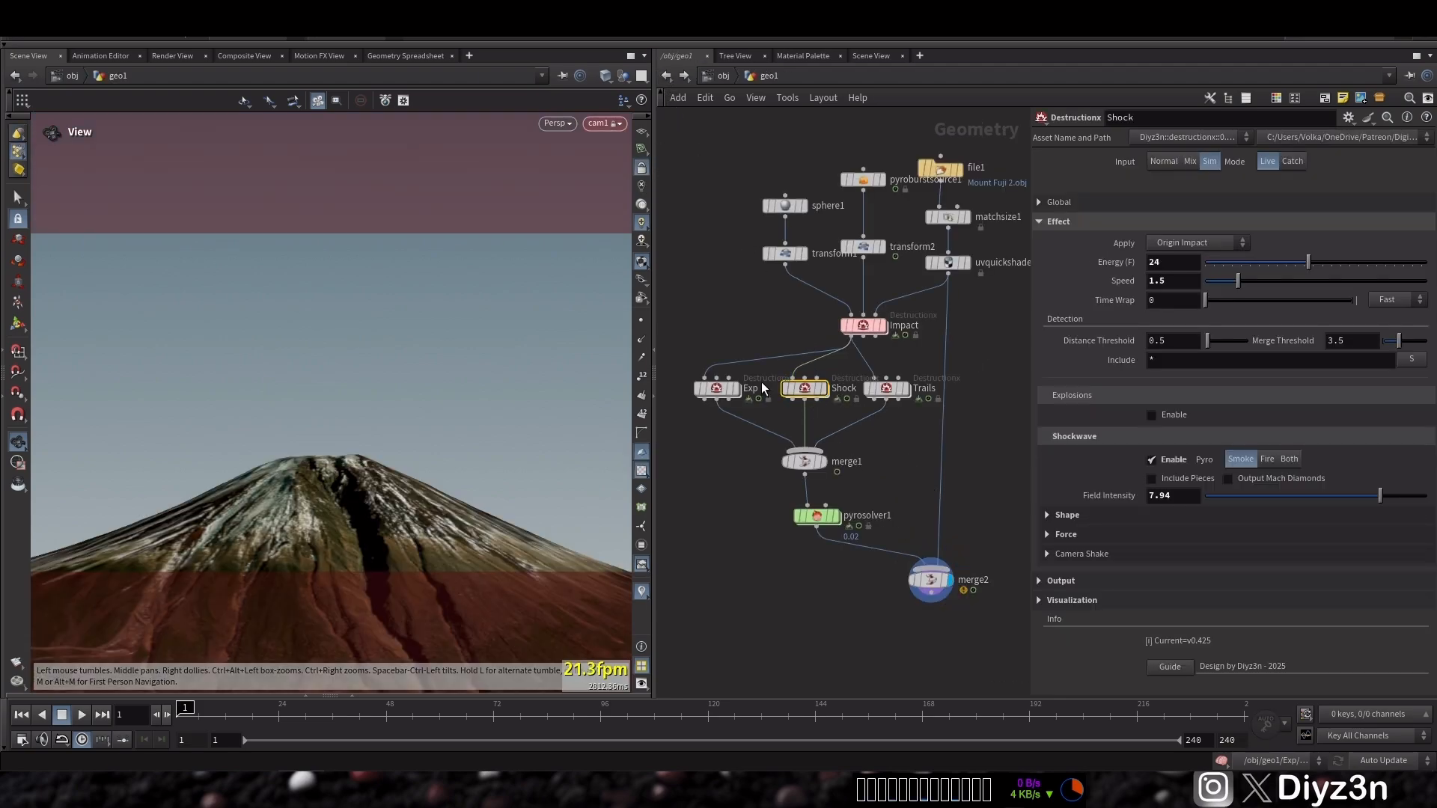
drag(403, 404, 314, 446)
middle_drag(312, 440, 313, 422)
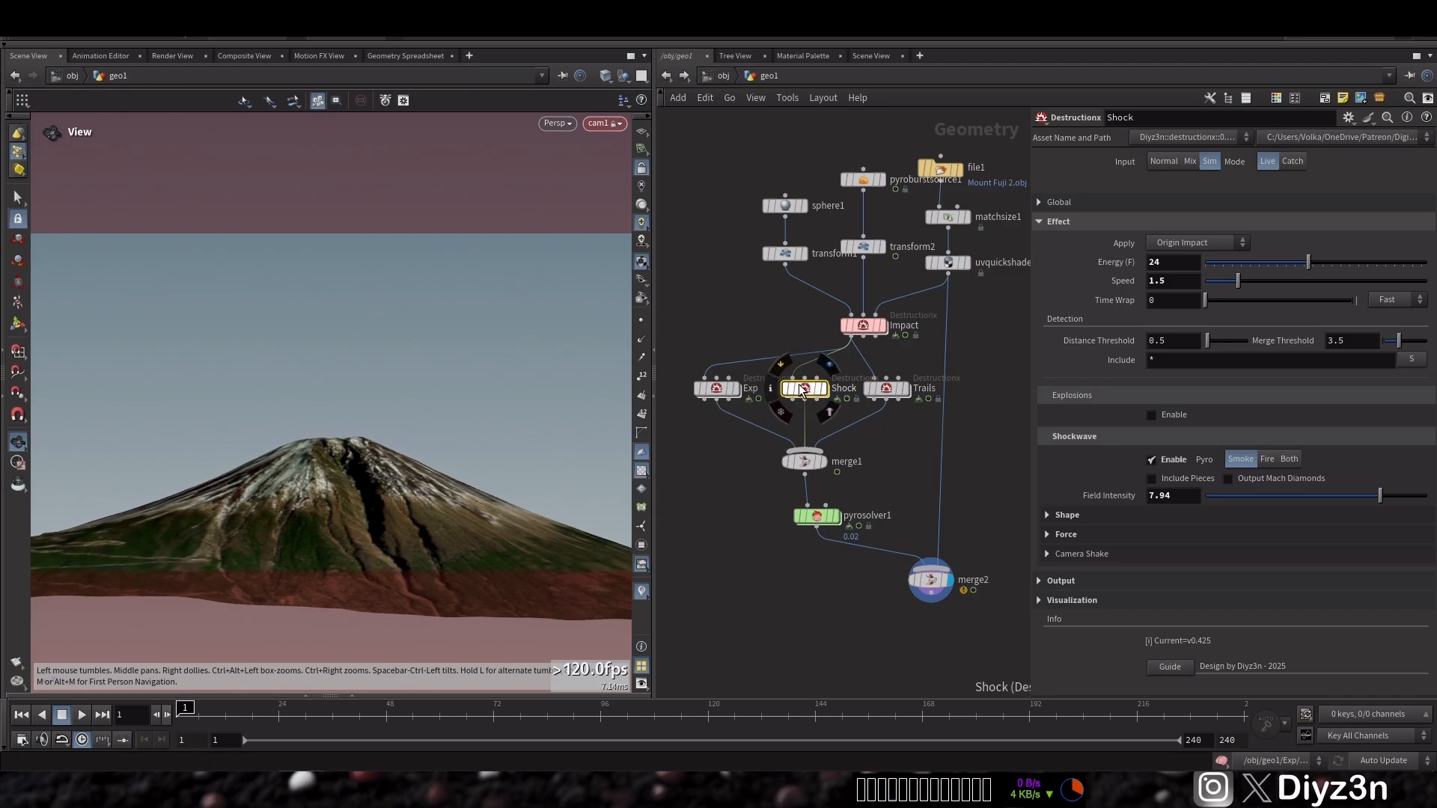
click(1081, 554)
click(1413, 575)
double_click(1305, 492)
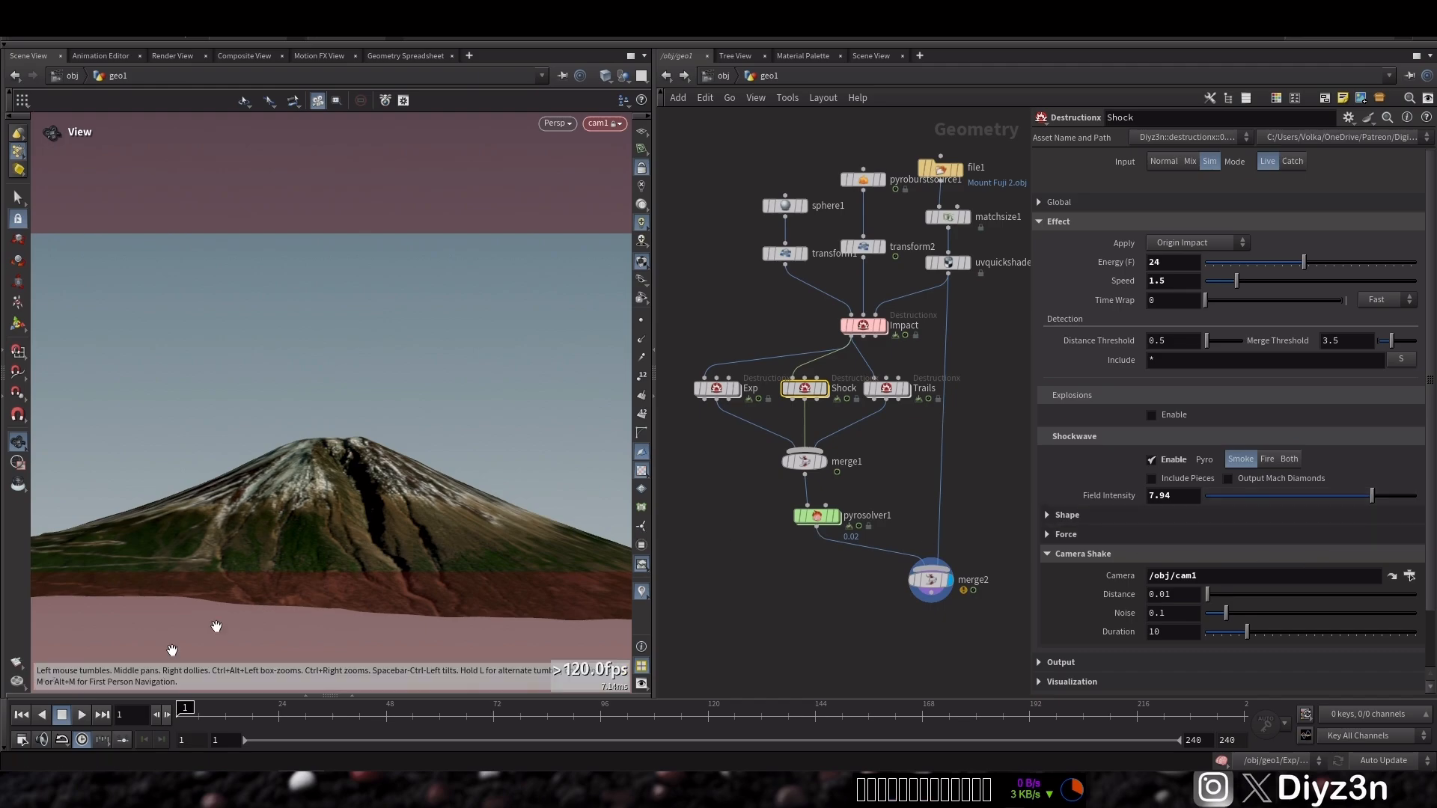
Play back the first frames to preview the camera shake, then rewind
click(83, 713)
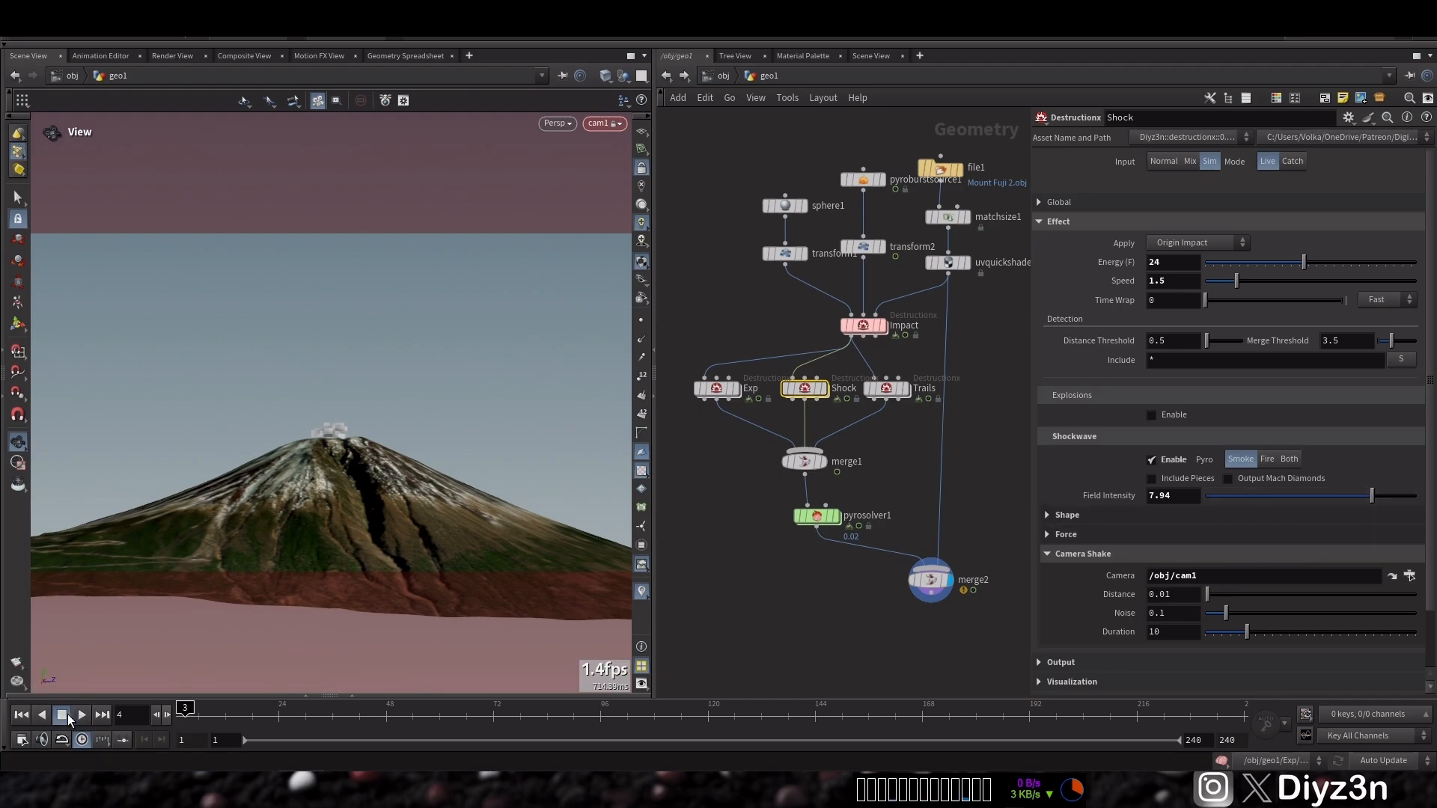
drag(887, 549, 801, 420)
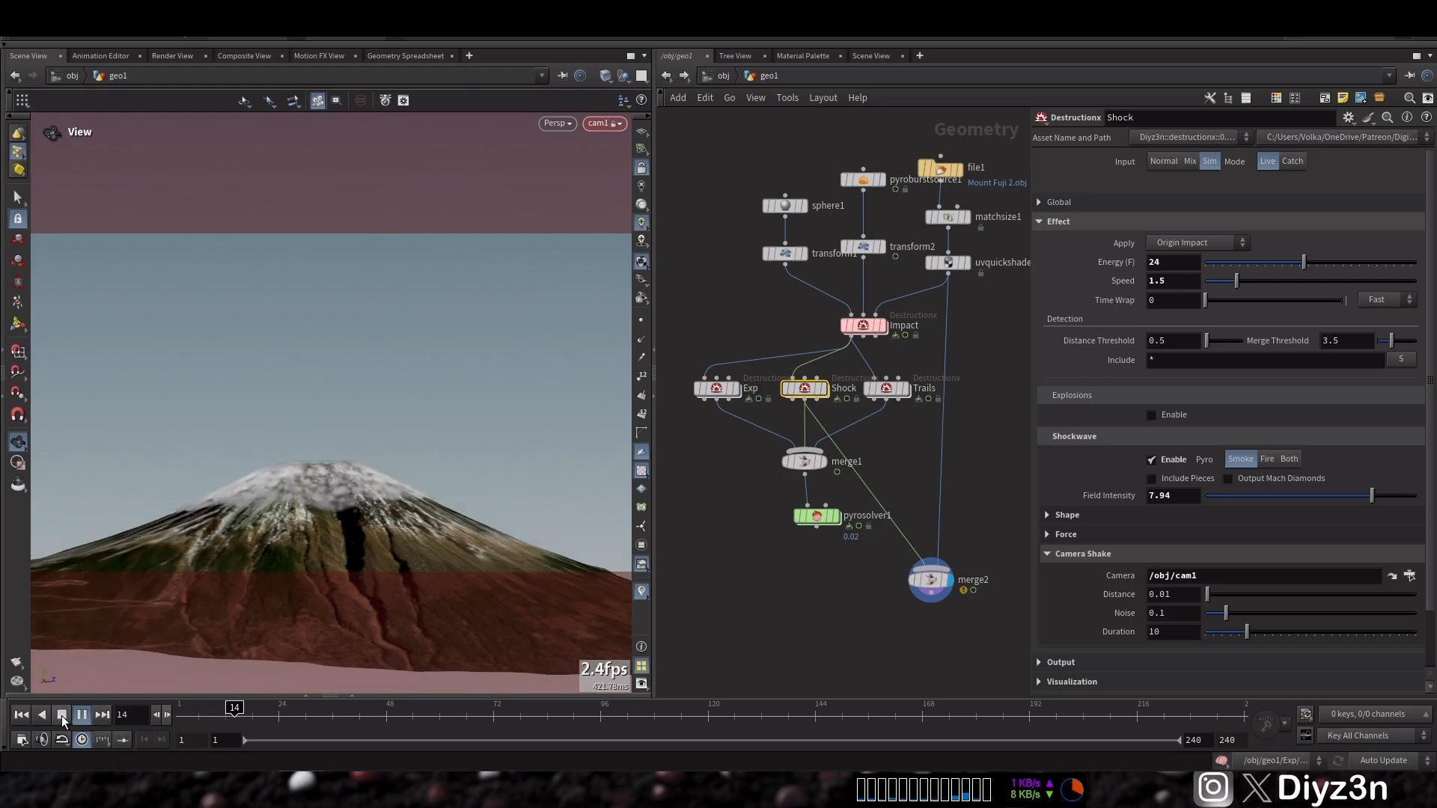
click(62, 715)
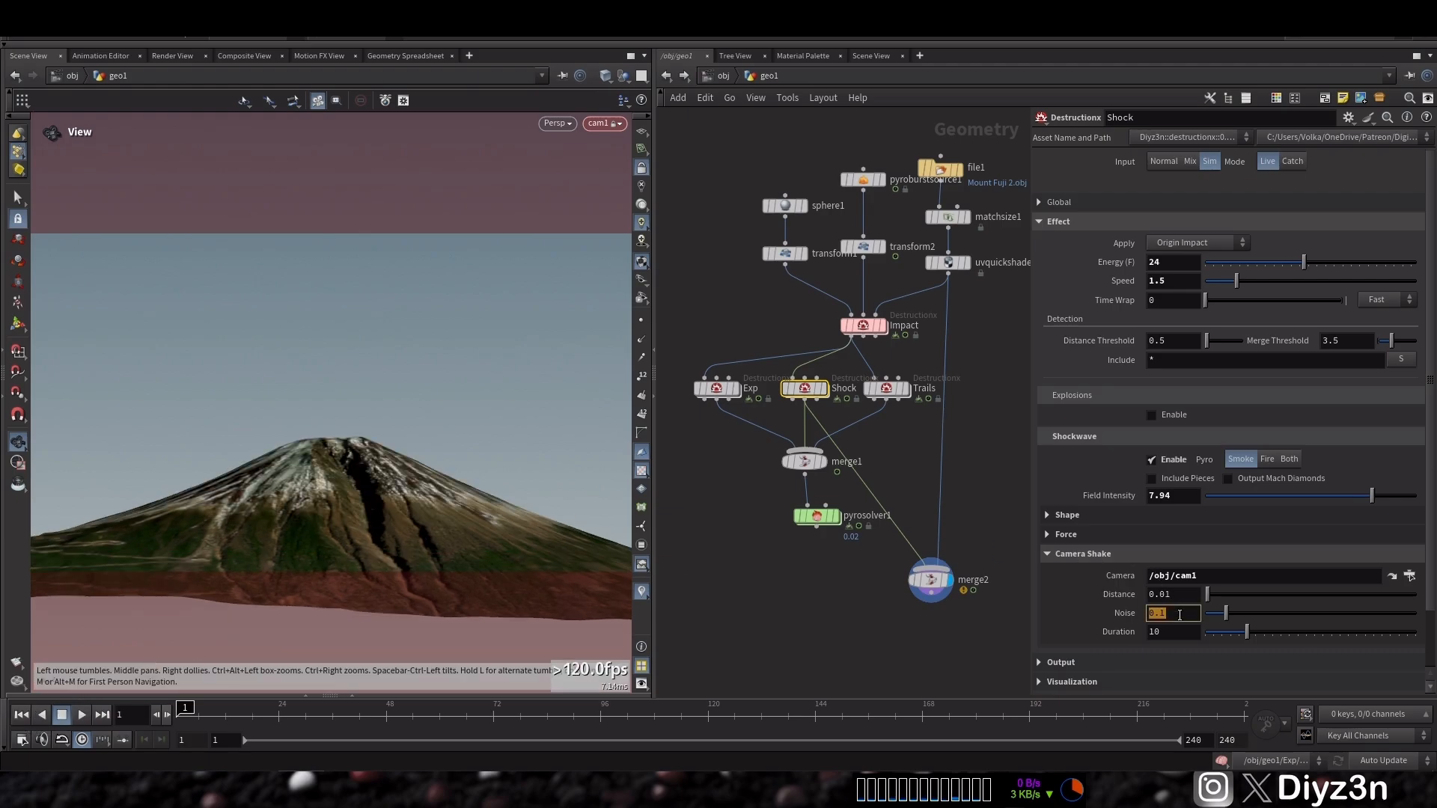
Set the camera shake Noise to .01 and Distance to 0.03
text(.01)
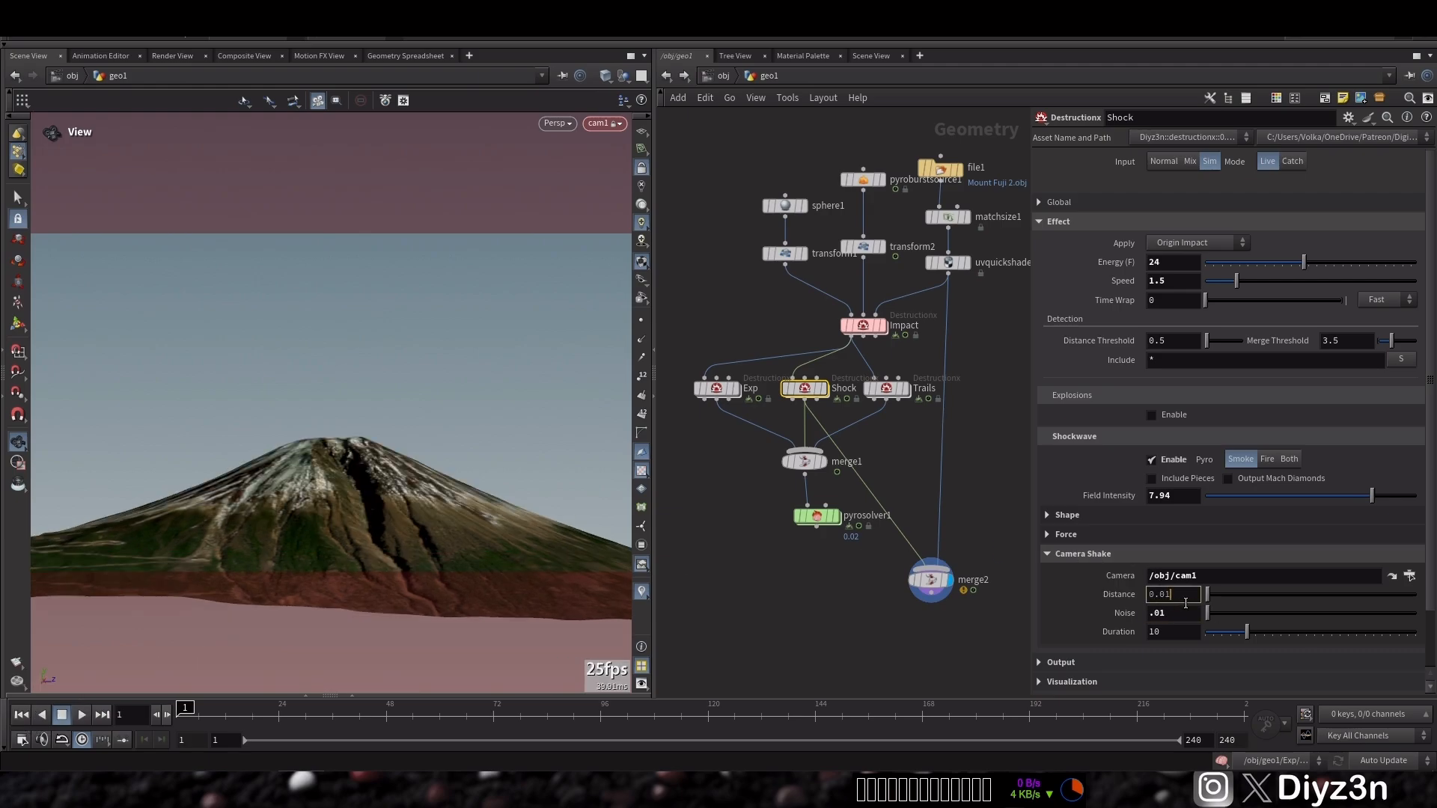
text(3)
key(Return)
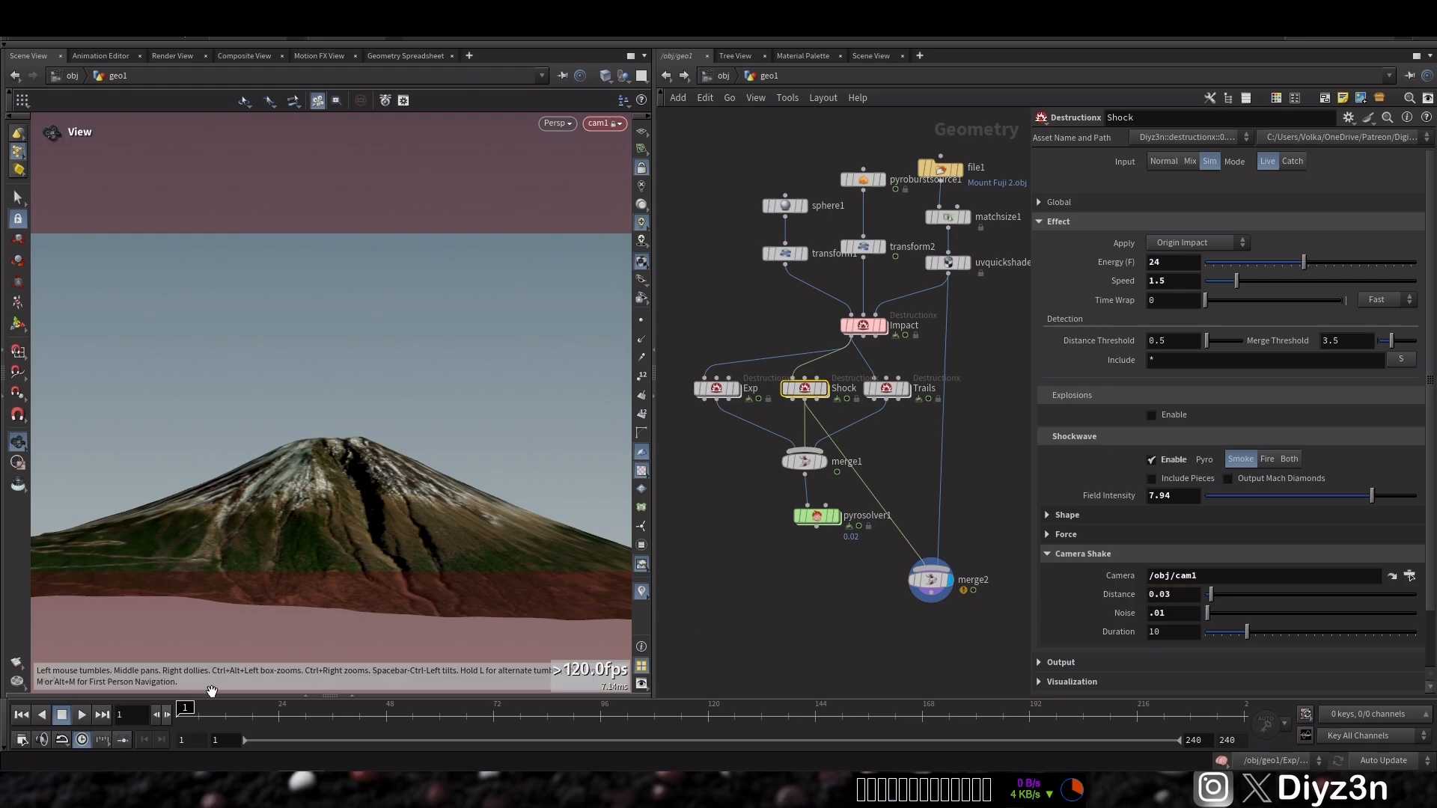
Preview a few frames, then raise the camera shake Distance to 0.04
click(84, 720)
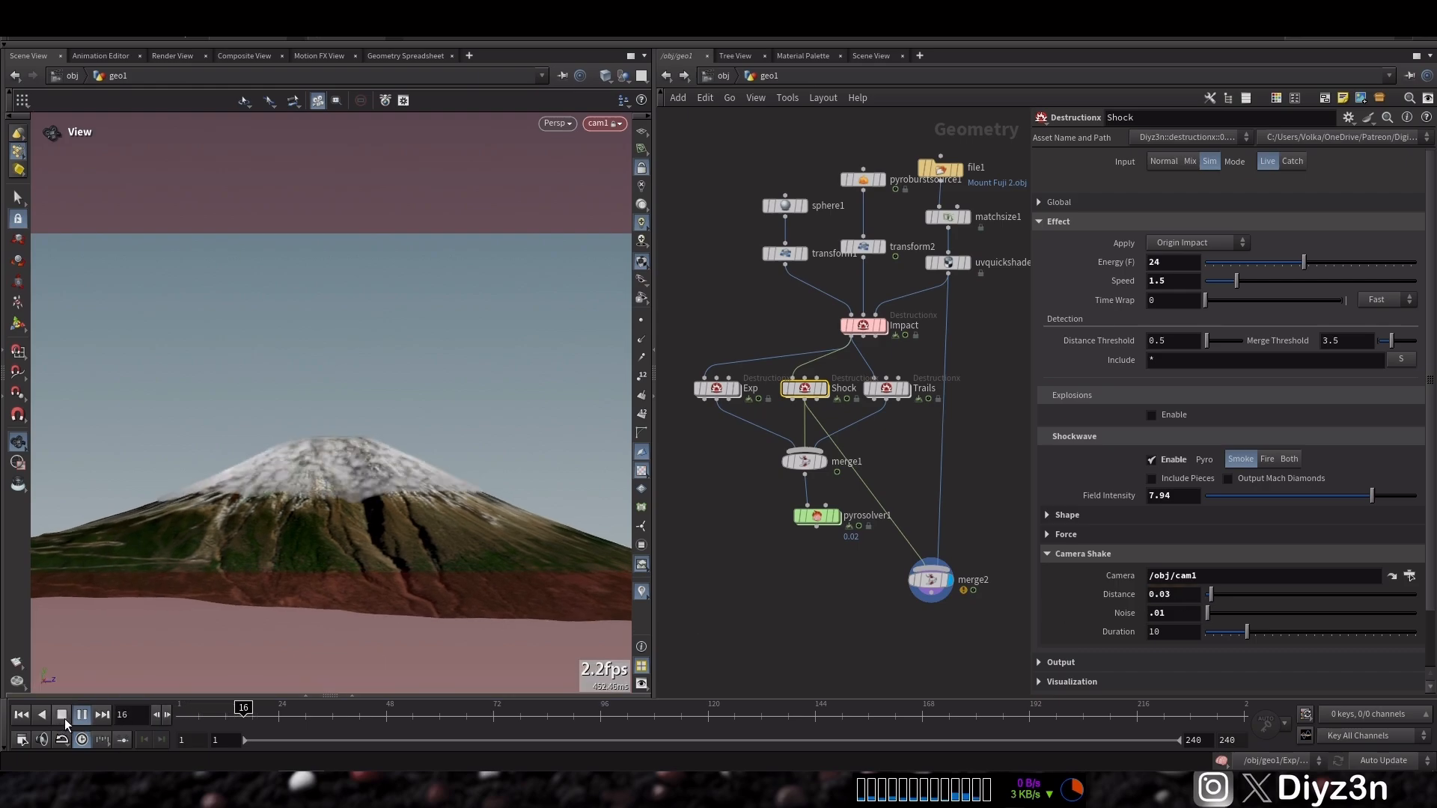
click(63, 716)
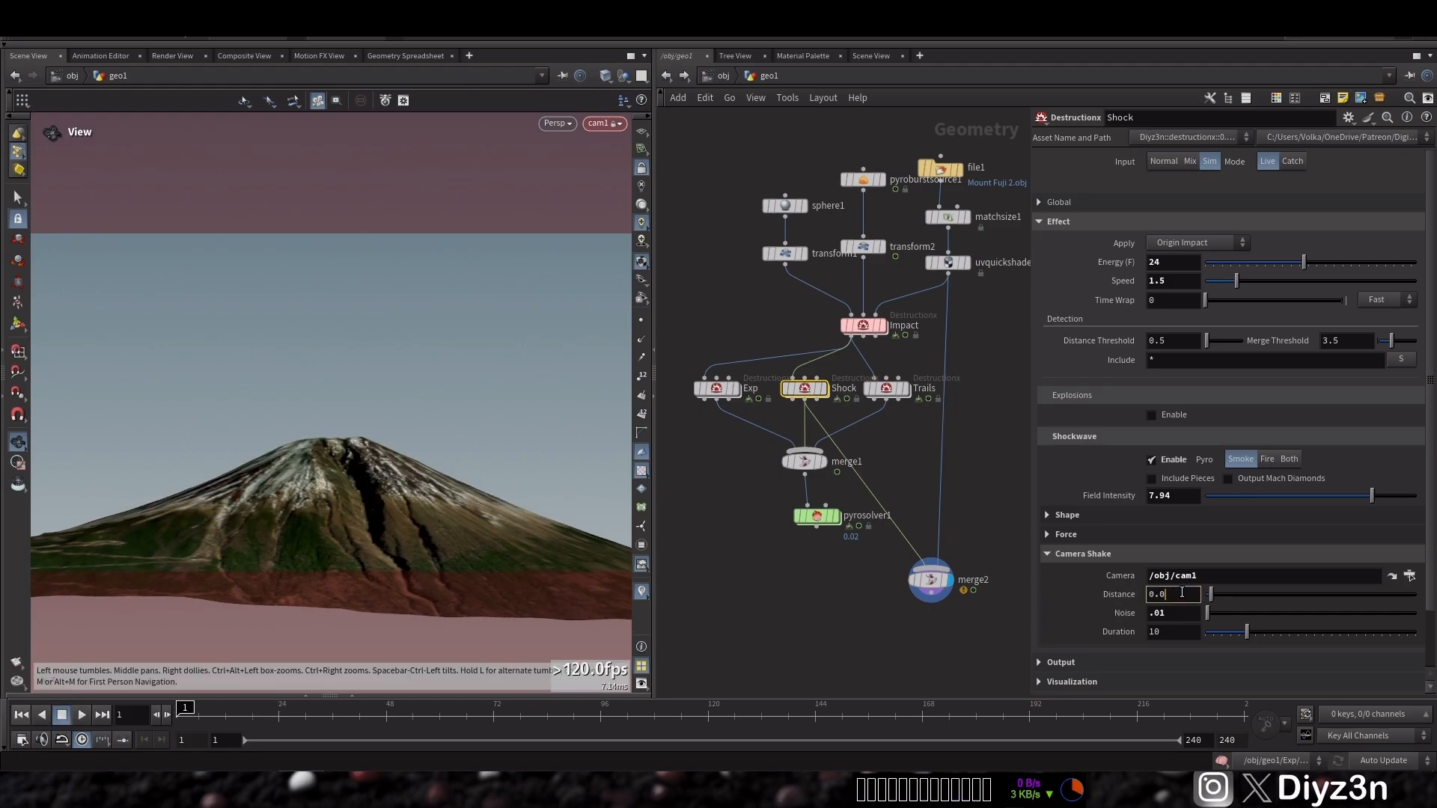
text(4)
key(Return)
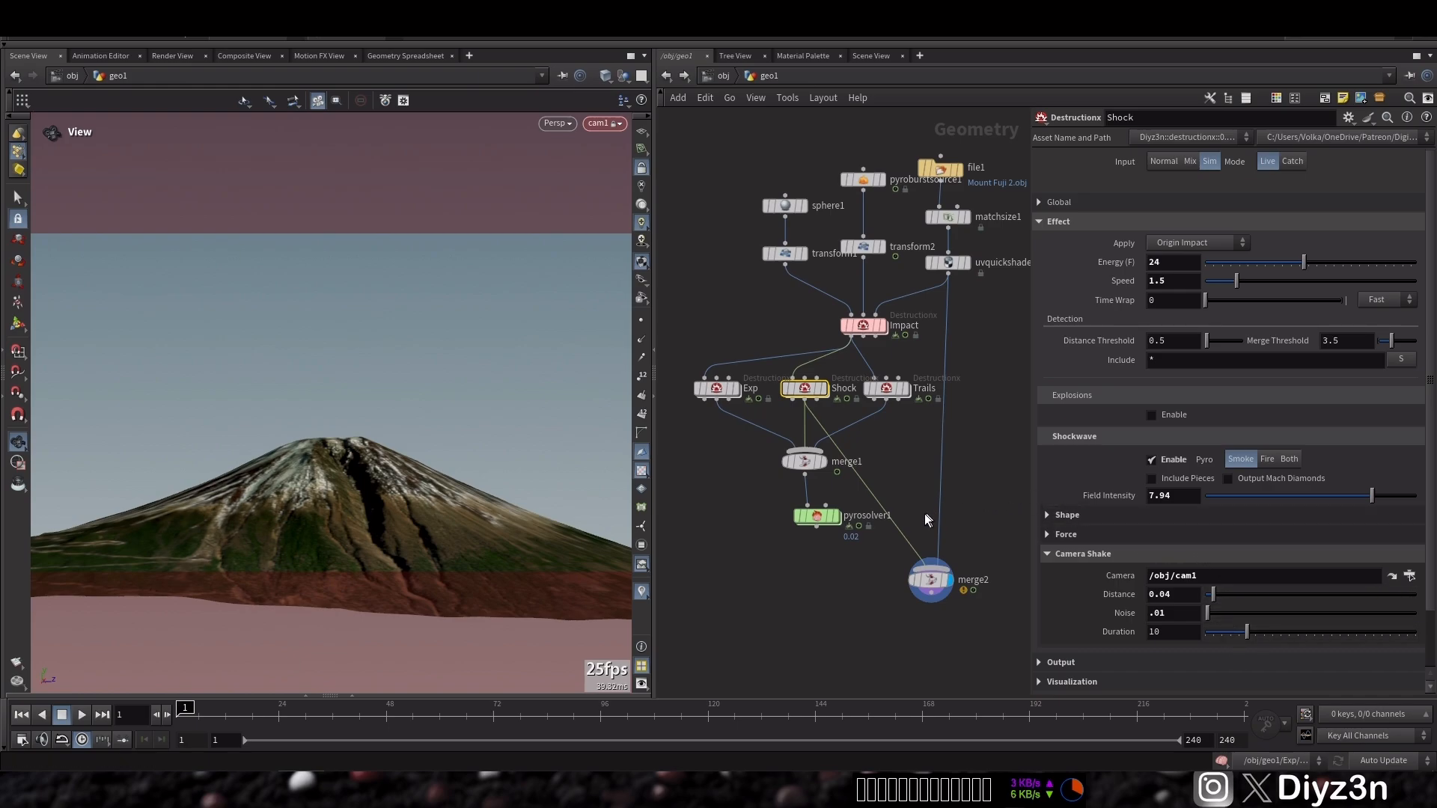
Set the shockwave Field Intensity to 4 and raise the Shape Body Noise to about 0.31
click(1170, 496)
text(4)
key(Return)
click(1128, 517)
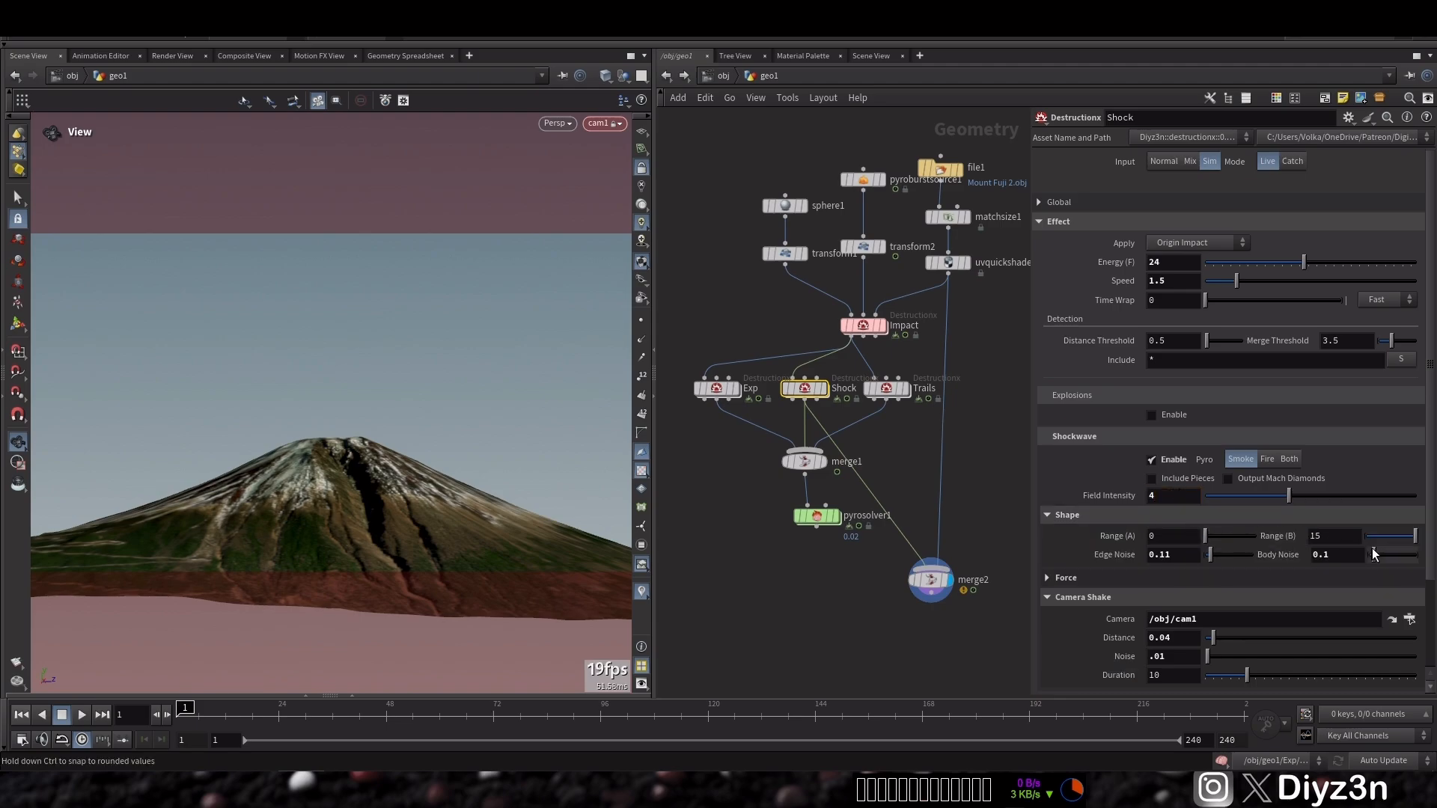
drag(895, 525, 818, 527)
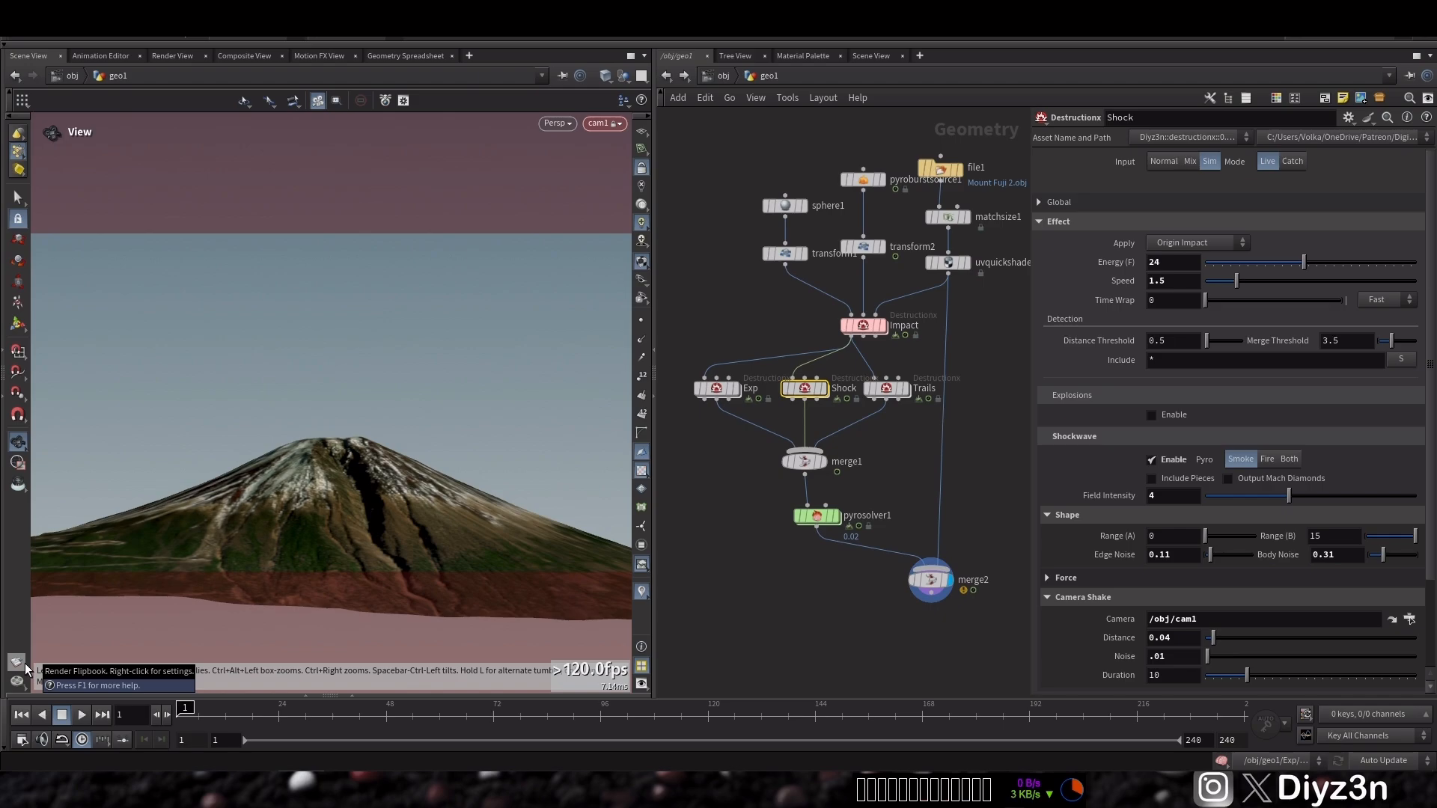
On pyrosolver1's Shape settings, raise Disturbance to about 3.1 and adjust Shredding
drag(841, 536, 843, 537)
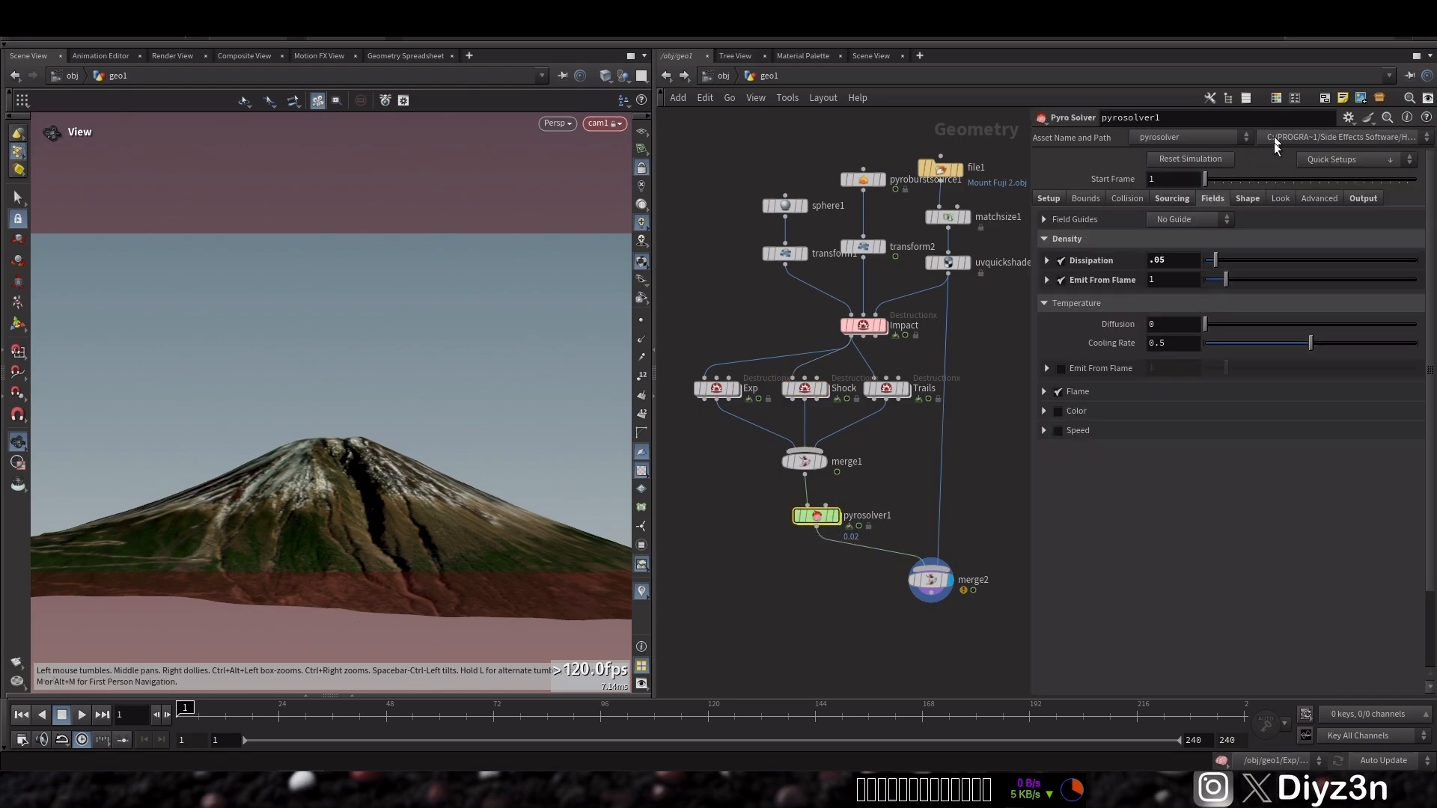
click(1246, 199)
drag(1215, 278, 1268, 280)
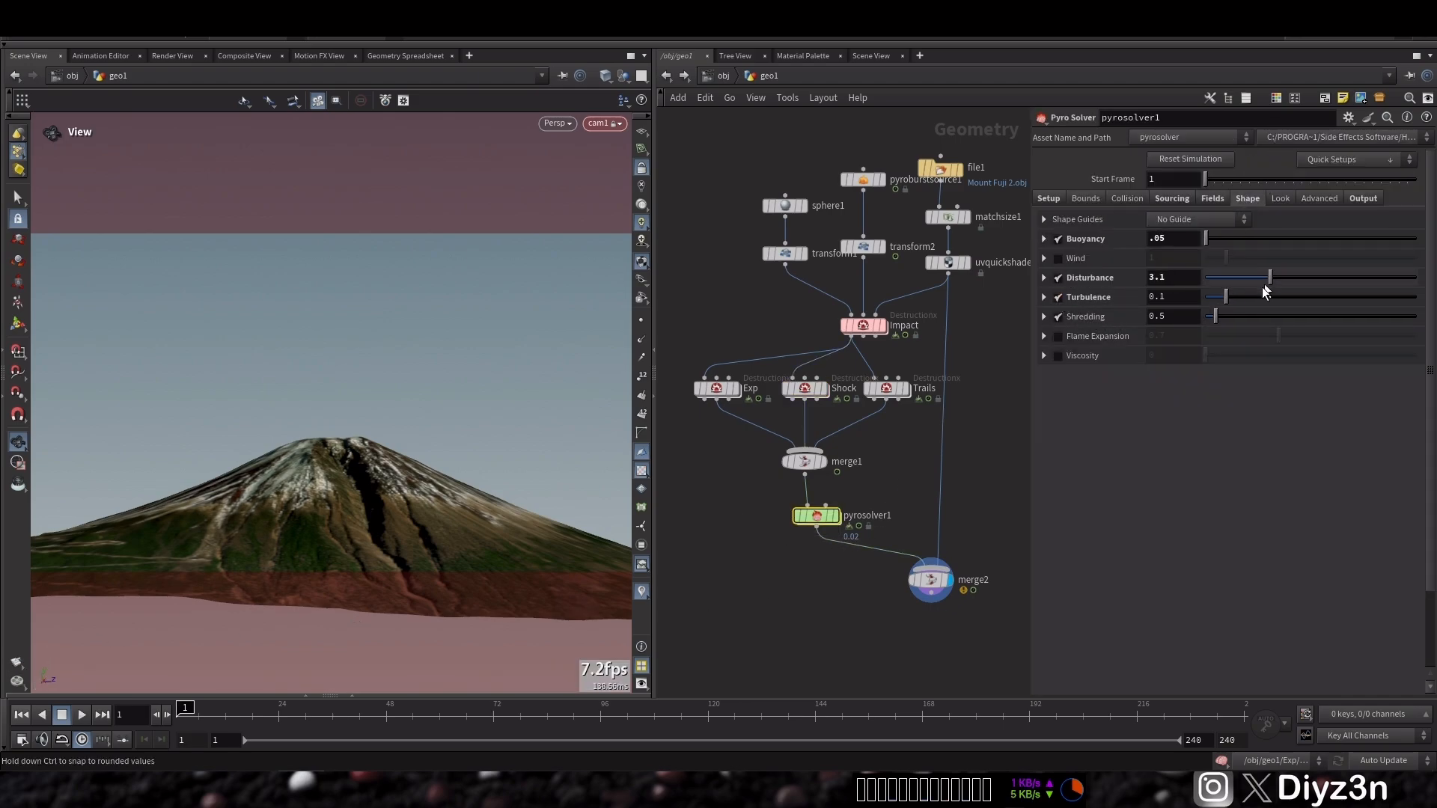
click(1268, 319)
Set the Shock node's camera shake Distance to 0.08
click(928, 578)
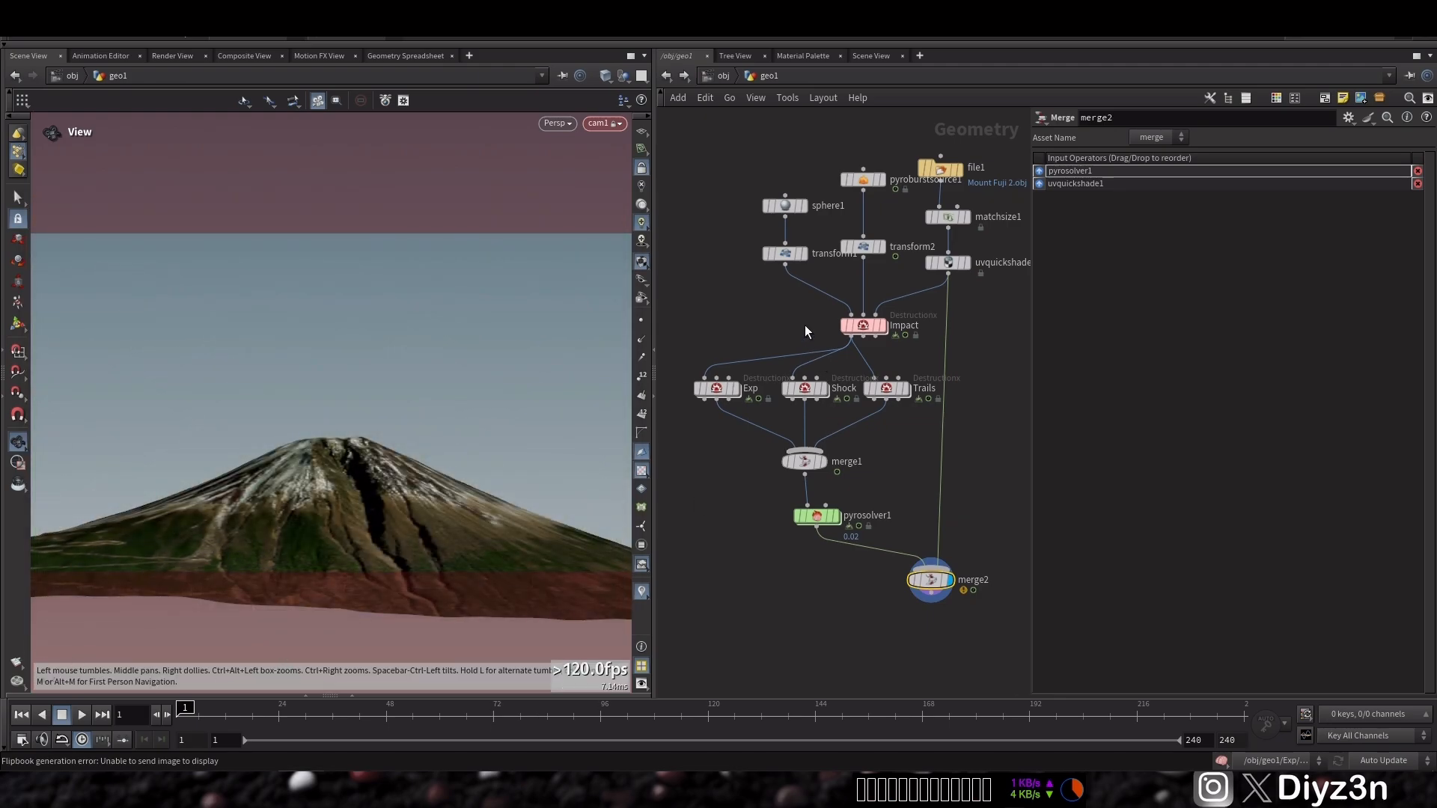
click(804, 388)
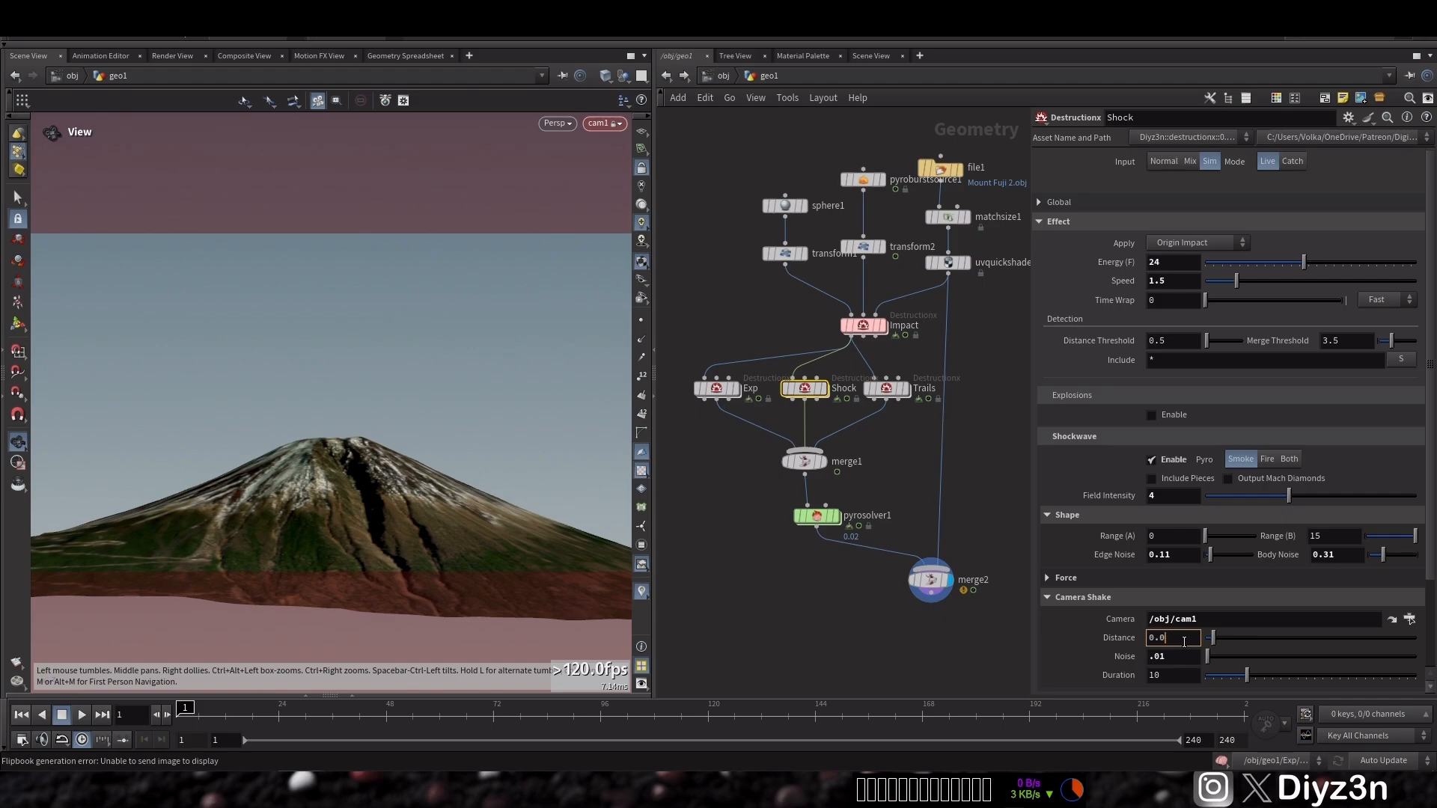
text(8)
key(Return)
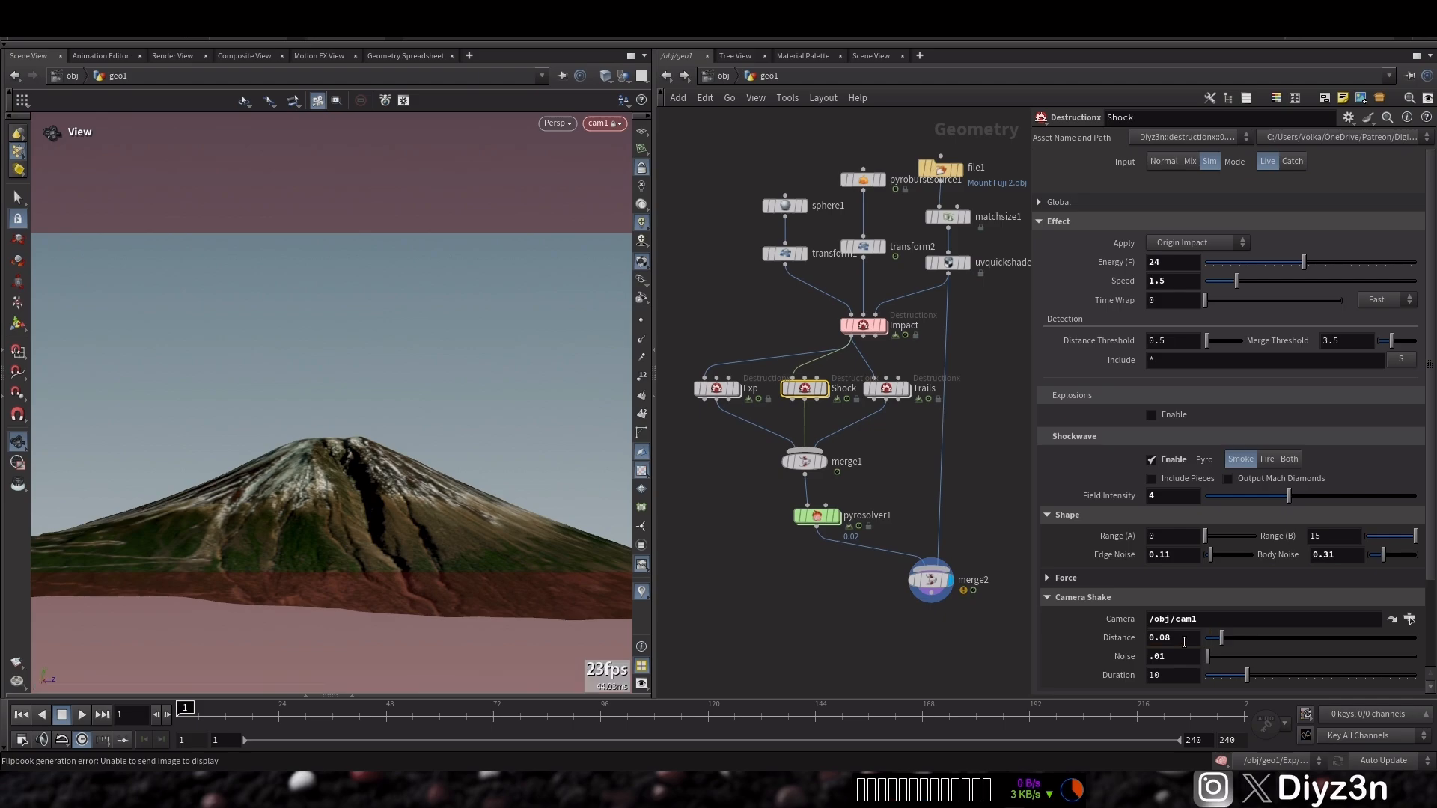
Set the Exp node's explosion Energy to 20
click(711, 387)
click(1167, 261)
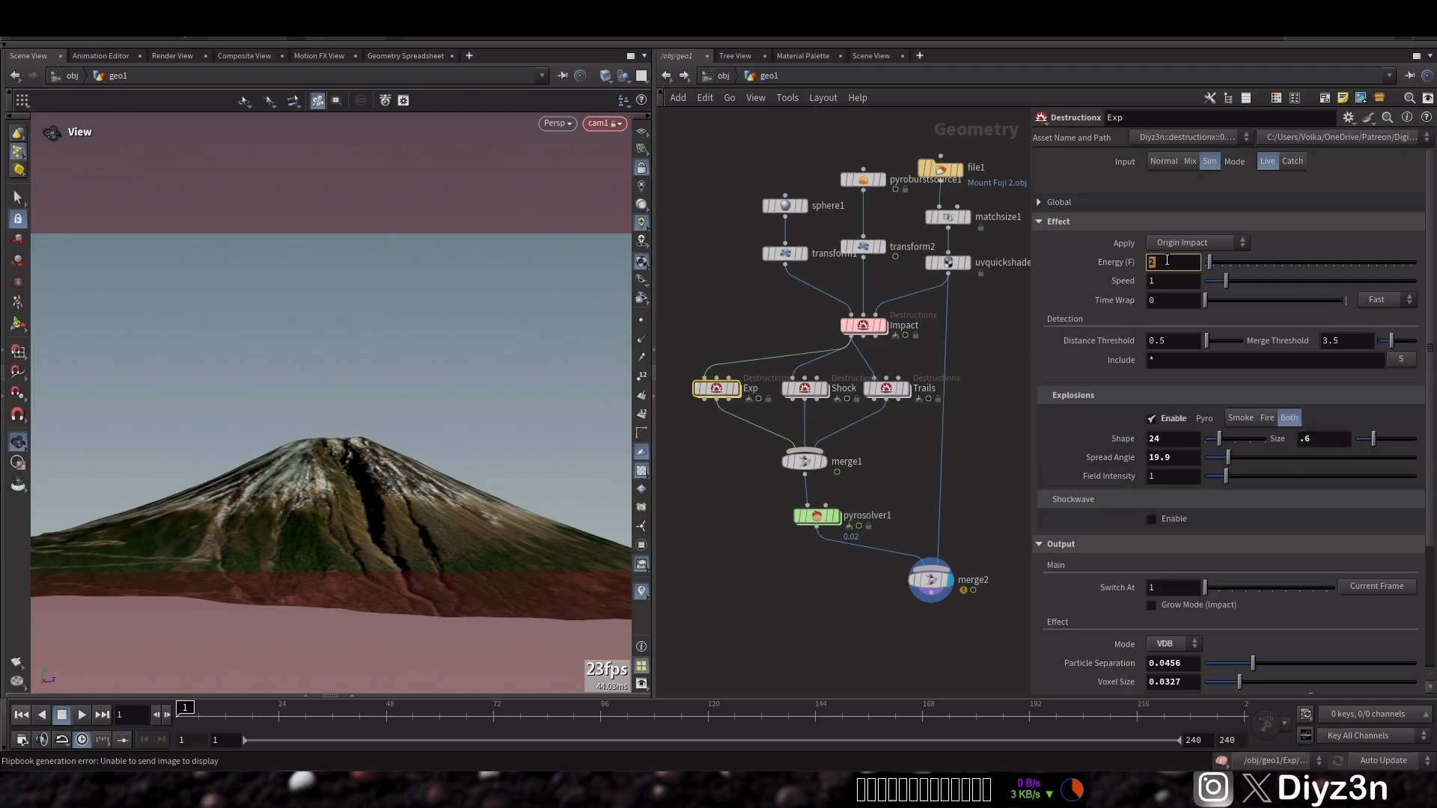
key(Return)
key(Return)
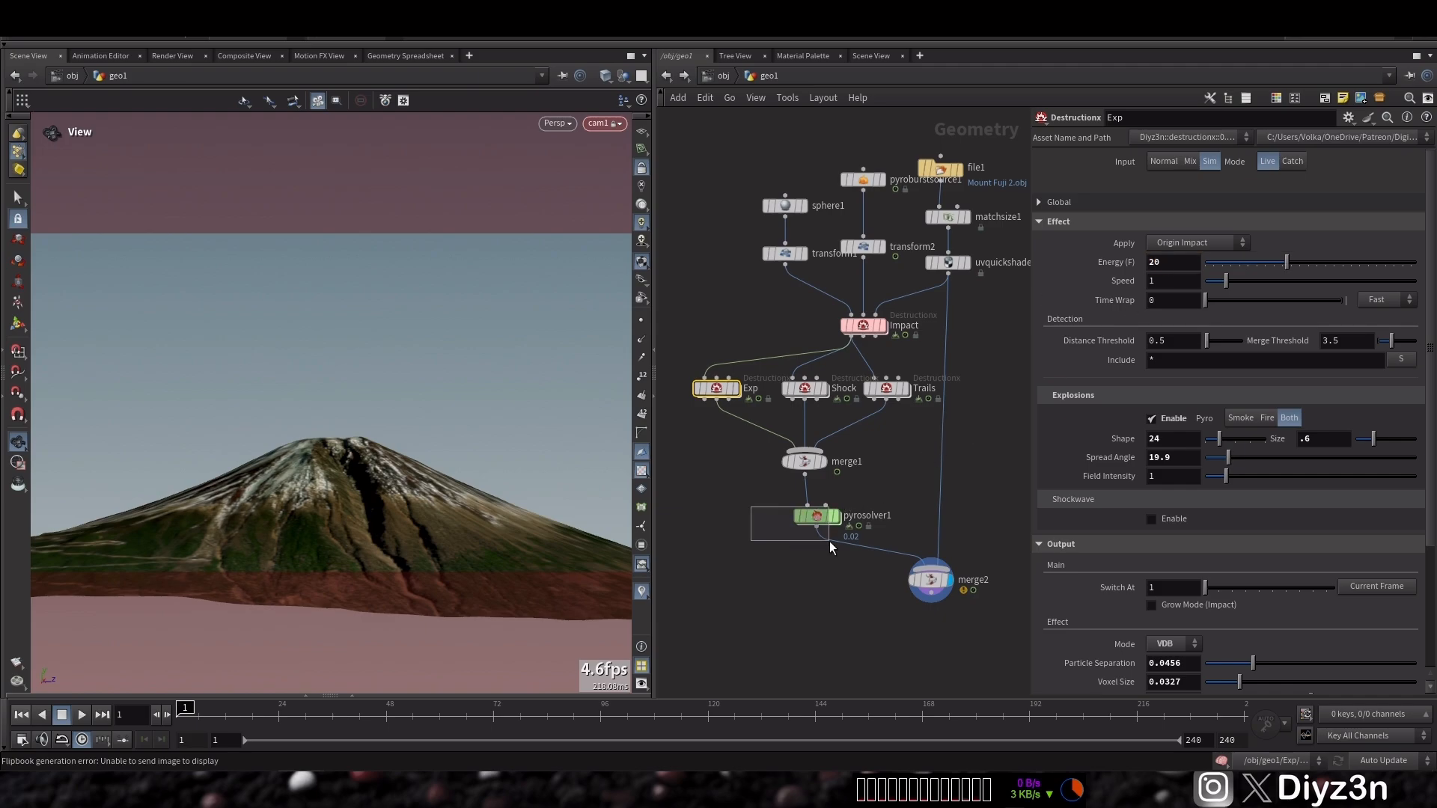
Raise pyrosolver1's Disturbance to about 5.44, Turbulence to about 0.189 and Shredding to about 5.52
click(816, 516)
drag(1270, 277, 1246, 300)
click(1323, 318)
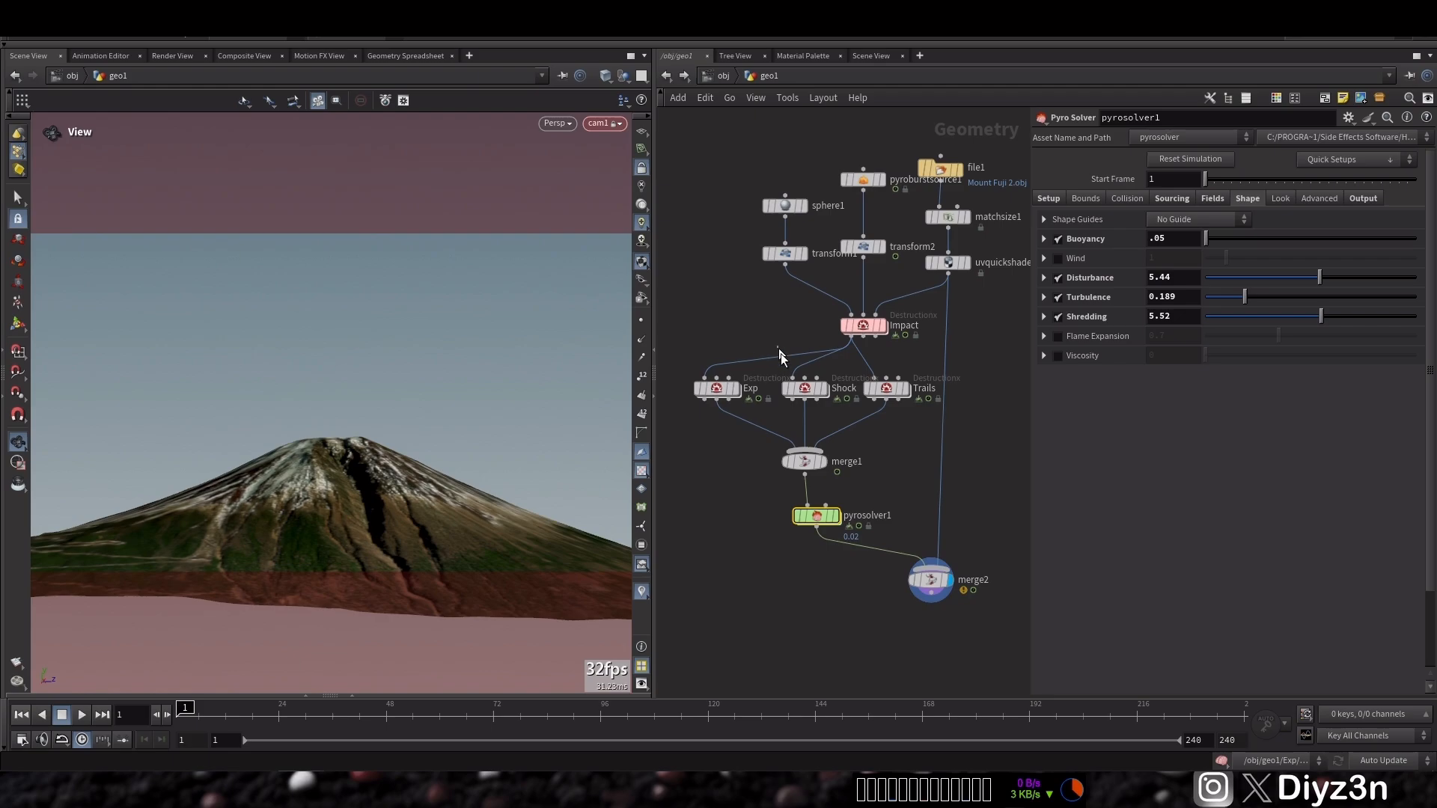
Open the Shock node's Force settings and set the Strength to 2
click(805, 388)
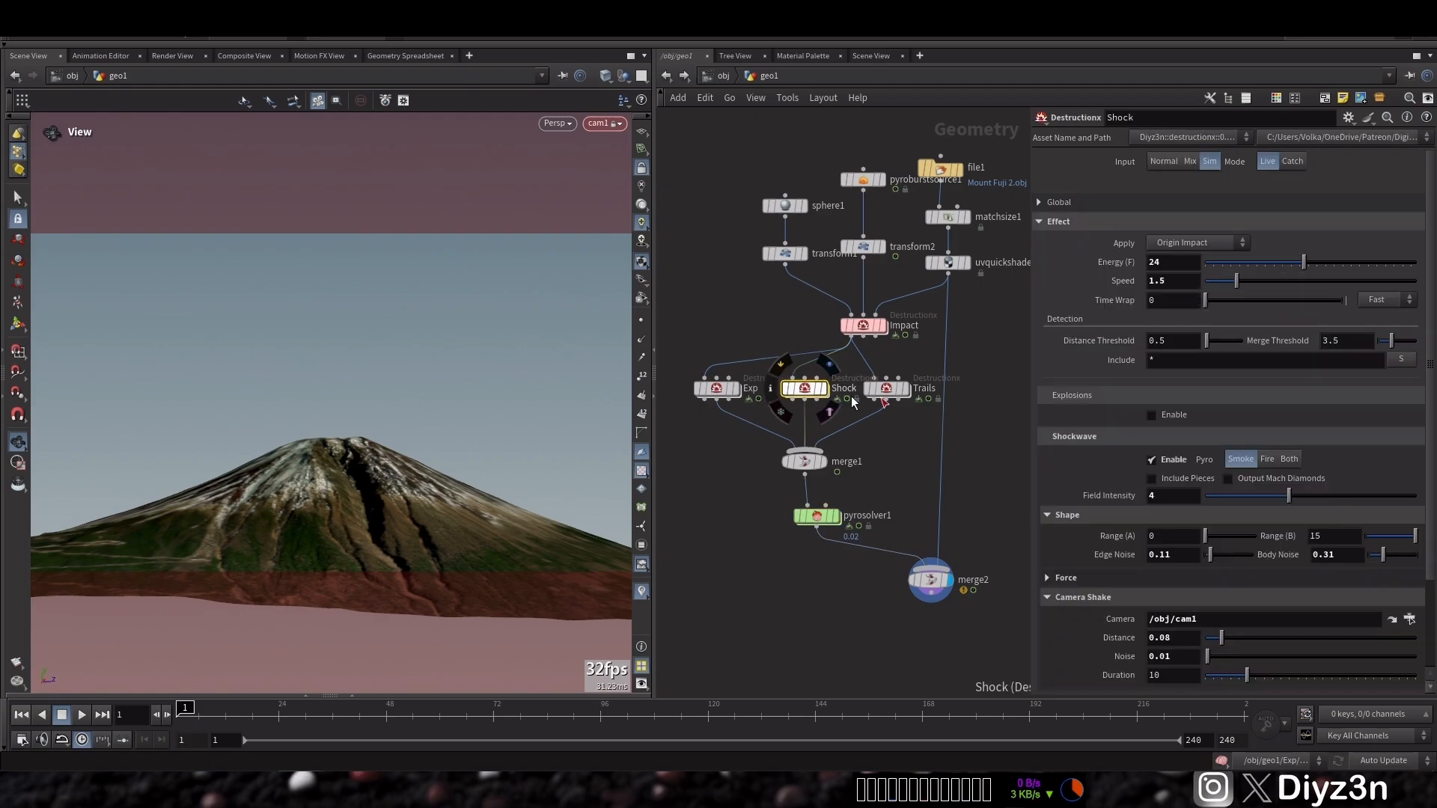
click(1091, 521)
click(1100, 534)
text(2)
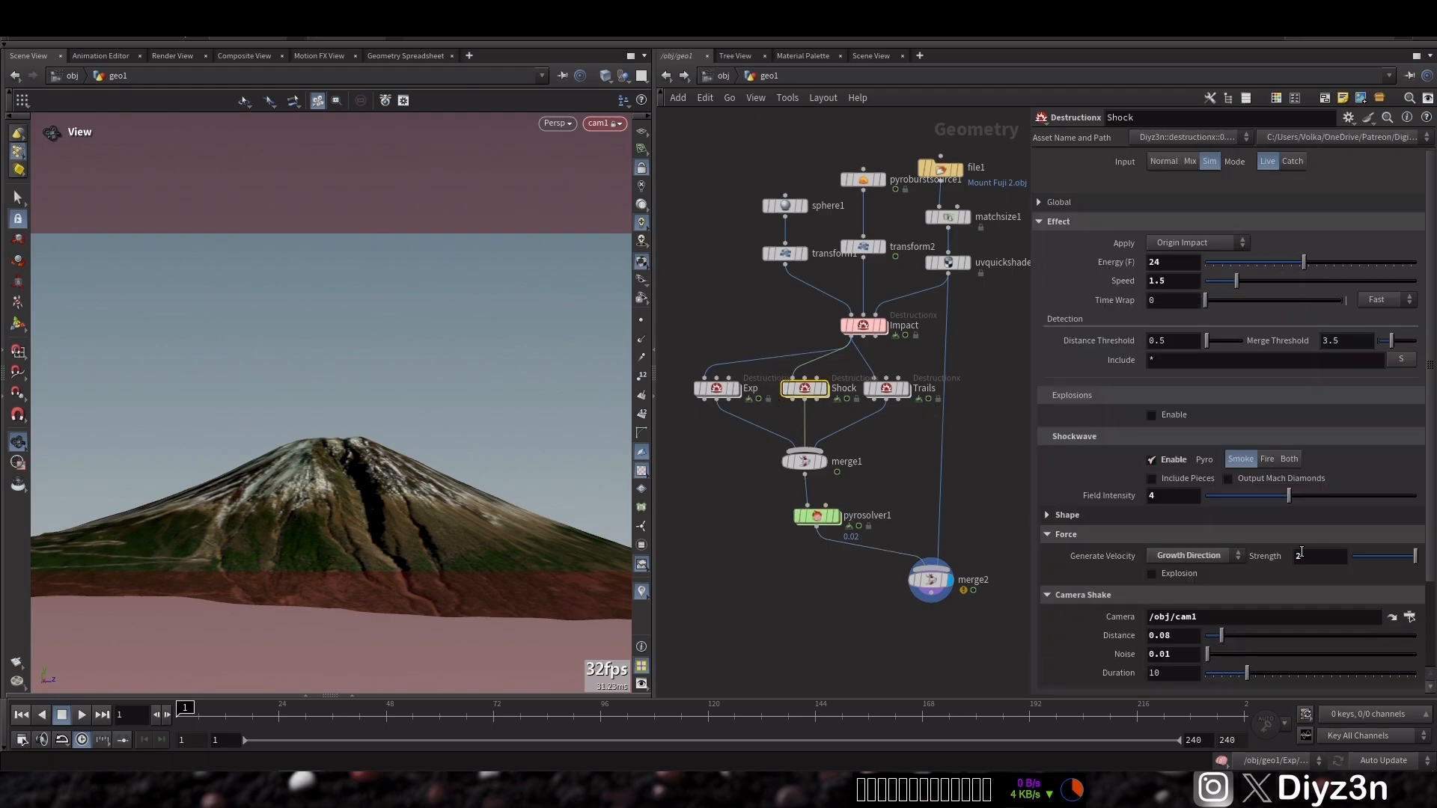
Set pyrosolver1's Max Substeps to 3
click(816, 516)
click(1048, 199)
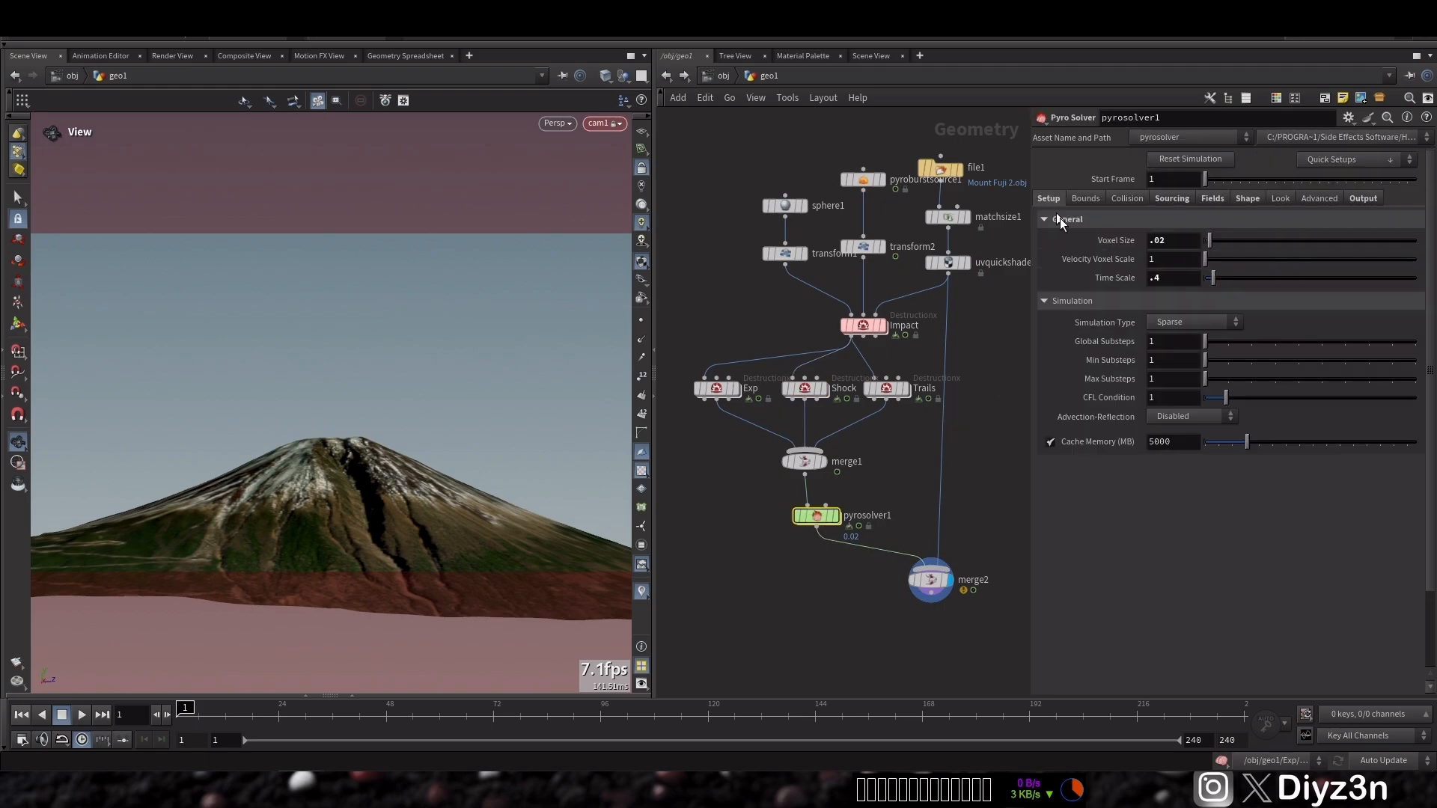
drag(1231, 379, 1245, 383)
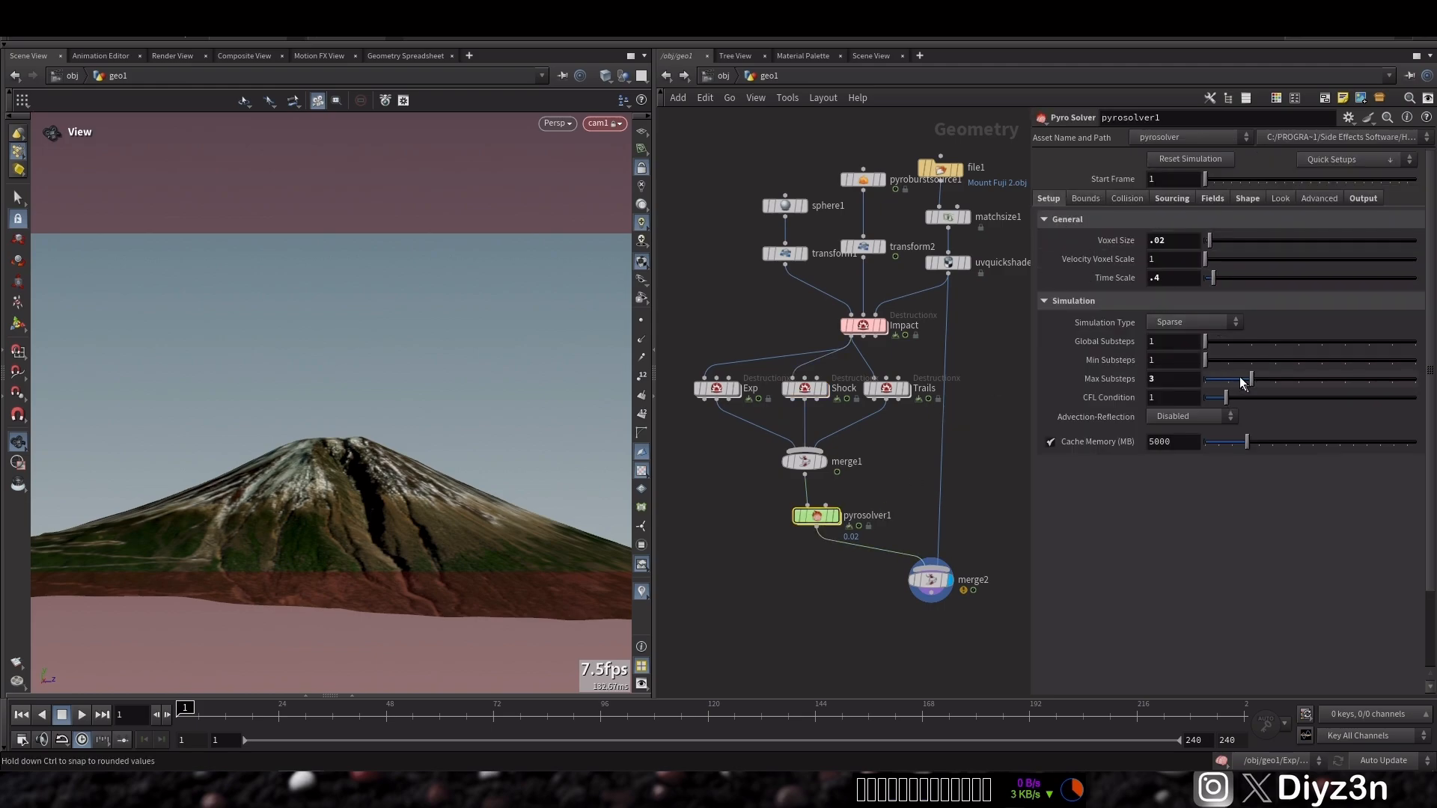
Render a flipbook of merge2, stop it partway and close the viewer
click(930, 580)
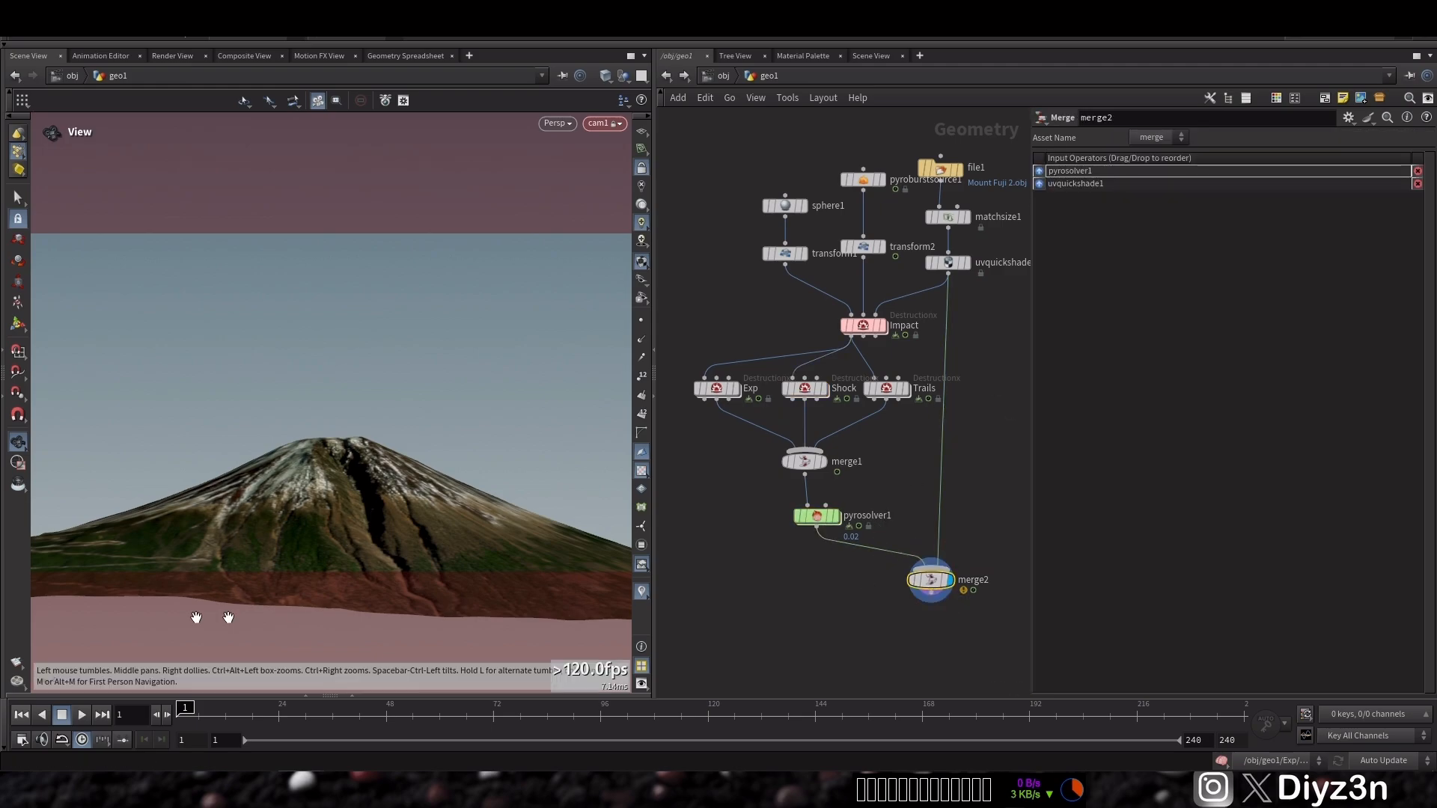
click(16, 662)
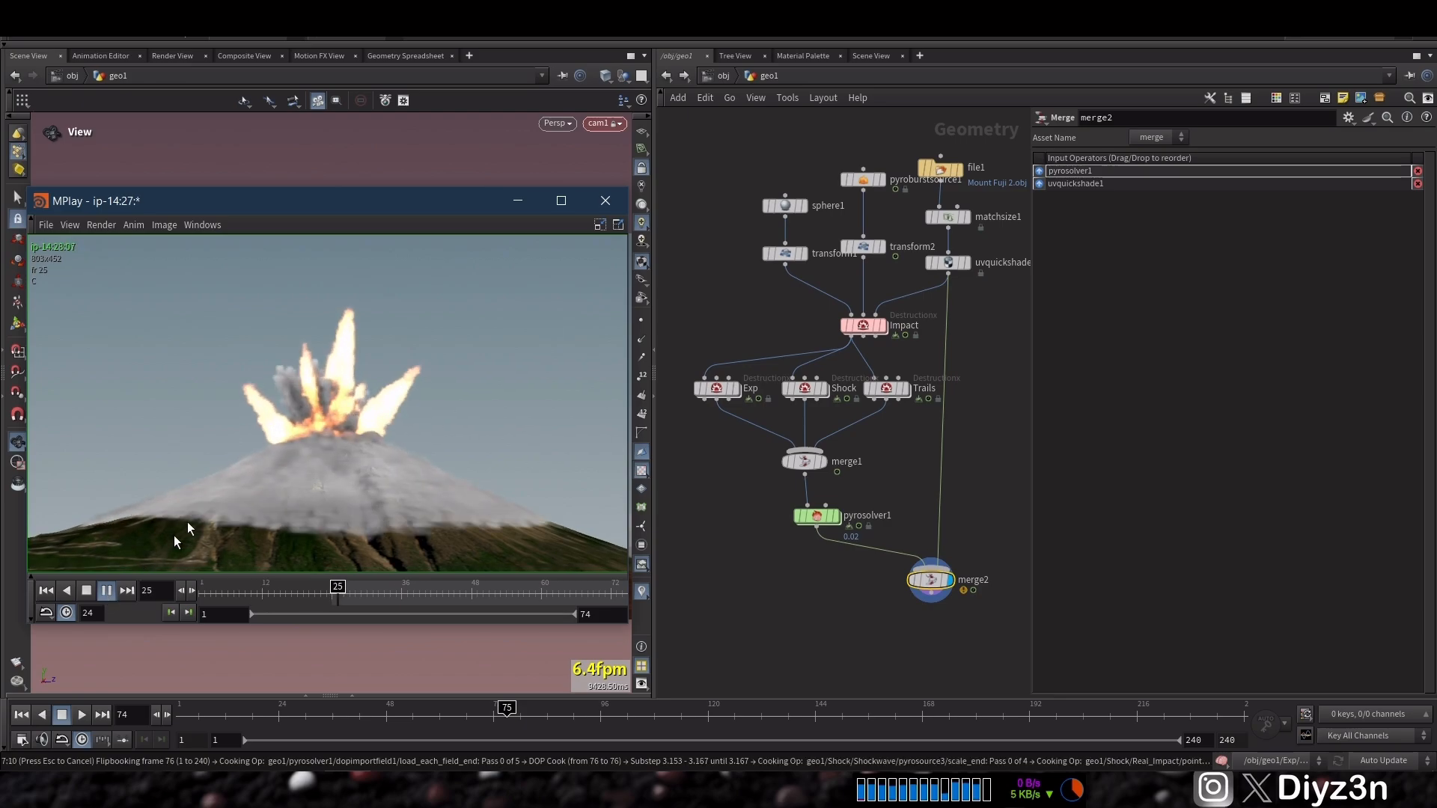
key(Escape)
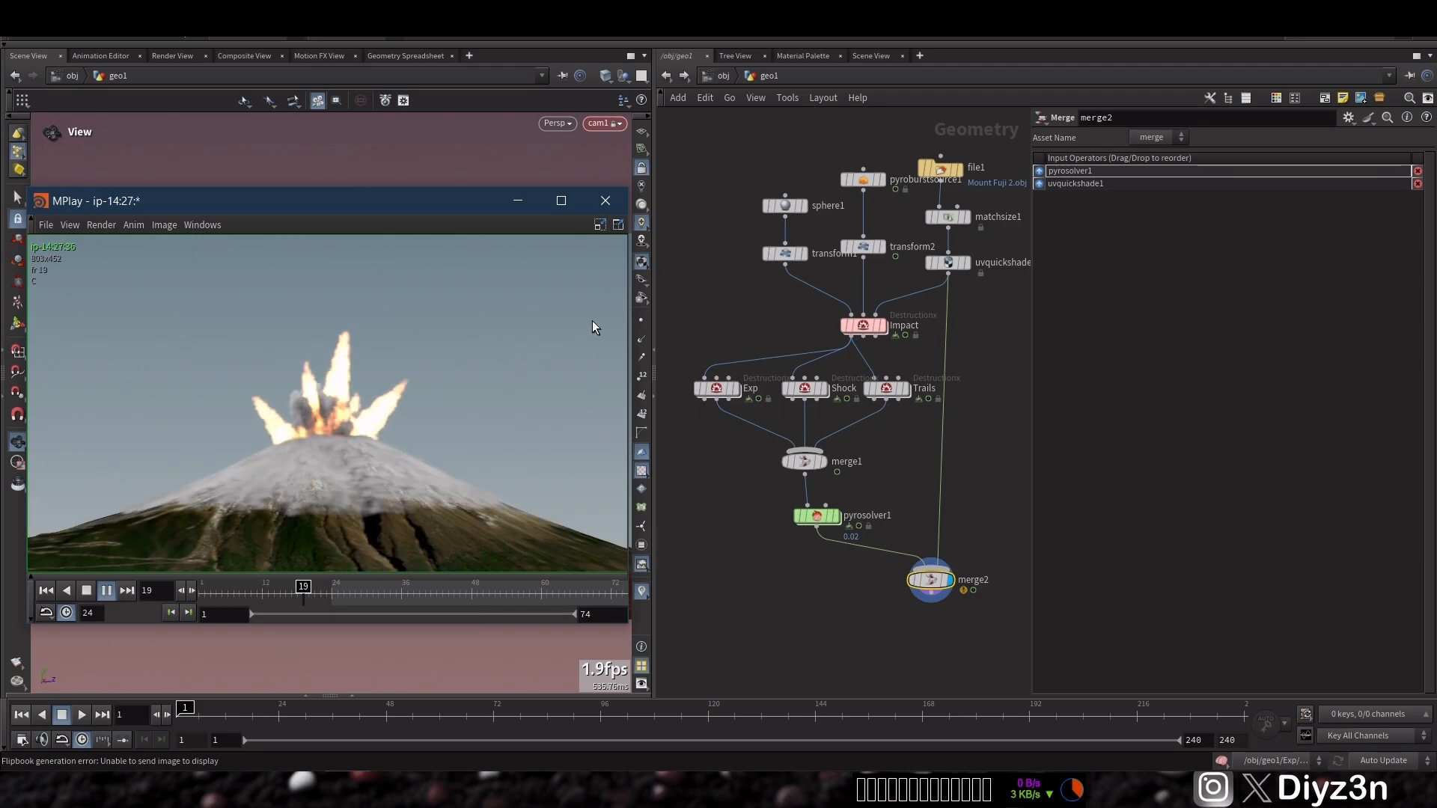
click(624, 202)
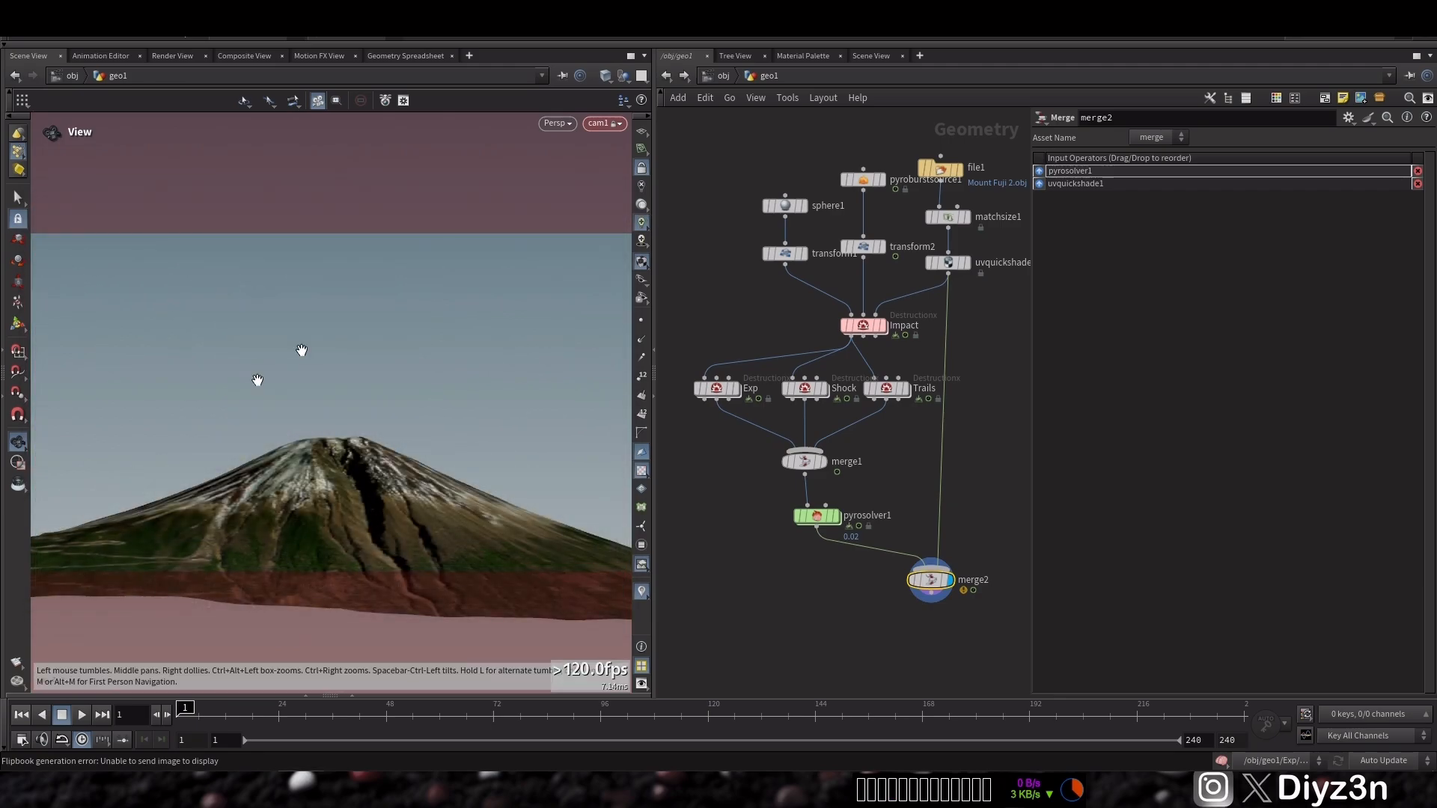
Set the Exp node's explosion Size to .3
click(804, 388)
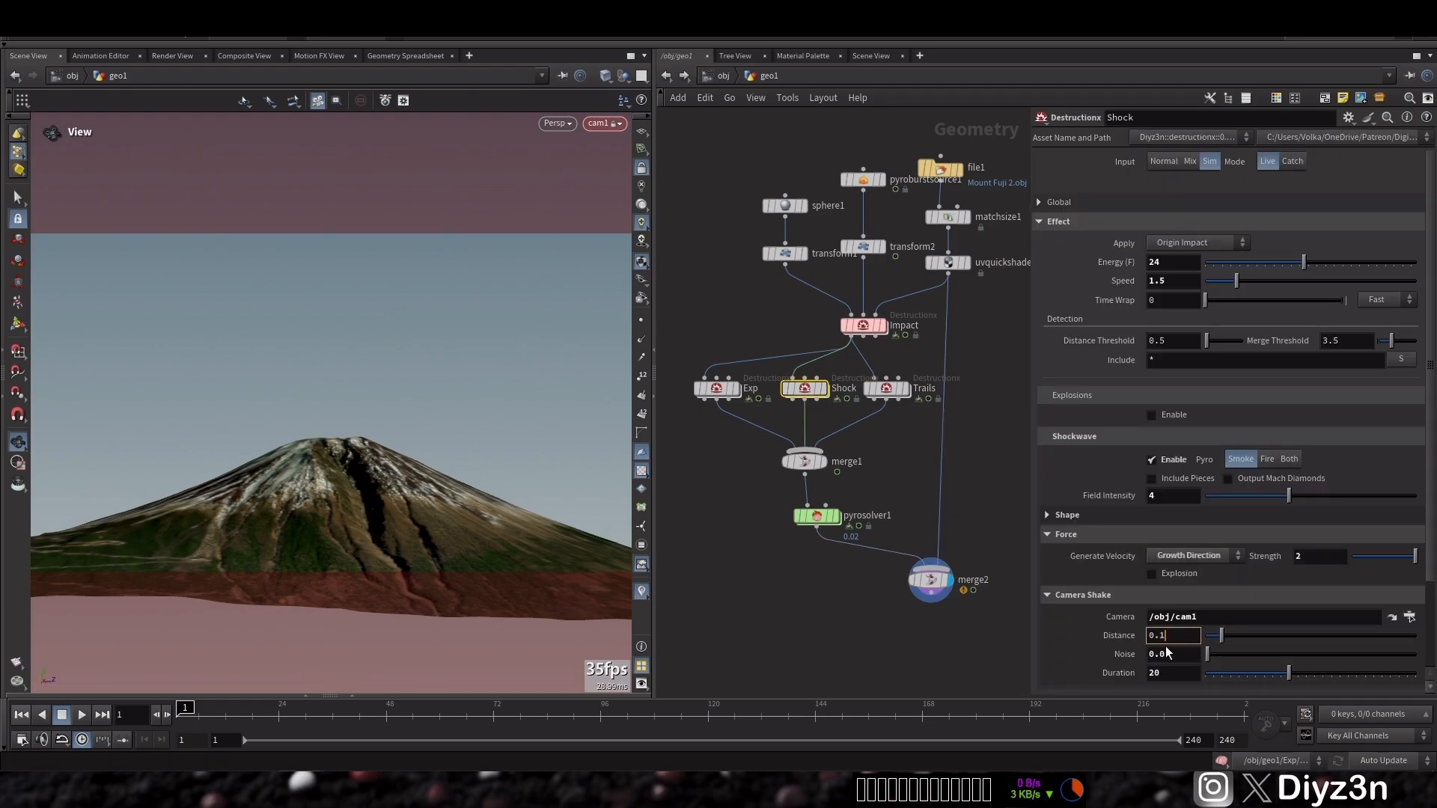
click(716, 388)
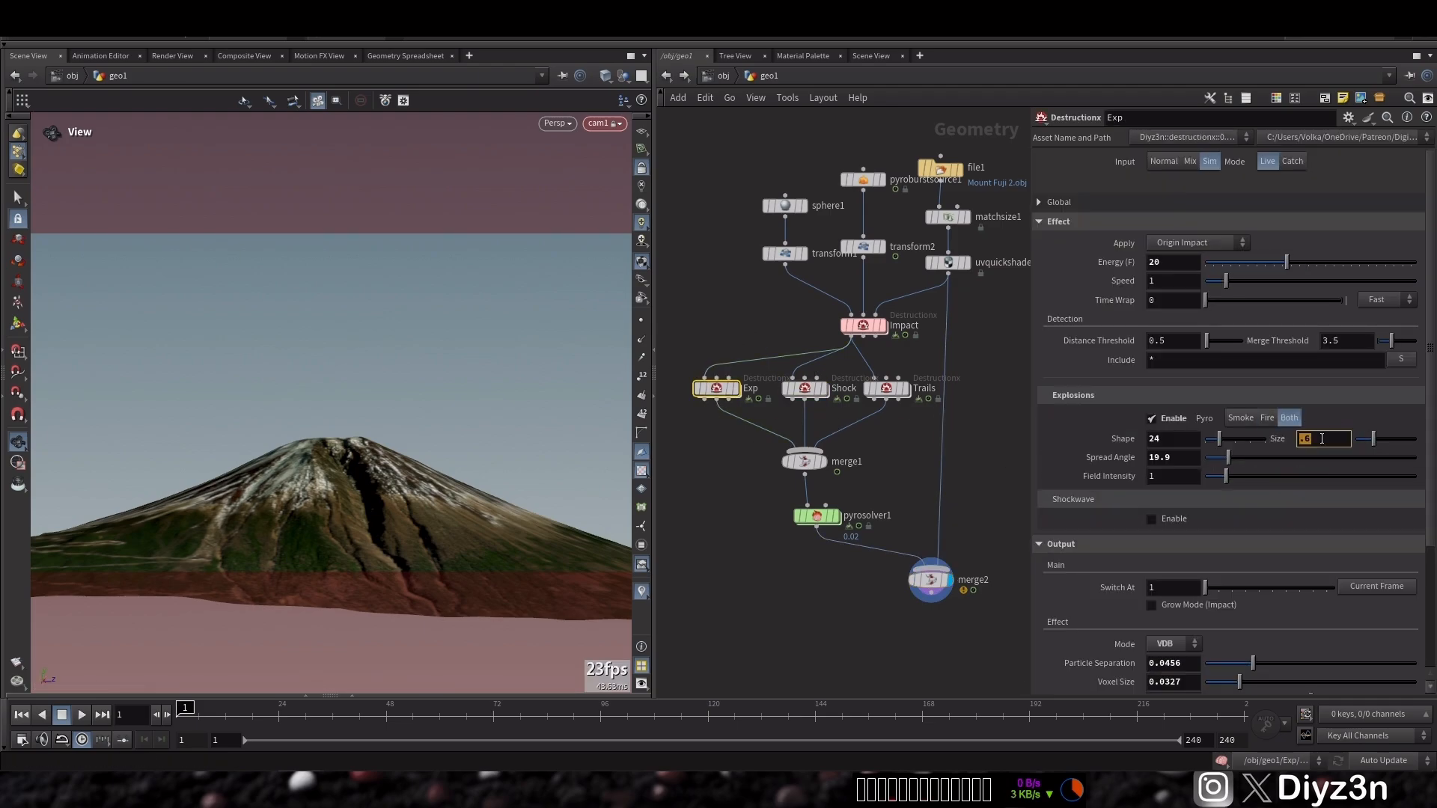
key(Return)
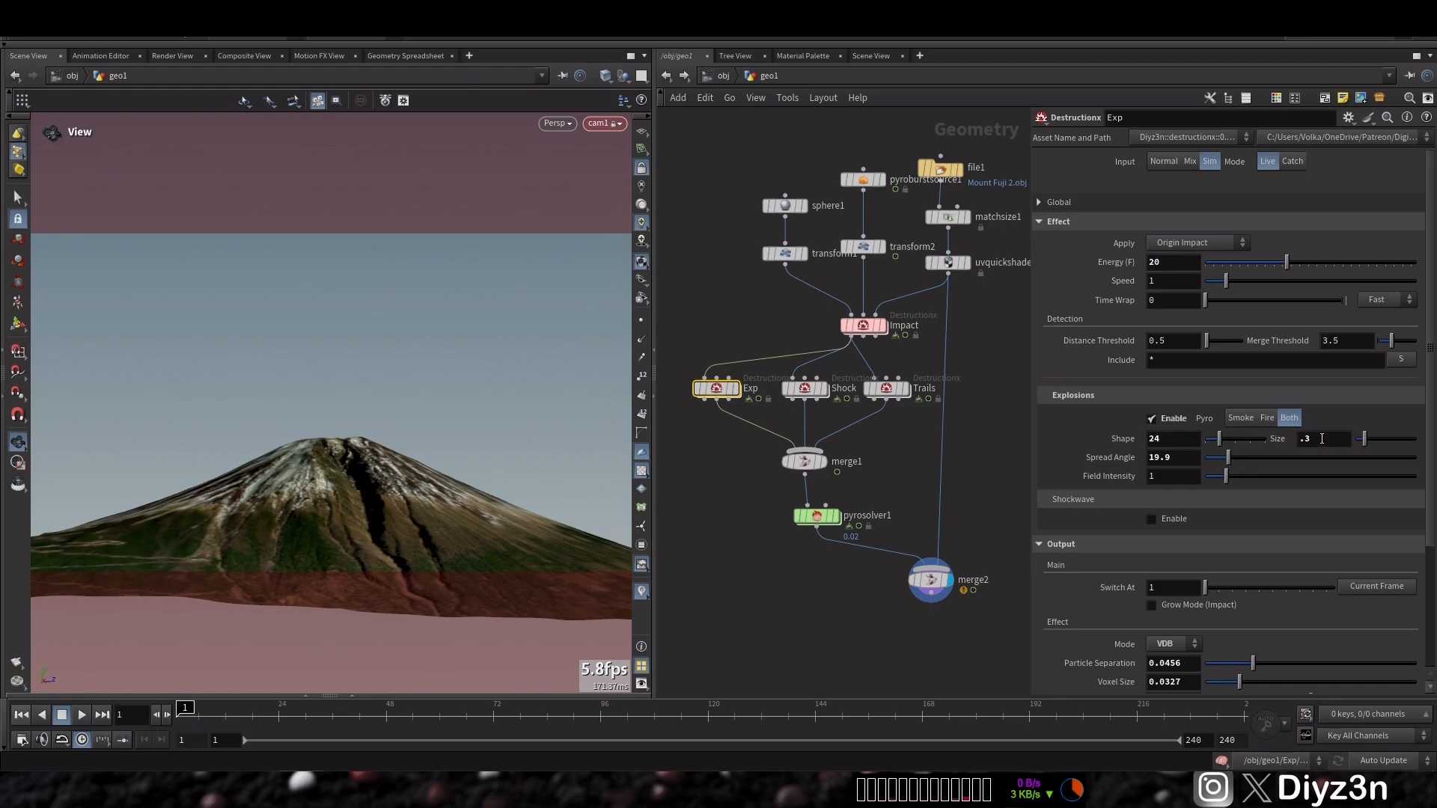
Set pyrosolver1's Voxel Size to .01, nudge merge2 in the network and reopen the Shape settings
click(817, 516)
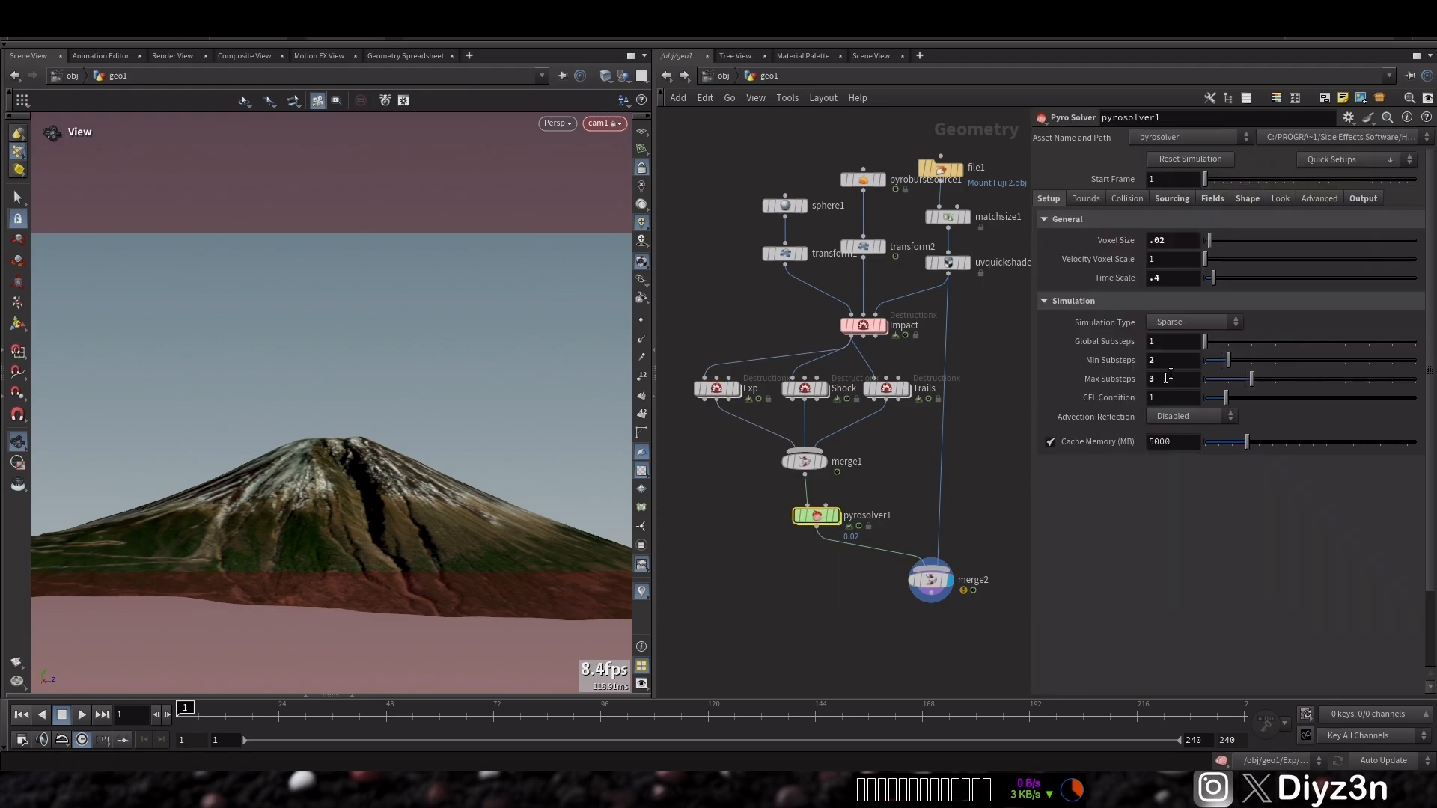
click(1245, 199)
click(1049, 198)
click(1180, 241)
text(.015)
key(Return)
drag(913, 595, 923, 603)
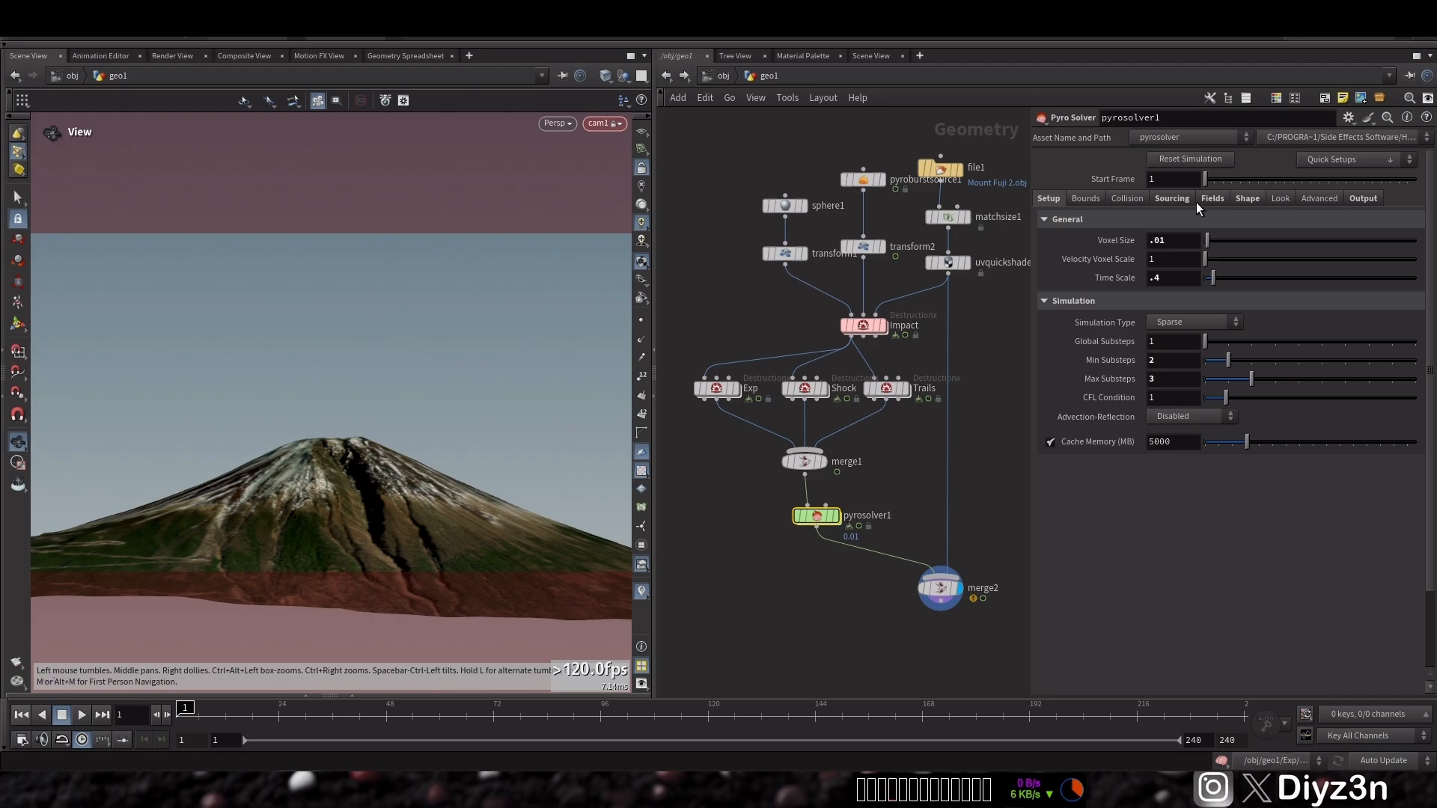
click(1253, 197)
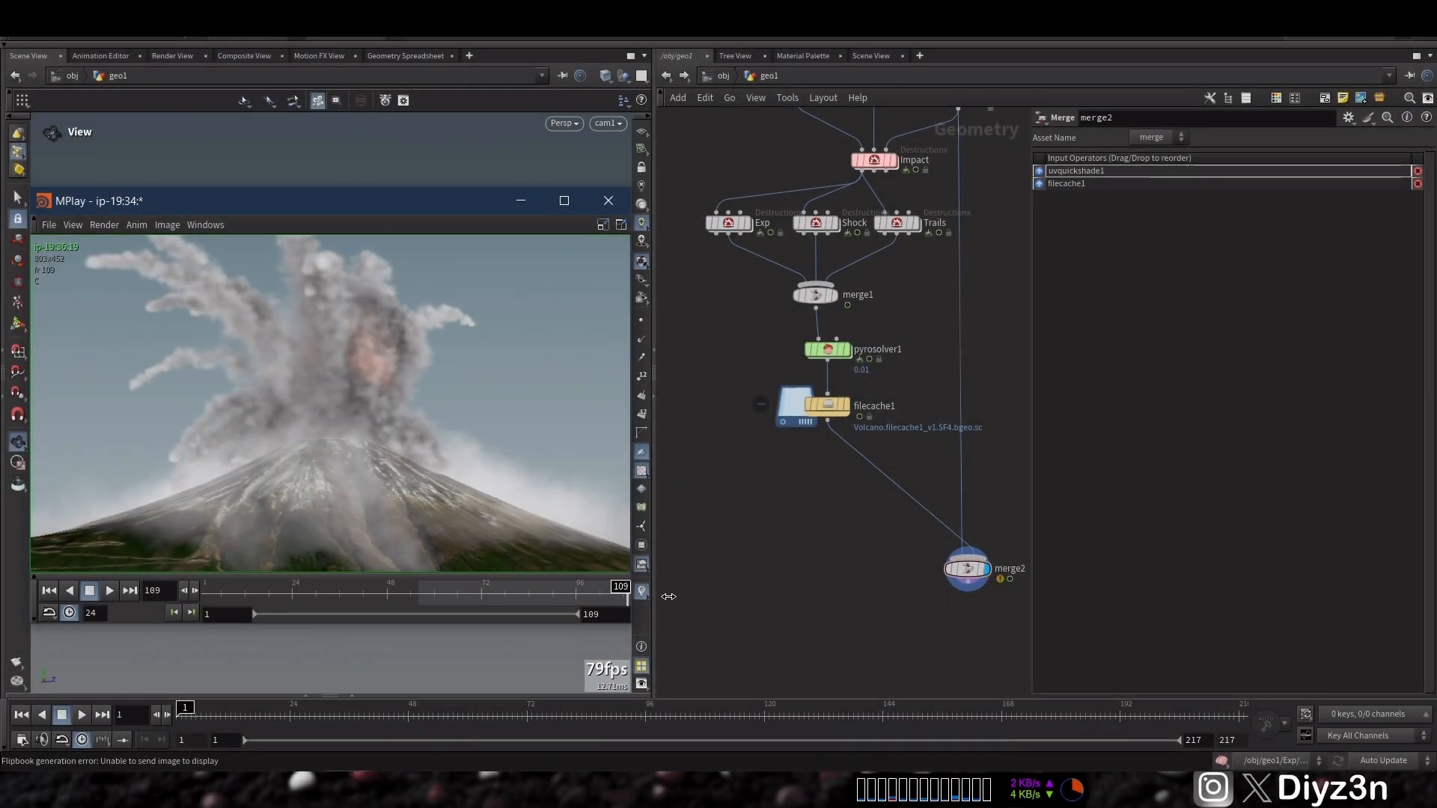
Review the explosion flipbook playback and close the viewer
mouse_move(668, 596)
mouse_down()
mouse_move(196, 595)
mouse_move(654, 587)
mouse_up()
click(611, 203)
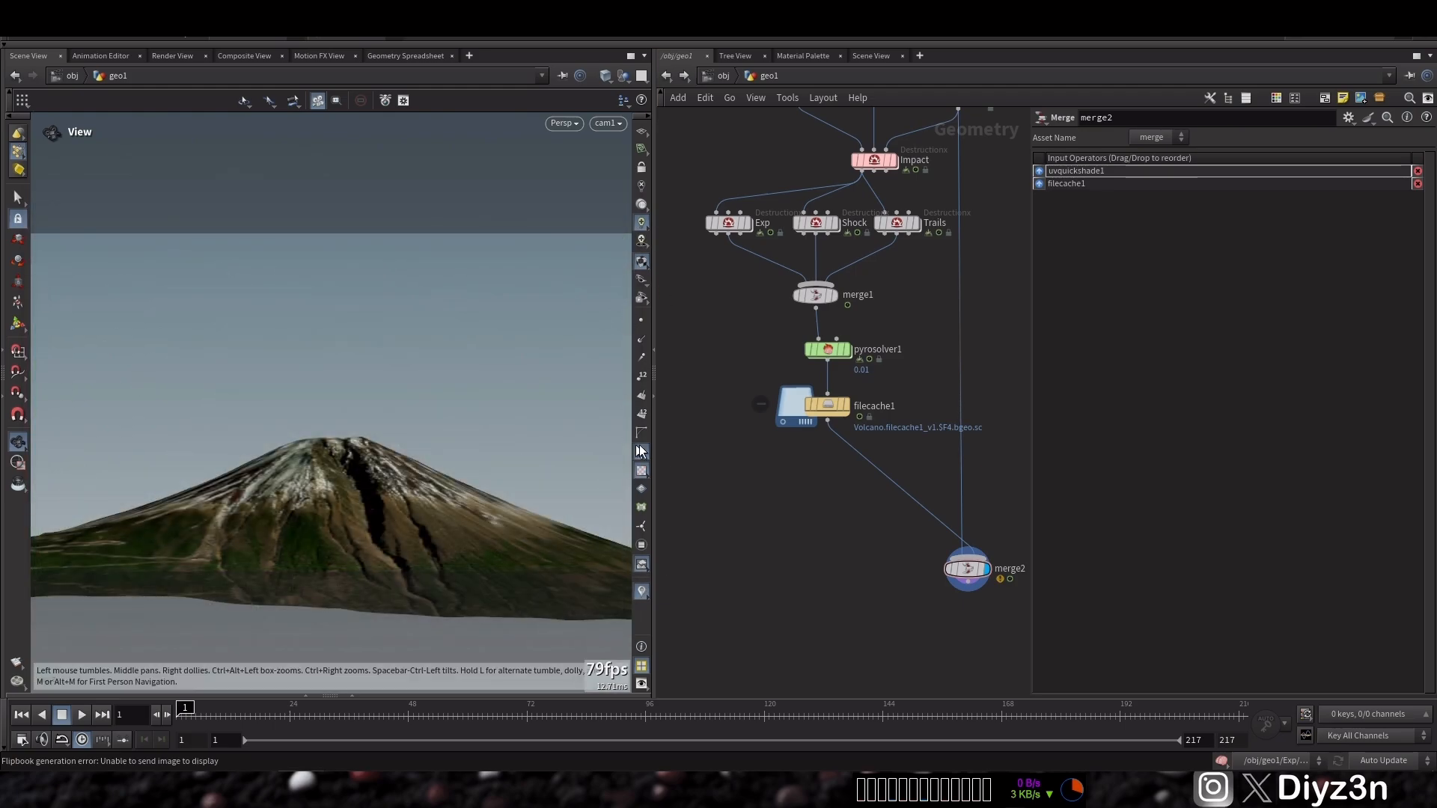
Add a SparkX node and connect the Exp node's output into it
key(Tab)
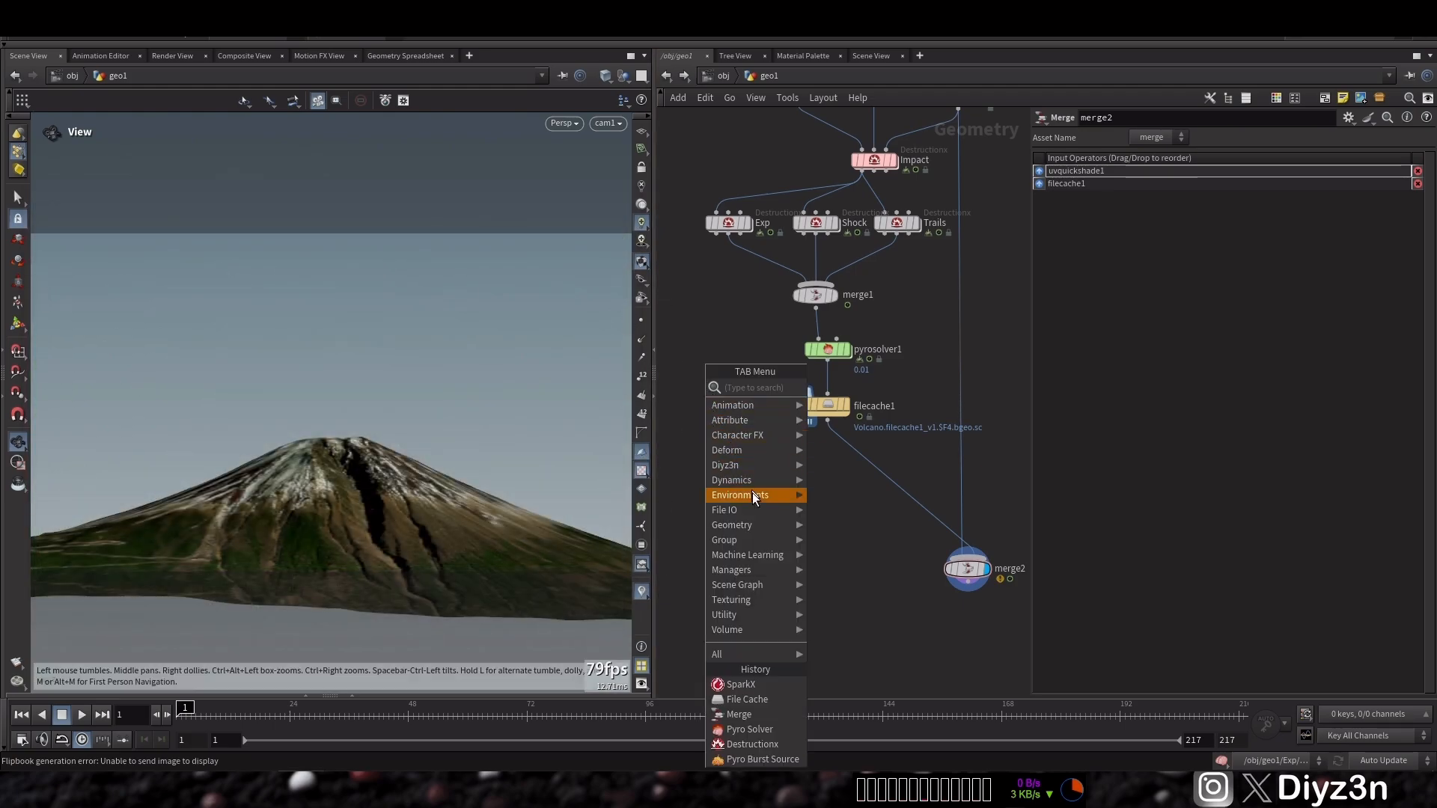
mouse_move(752, 466)
click(832, 470)
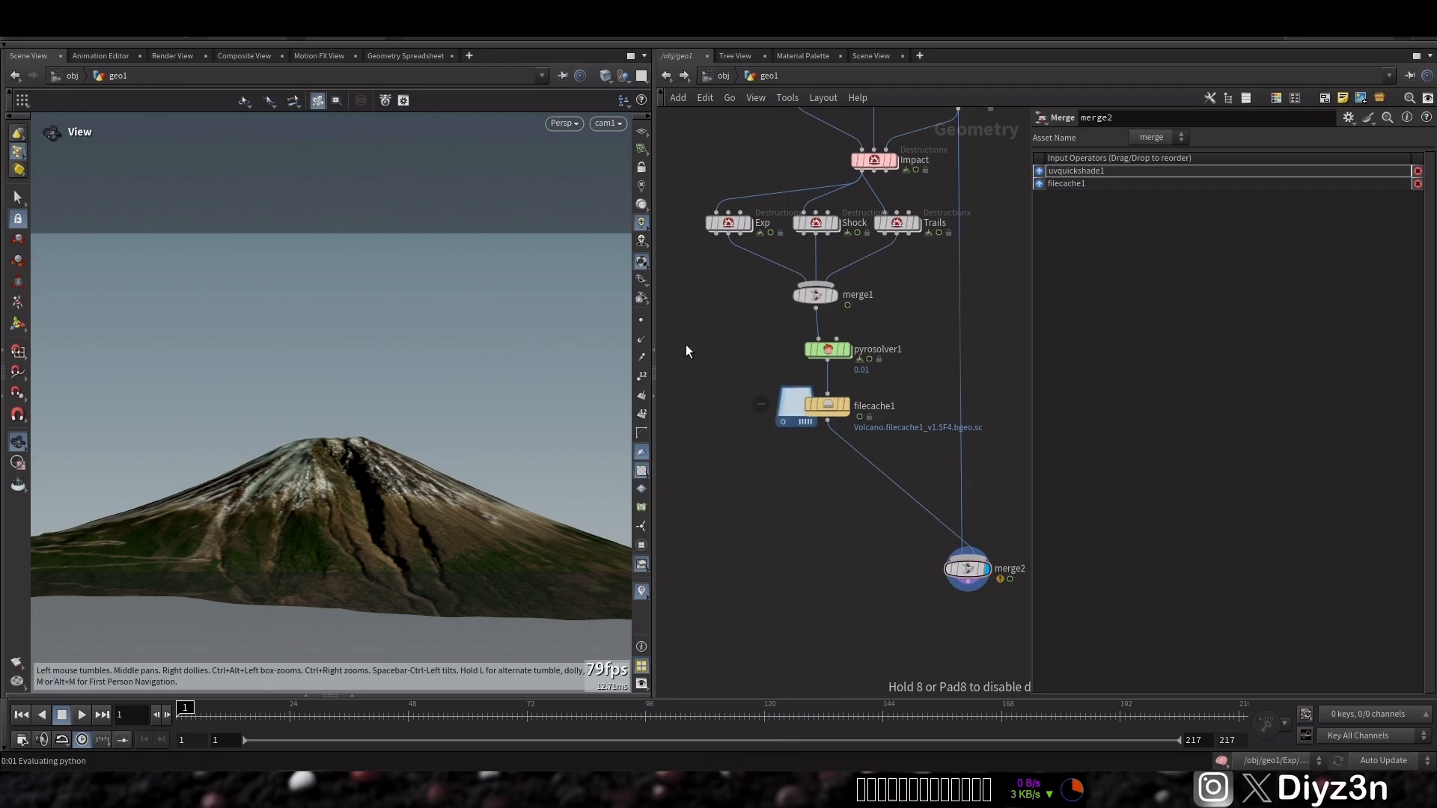
click(685, 344)
middle_drag(693, 292, 718, 322)
drag(701, 362, 776, 254)
click(775, 254)
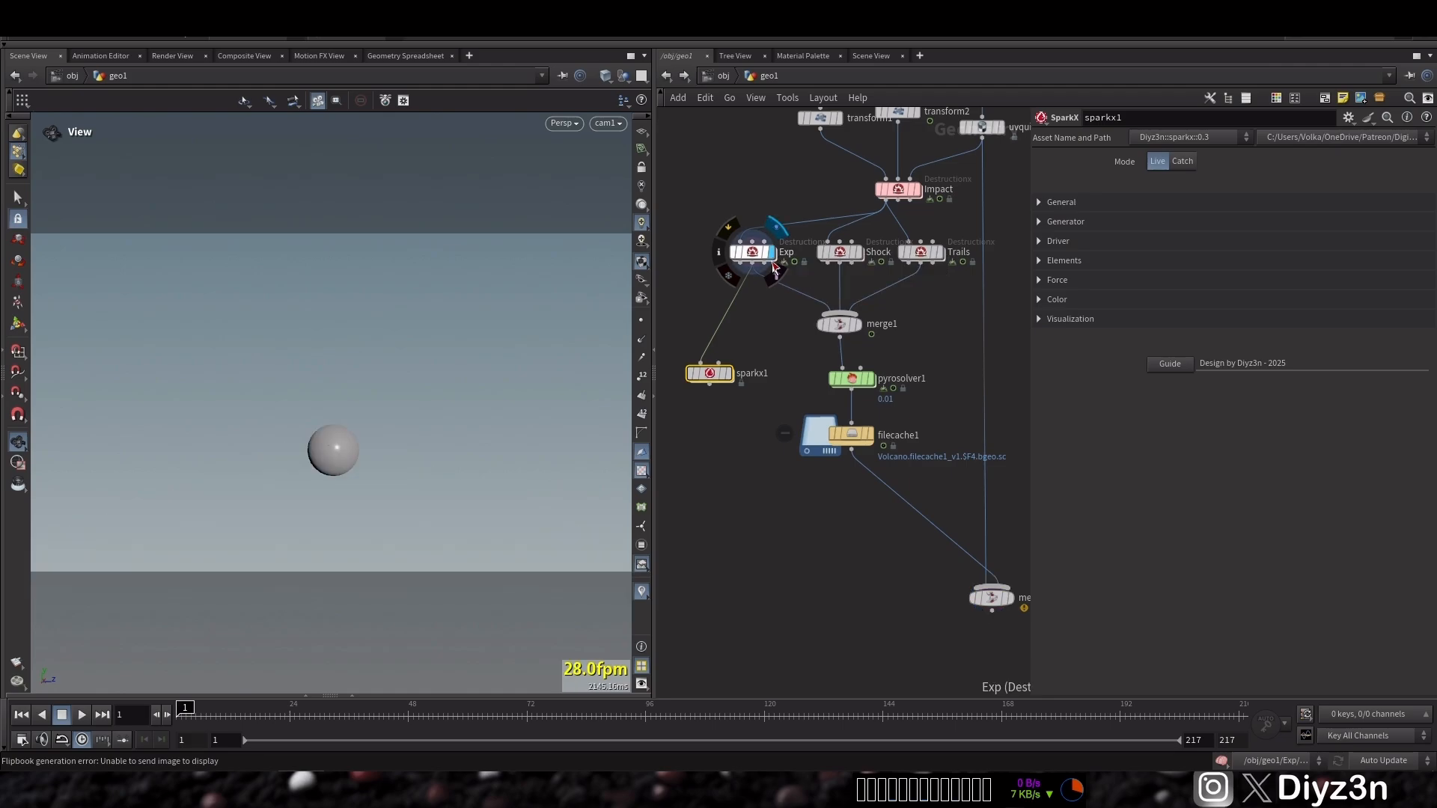
Insert a Null node between the Exp node and sparkx1
key(Tab)
text(nu)
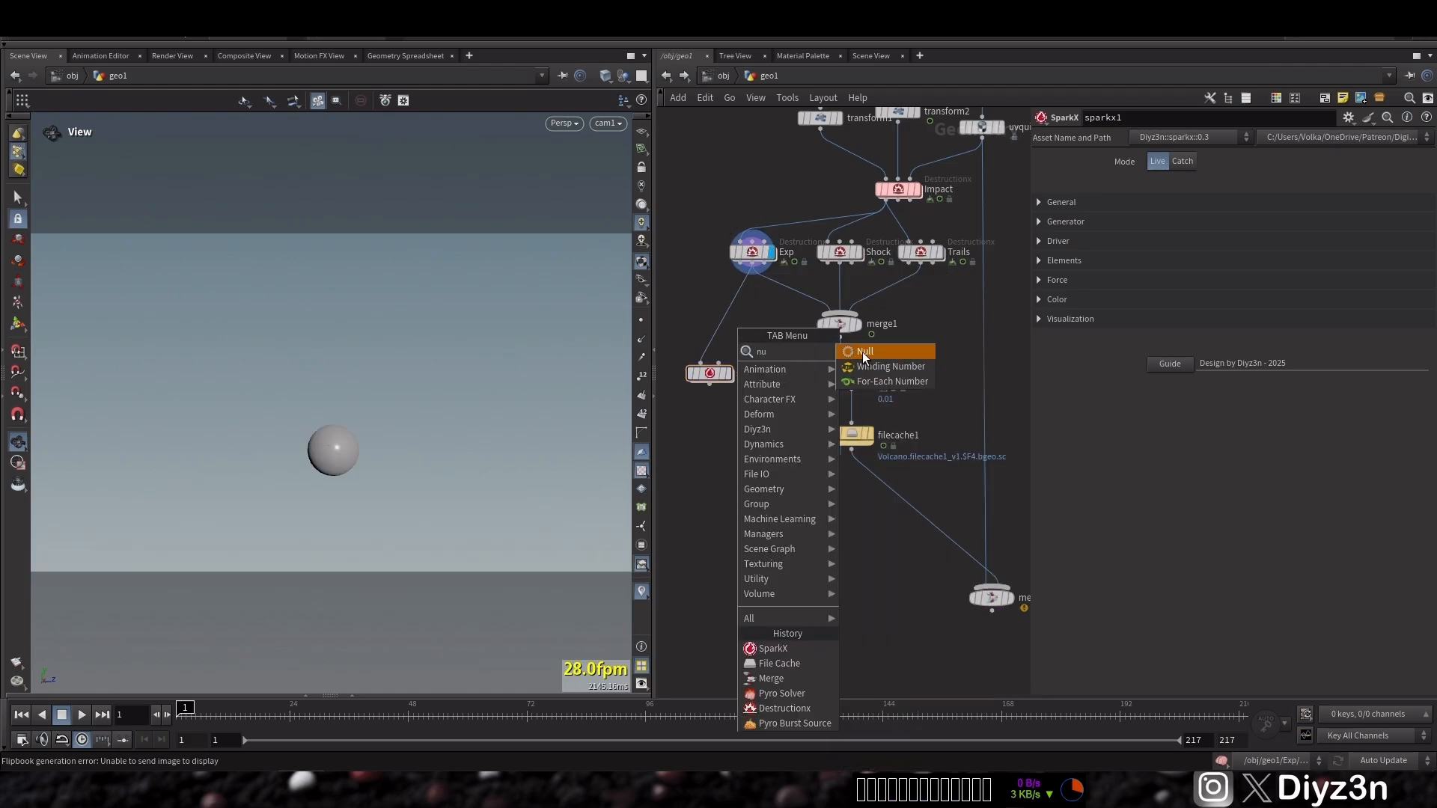
key(Escape)
click(726, 318)
drag(727, 317, 701, 316)
click(733, 289)
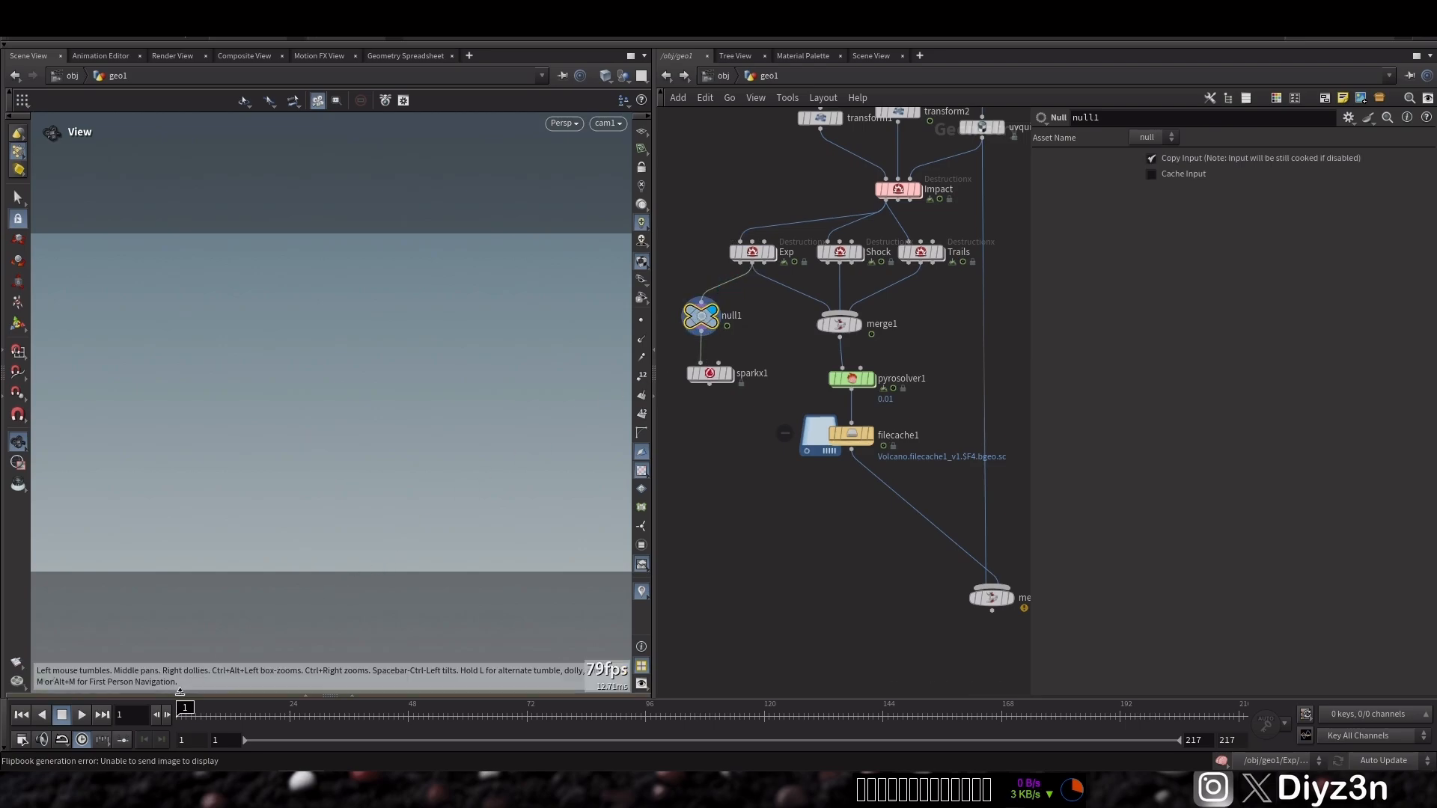
Play back the SparkX result in the viewport and return to frame 1
click(82, 715)
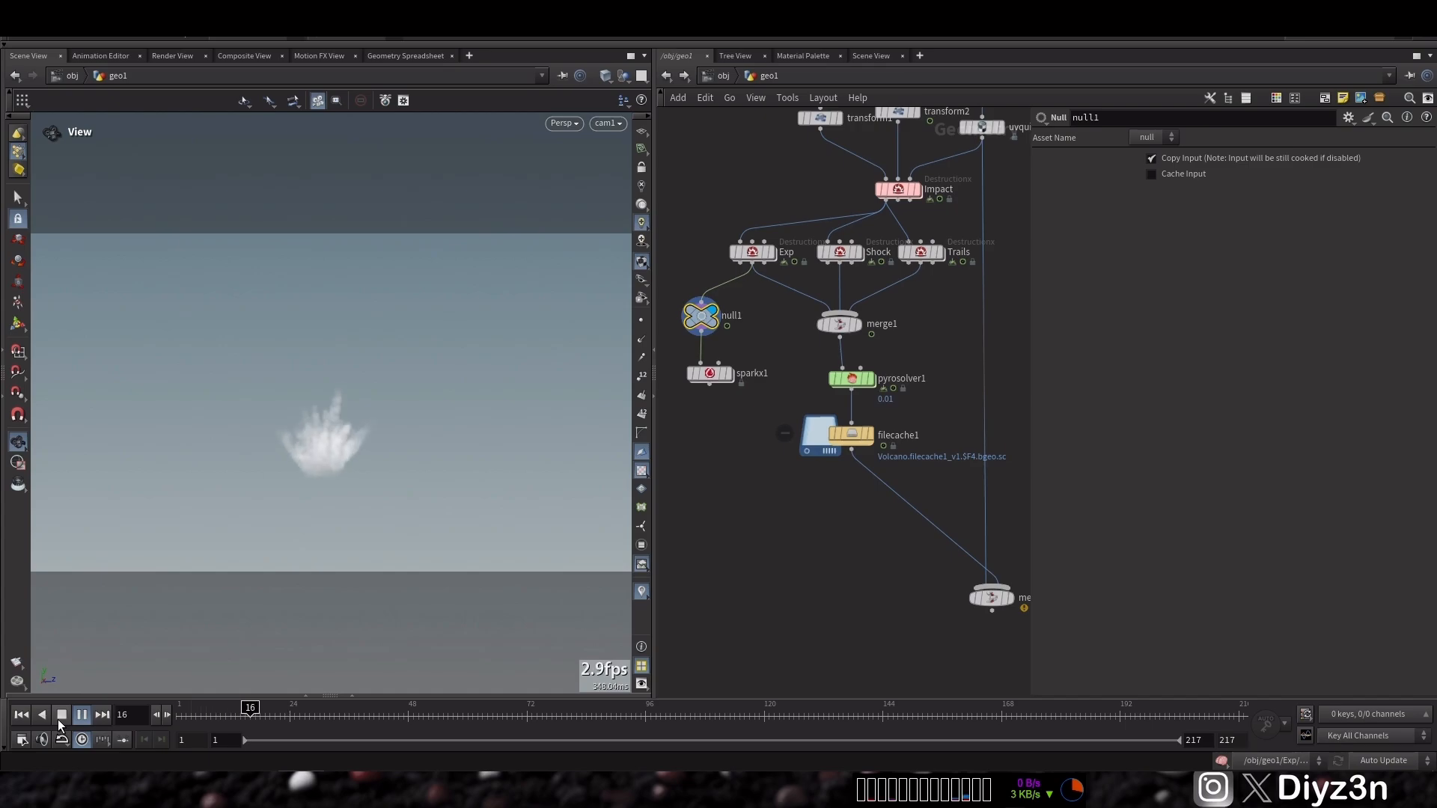
click(59, 719)
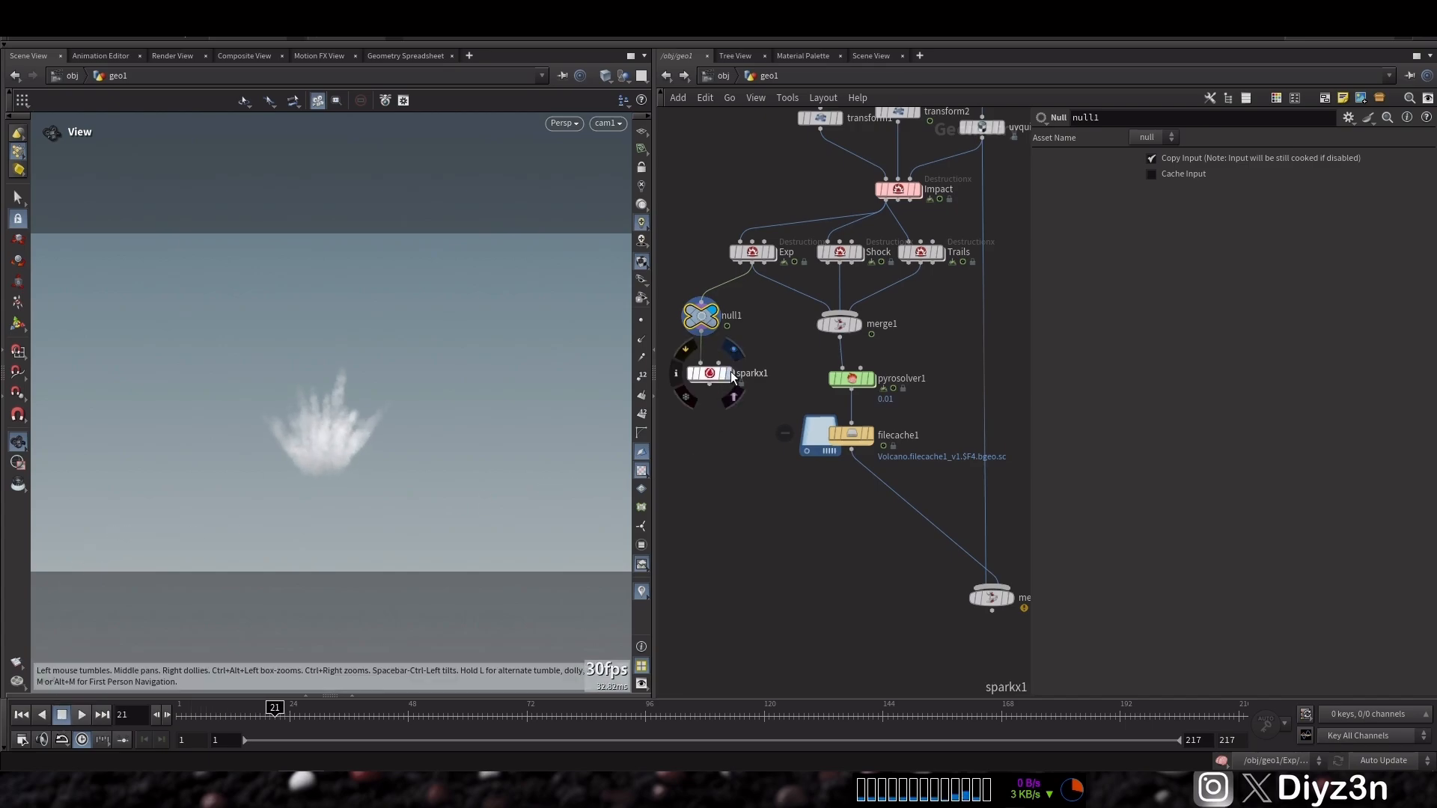
click(21, 715)
Set sparkx1's Debris Size to .2 and Amount to .4
click(710, 374)
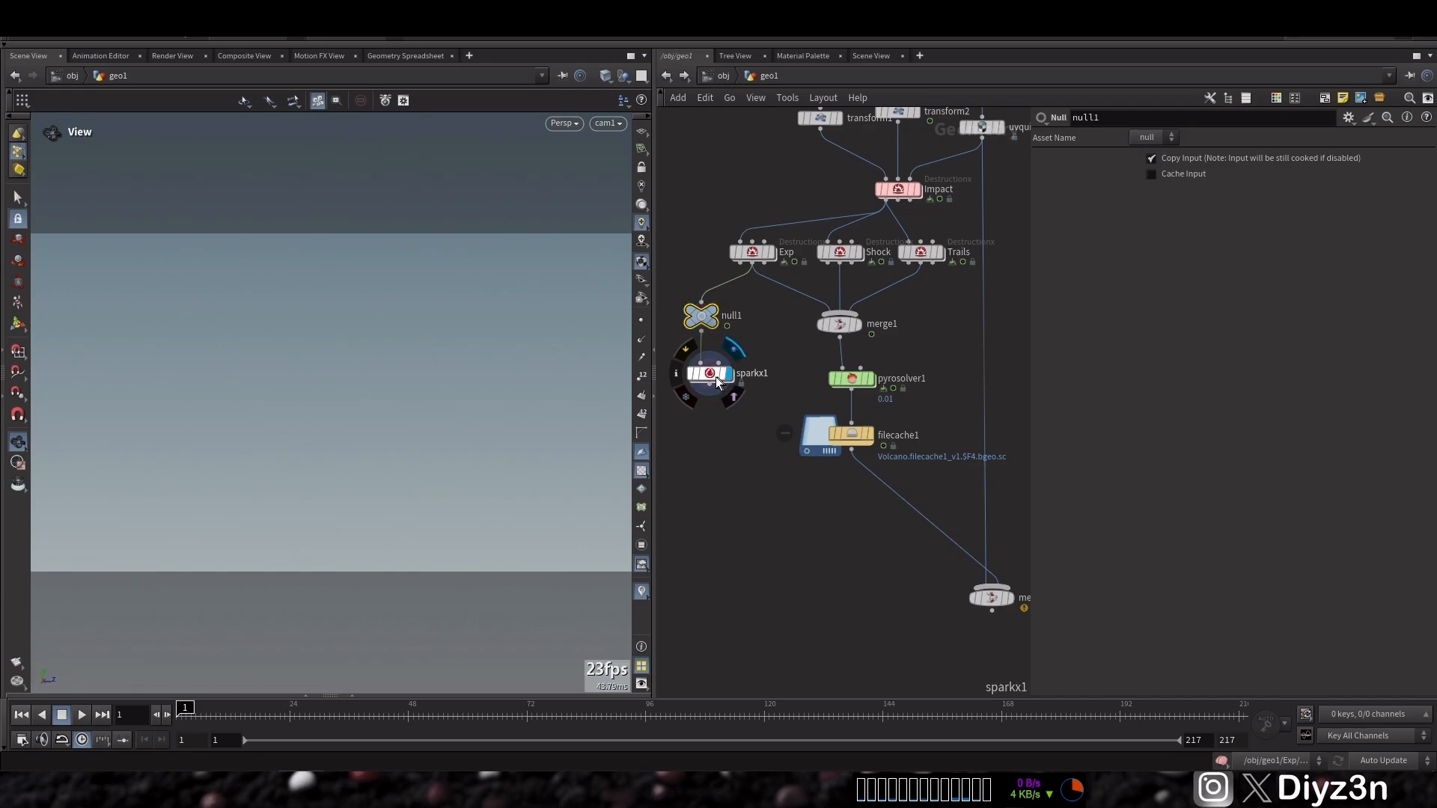
click(1093, 262)
click(1064, 322)
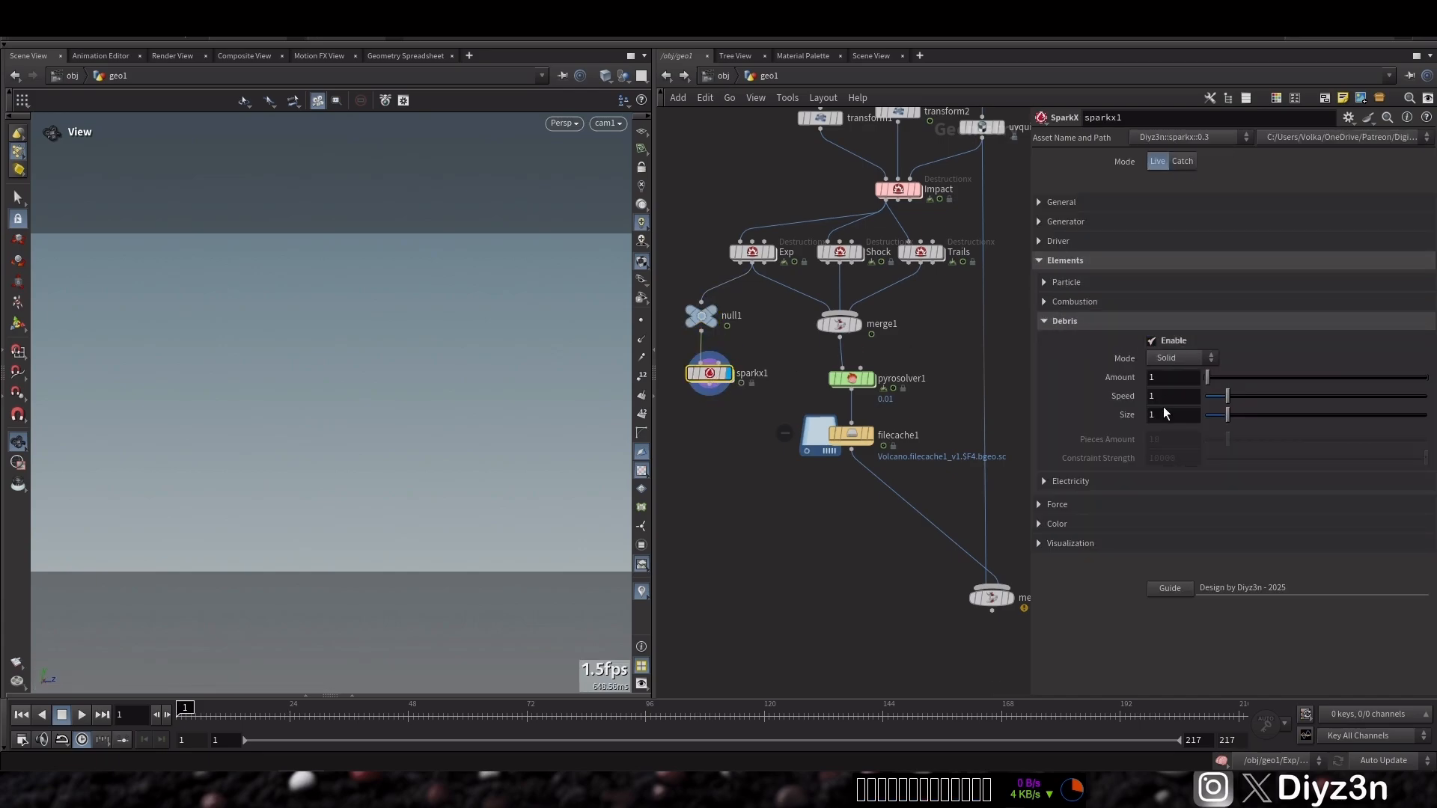
double_click(1161, 414)
text(.2)
key(Return)
click(1165, 383)
text(.8)
key(Return)
Set sparkx1's Force gravity Y to -10 and its General Time Scale to .4
click(1064, 320)
click(1071, 402)
click(1063, 398)
click(1056, 364)
click(1269, 388)
key(Return)
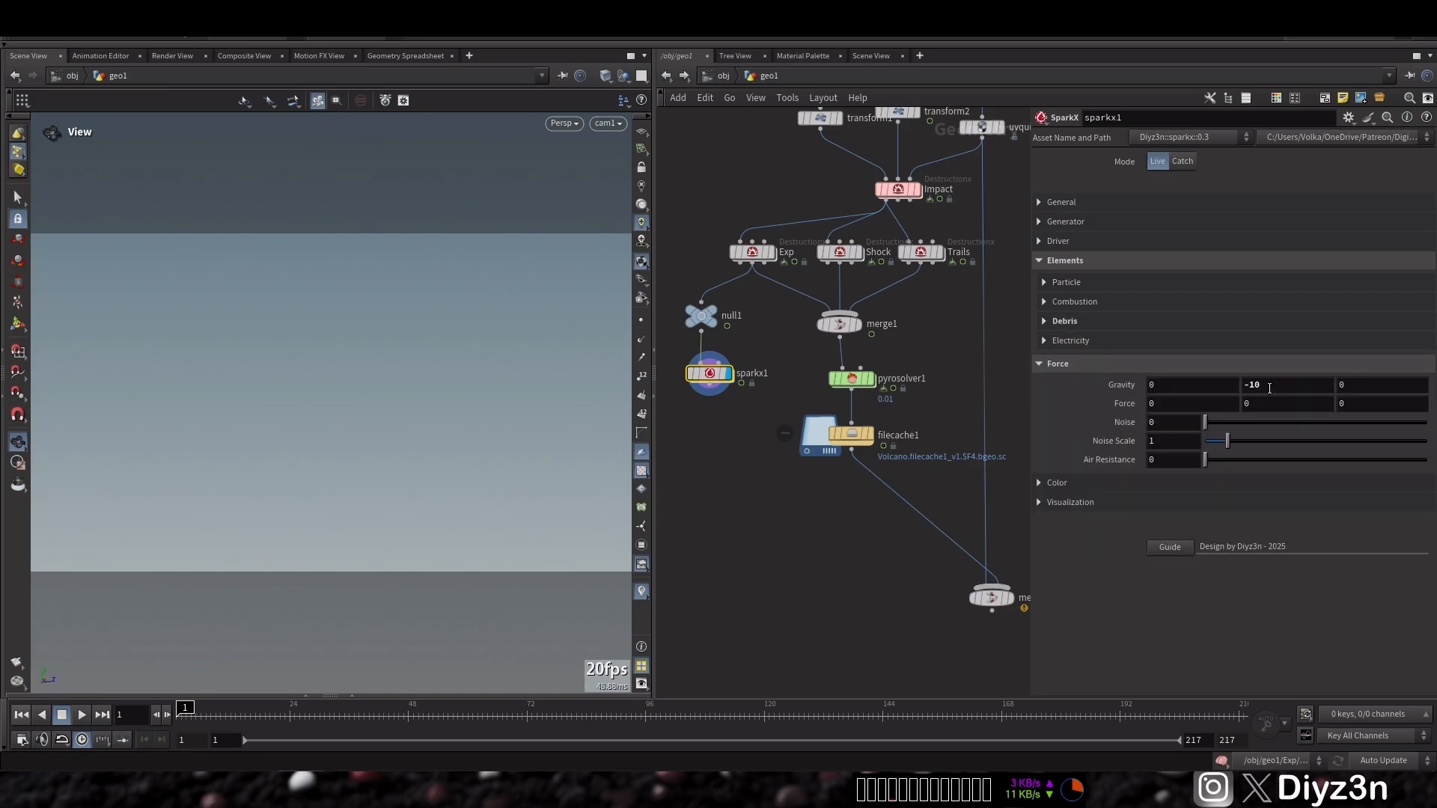
click(1065, 261)
click(1063, 202)
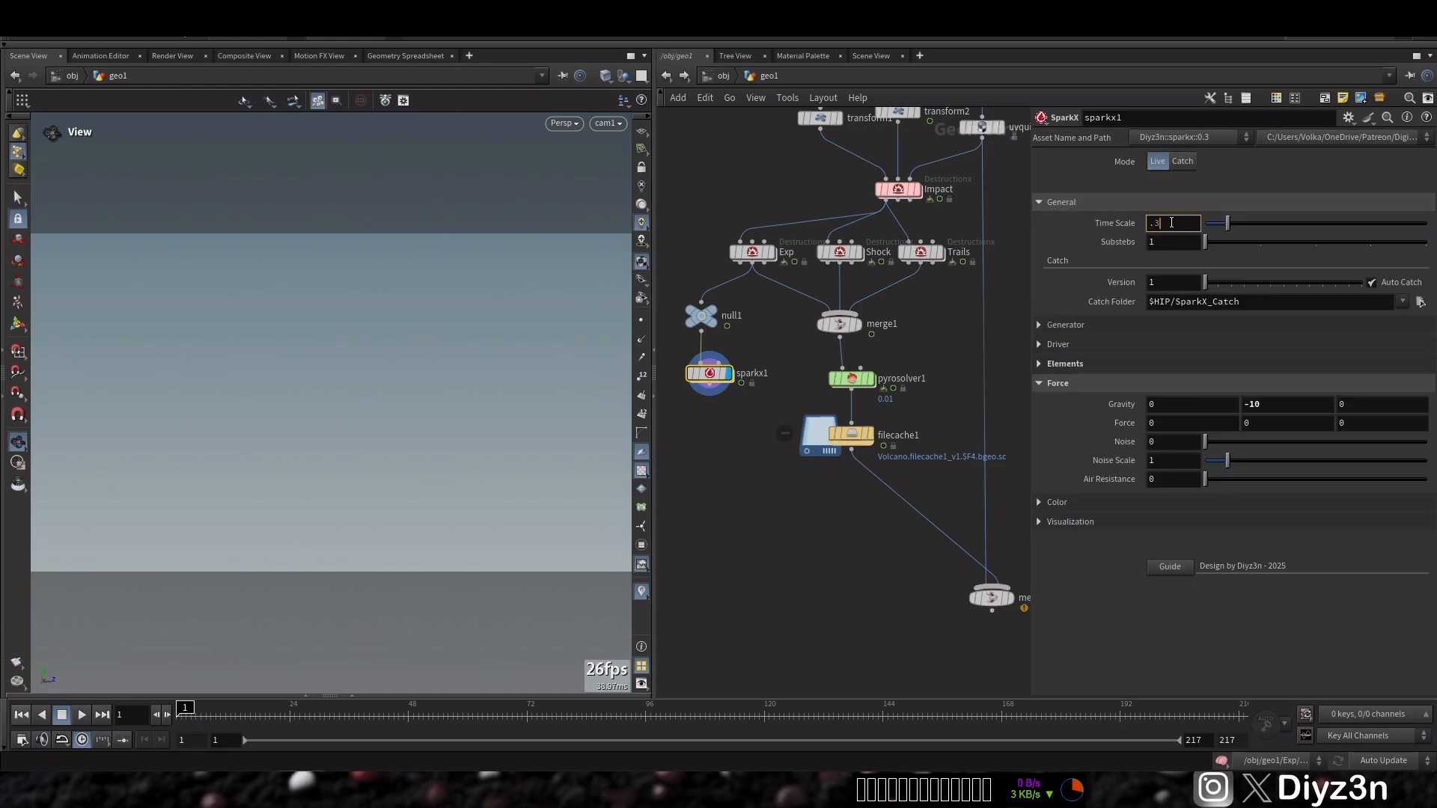
key(Return)
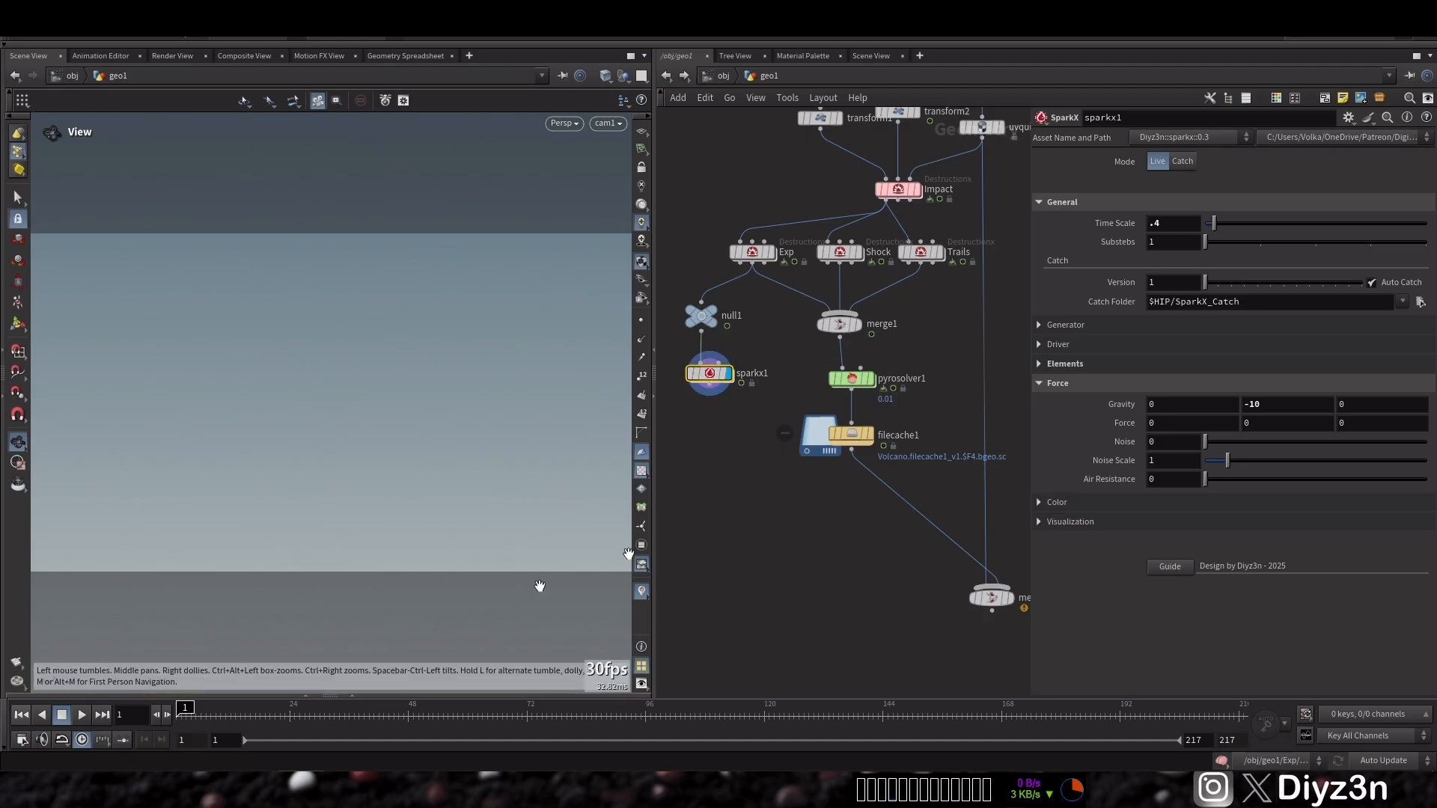
Wire sparkx1 into merge2 and make merge2 the displayed node
drag(936, 522, 736, 421)
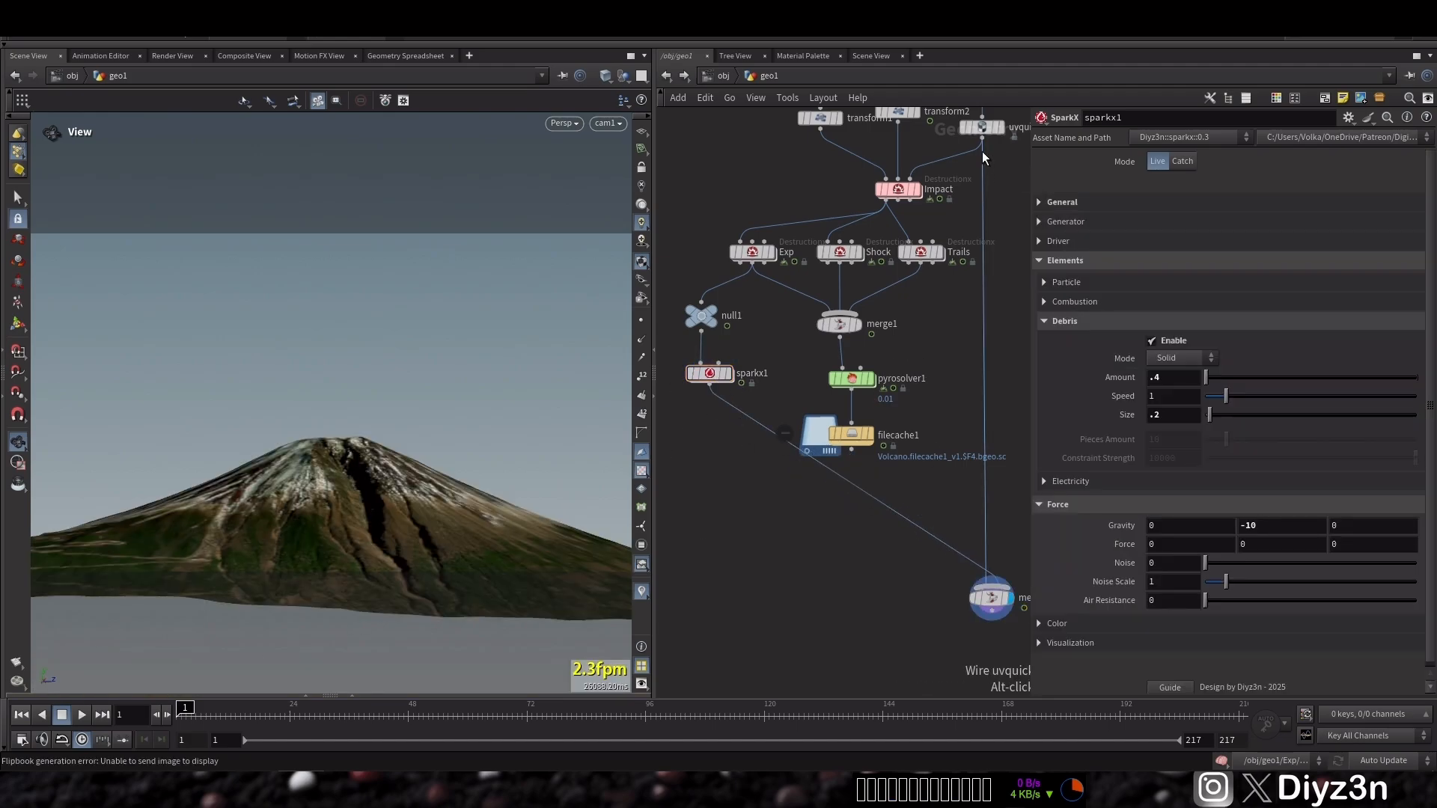
click(982, 138)
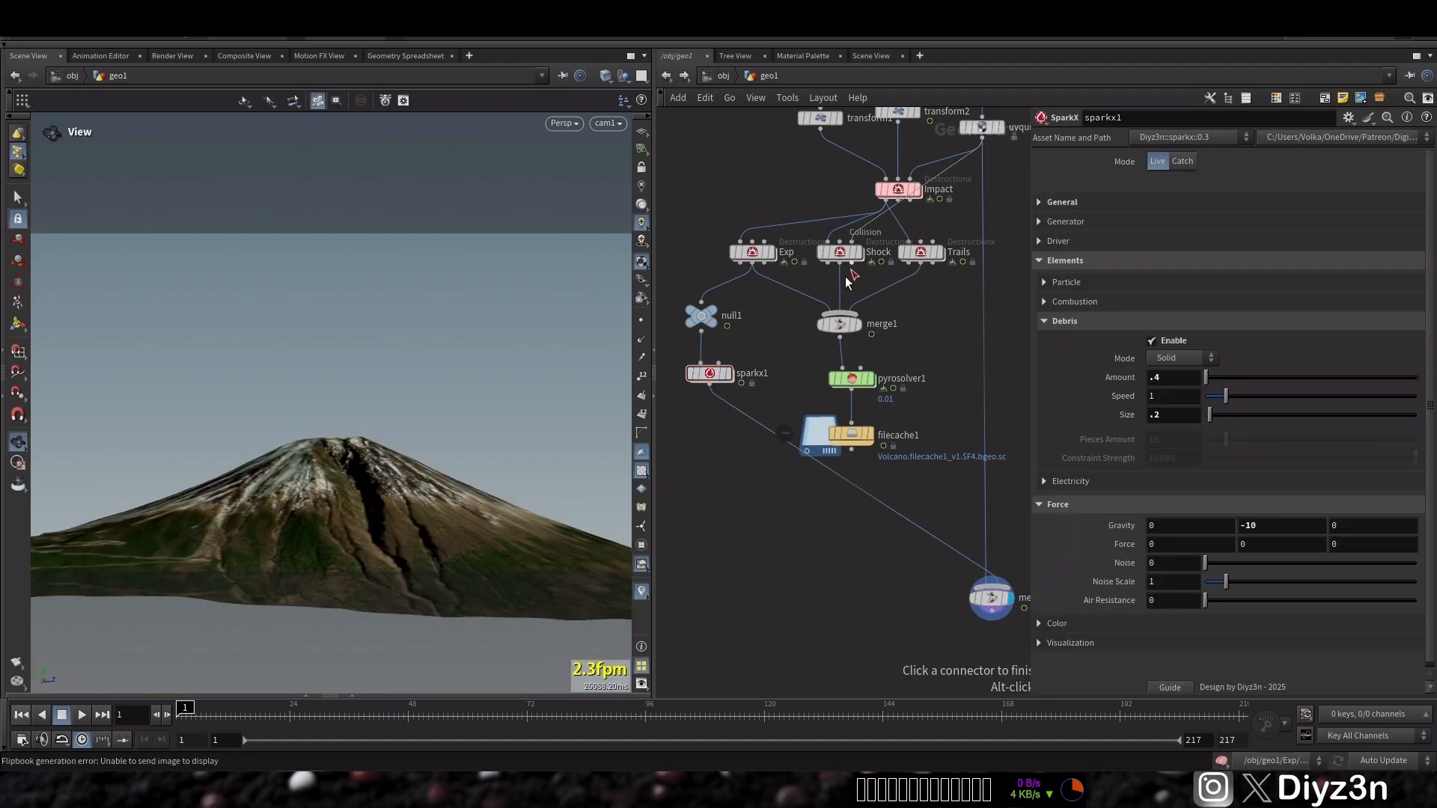
click(719, 365)
click(989, 579)
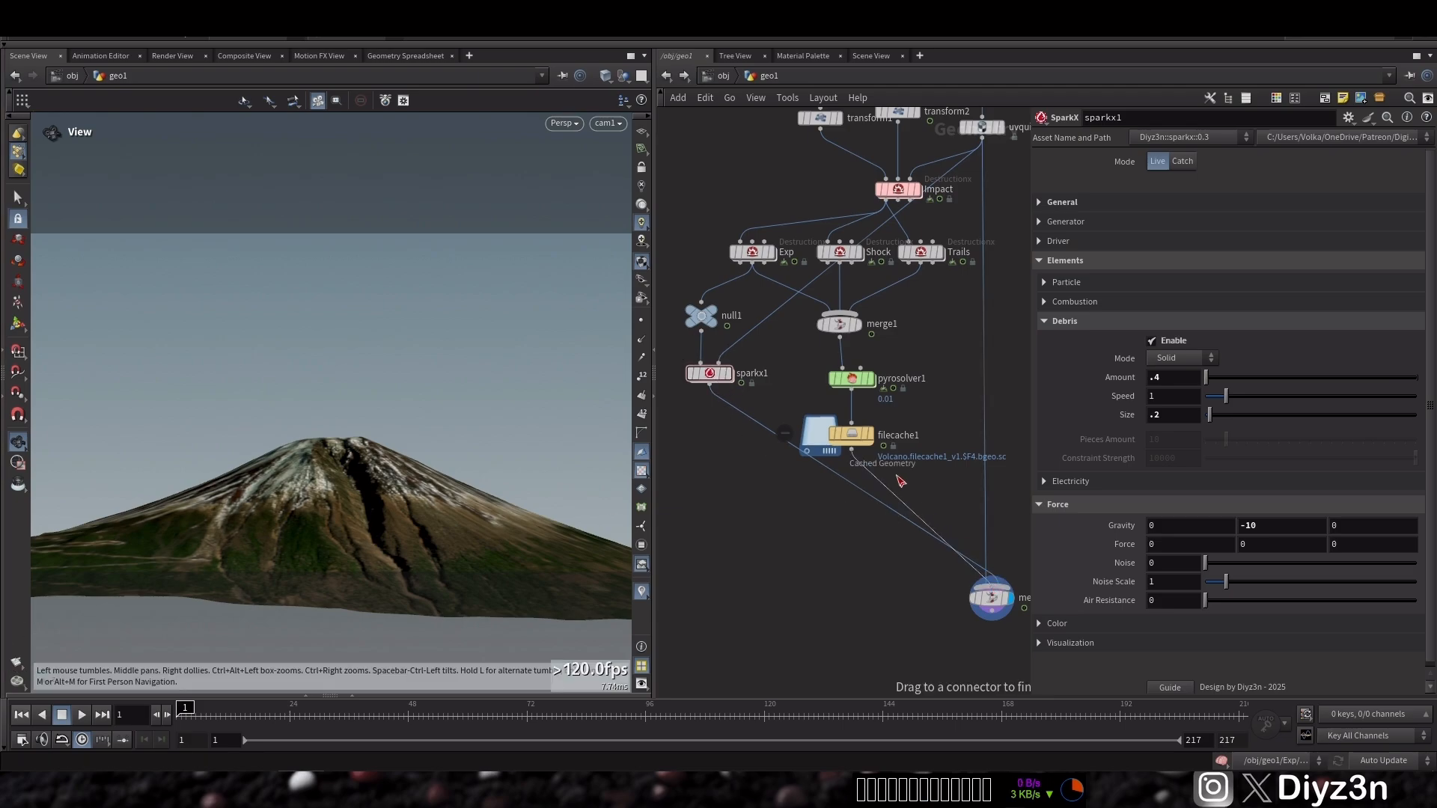
click(851, 448)
click(992, 597)
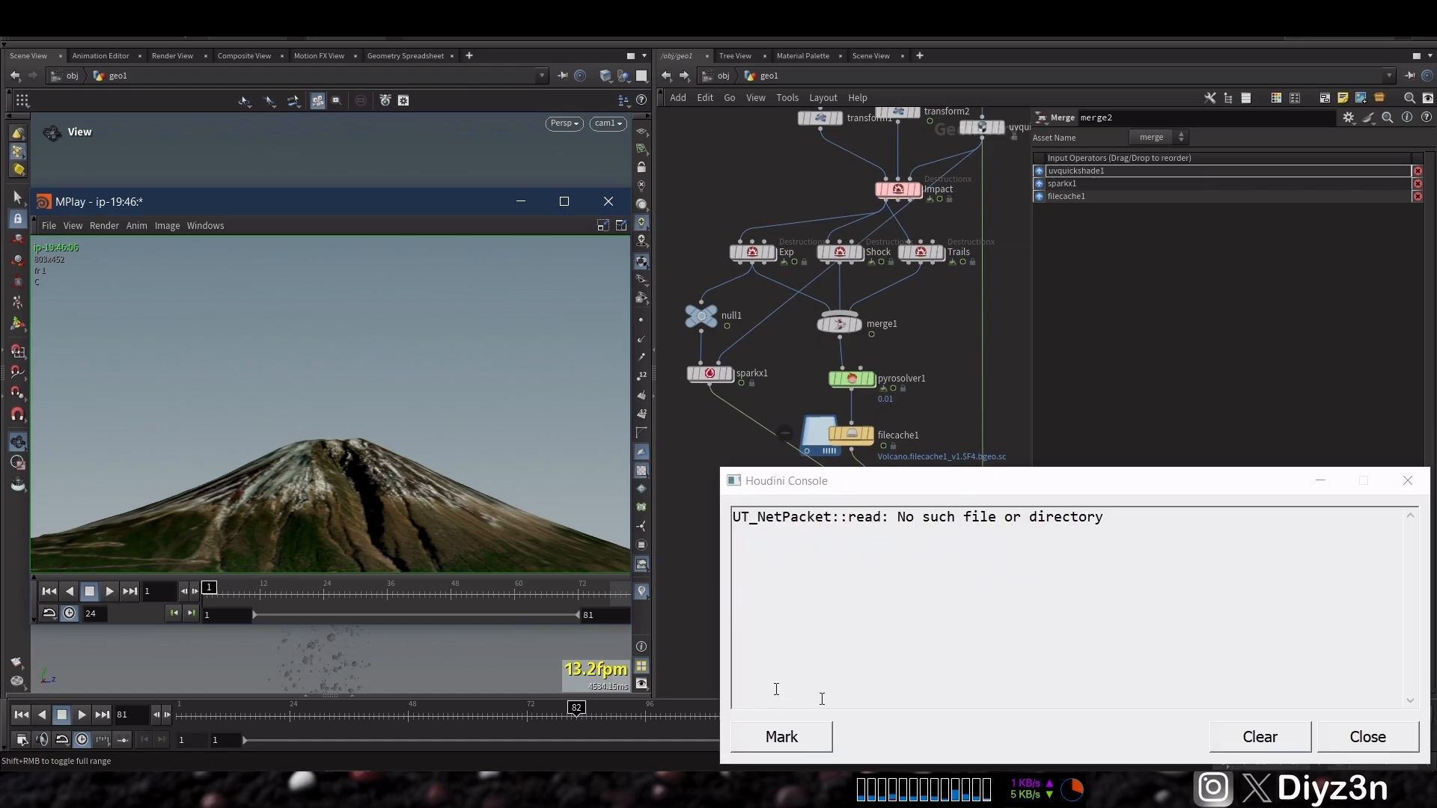
Close the console and play the flipbook preview
click(1368, 736)
click(107, 591)
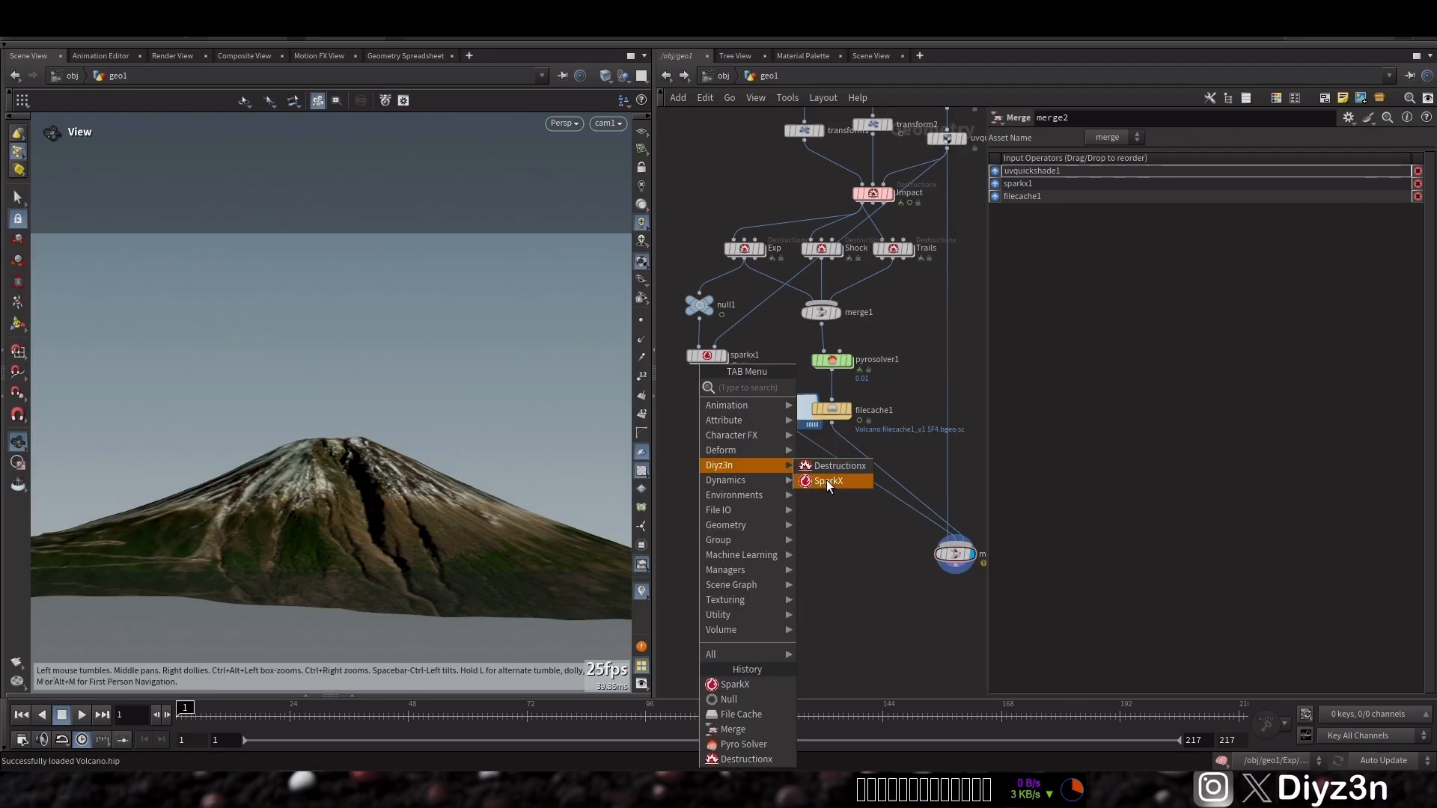
Duplicate sparkx1 as sparkx2, feed it from null1 and wire its output into merge2
click(826, 479)
click(708, 433)
scroll(708, 433, up, 3)
click(697, 425)
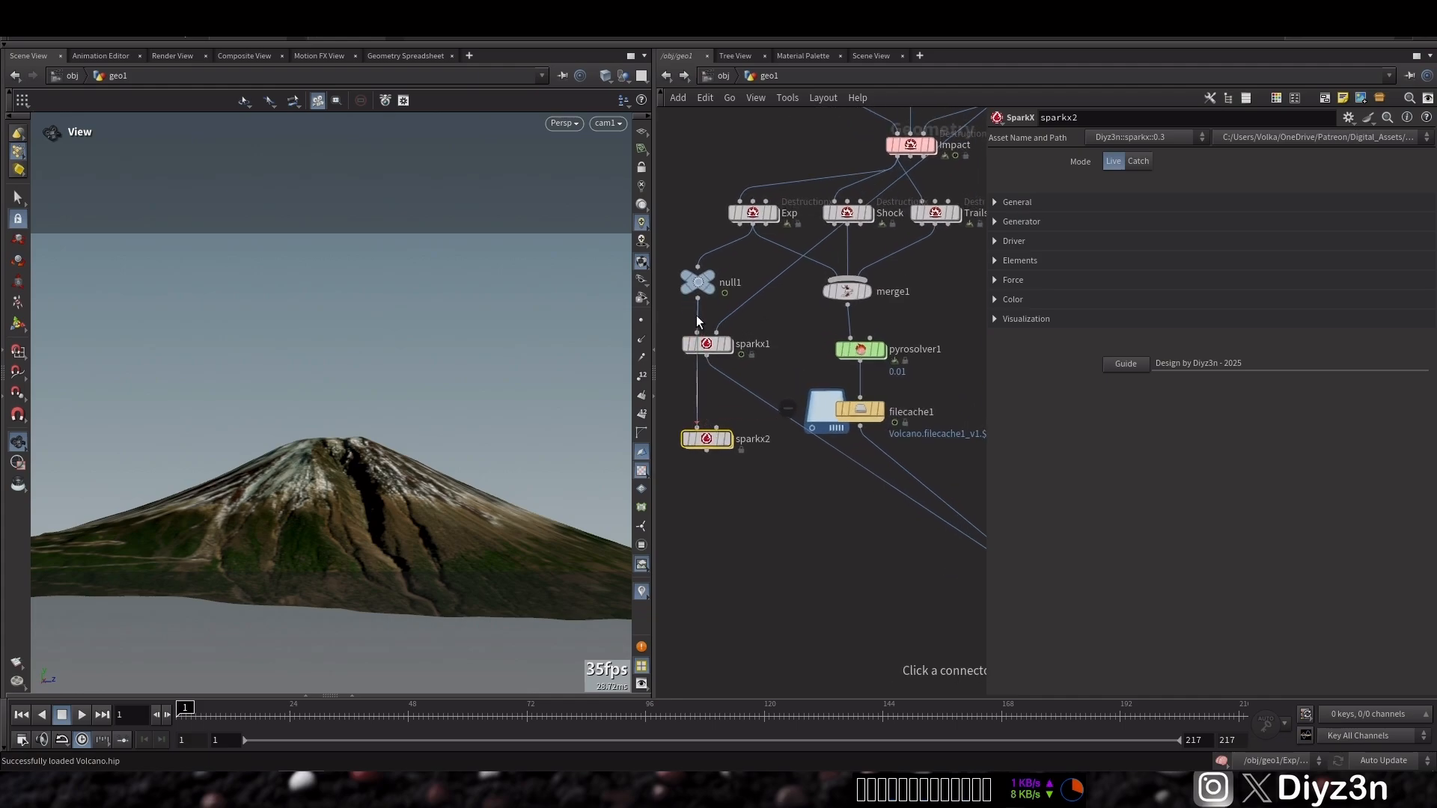
click(697, 298)
drag(706, 344, 741, 341)
click(706, 449)
click(870, 490)
middle_drag(832, 483, 996, 531)
click(798, 410)
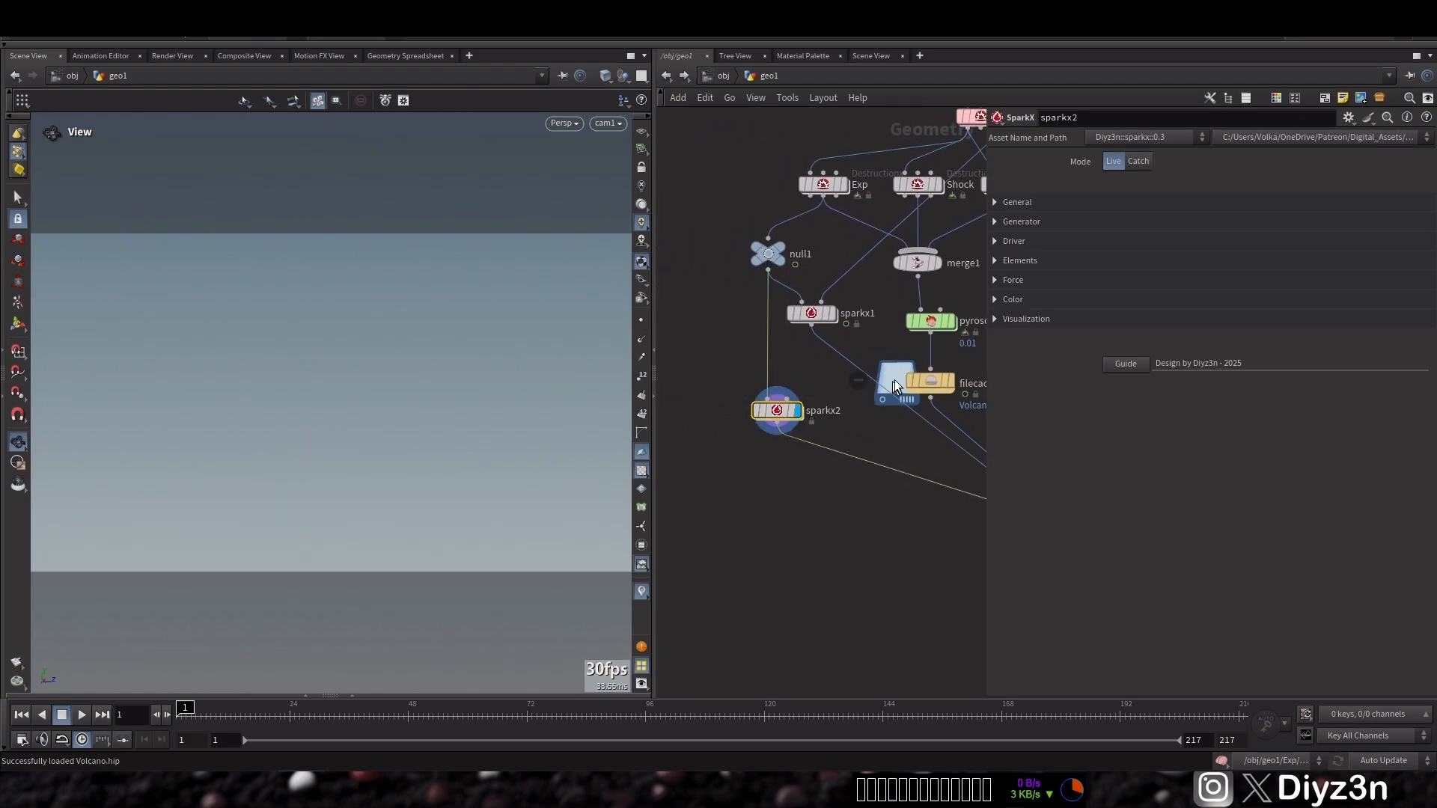
Examine sparkx2's Electricity and Driver settings and preview the lightning playback
click(1063, 262)
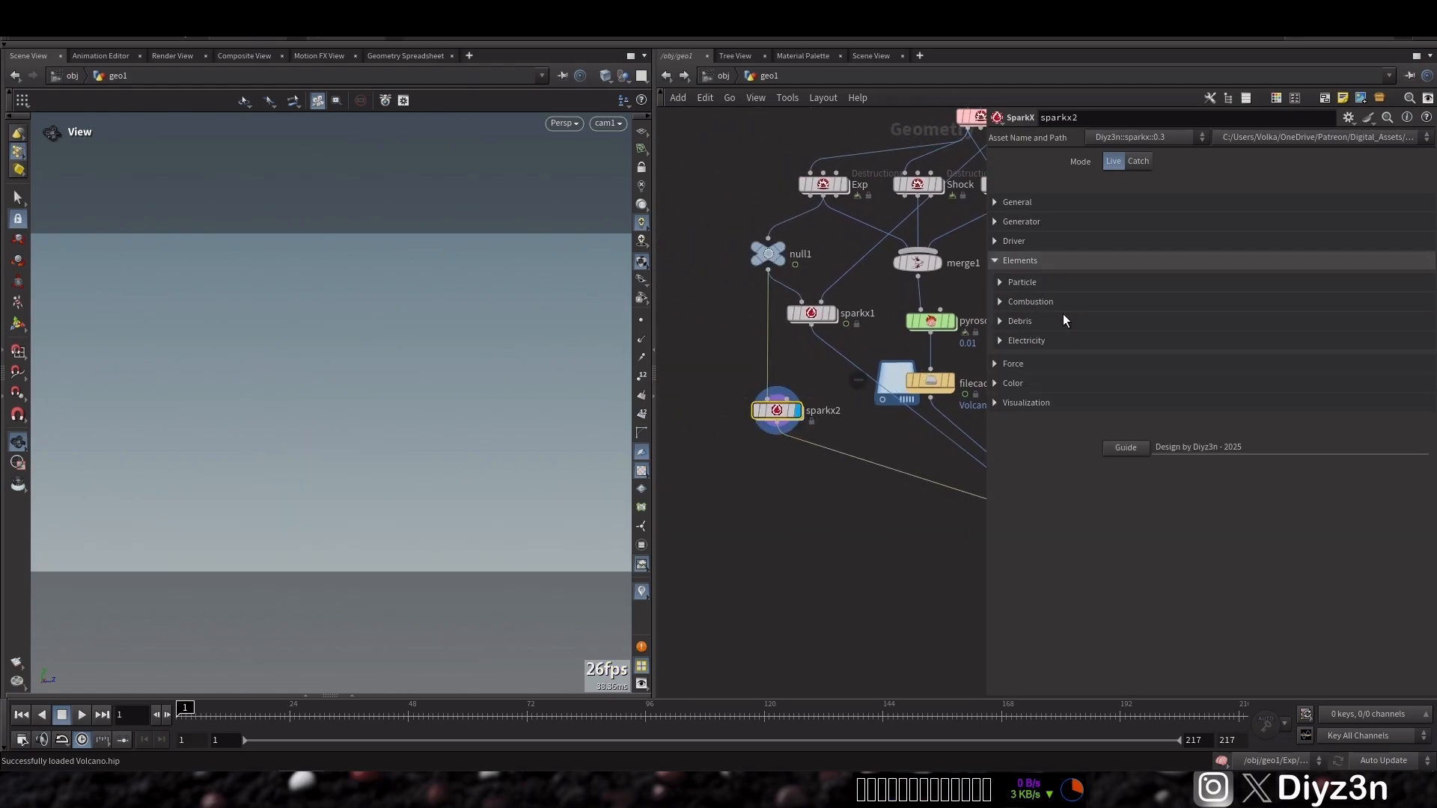
click(1059, 342)
click(1039, 221)
click(1039, 222)
click(1036, 240)
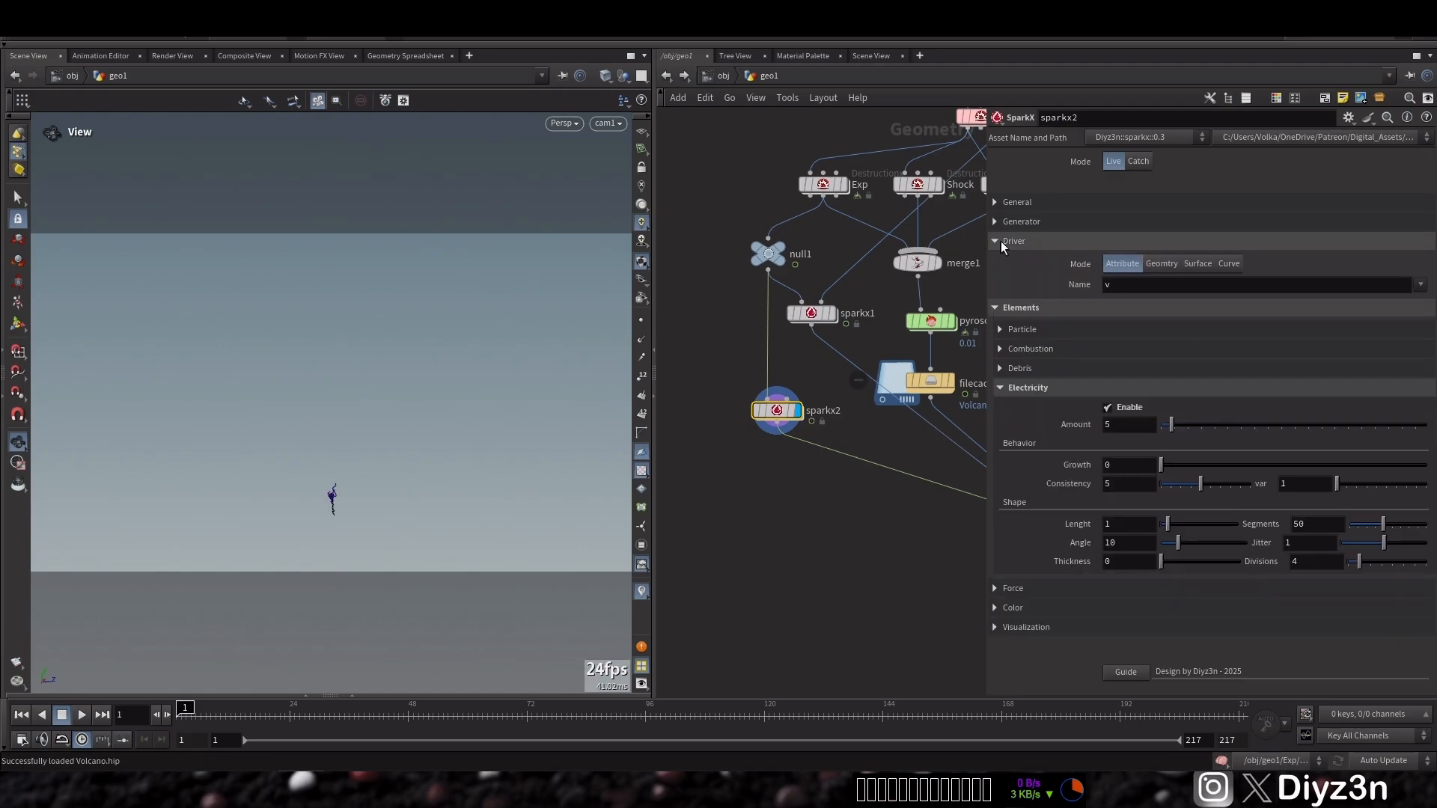
click(1001, 240)
click(81, 717)
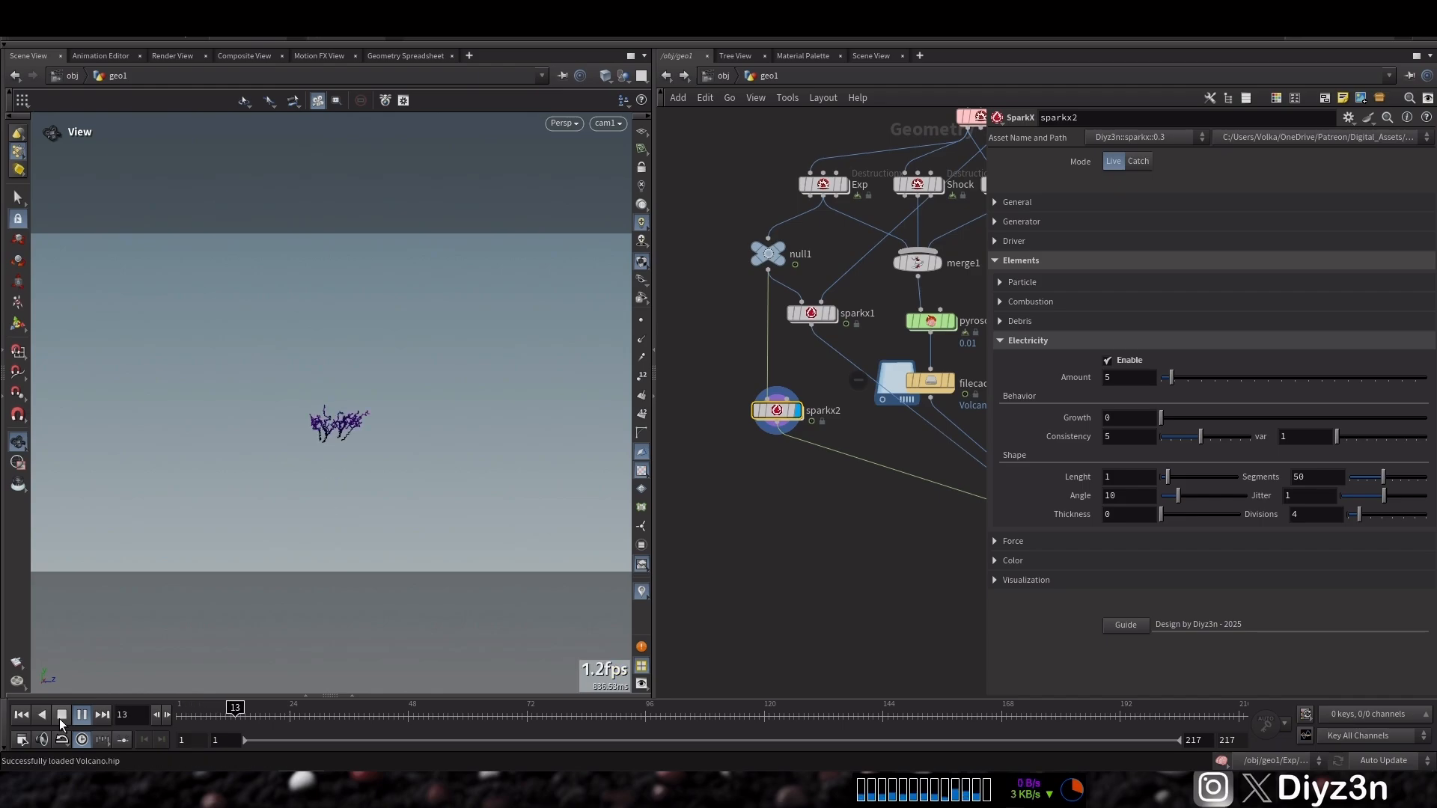
click(60, 718)
Delete the inner keys of sparkx2's colour ramp, leaving a single pale yellow colour
click(1116, 577)
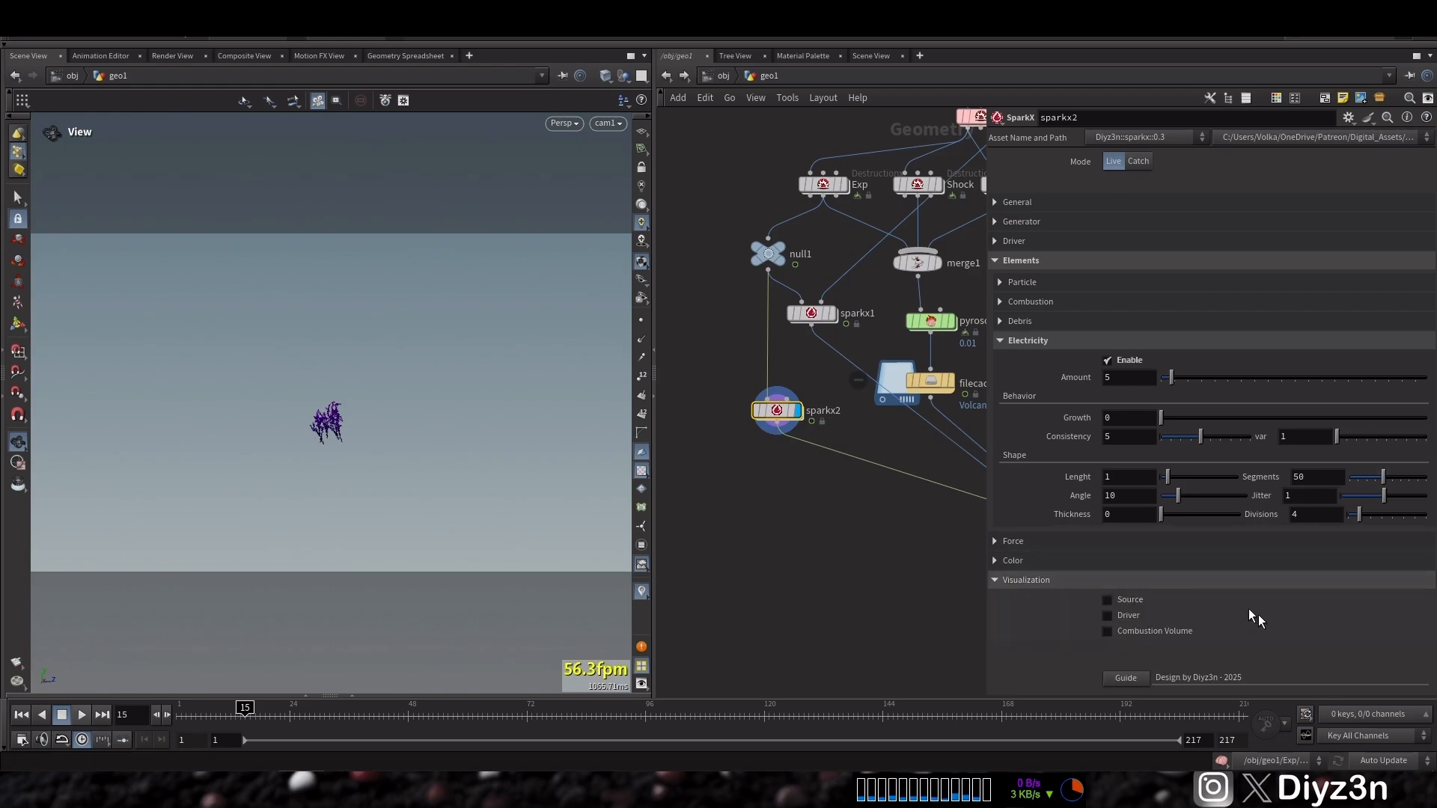
click(1111, 579)
click(1092, 565)
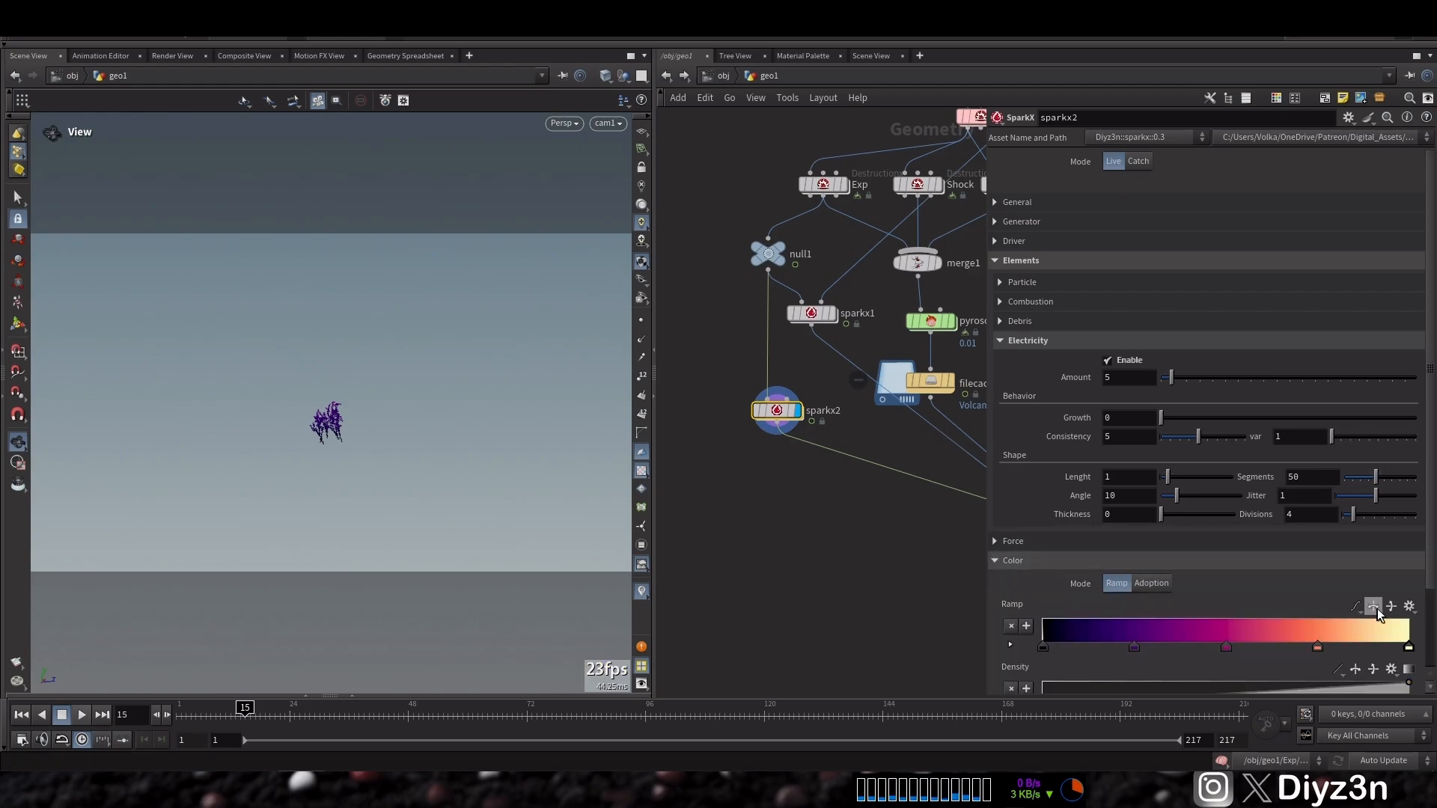
click(1046, 647)
key(Delete)
click(1134, 647)
key(Delete)
click(1226, 647)
key(Delete)
click(1317, 646)
key(Delete)
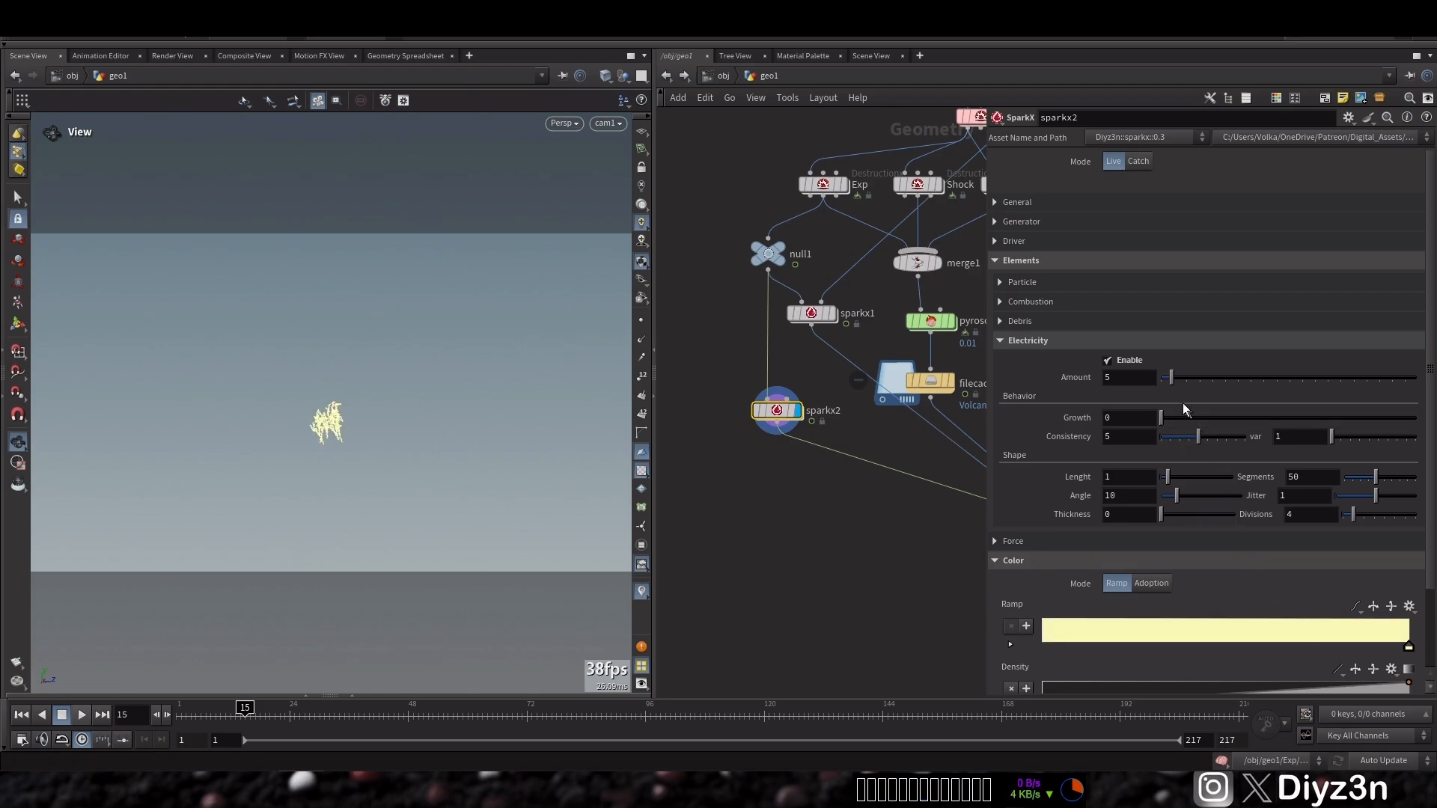
Set sparkx2's electricity Angle to 19.6 and Length to 2
drag(1183, 479, 1206, 483)
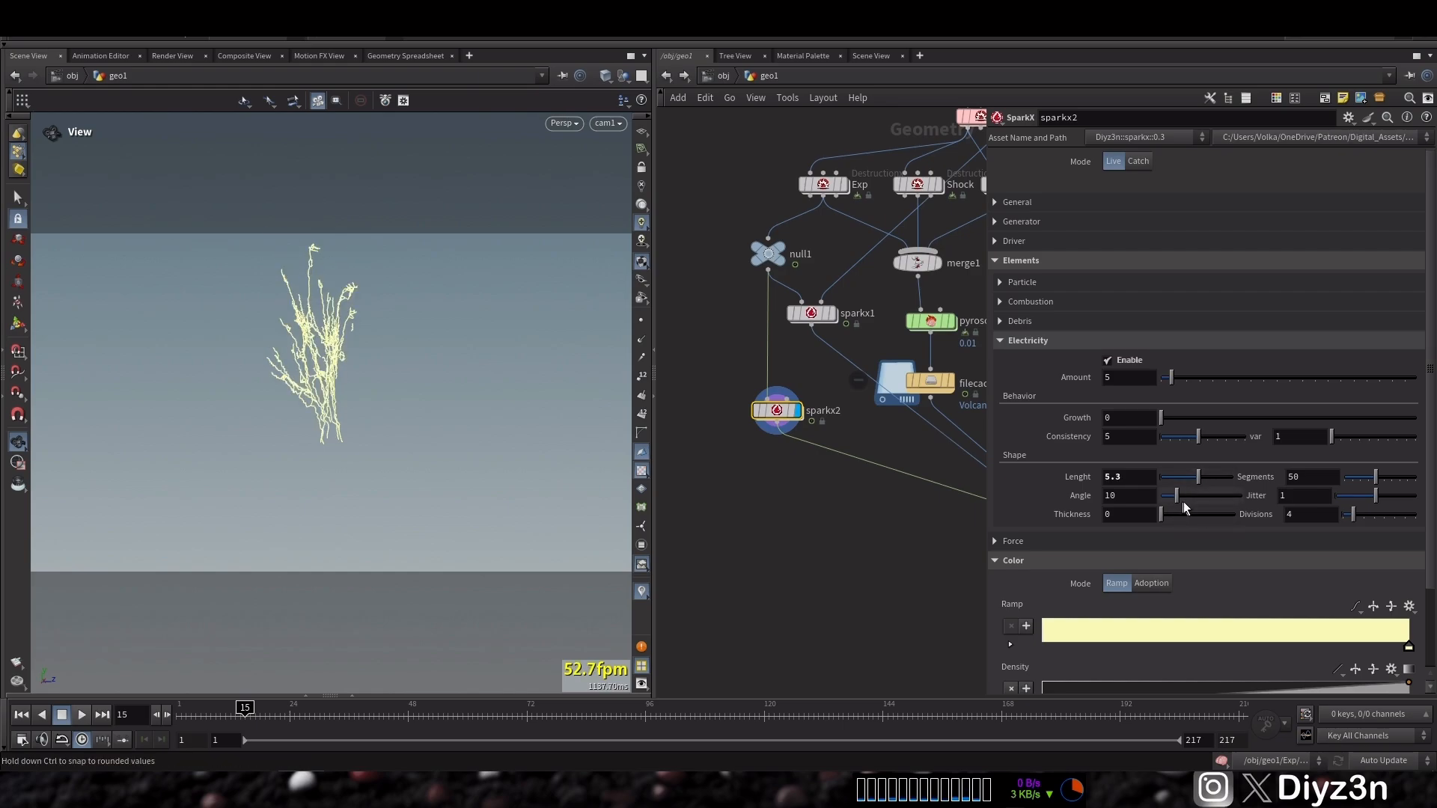
drag(1192, 500, 1192, 500)
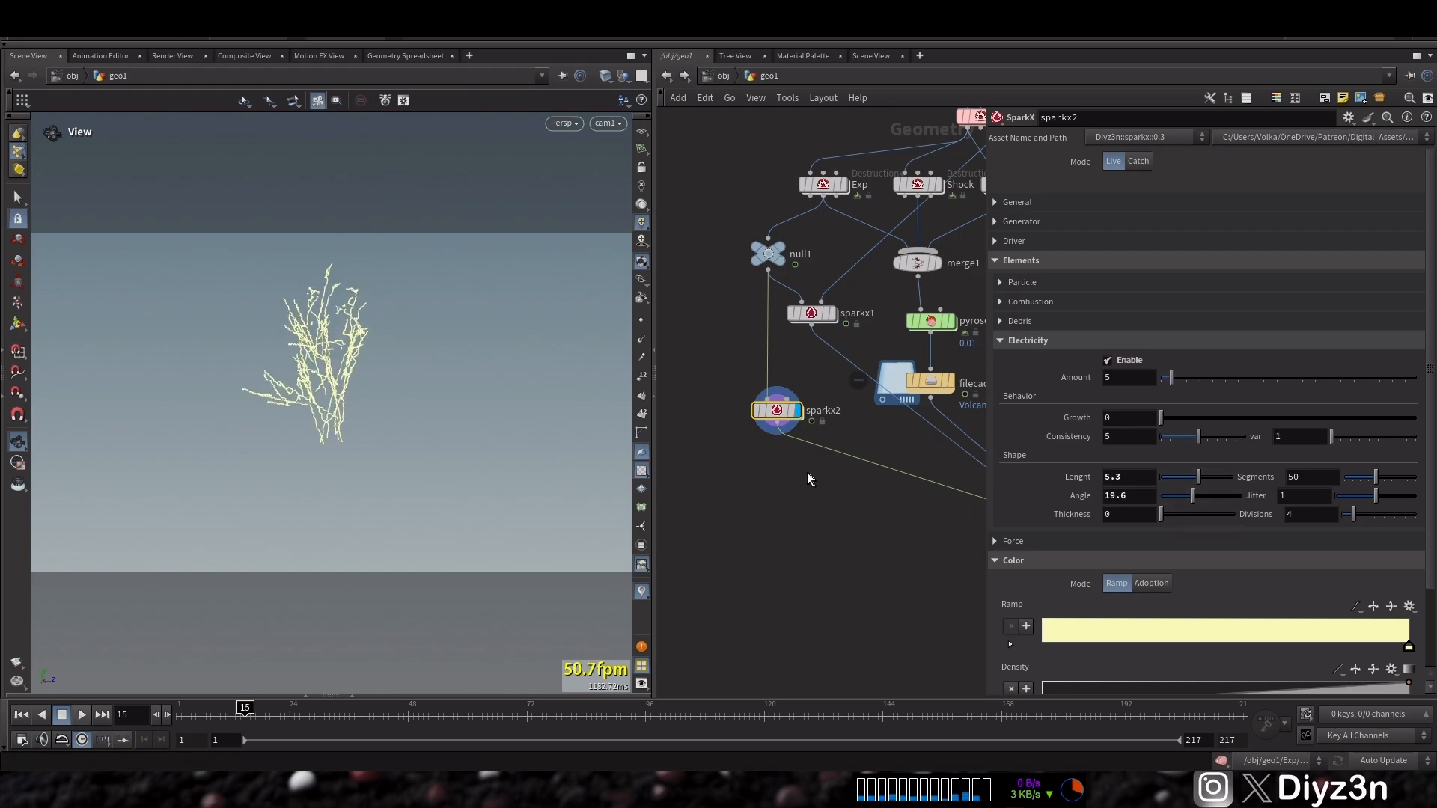
middle_drag(811, 479, 681, 372)
click(970, 451)
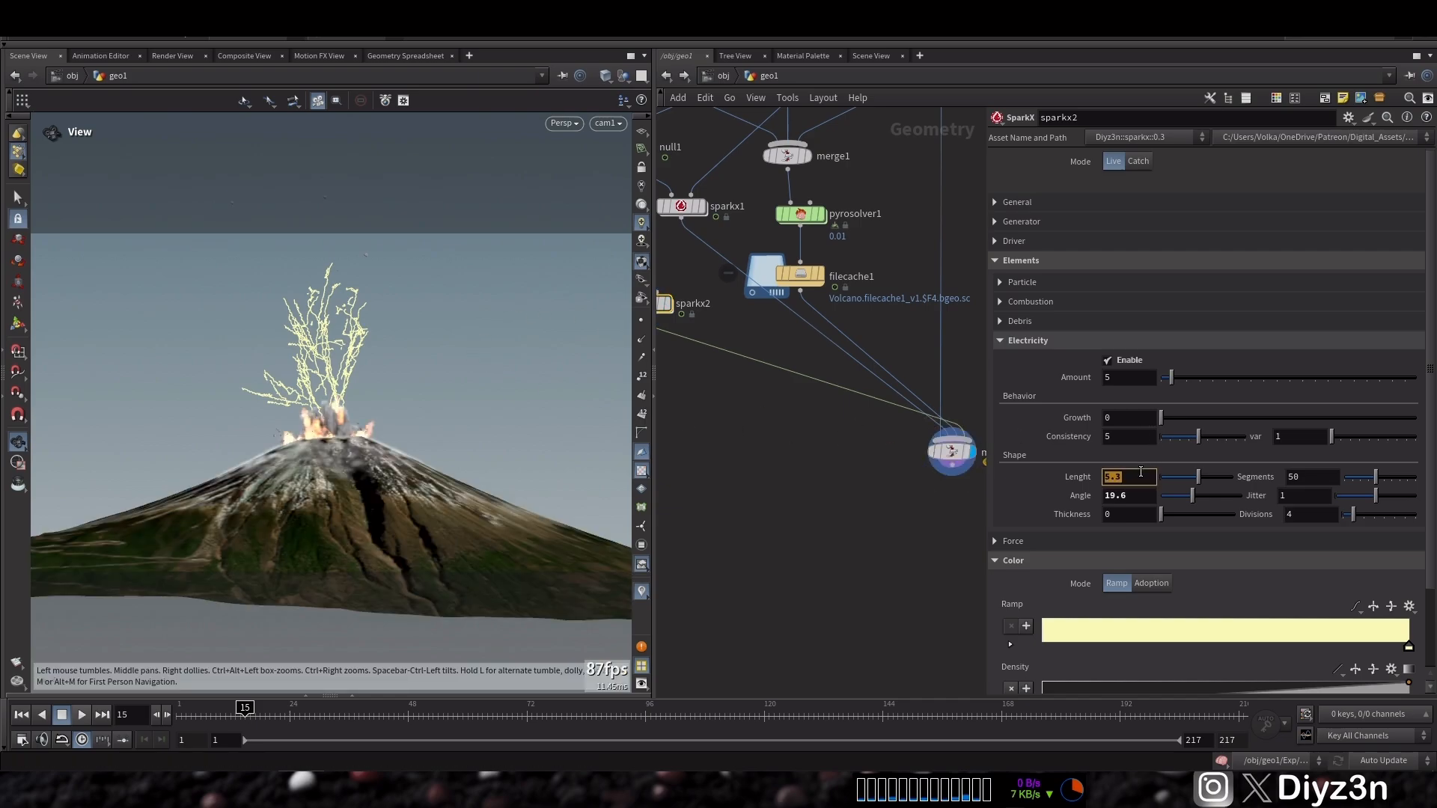
text(2)
key(Return)
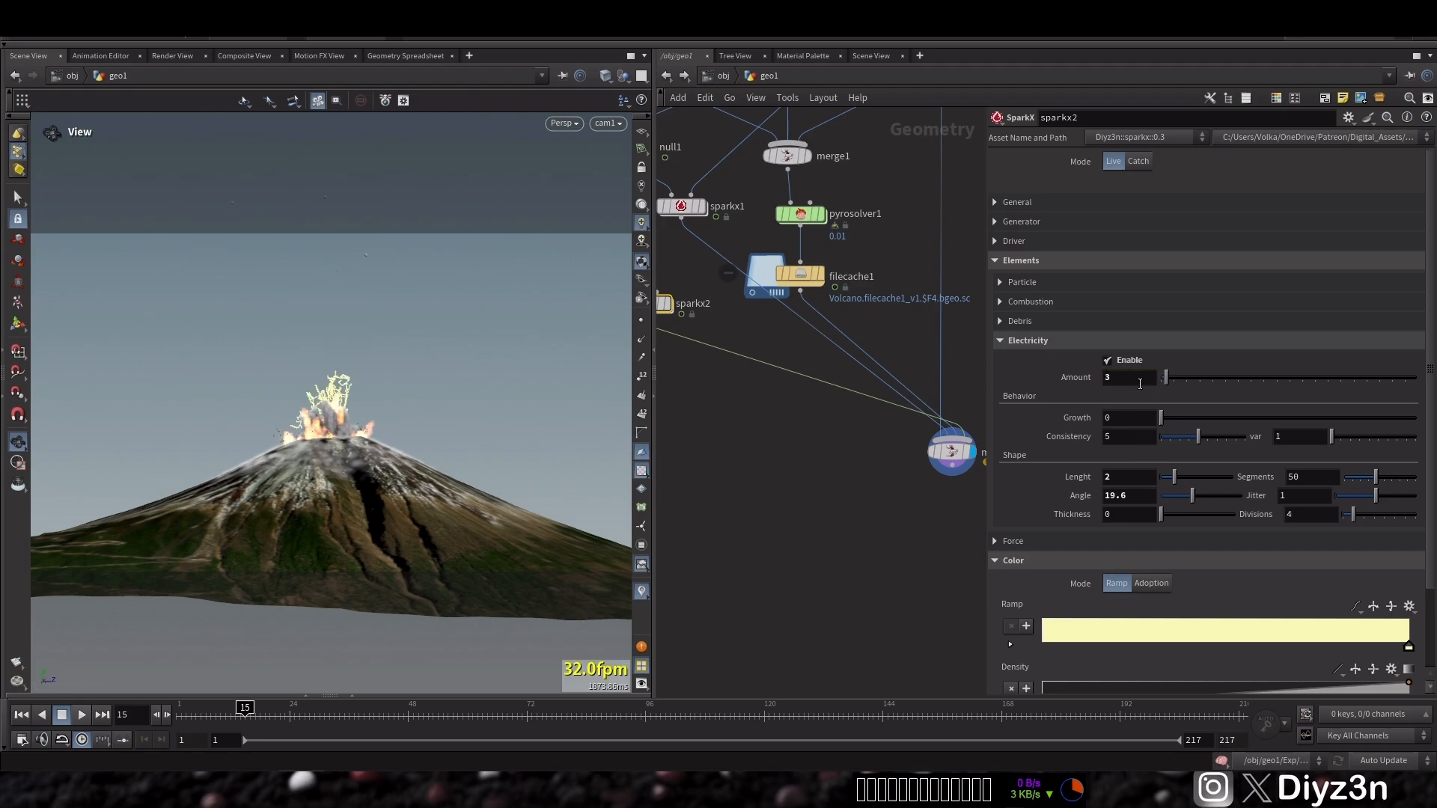
Play the new flipbook preview, stop it and close the viewer
scroll(802, 523, up, 2)
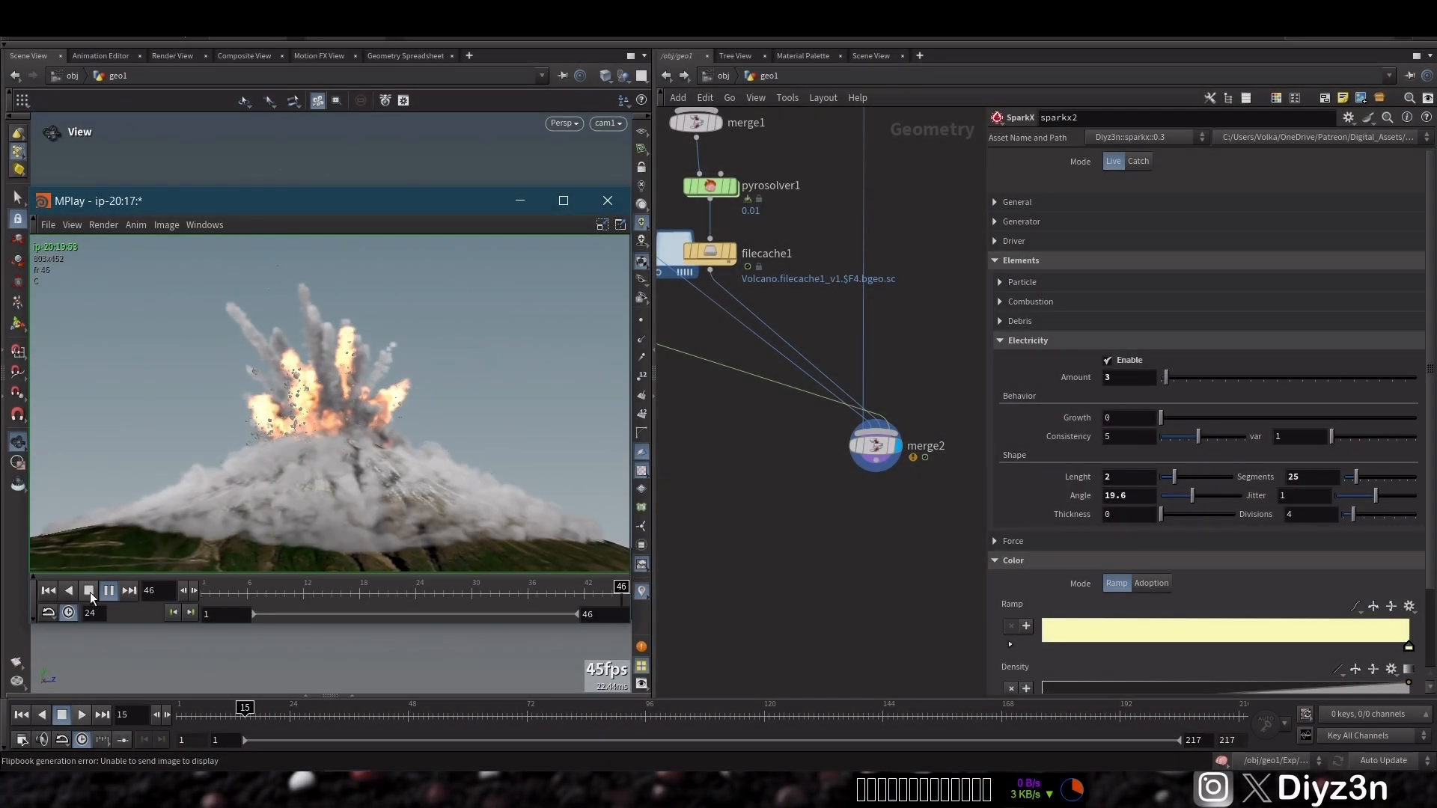
click(89, 591)
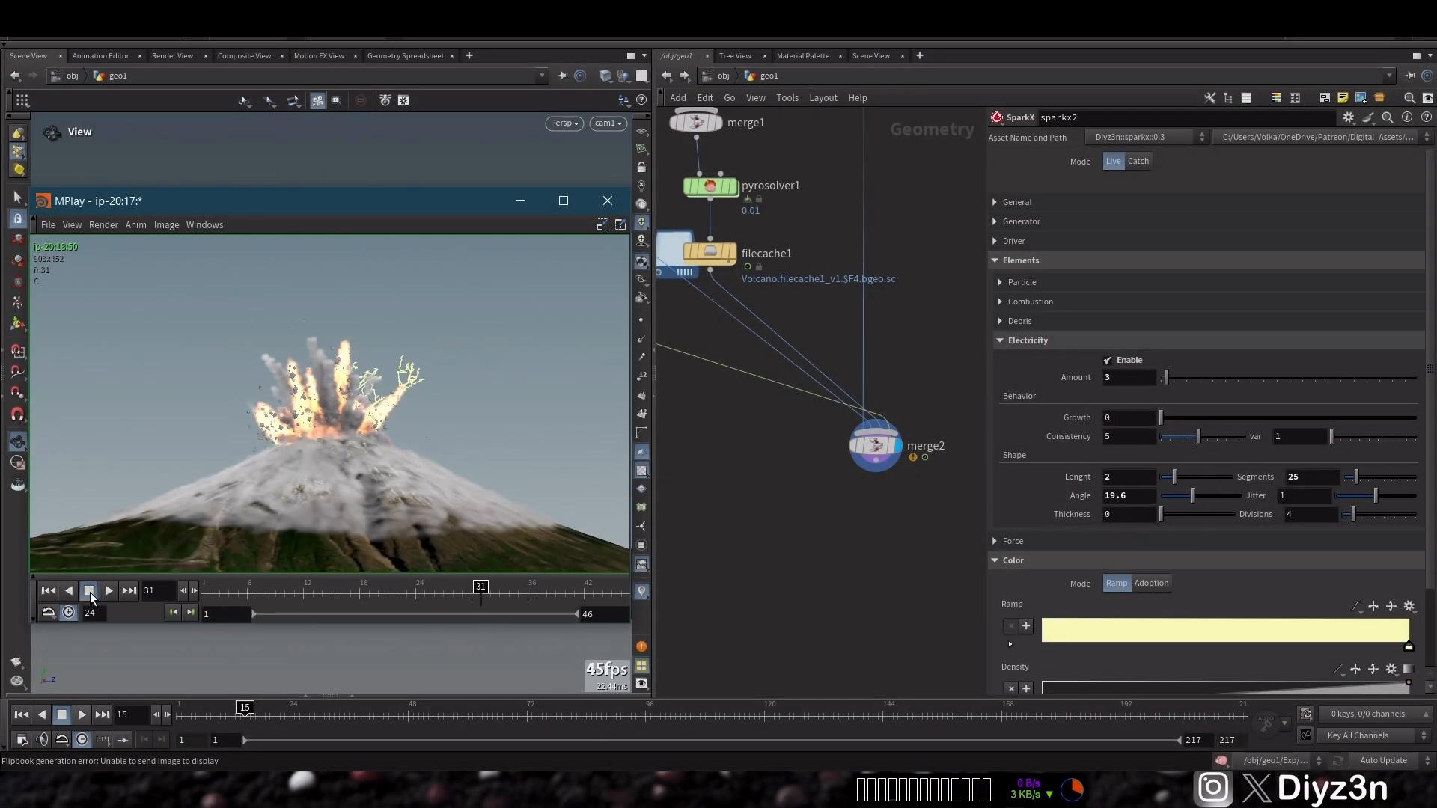
click(626, 202)
Set sparkx2's electricity Length to 1 and render a new flipbook
click(1150, 476)
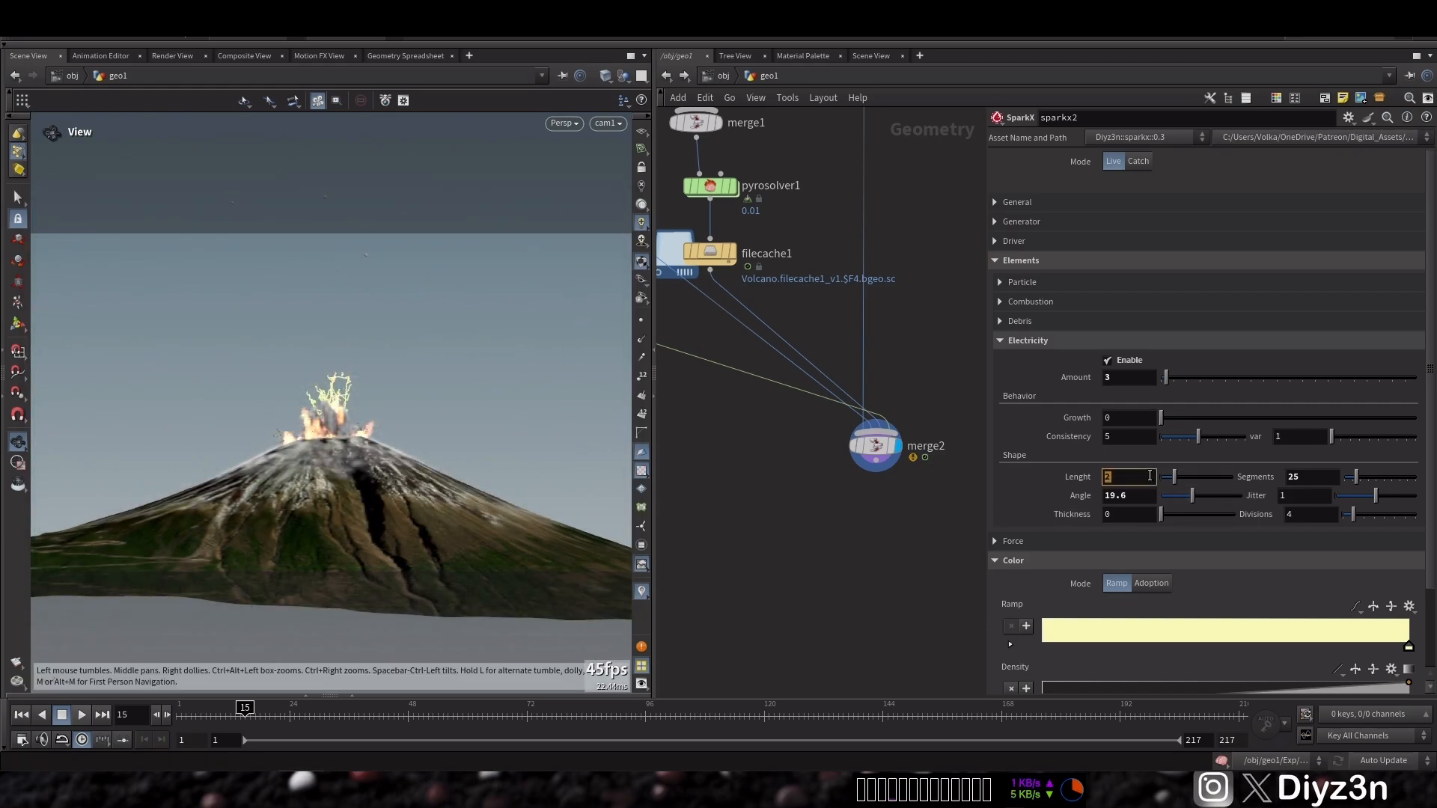
text(1)
key(Return)
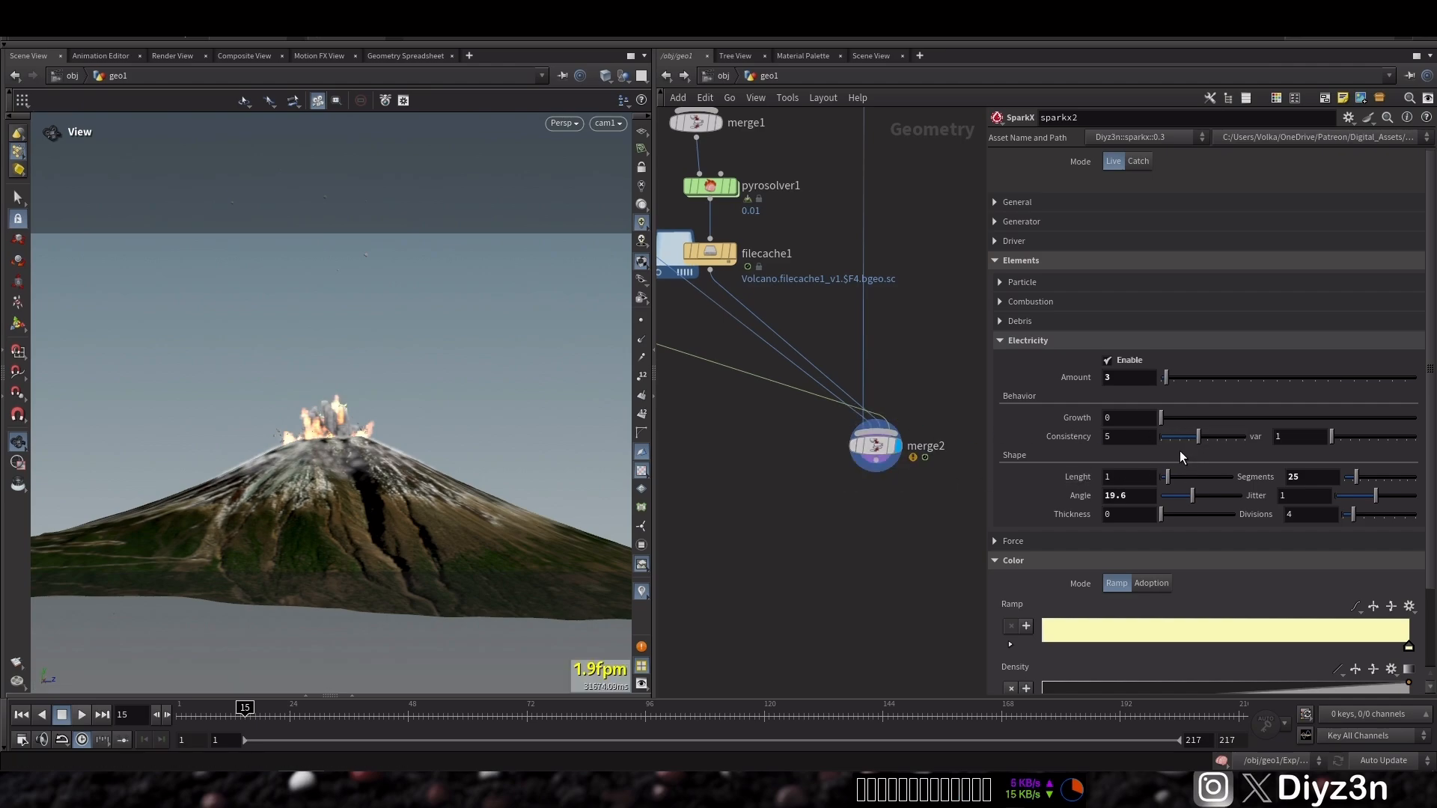
click(16, 661)
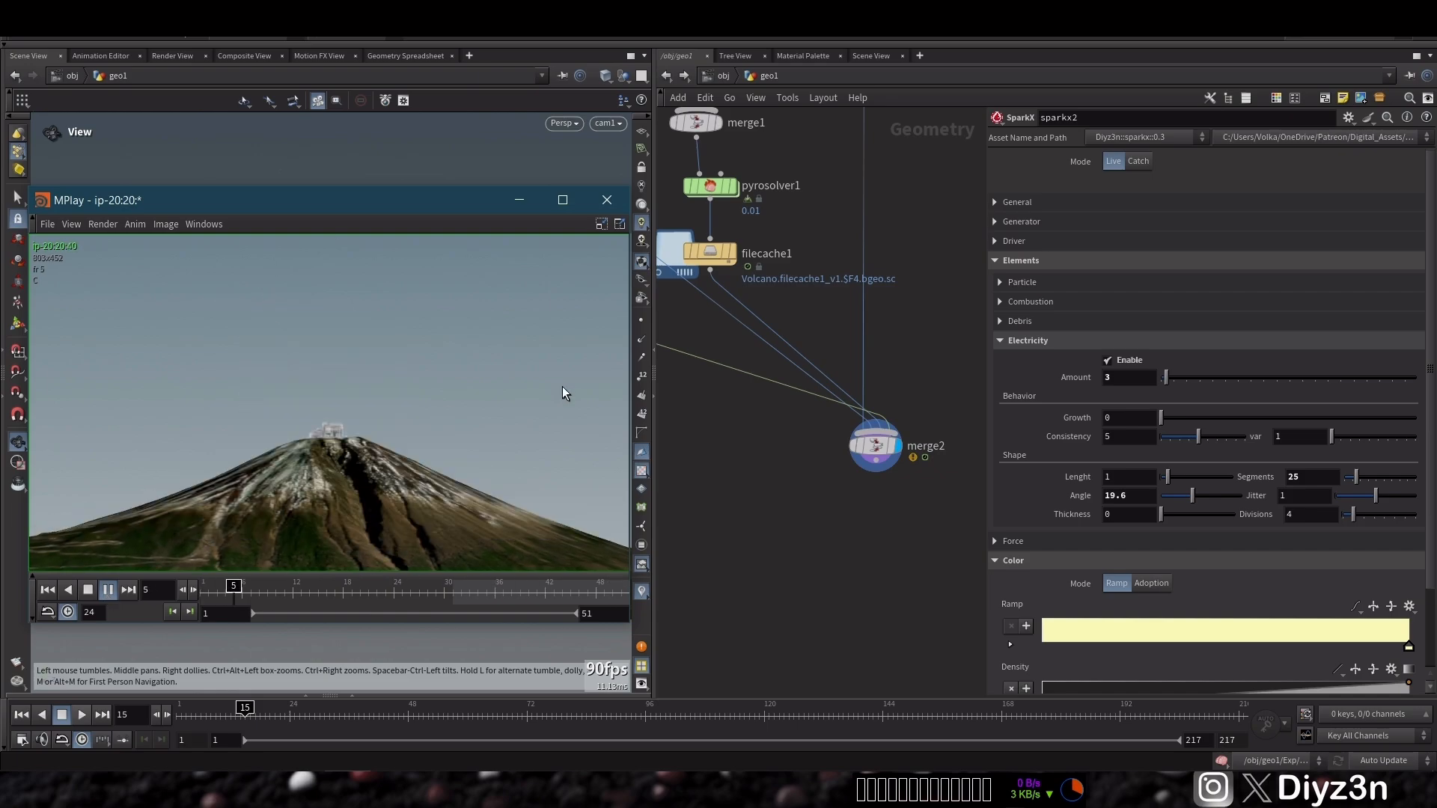
Close the flipbook viewer, duplicate sparkx1 as sparkx3 and wire it beside the pyro solver into the final merge
click(607, 200)
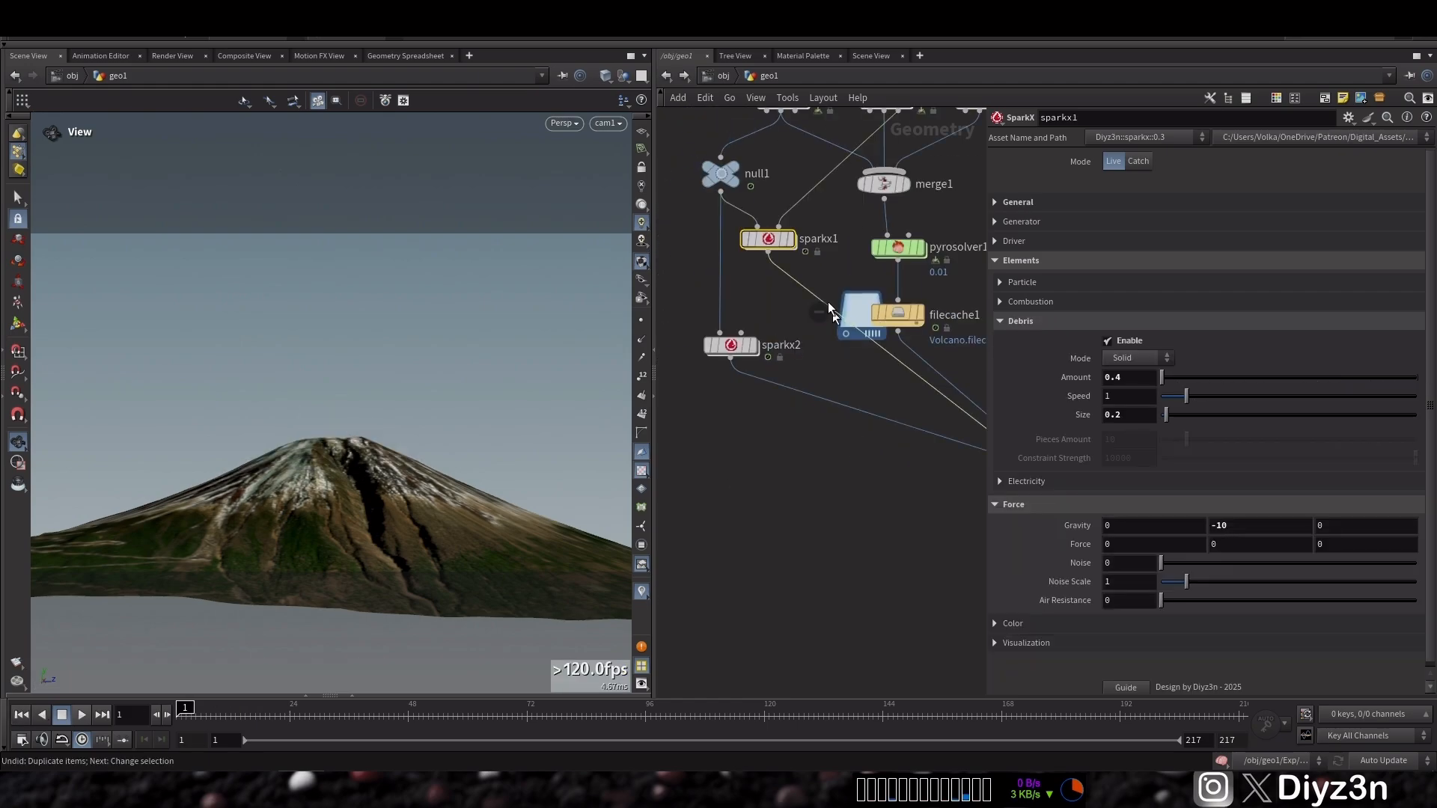
key(ctrl+z)
click(791, 455)
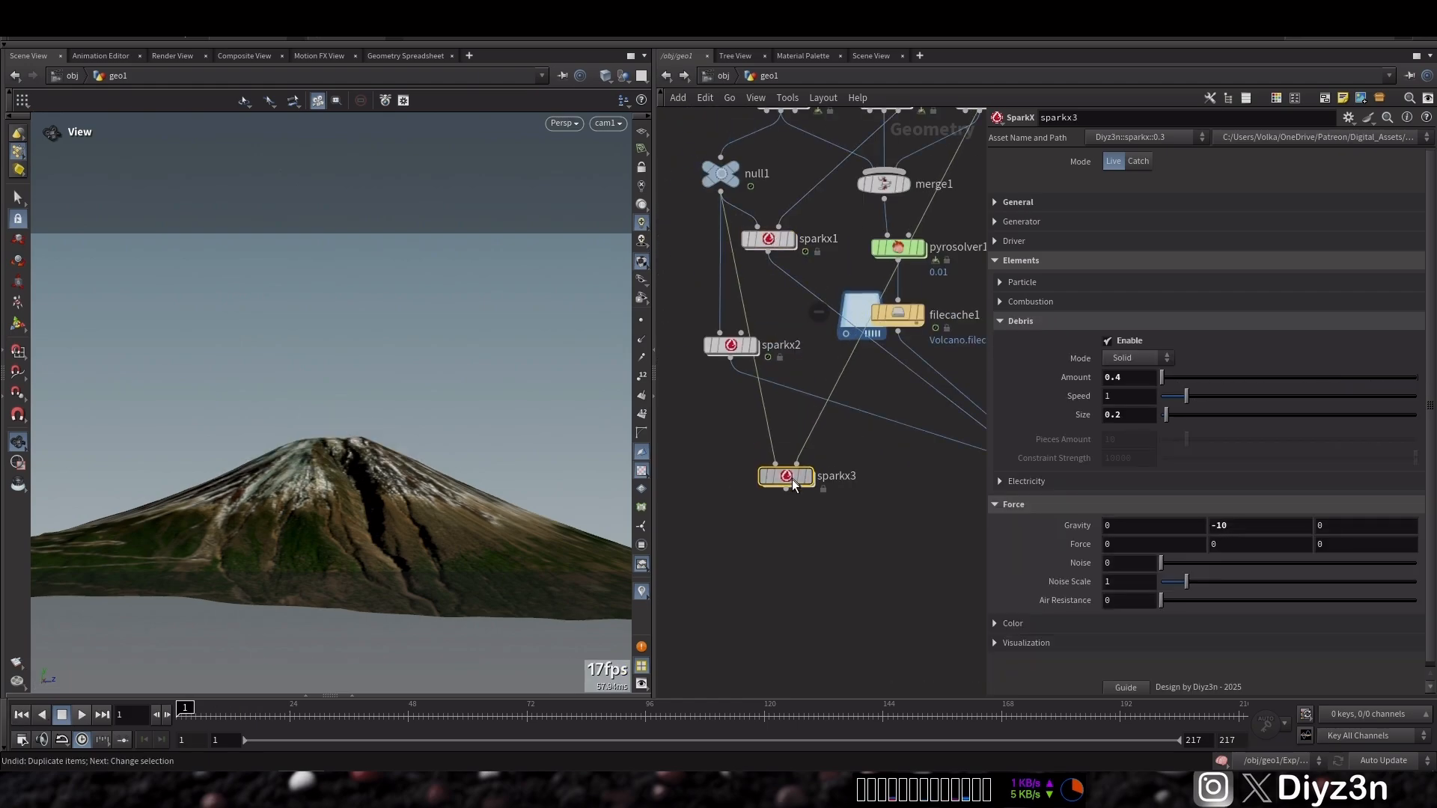
middle_drag(770, 304, 752, 421)
drag(712, 412, 859, 232)
middle_drag(847, 571, 791, 543)
drag(704, 586, 931, 341)
middle_drag(937, 415, 881, 449)
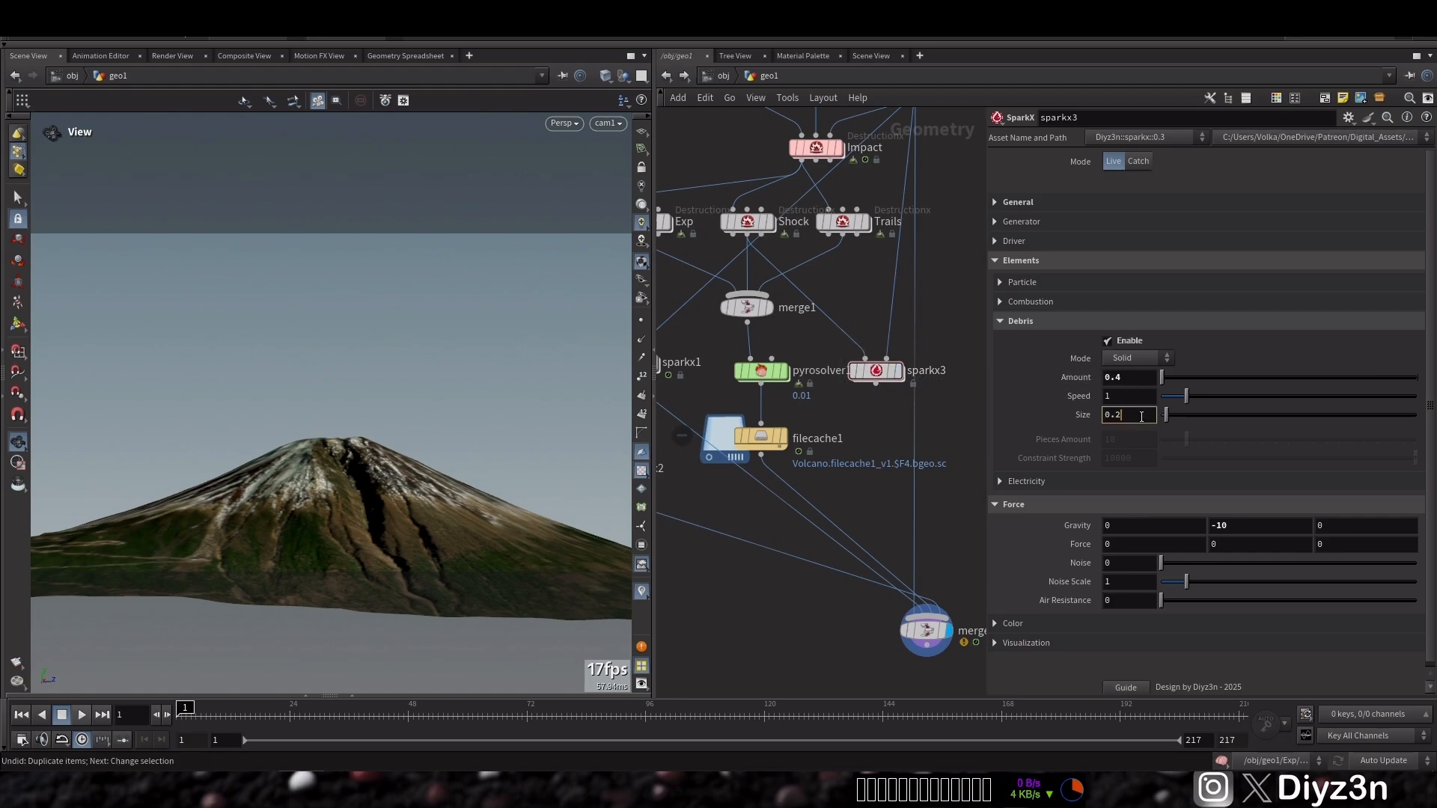
Set sparkx3's debris Size to 0.1, render a flipbook preview and close the viewer
key(BackSpace)
text(1)
key(Return)
drag(876, 385, 917, 521)
drag(926, 599, 926, 608)
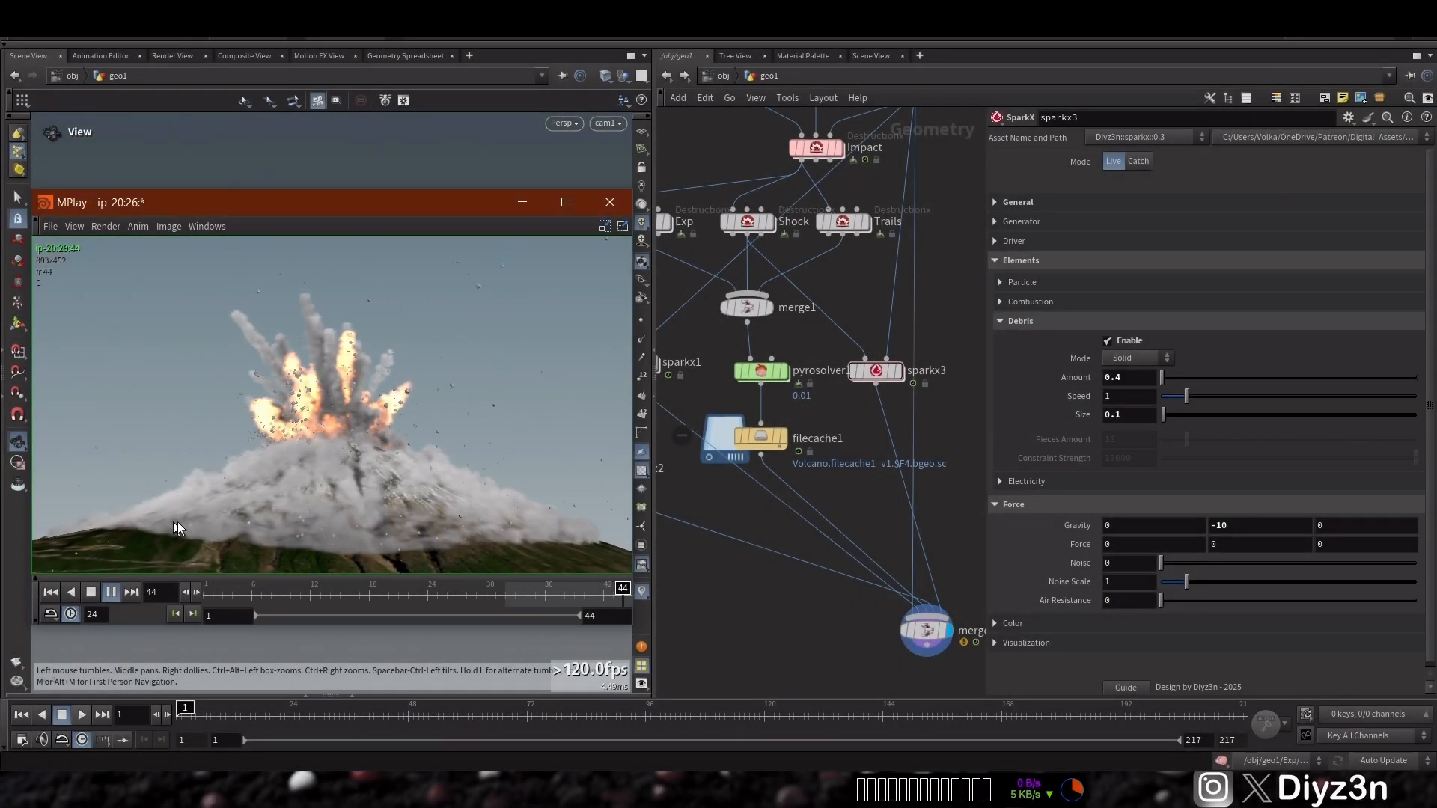
click(601, 206)
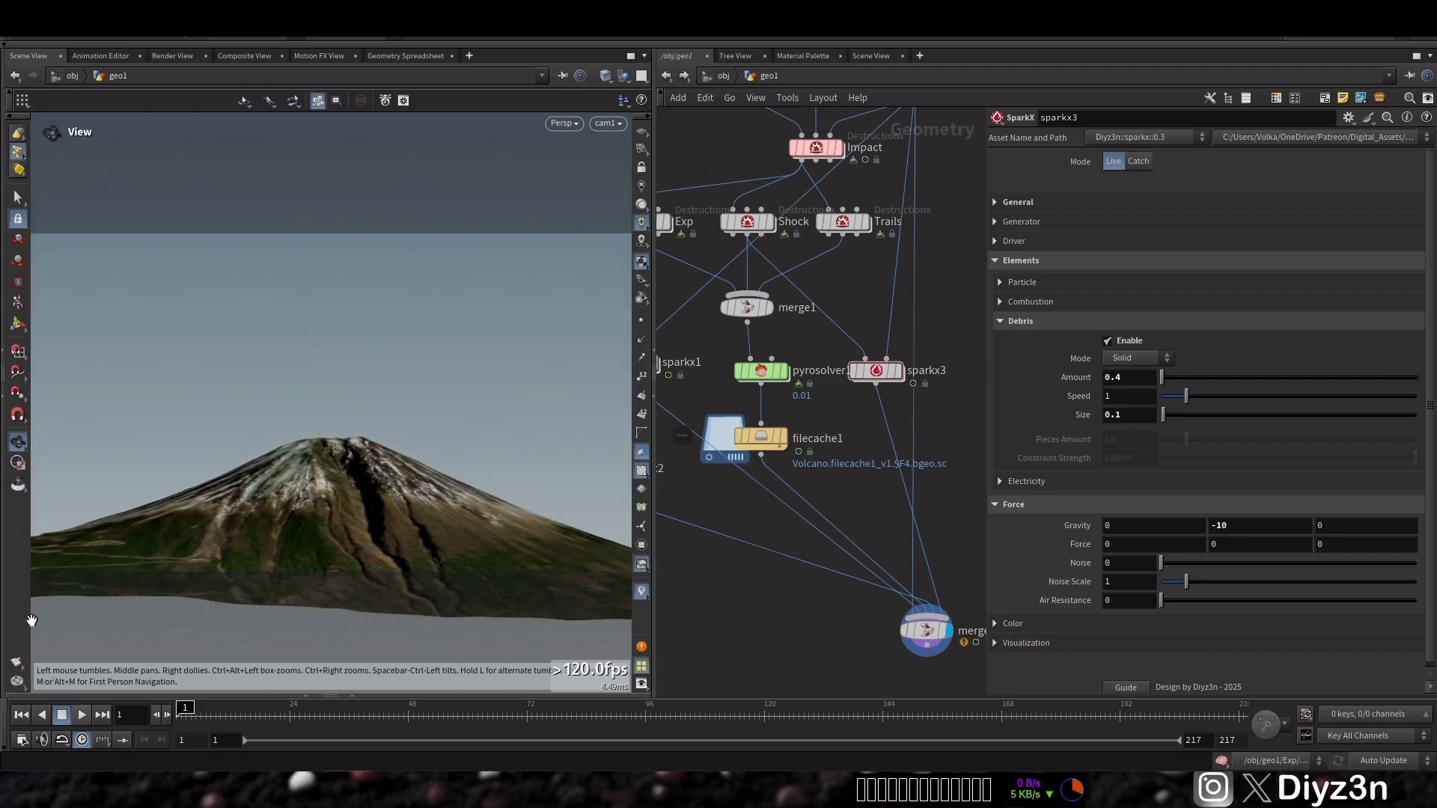
Set sparkx3's debris Size to 0.2 and its Speed to 0.1
click(1131, 418)
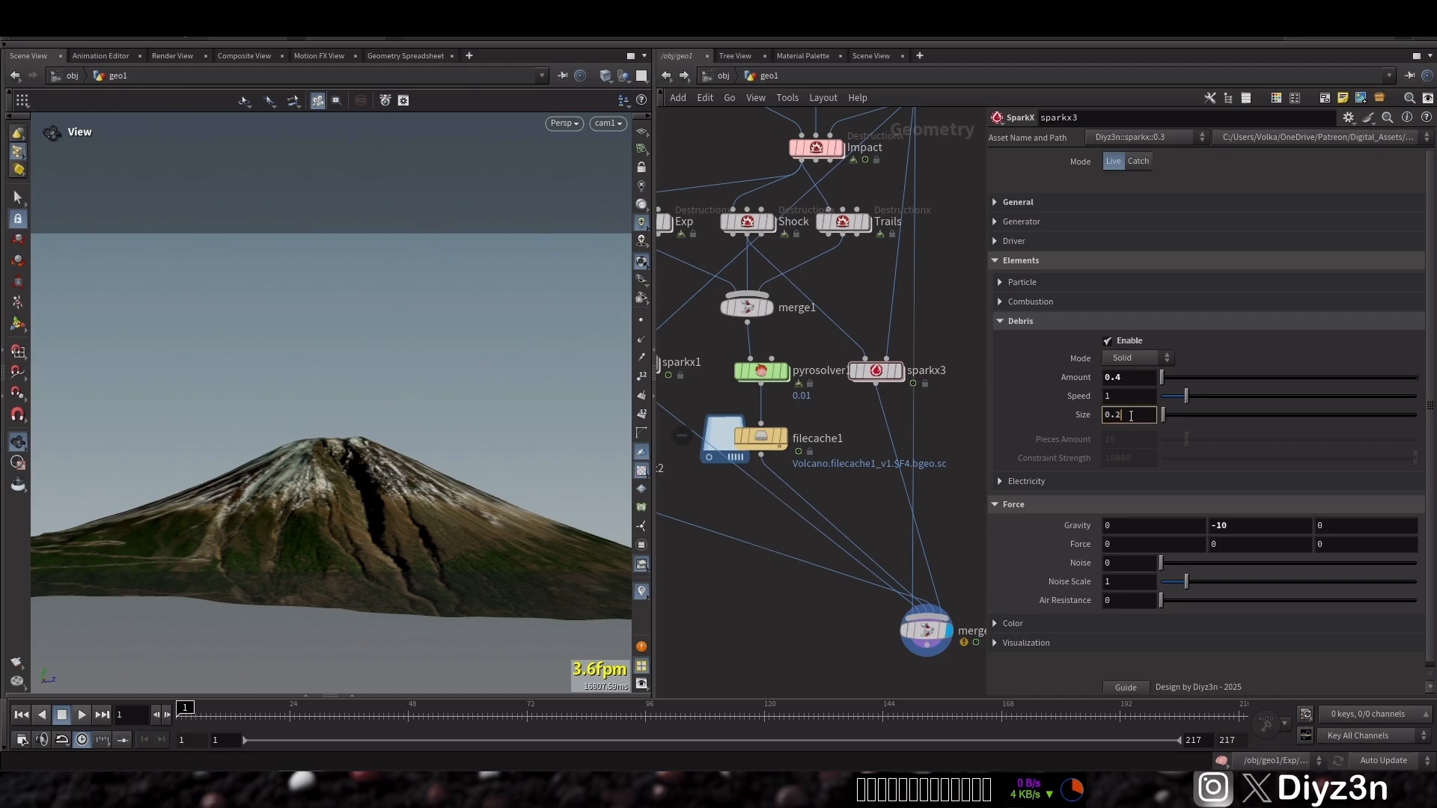
click(1132, 398)
text(.1)
key(Return)
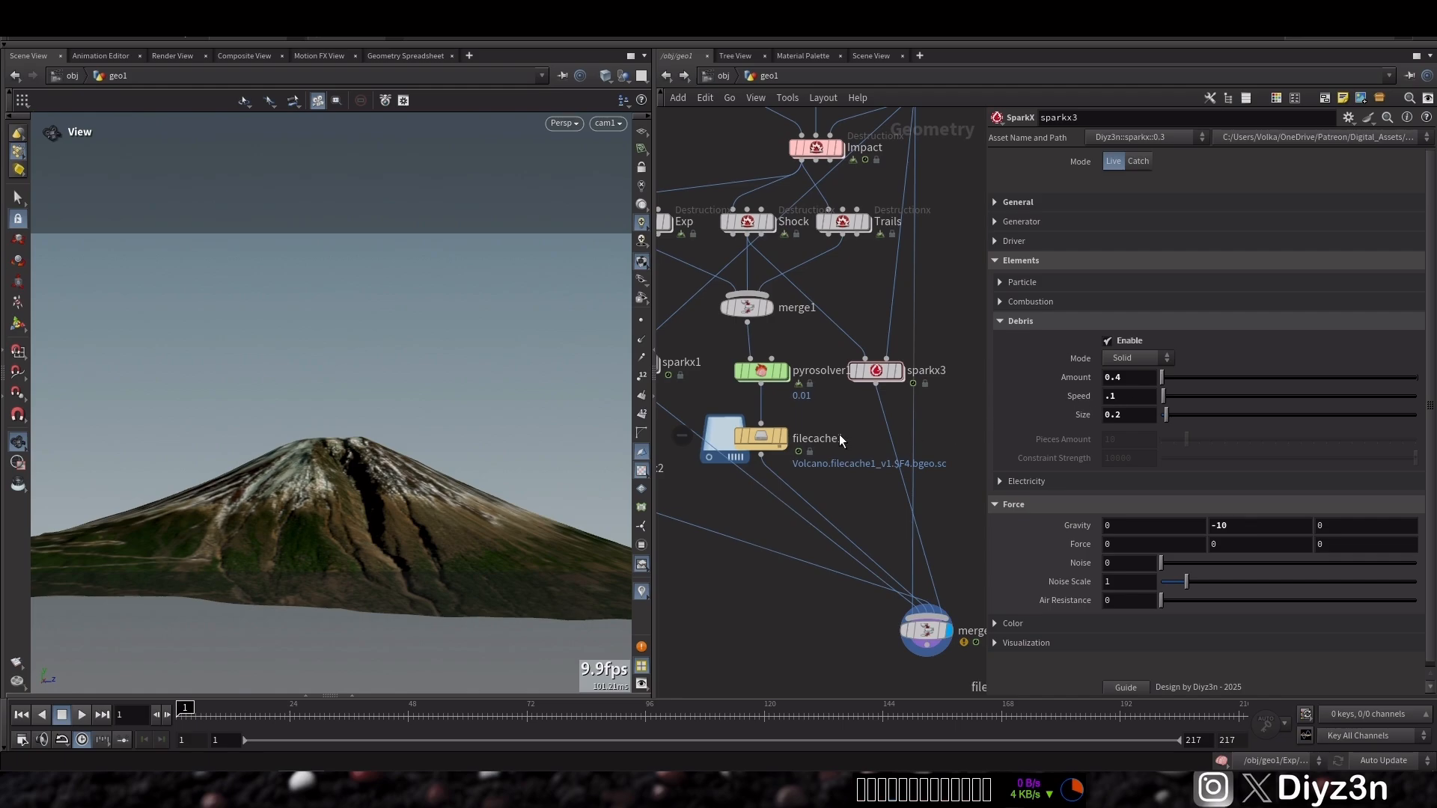
Duplicate sparkx2 as sparkx4 next to the null and open its Particle element settings
middle_drag(852, 428, 1041, 408)
middle_drag(795, 402, 775, 437)
alt+drag(764, 485, 711, 433)
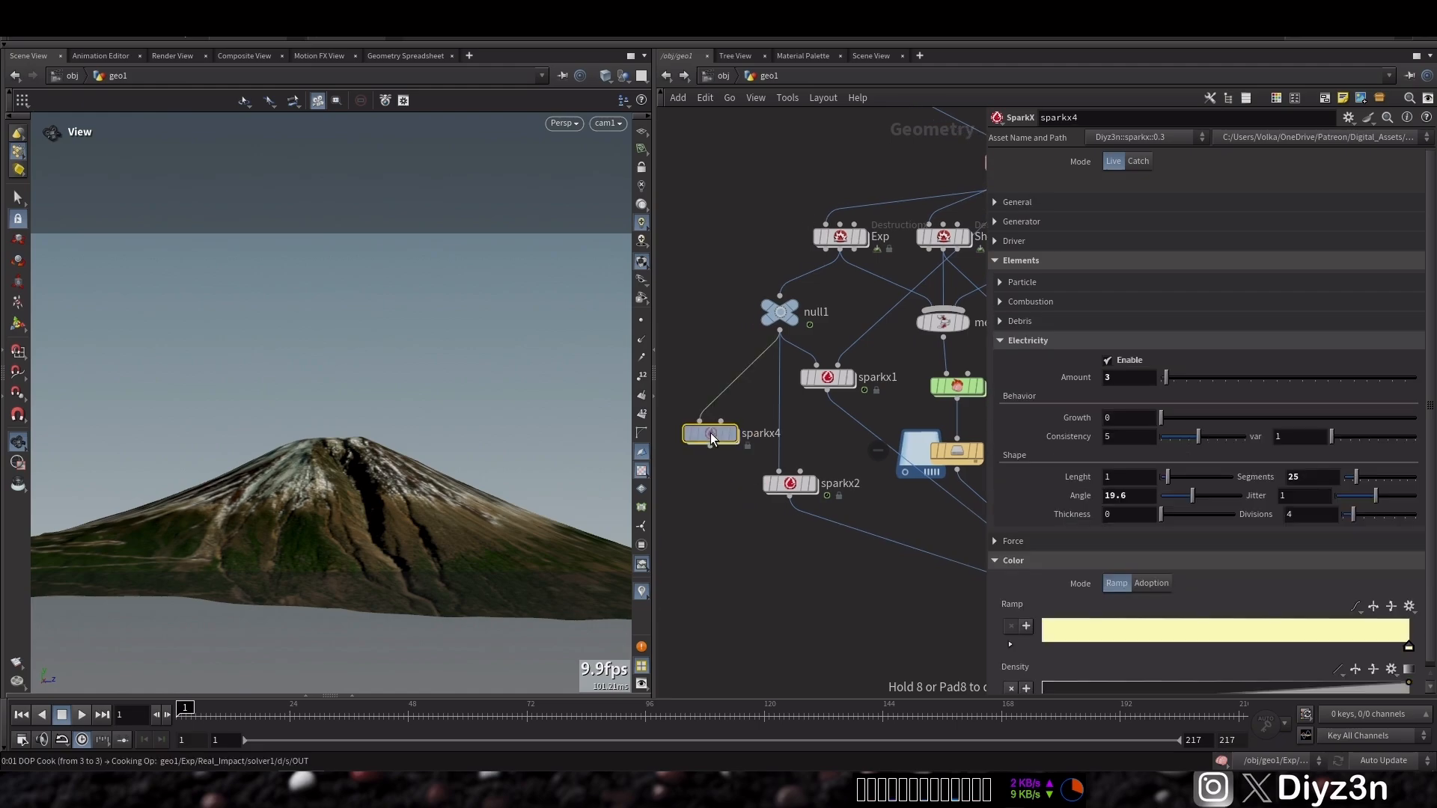
click(1026, 340)
click(1022, 323)
click(1022, 323)
click(1025, 284)
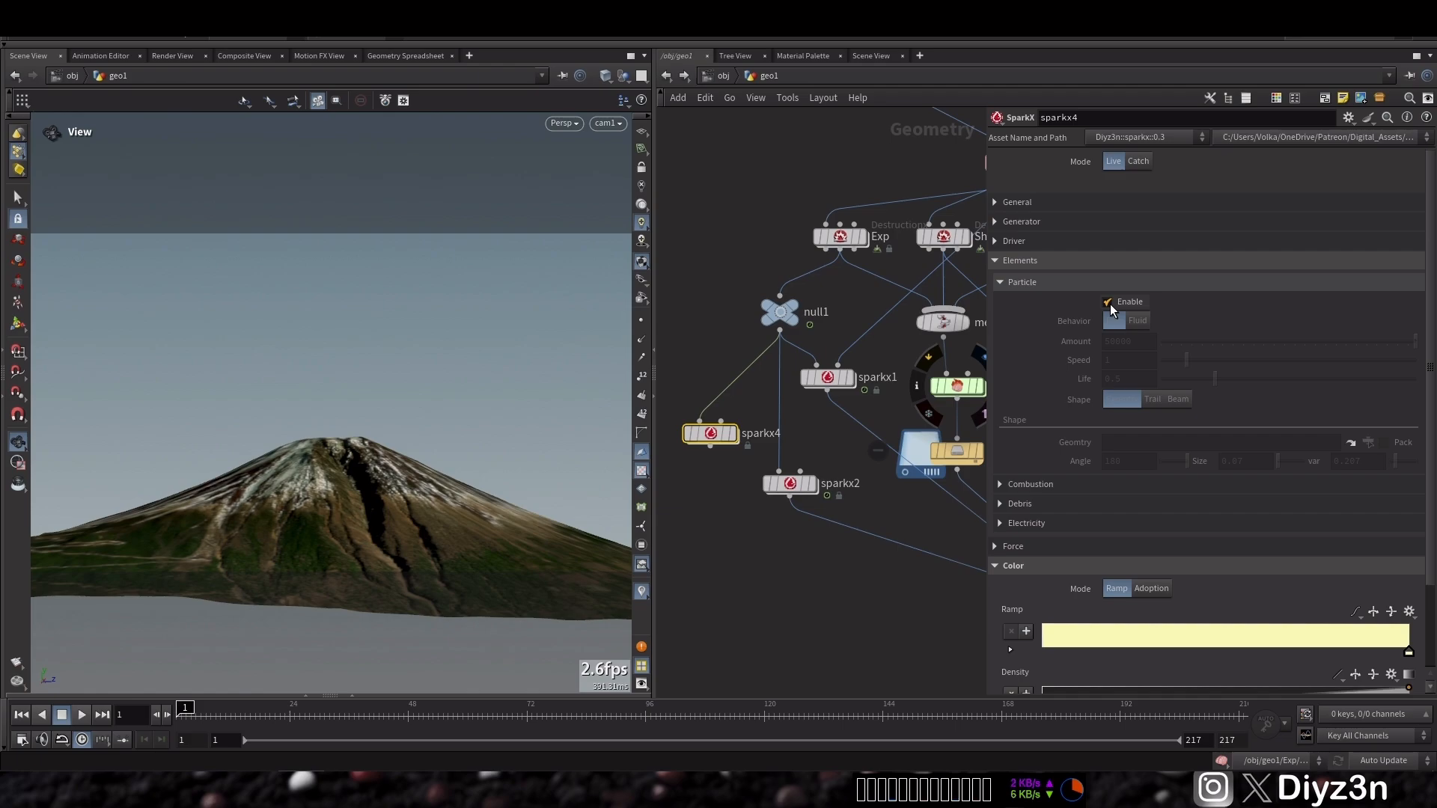
Change sparkx4's colour ramp key to a brown colour, R 0.321, G 0.1713, B 0.0715
click(1408, 654)
drag(1305, 357, 1368, 340)
drag(1244, 321, 1223, 316)
drag(1334, 357, 1276, 355)
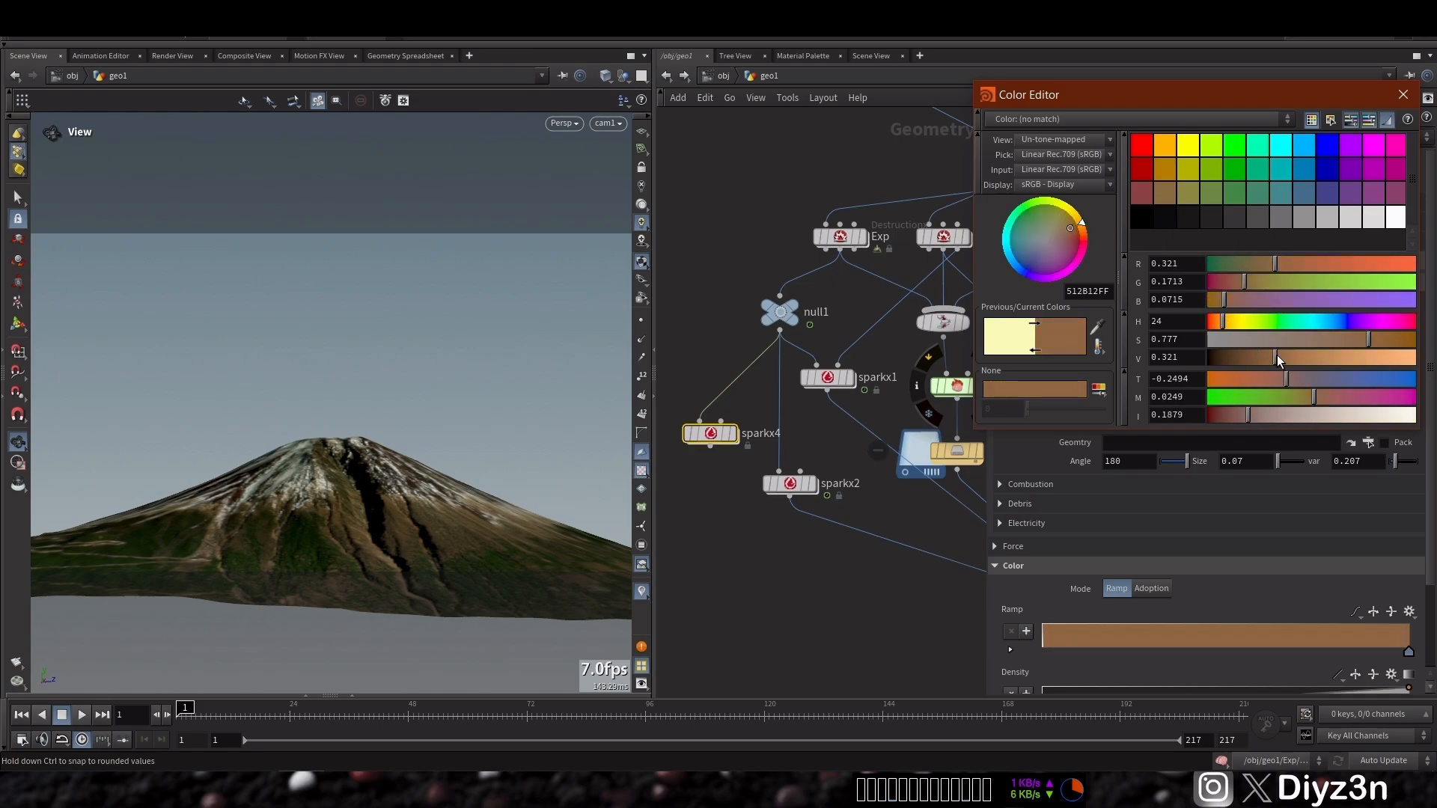
click(1403, 95)
Display sparkx4's output in the viewport and play the timeline to preview its particles
click(711, 449)
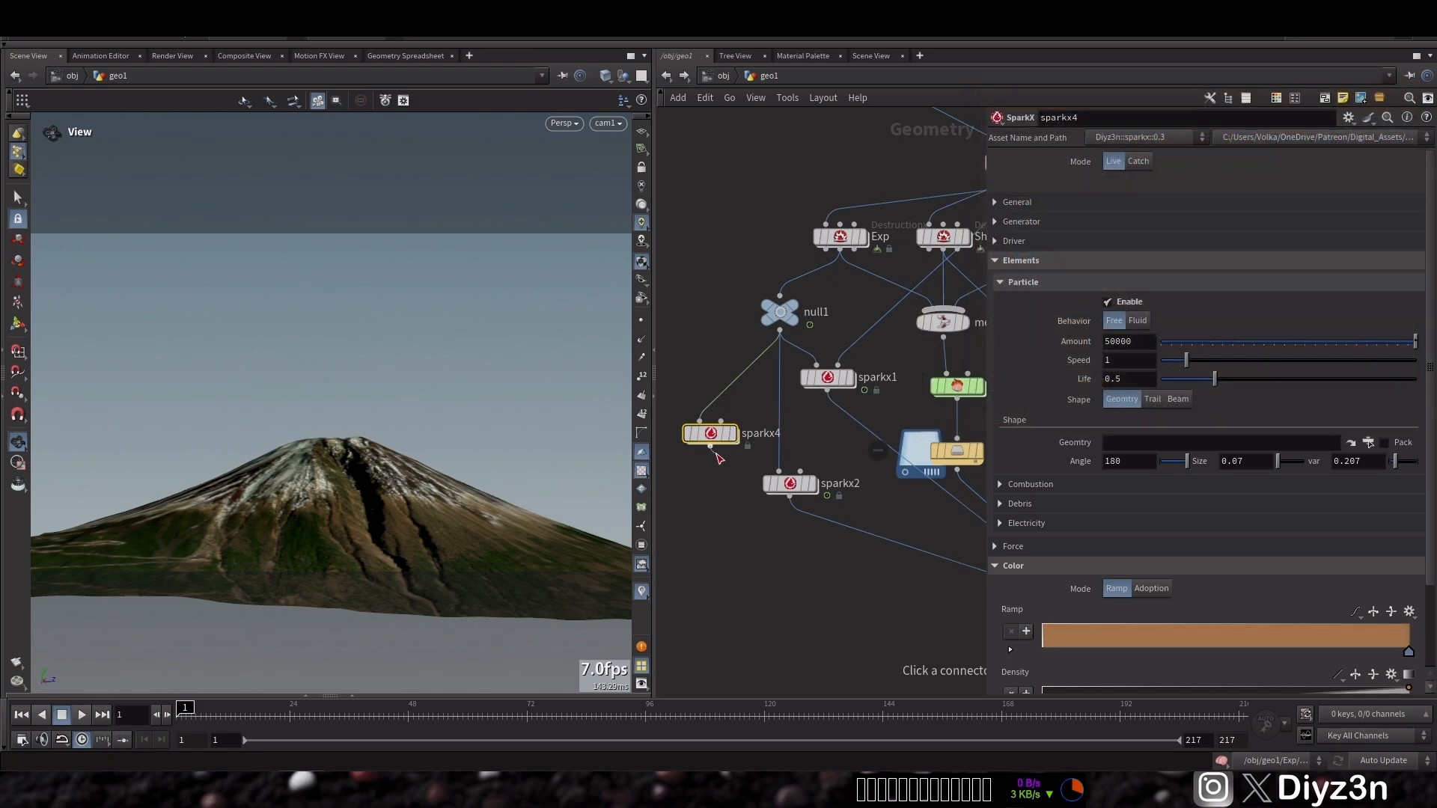
click(821, 568)
click(732, 434)
click(65, 715)
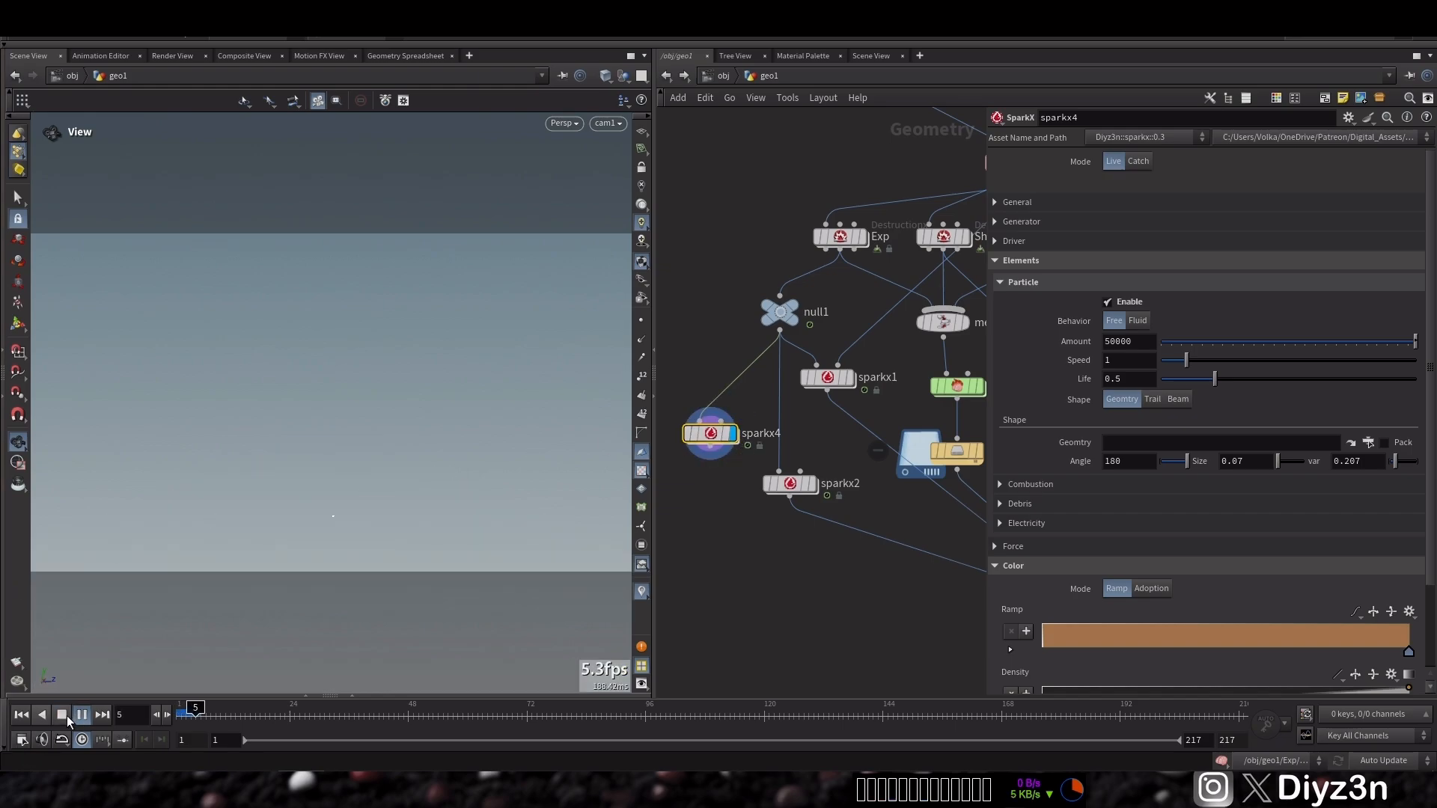
click(66, 716)
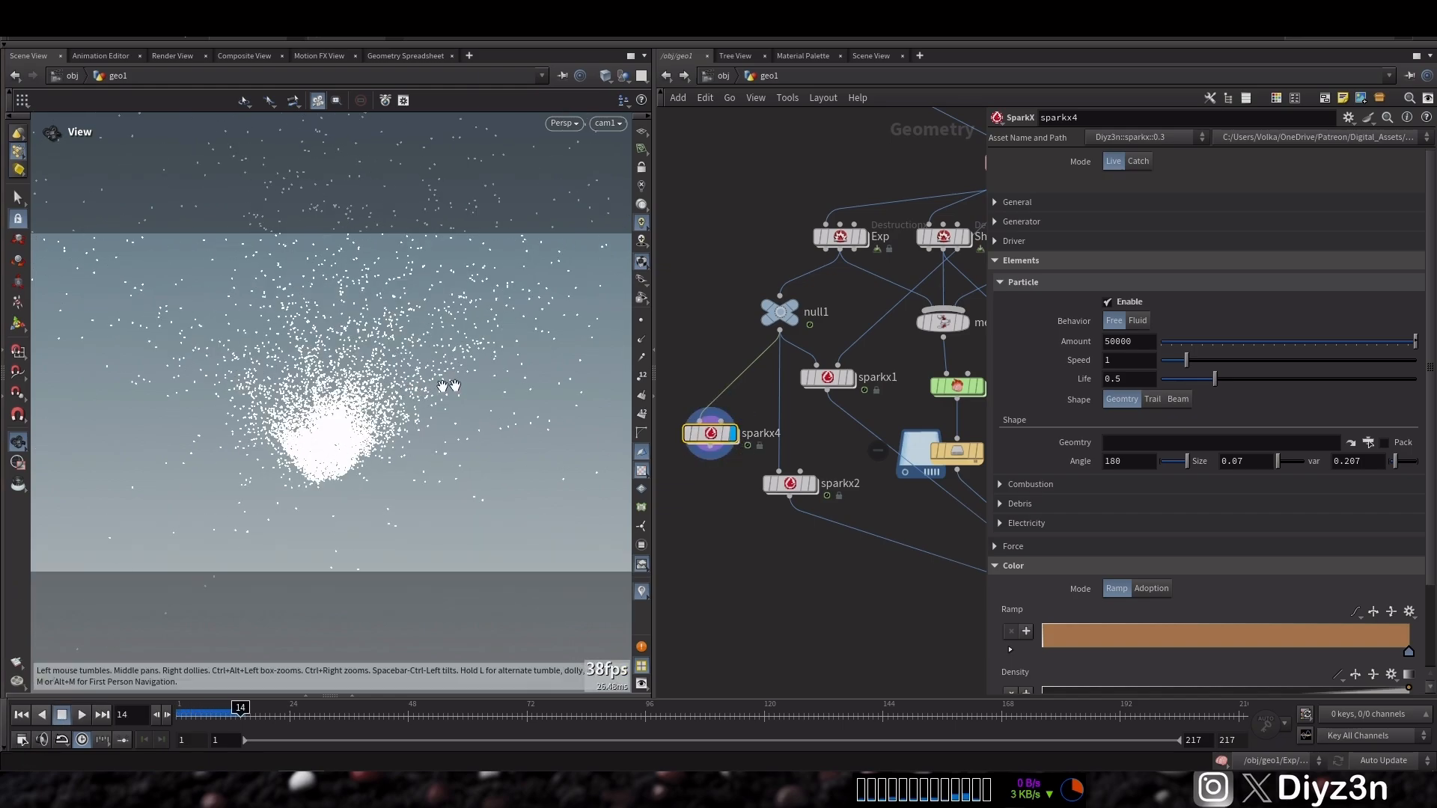
Try a particle Amount of 5000 on sparkx4, set Speed to 0.1 and return Amount to 50000
scroll(1273, 351, down, 2)
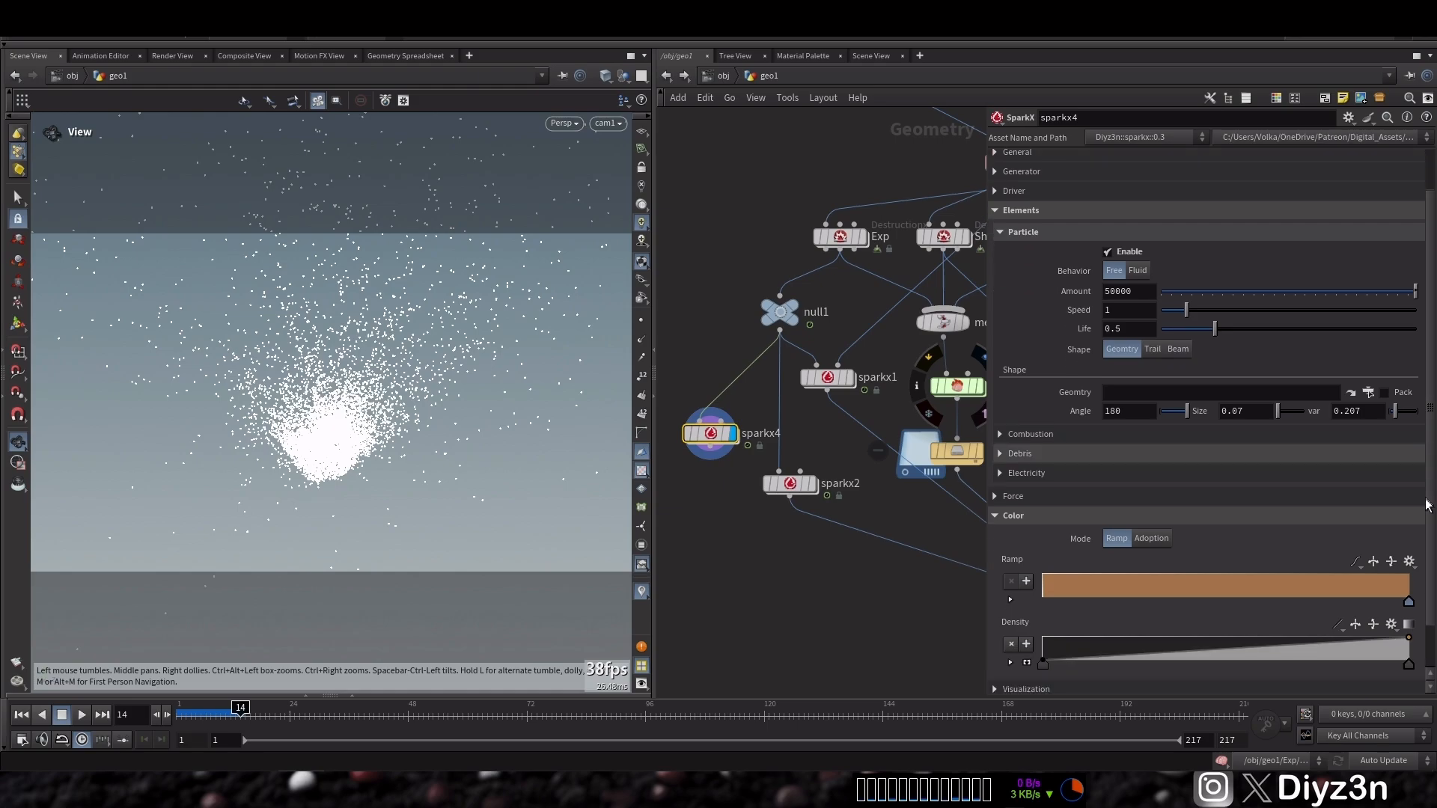
click(1139, 292)
key(BackSpace)
click(1135, 311)
key(BackSpace)
text(.1)
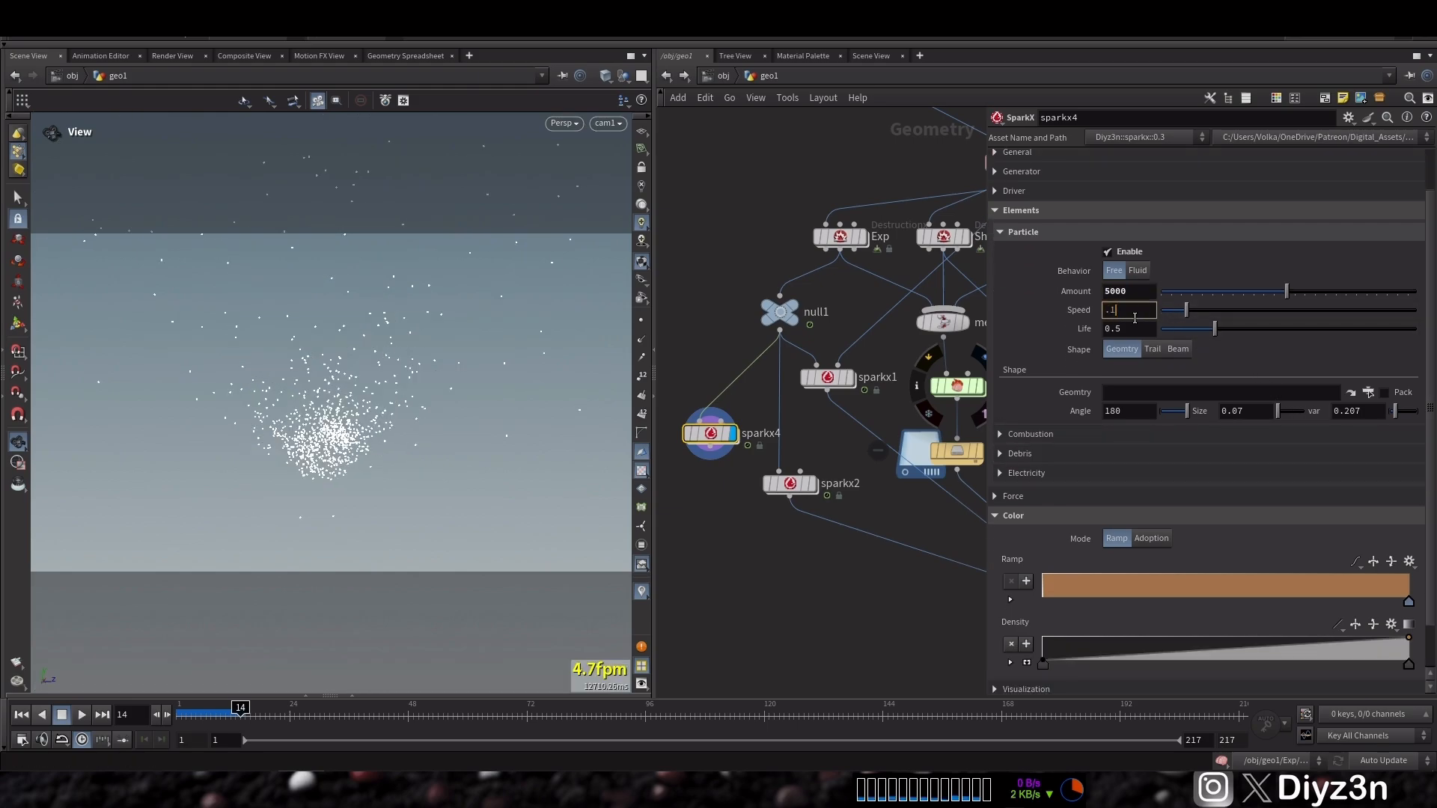
key(Return)
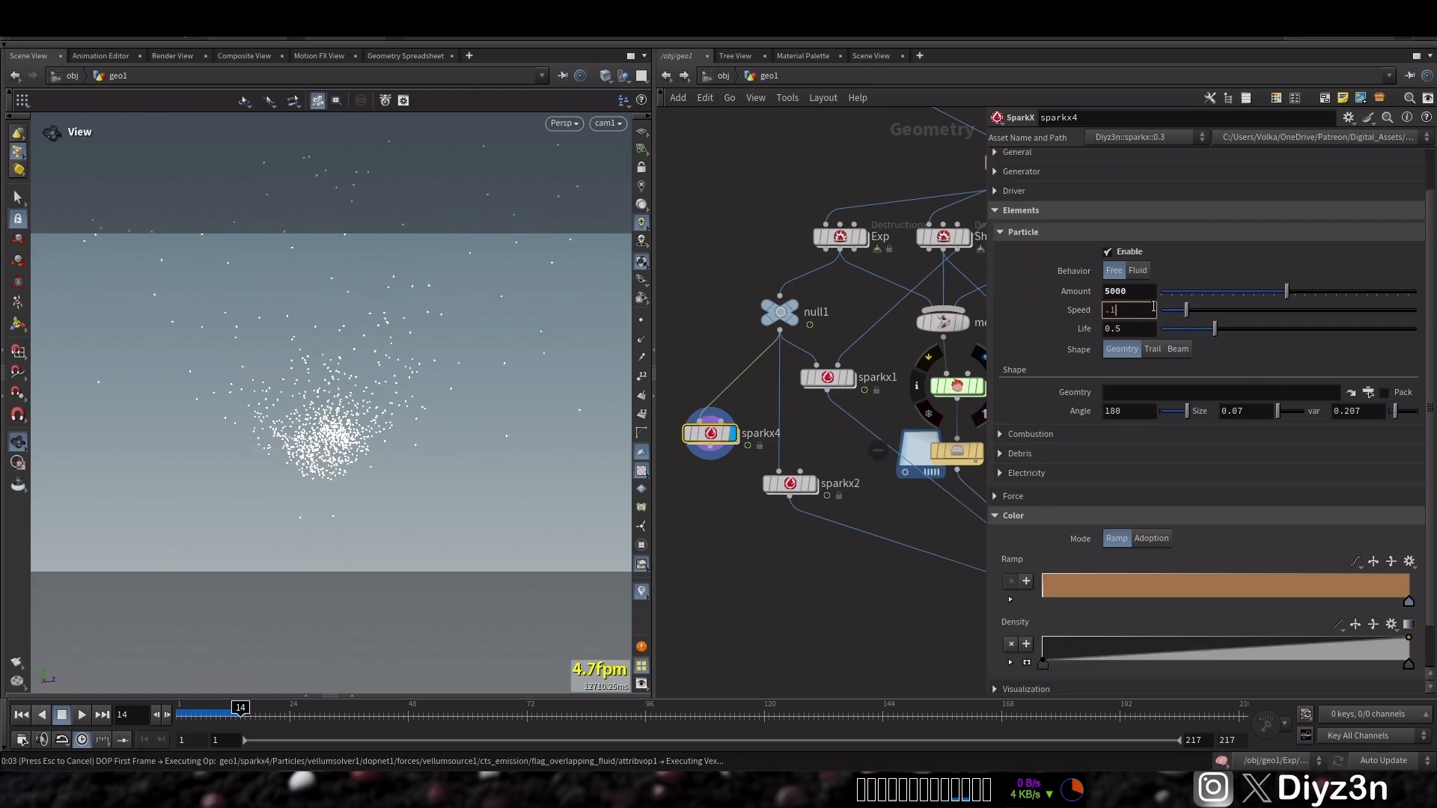
click(1149, 295)
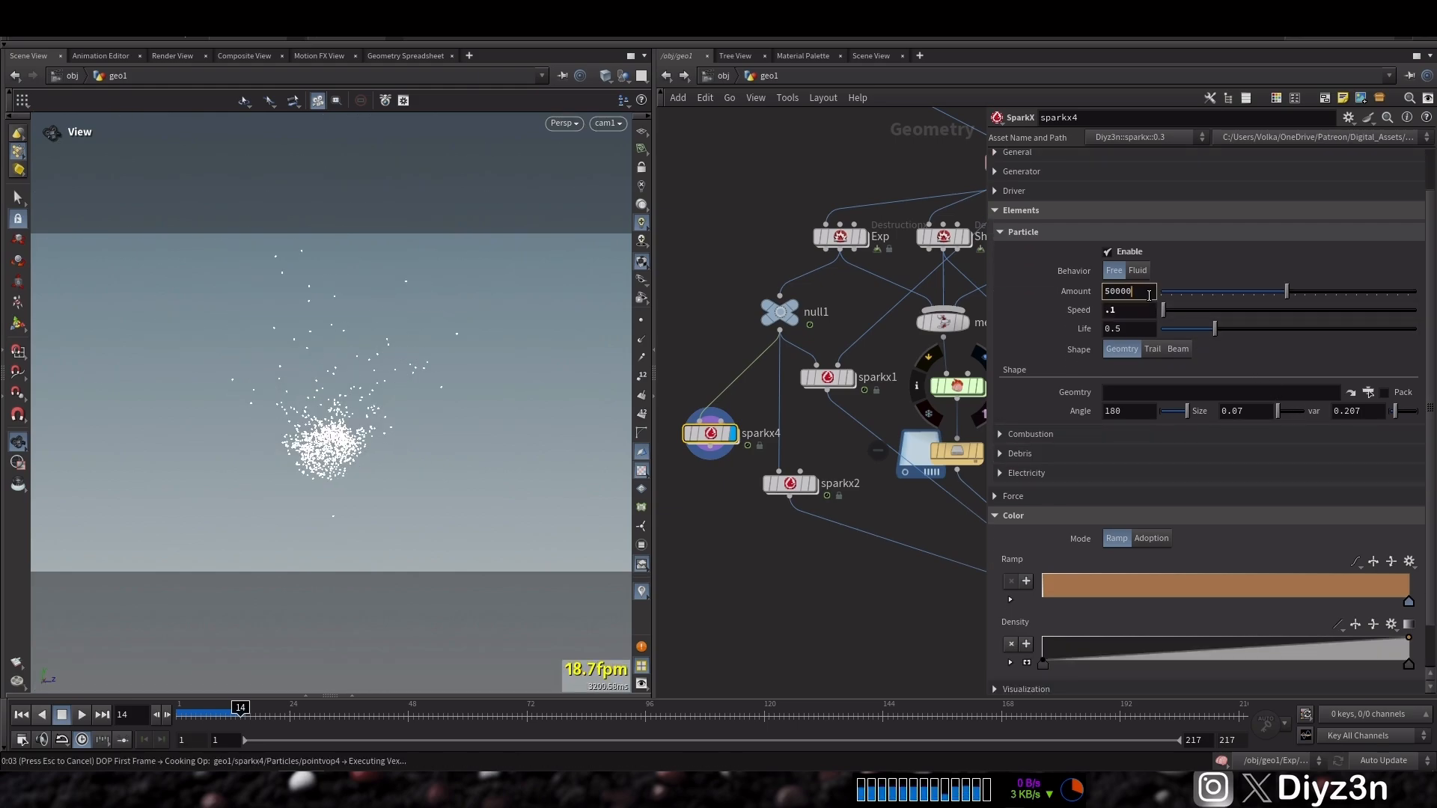
key(Return)
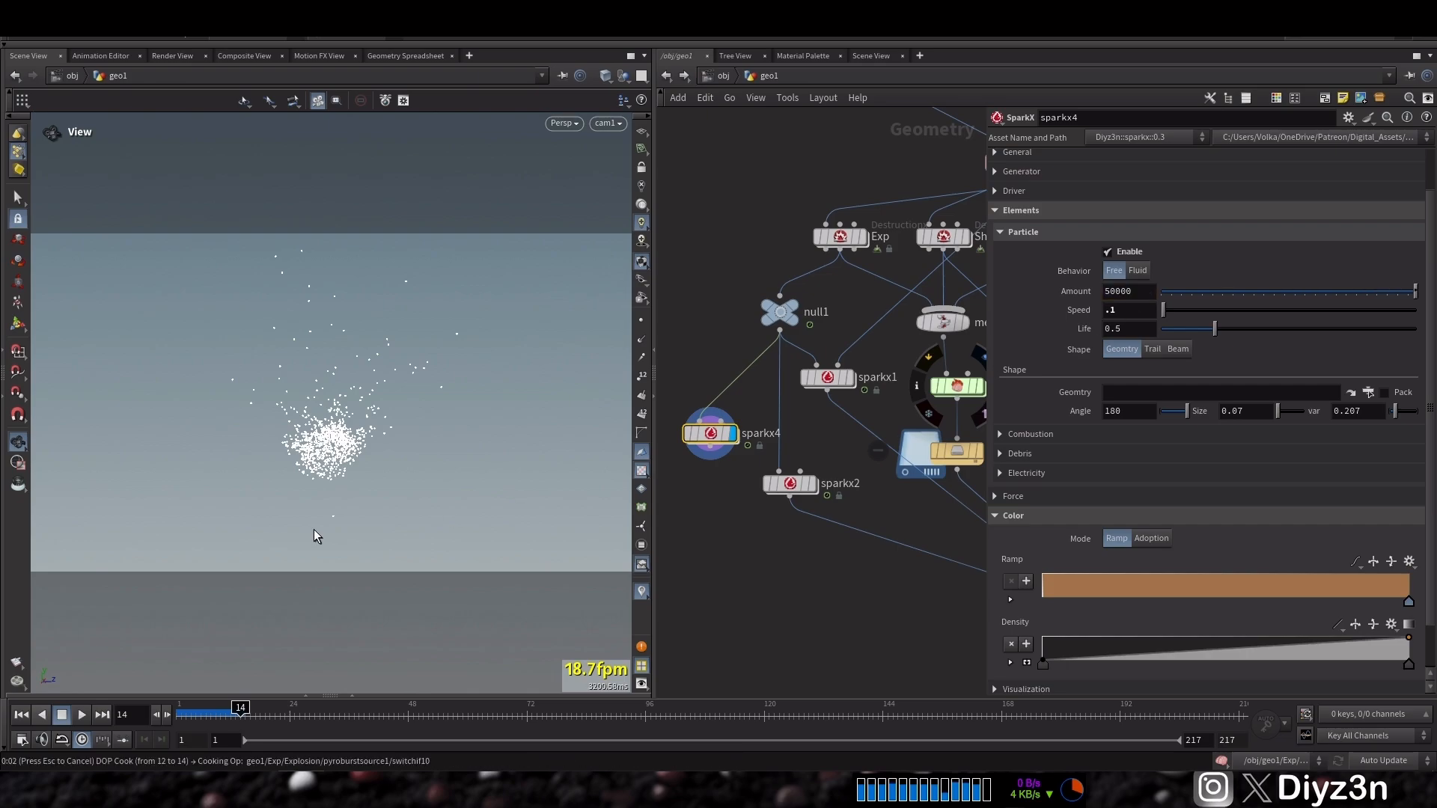
Set sparkx4's particle Shape to Beam and apply the Sand colour ramp preset
click(1180, 348)
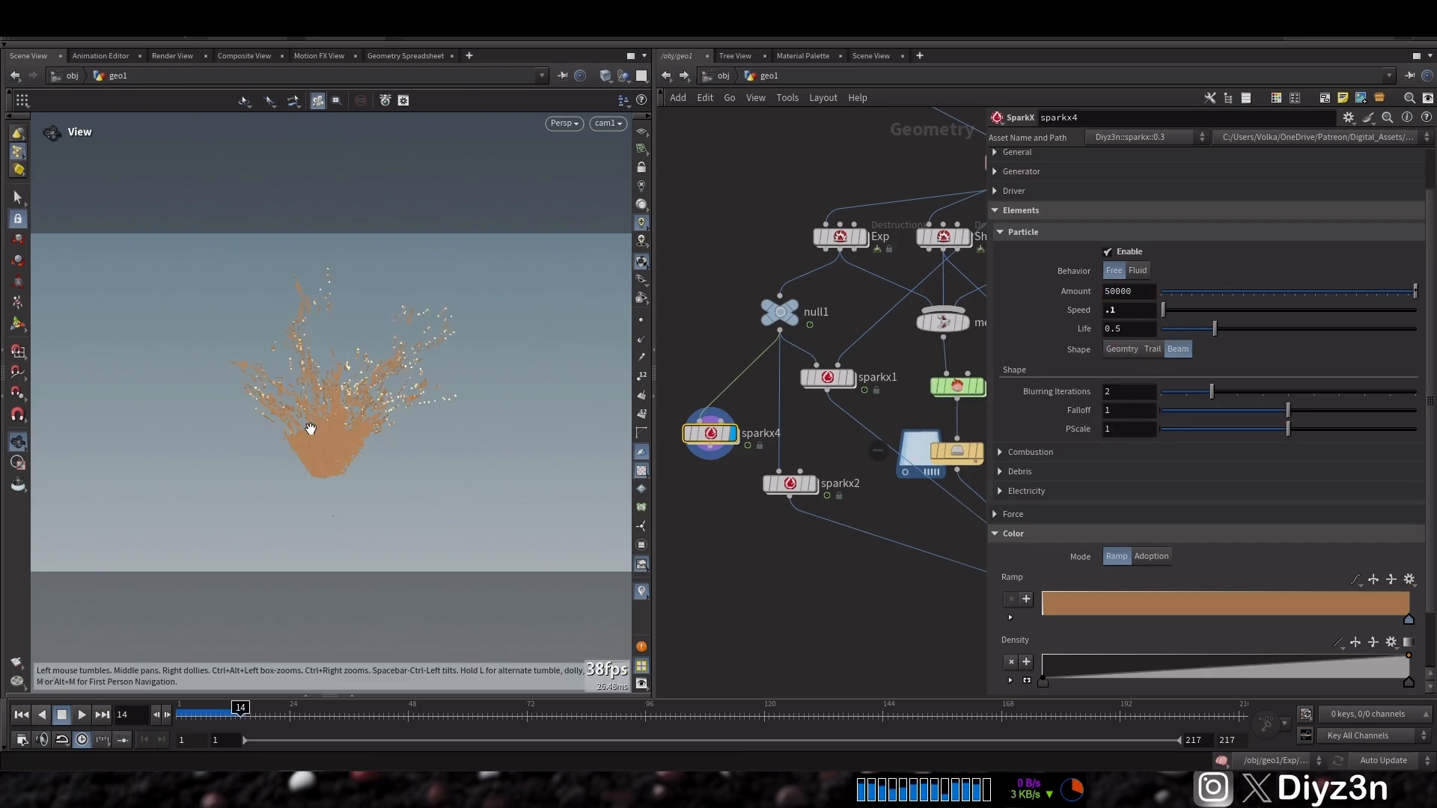
click(1409, 579)
click(1394, 560)
click(1409, 581)
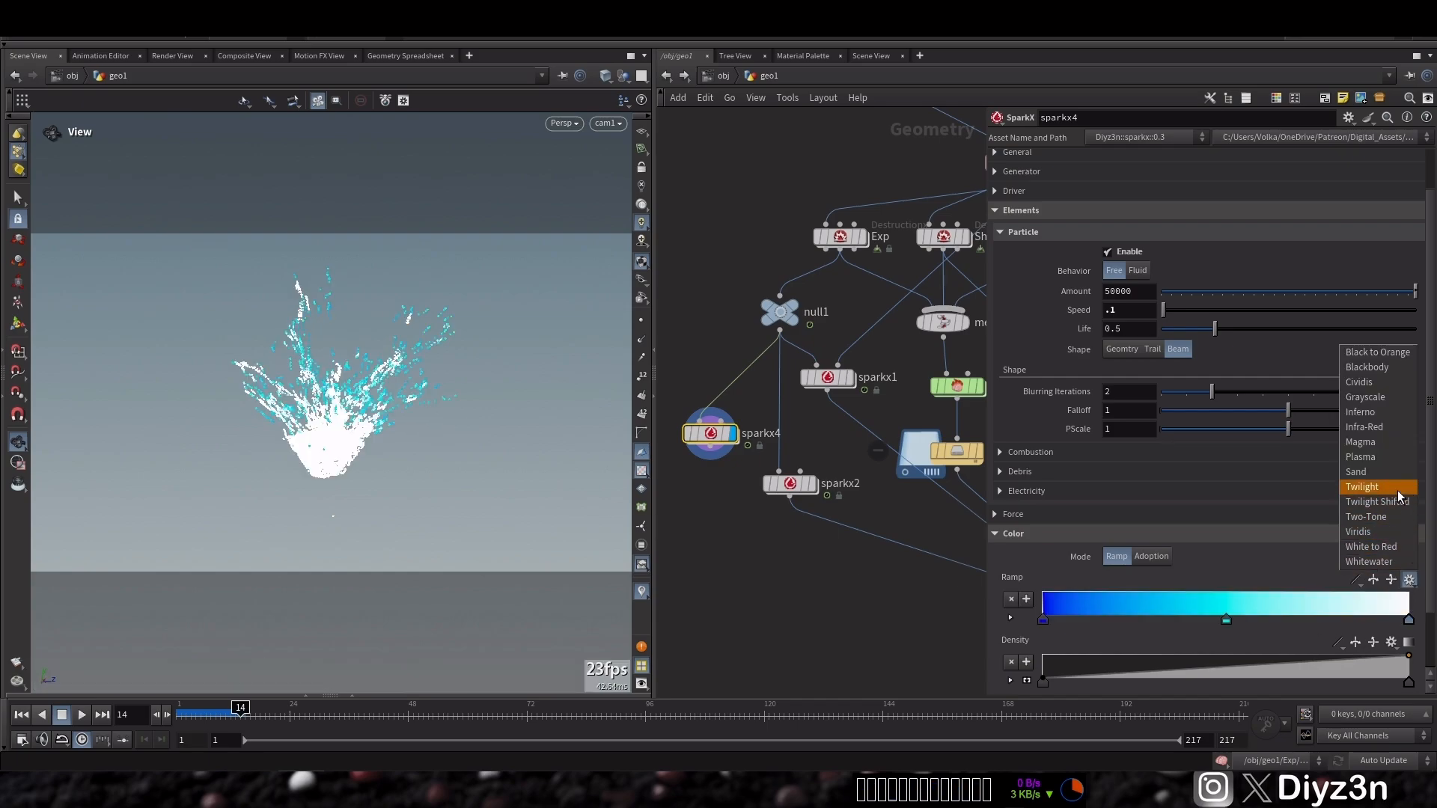
click(1394, 480)
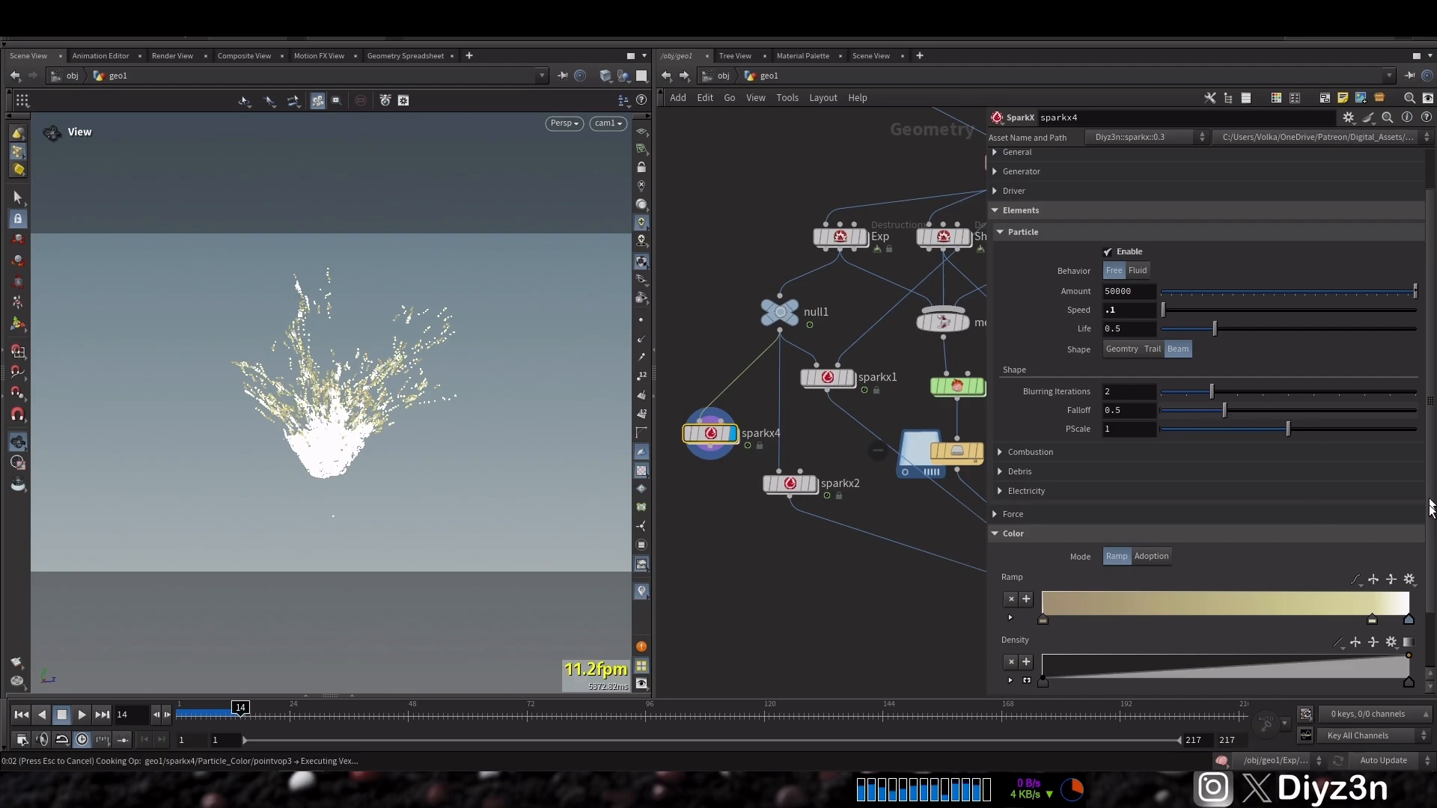
Move the density ramp's end key inward and set the particle Falloff to 0.165
scroll(1432, 640, down, 3)
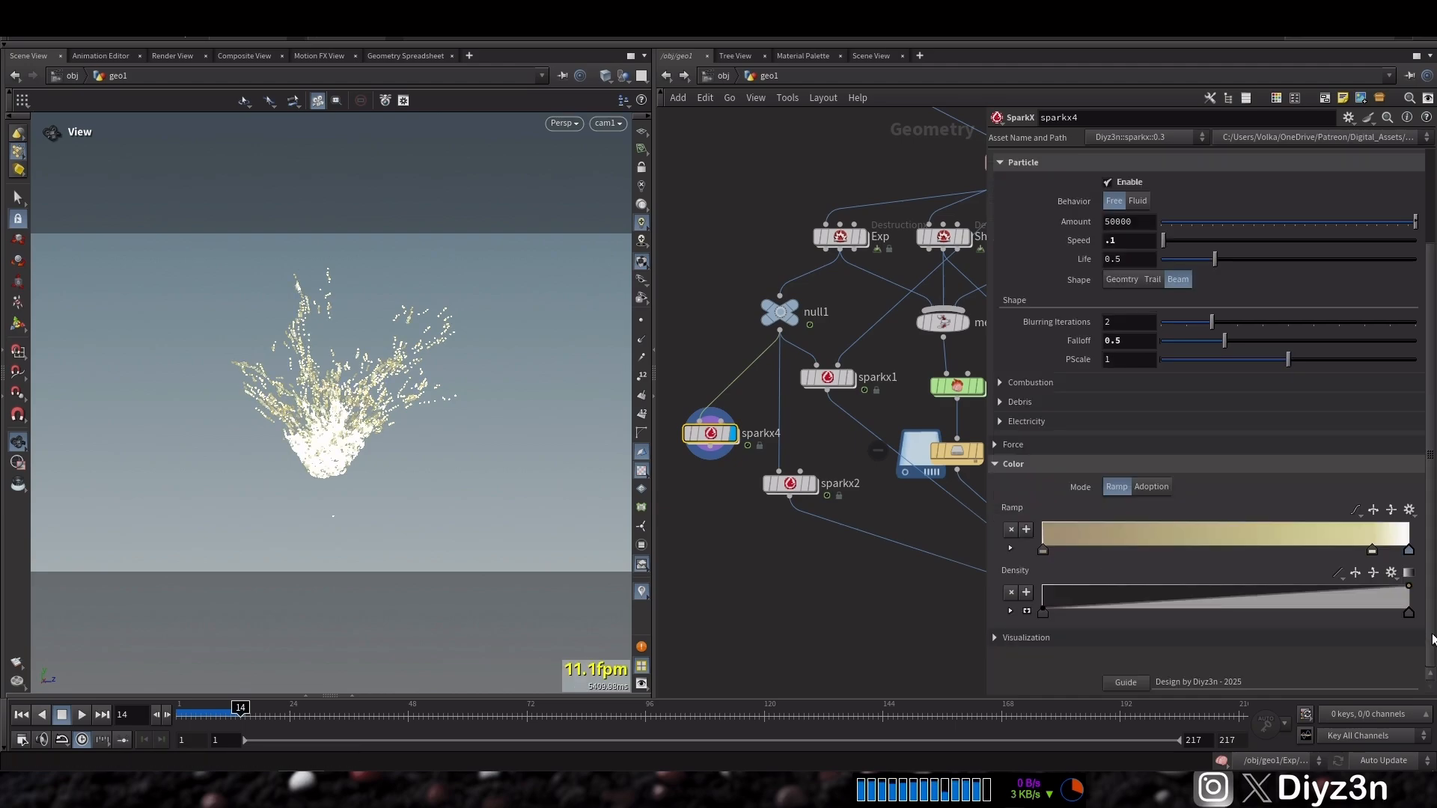
drag(1409, 612, 1293, 608)
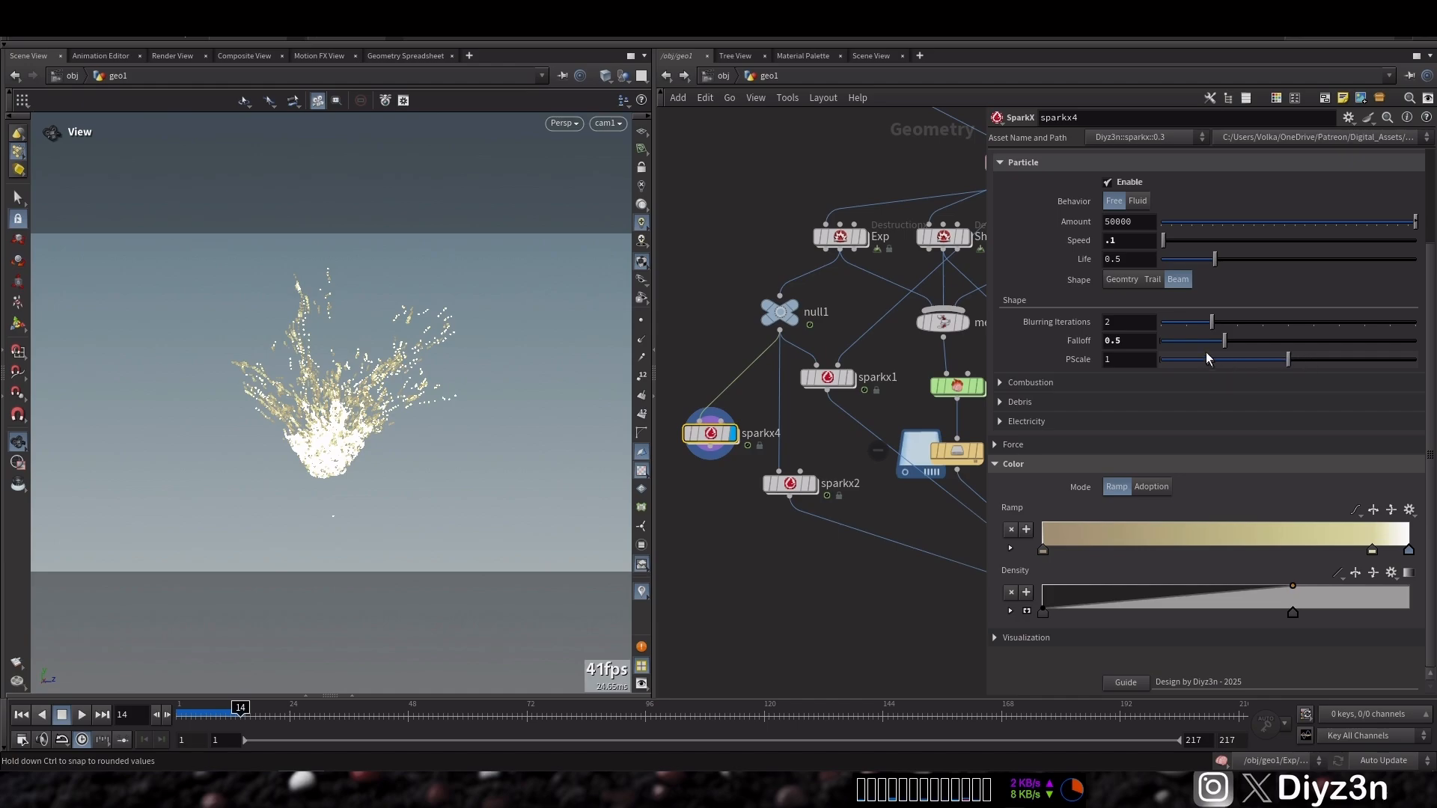
click(1385, 343)
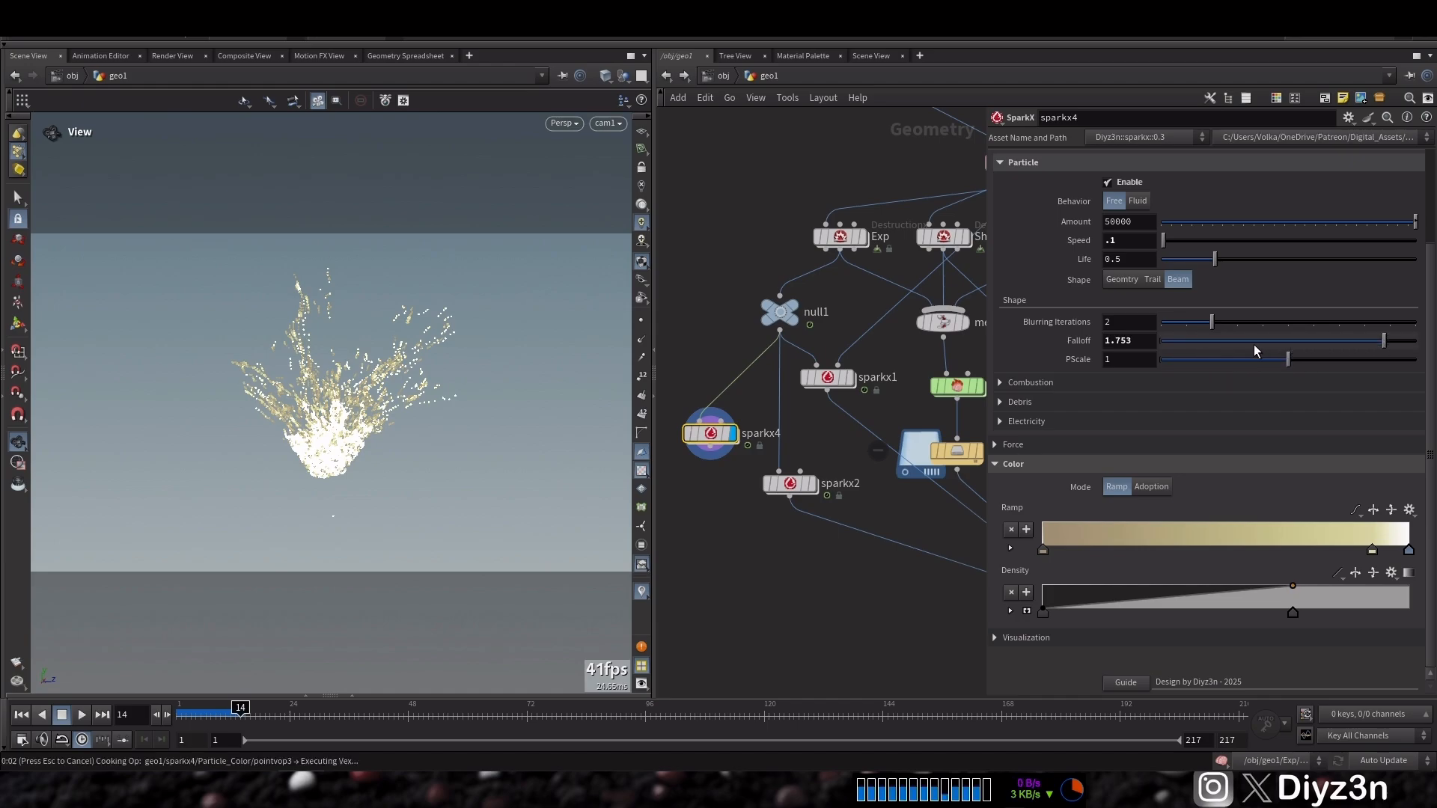
click(1182, 344)
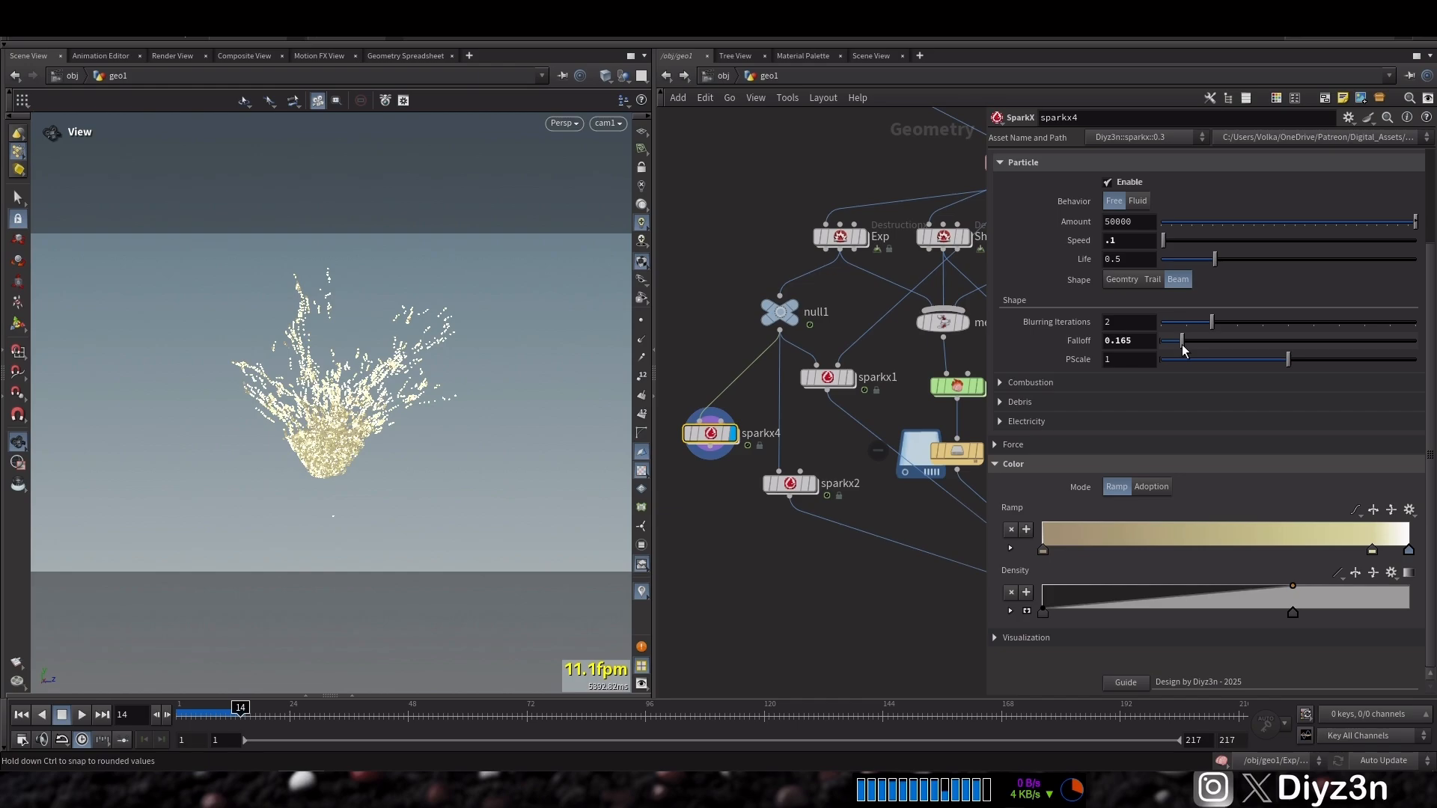
Wire sparkx4 into the final merge node and display the merge
drag(710, 444, 689, 541)
click(690, 549)
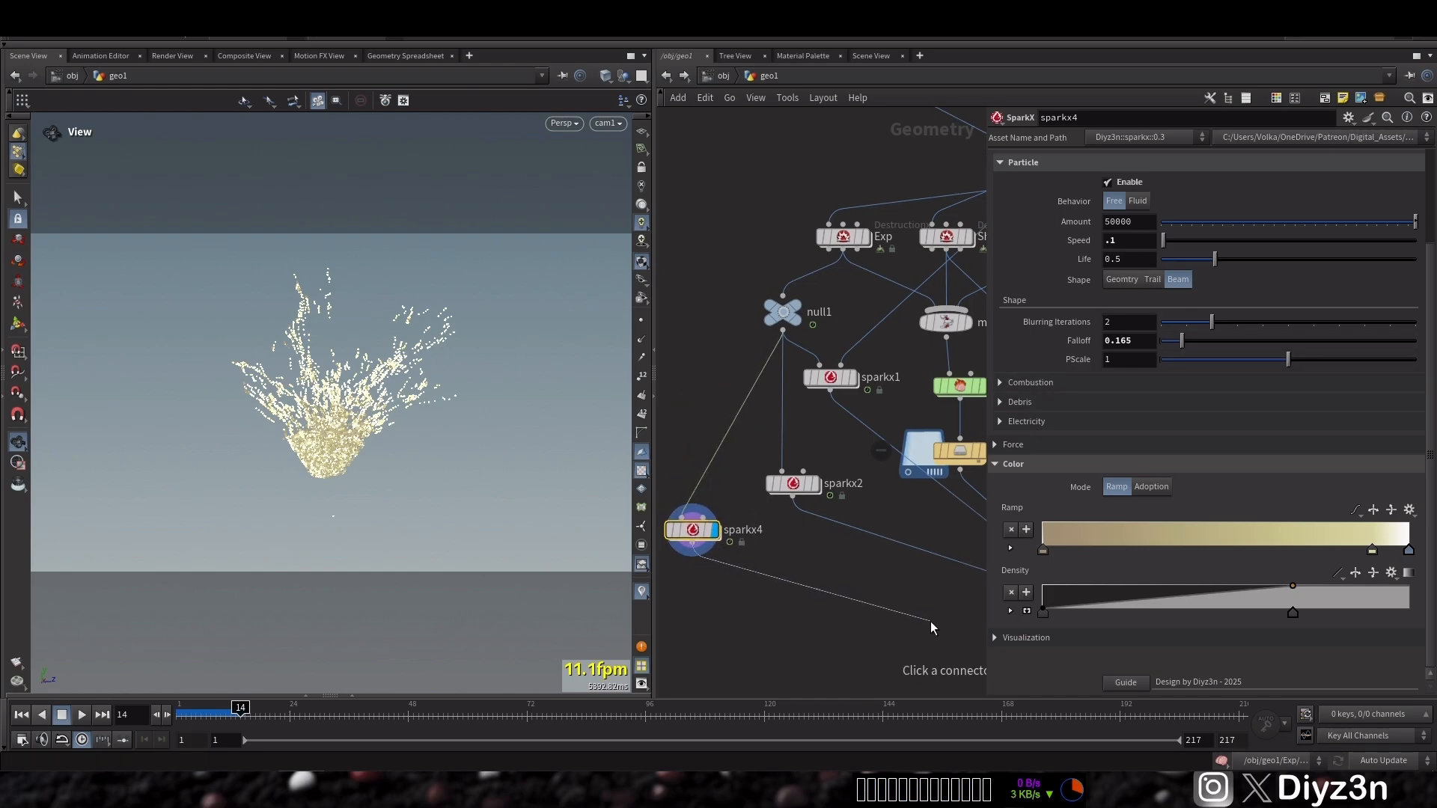
middle_drag(935, 625, 708, 539)
click(897, 546)
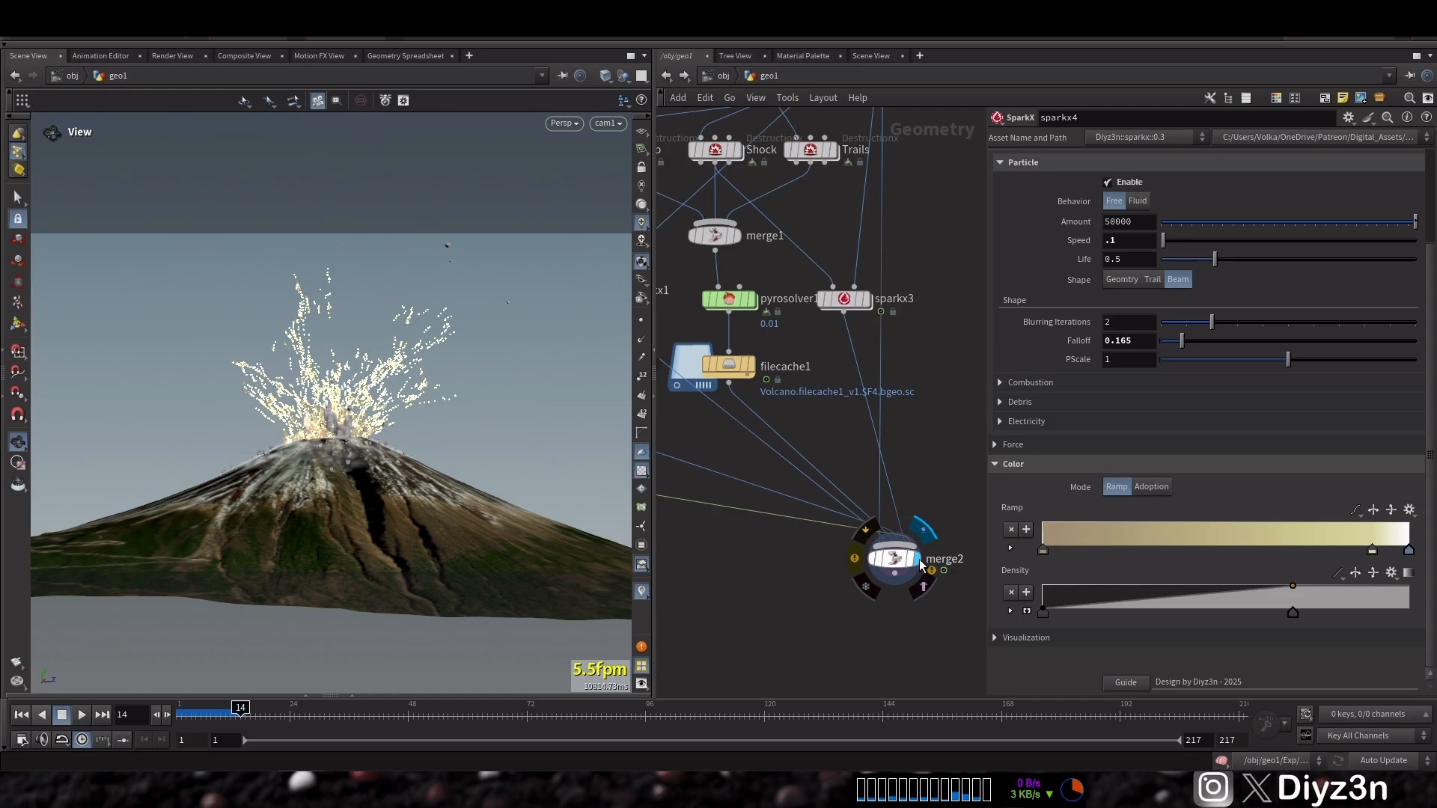